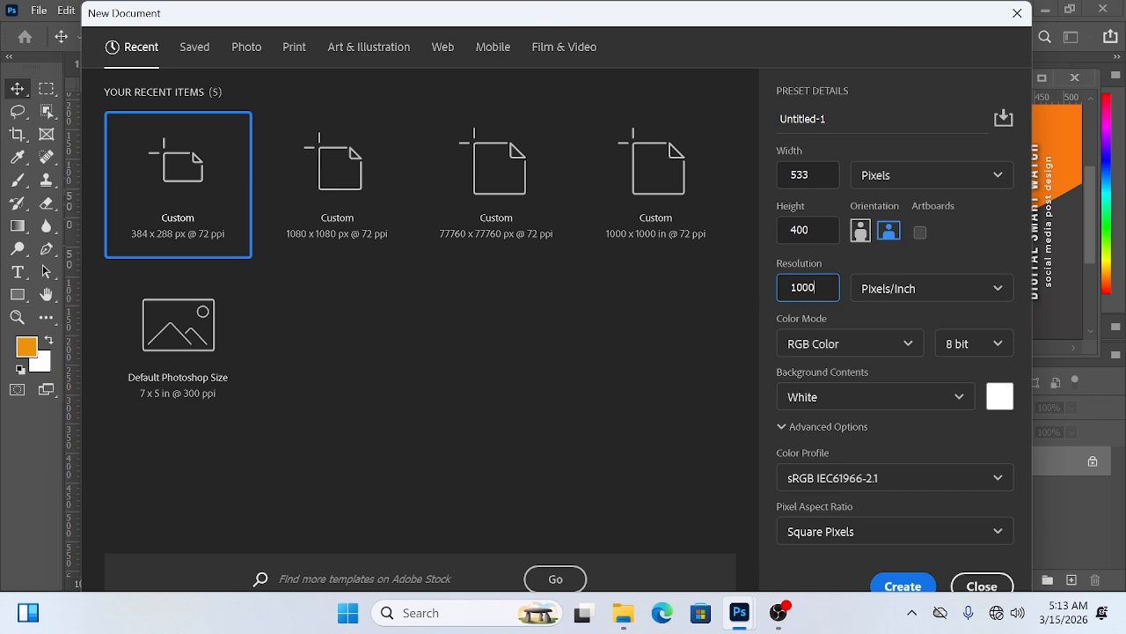
Create the 533 x 400 px document at 100 pixels/inch and dock its window with the other open documents.
{"action": "key", "text": "BackSpace"}
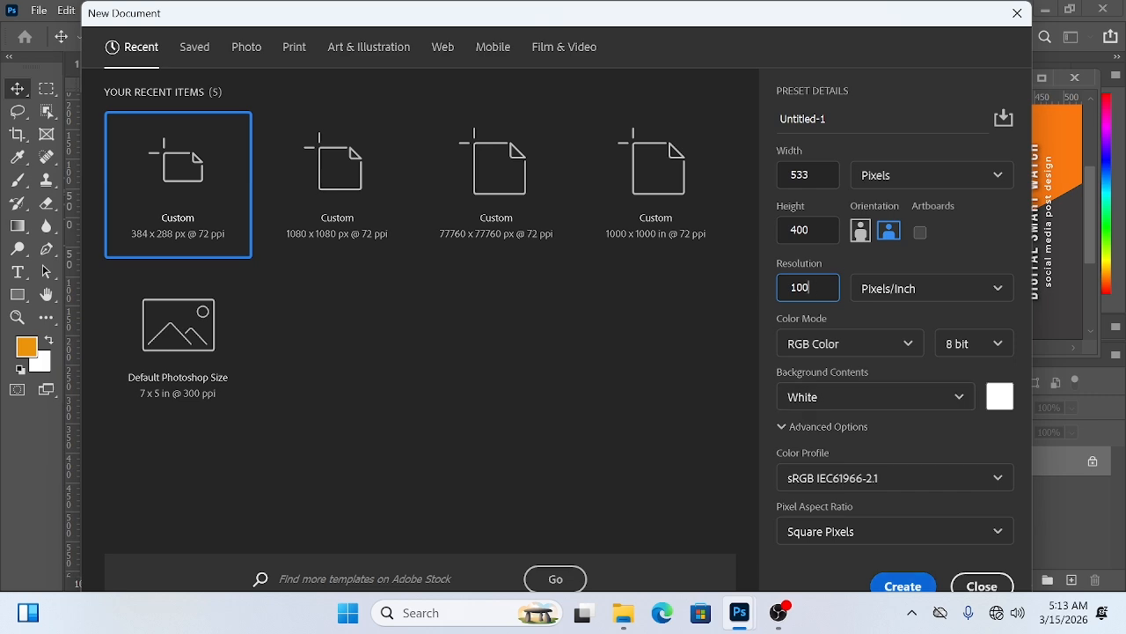
{"action": "key", "text": "Return"}
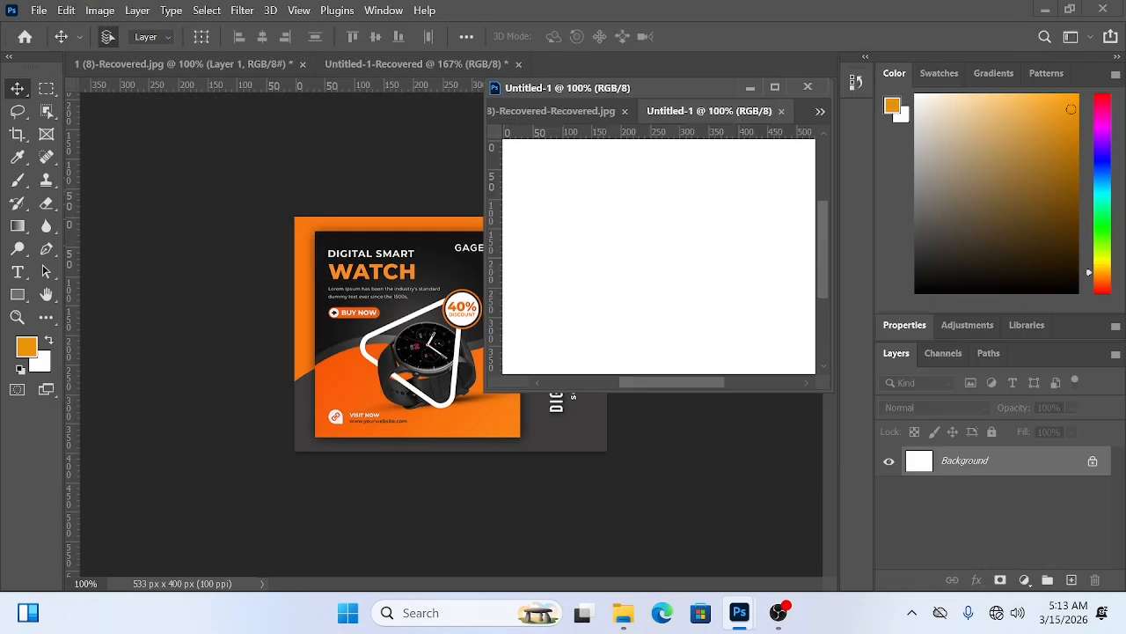
{"action": "left_click_drag", "start_coordinate": [691, 88], "coordinate": [720, 65]}
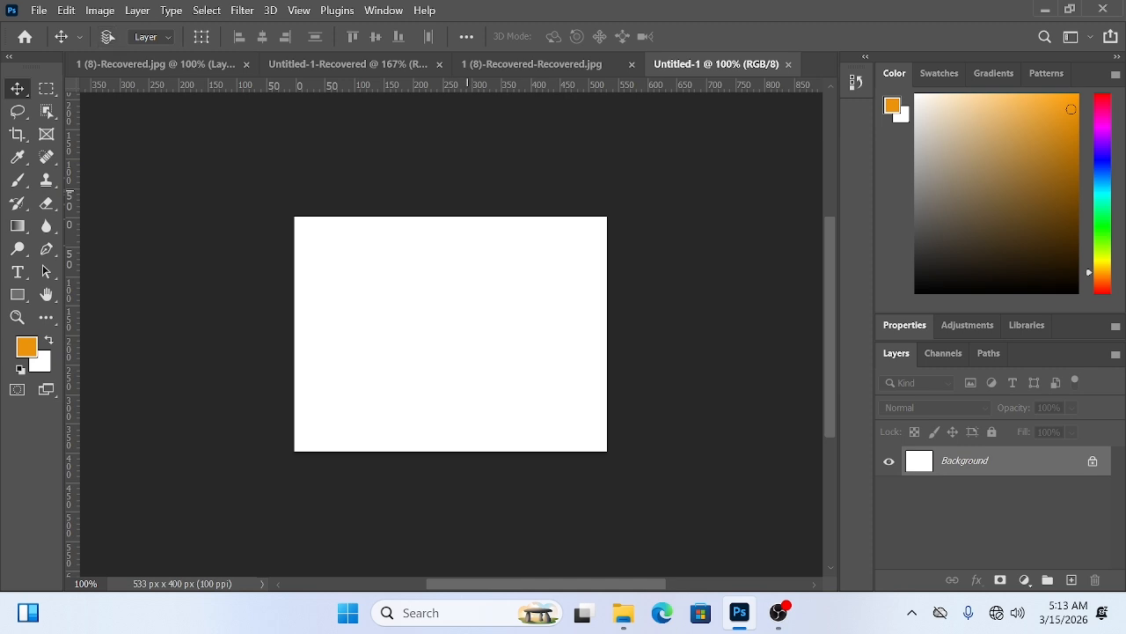
{"action": "key", "text": "ctrl+0"}
{"action": "scroll", "coordinate": [722, 179], "scroll_direction": "down", "scroll_amount": 3}
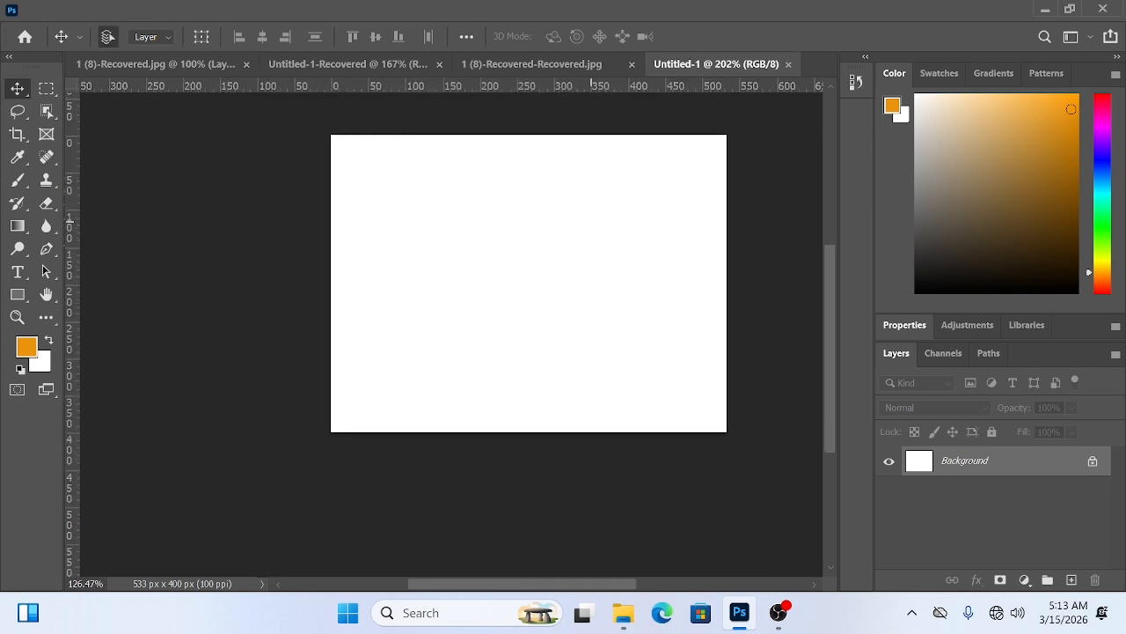
{"action": "scroll", "coordinate": [576, 228], "scroll_direction": "up", "scroll_amount": 2}
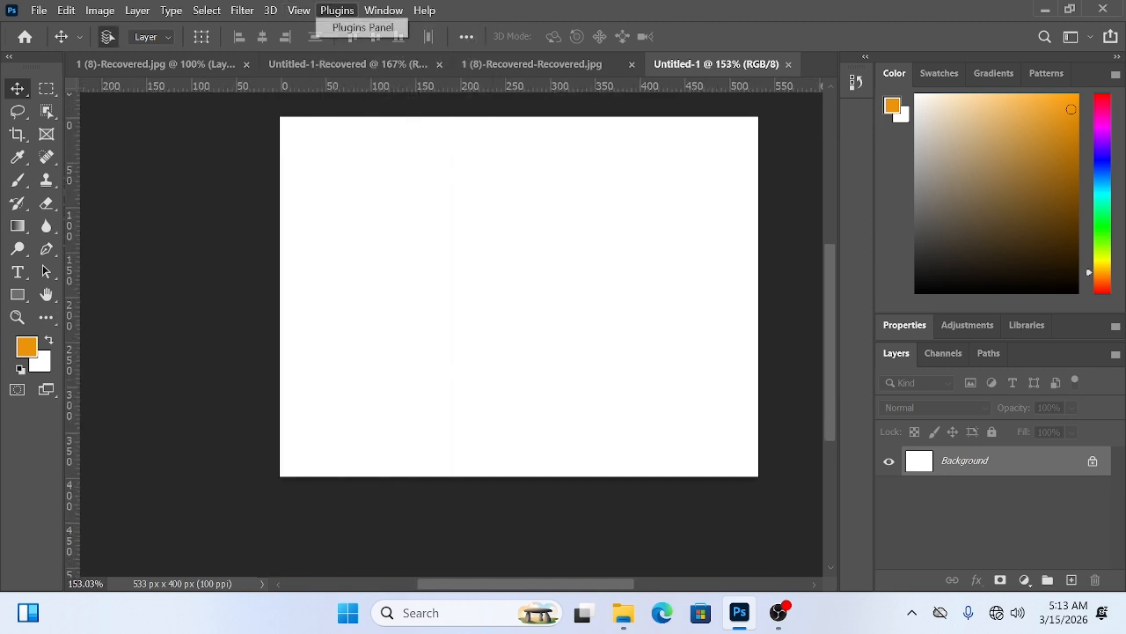
Add a guide layout with margins of 30 px top and bottom, 40 px left and 100 px right.
{"action": "left_click", "coordinate": [299, 10]}
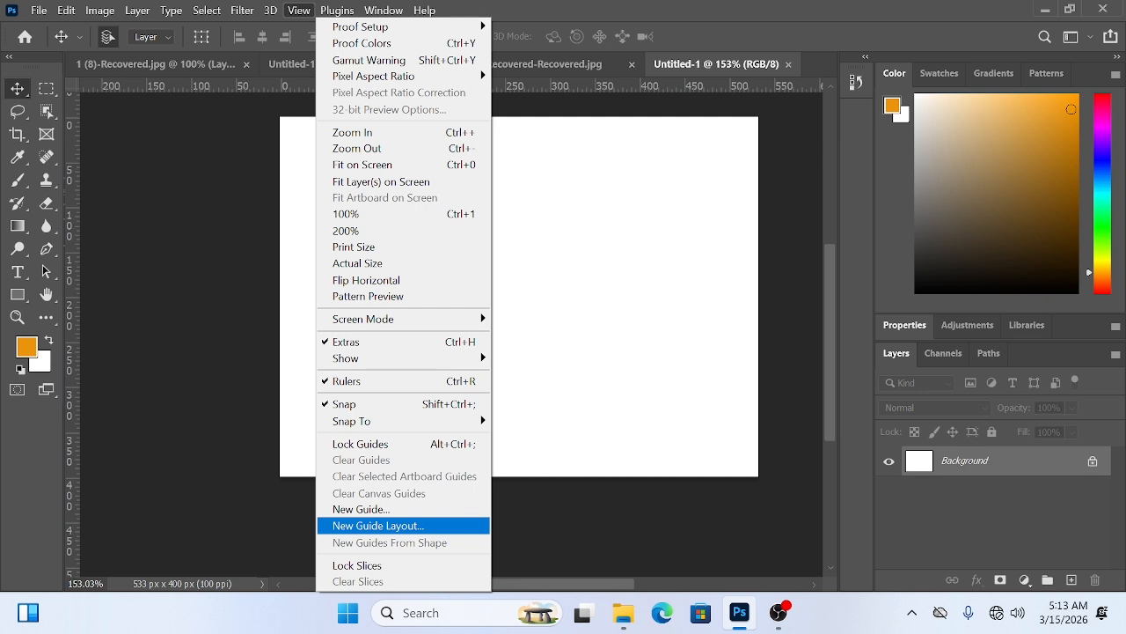
{"action": "left_click", "coordinate": [379, 525]}
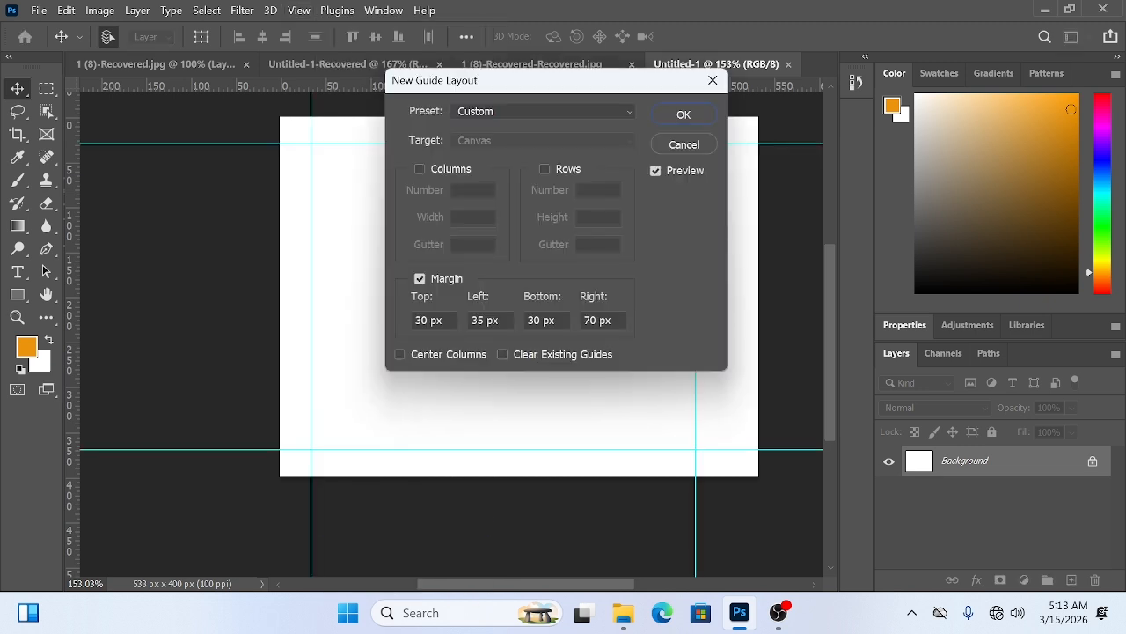
{"action": "double_click", "coordinate": [598, 320]}
{"action": "type", "text": "100"}
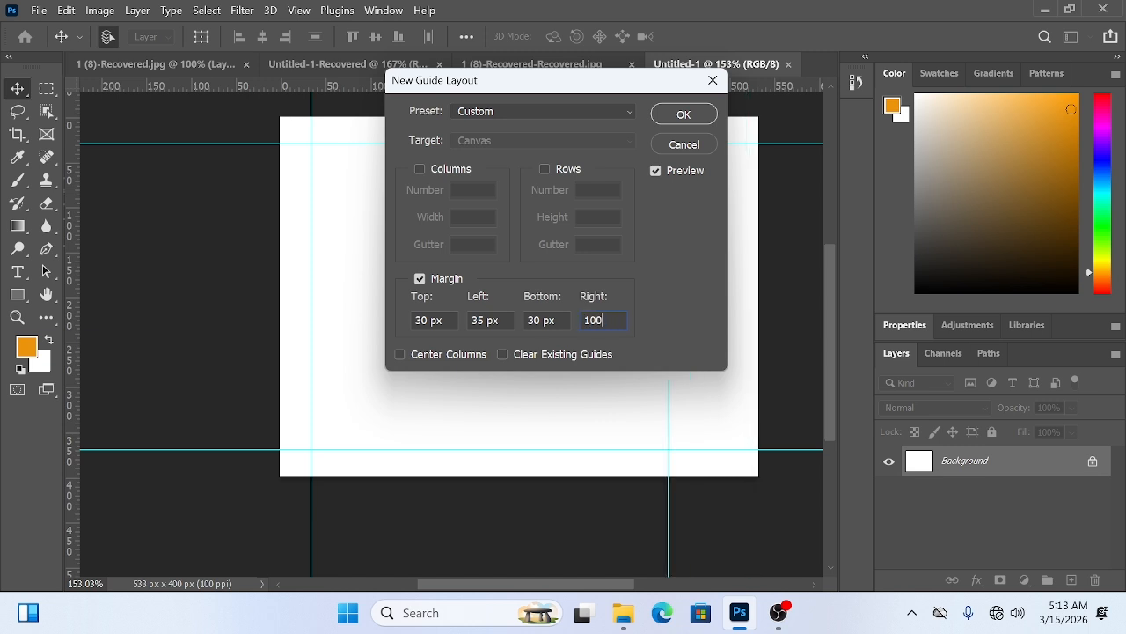
{"action": "left_click", "coordinate": [499, 320]}
{"action": "double_click", "coordinate": [499, 320]}
{"action": "type", "text": "40"}
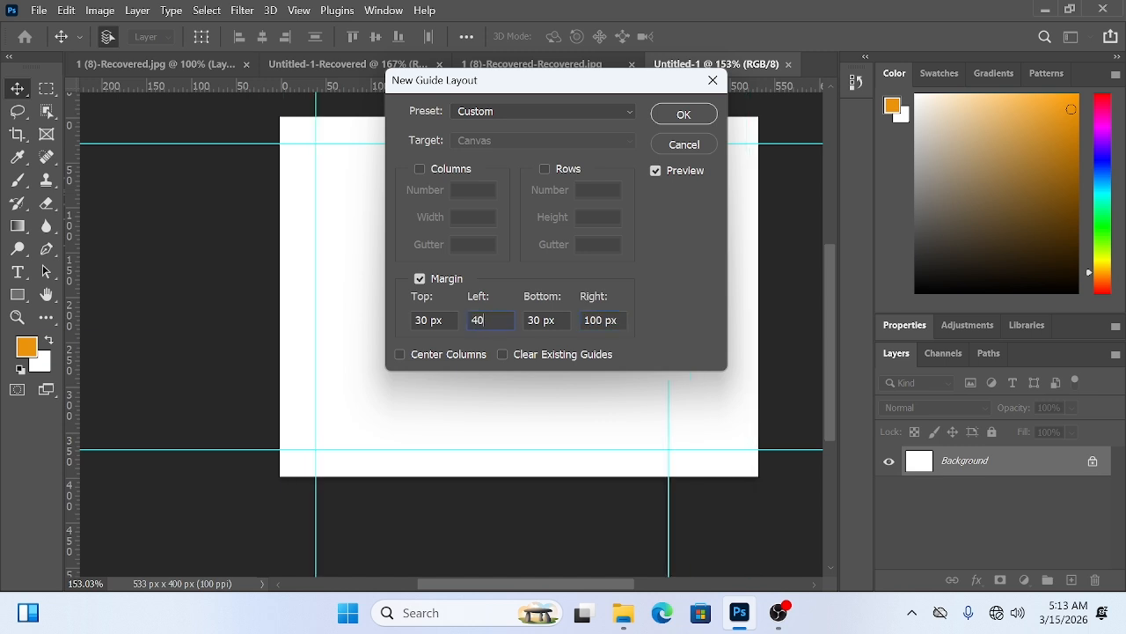
{"action": "key", "text": "Return"}
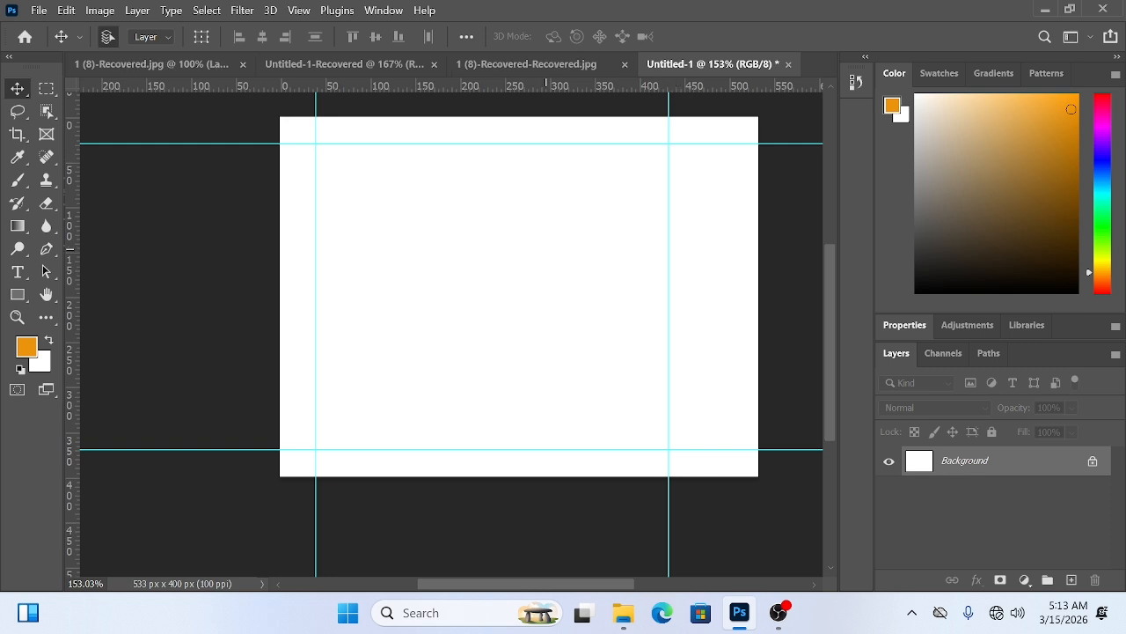
Add a new layer and draw an S-shaped wave path with the Pen tool across the canvas middle, overshooting both sides.
{"action": "left_click", "coordinate": [1071, 580]}
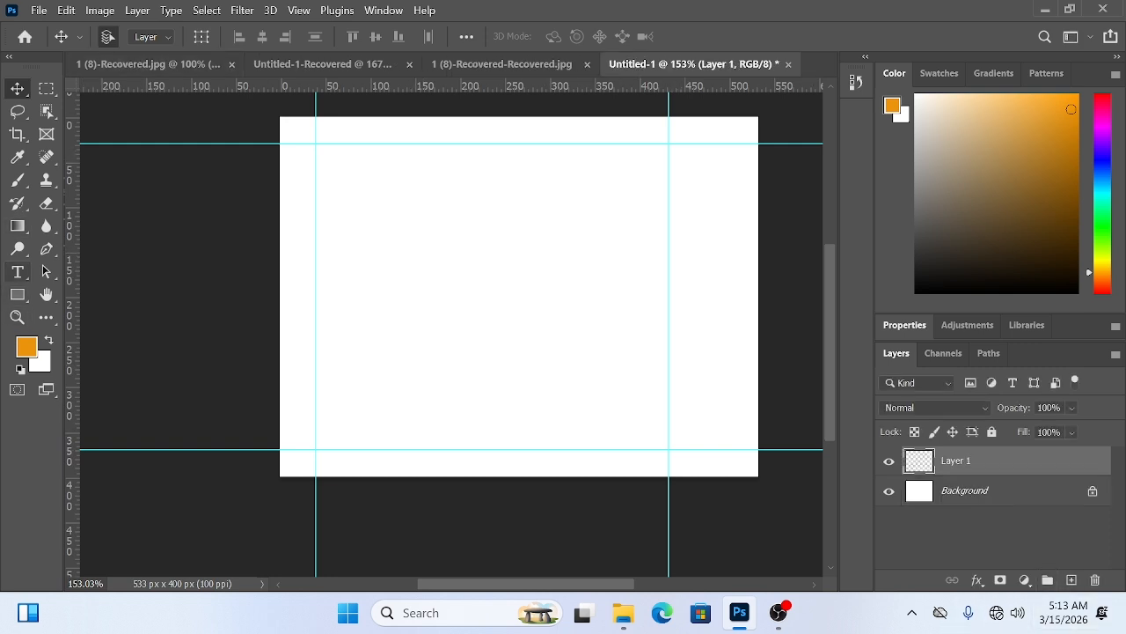
{"action": "left_click", "coordinate": [46, 249]}
{"action": "right_click", "coordinate": [46, 249]}
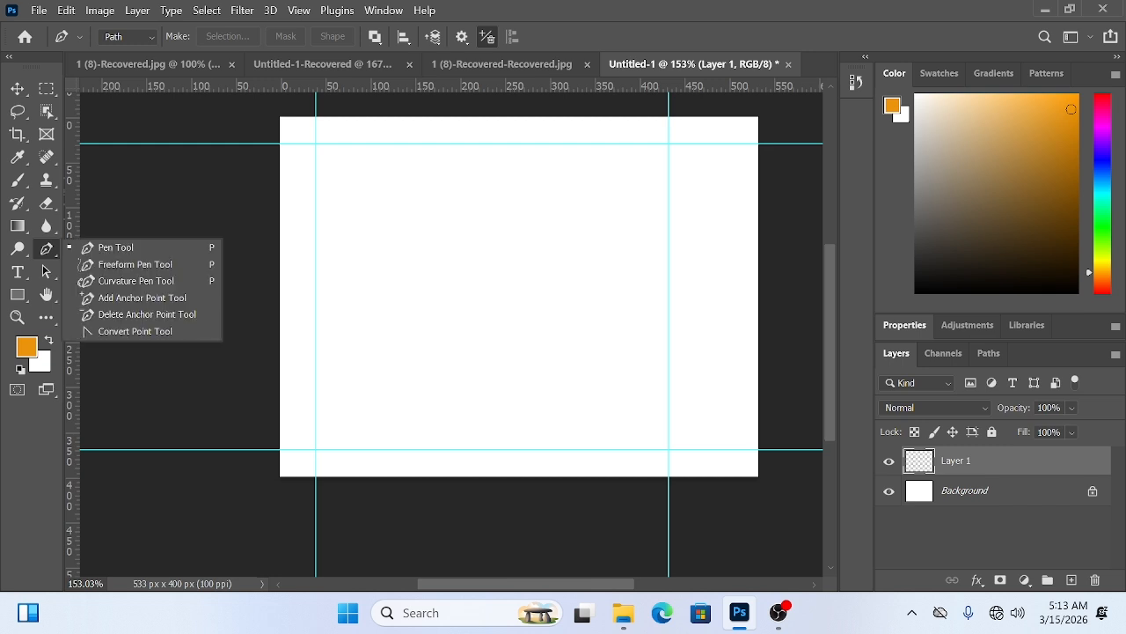
{"action": "left_click", "coordinate": [115, 247]}
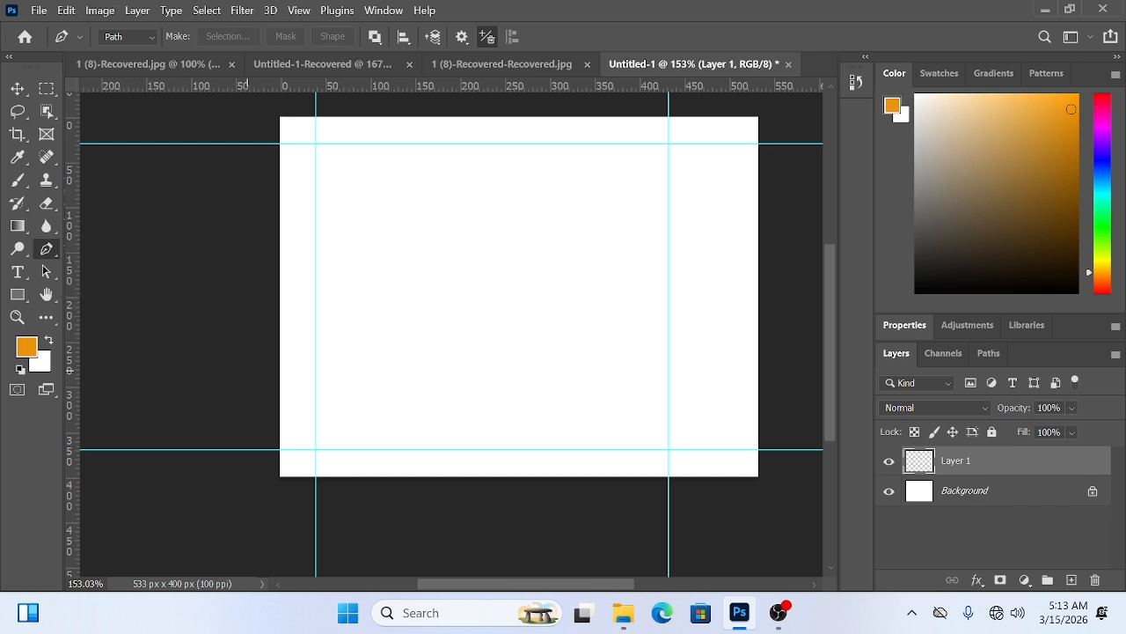
{"action": "left_click_drag", "start_coordinate": [205, 374], "coordinate": [245, 311]}
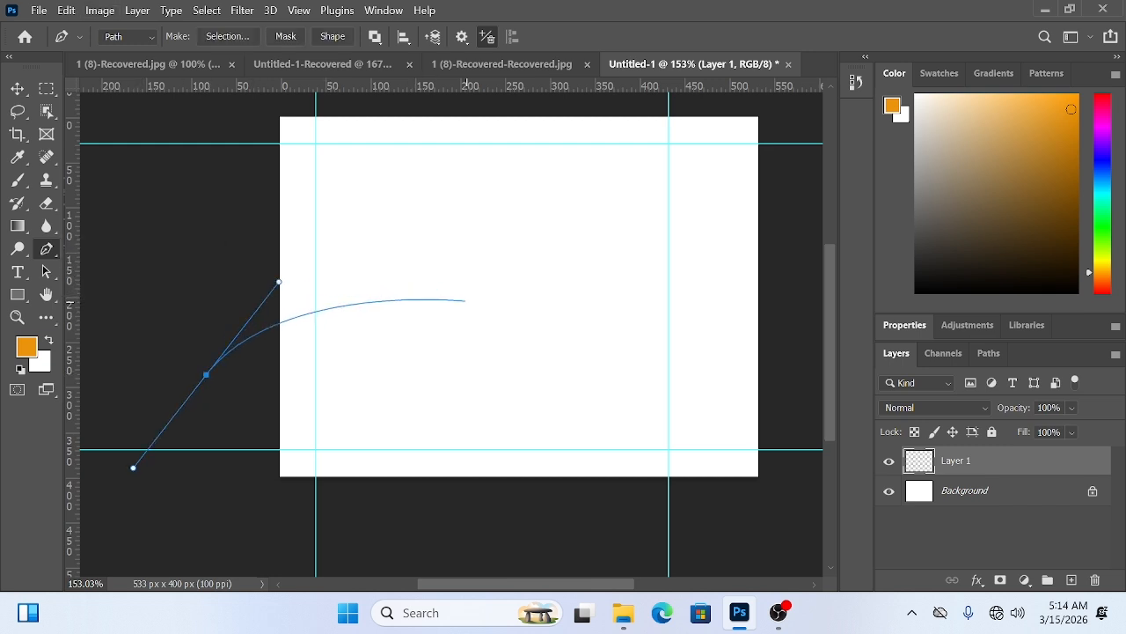
{"action": "left_click_drag", "start_coordinate": [468, 302], "coordinate": [565, 355]}
{"action": "left_click_drag", "start_coordinate": [792, 255], "coordinate": [741, 162]}
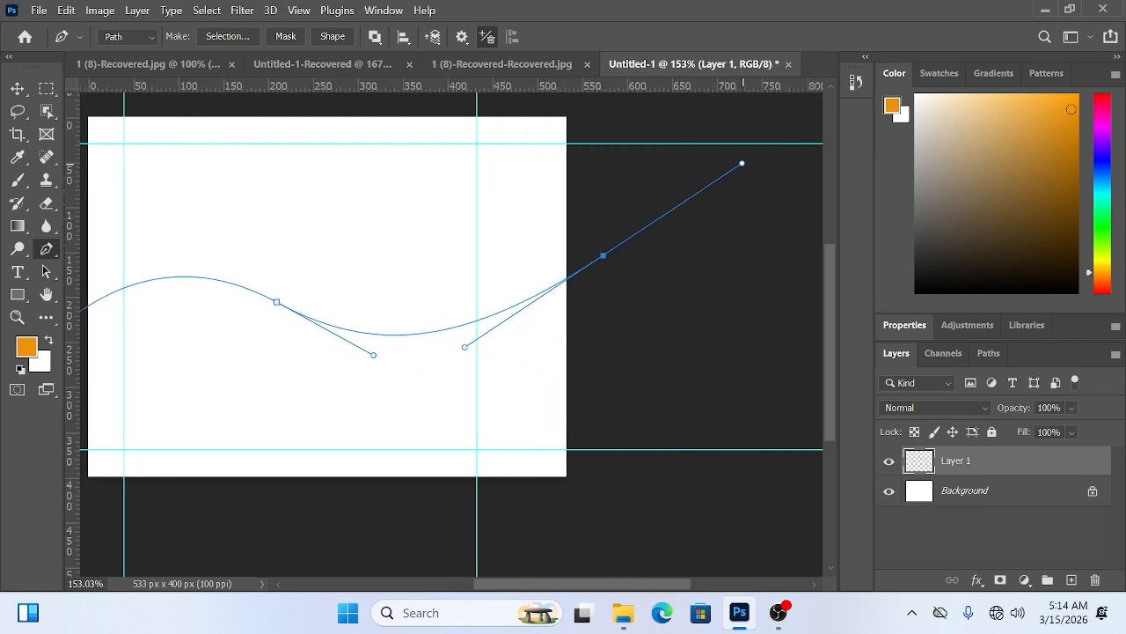
Close the wave path by running it around the area below the canvas back to its starting anchor.
{"action": "left_click_drag", "start_coordinate": [603, 256], "coordinate": [611, 346]}
{"action": "scroll", "coordinate": [611, 346], "scroll_direction": "down", "scroll_amount": 3}
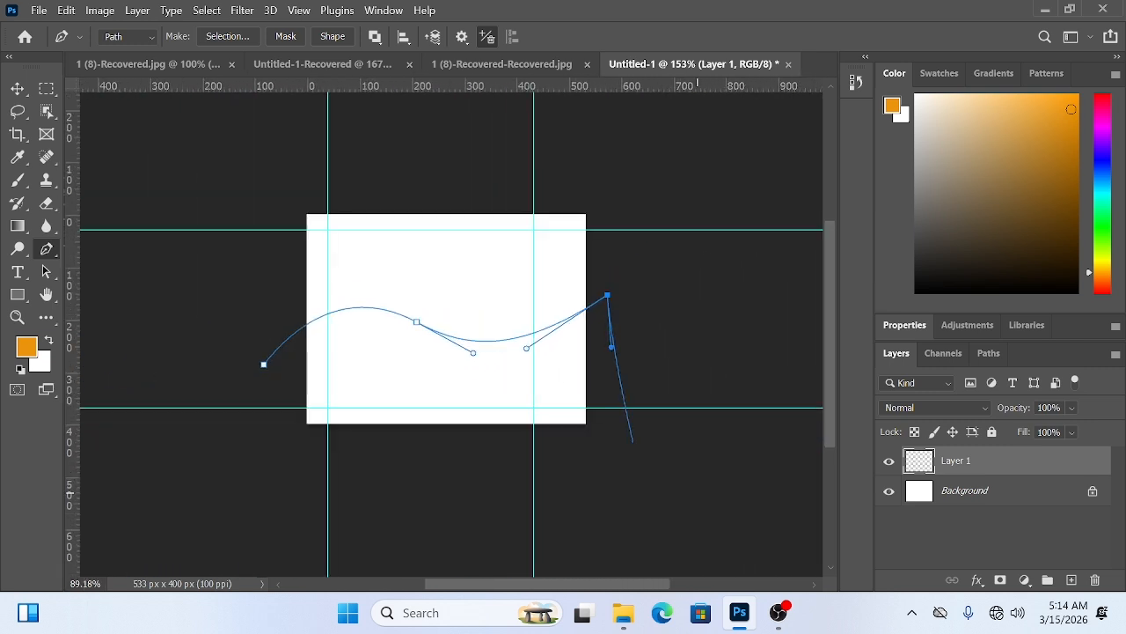
{"action": "left_click", "coordinate": [653, 527]}
{"action": "left_click", "coordinate": [244, 504]}
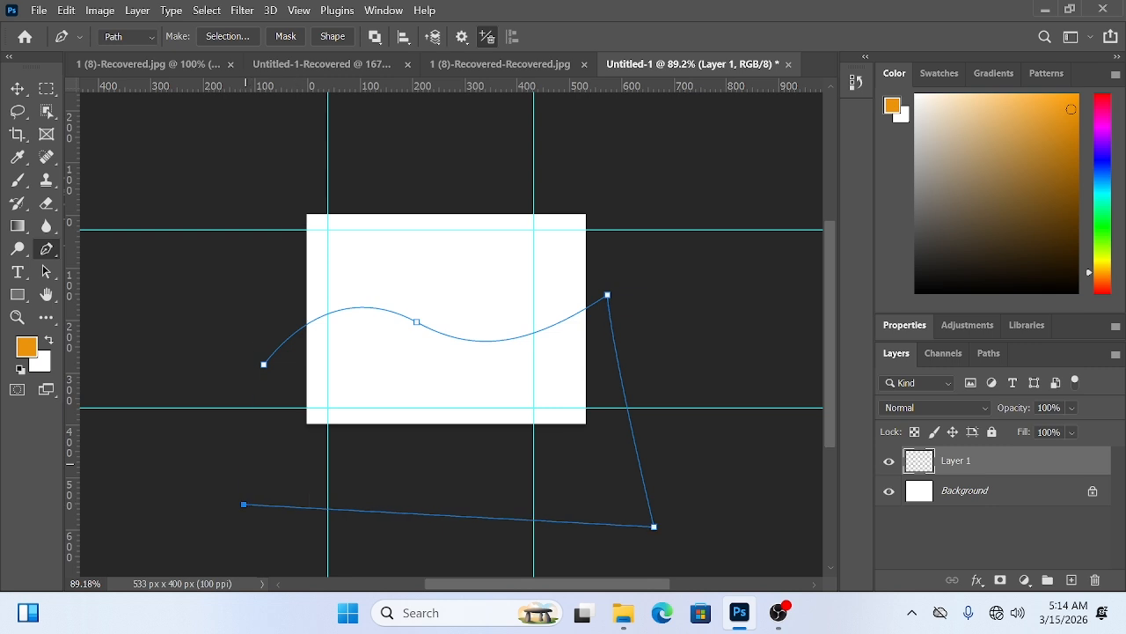
{"action": "left_click", "coordinate": [263, 363]}
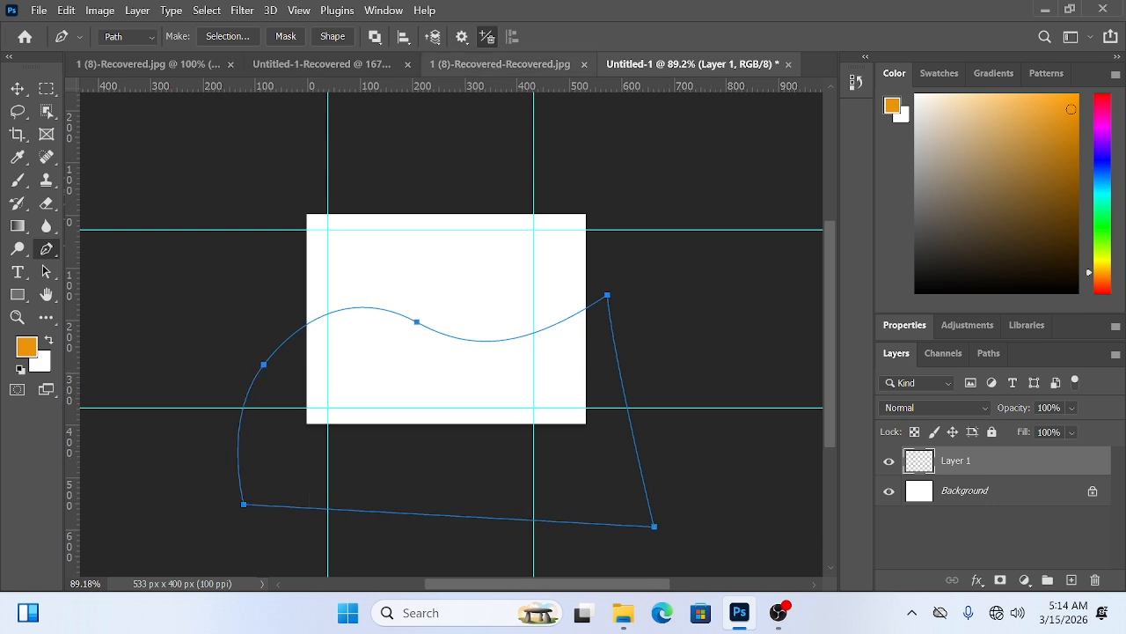
Float the reference image 1 (8)-Recovered-Recovered.jpg in its own window beside the Untitled-1 canvas.
{"action": "left_click", "coordinate": [519, 65]}
{"action": "left_click_drag", "start_coordinate": [519, 64], "coordinate": [937, 103]}
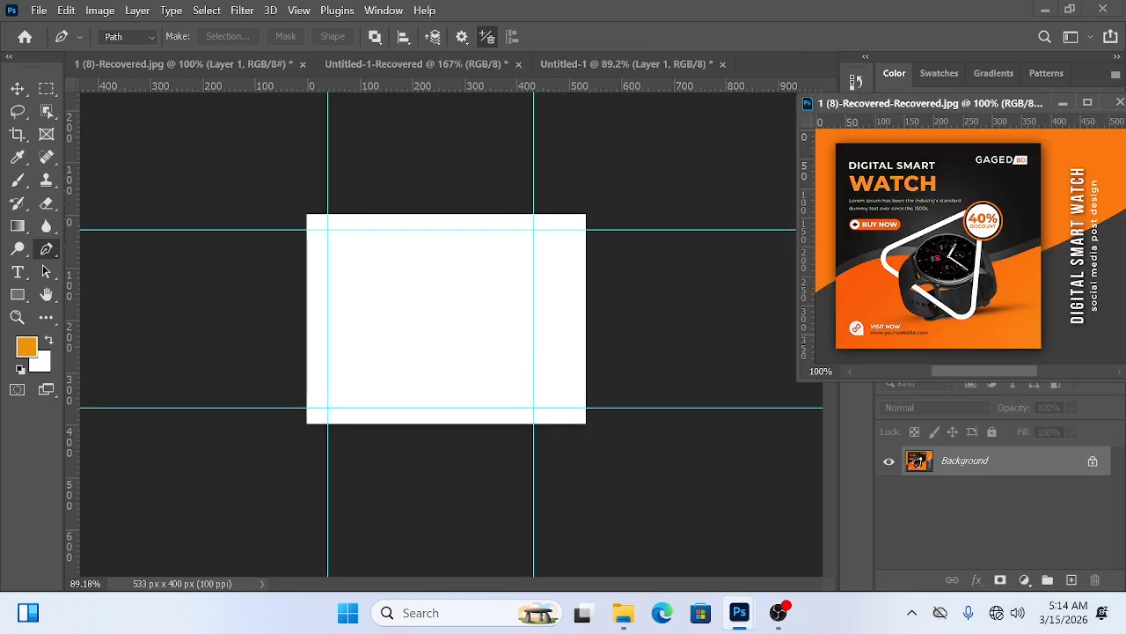
{"action": "left_click", "coordinate": [625, 64]}
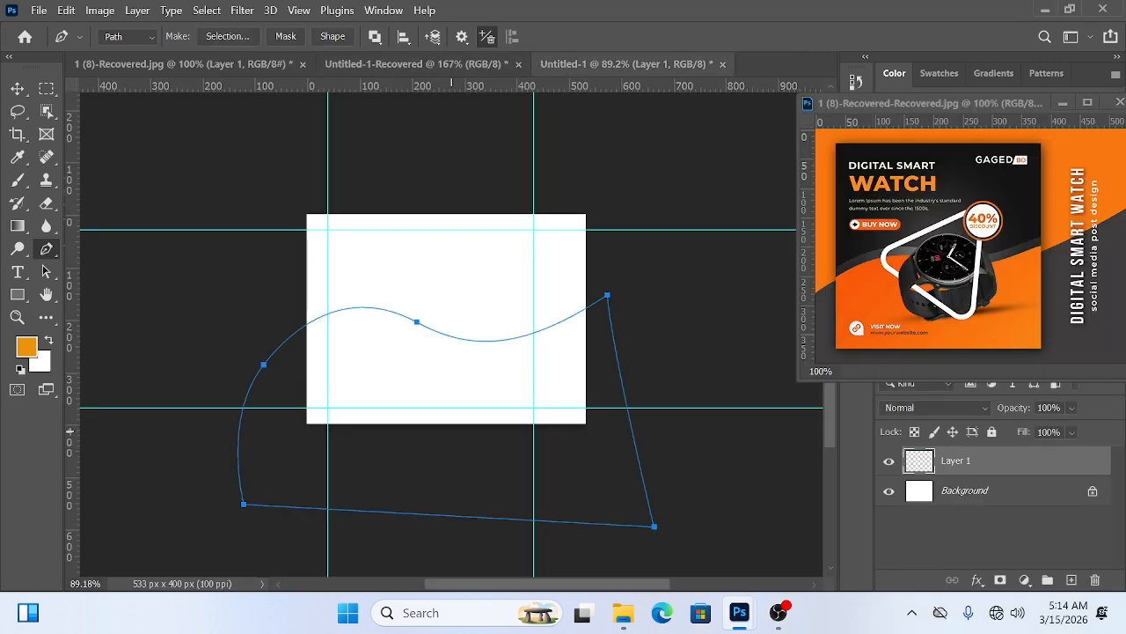
{"action": "left_click_drag", "start_coordinate": [936, 103], "coordinate": [913, 68]}
Add an anchor point on the wave's right part, save the work path as Path 1 and convert it to a selection.
{"action": "left_click", "coordinate": [535, 332]}
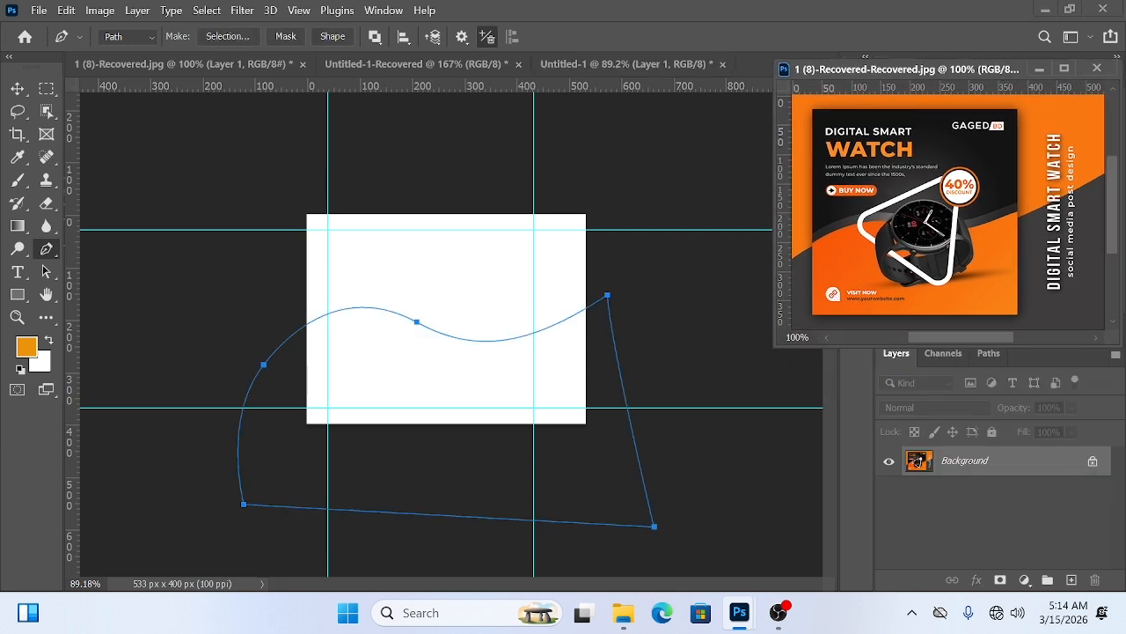
{"action": "left_click", "coordinate": [990, 354]}
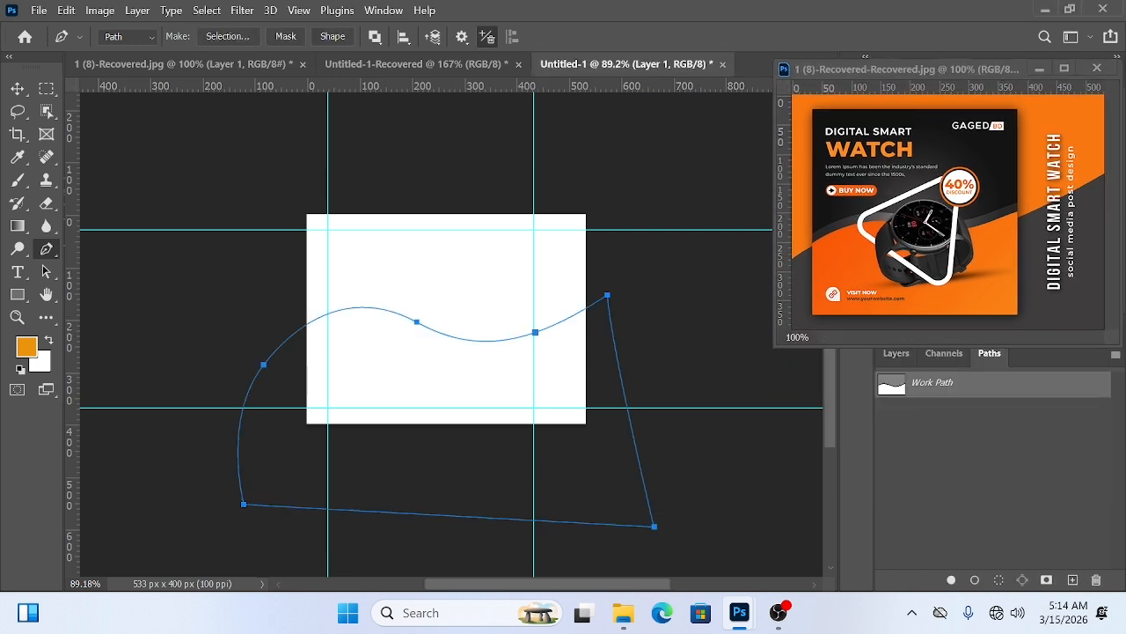
{"action": "double_click", "coordinate": [938, 384]}
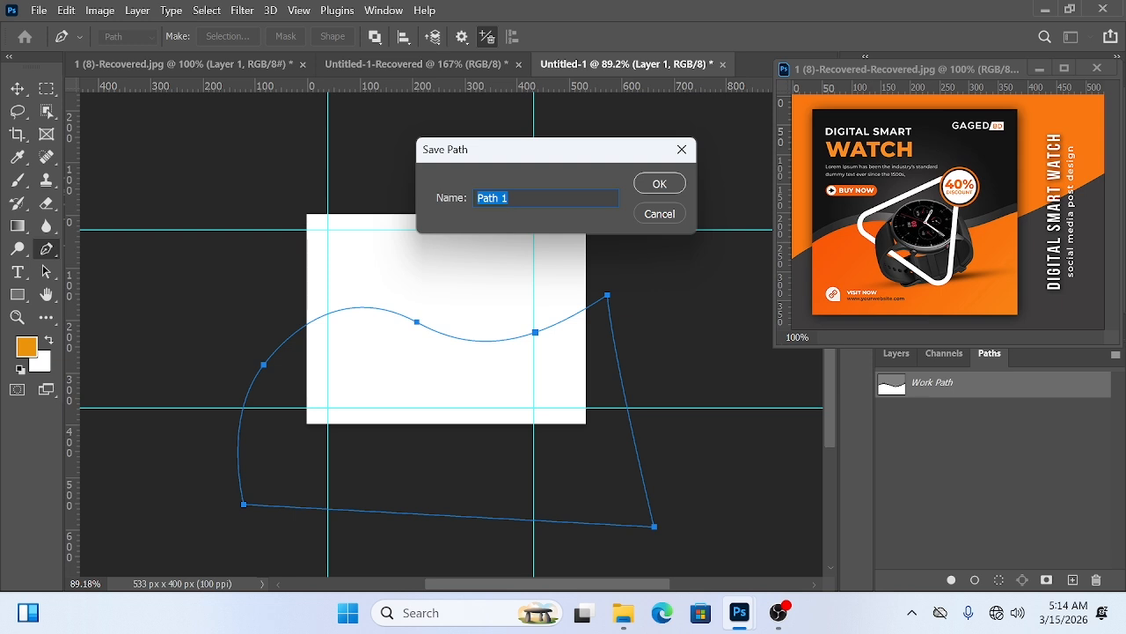
{"action": "key", "text": "Return"}
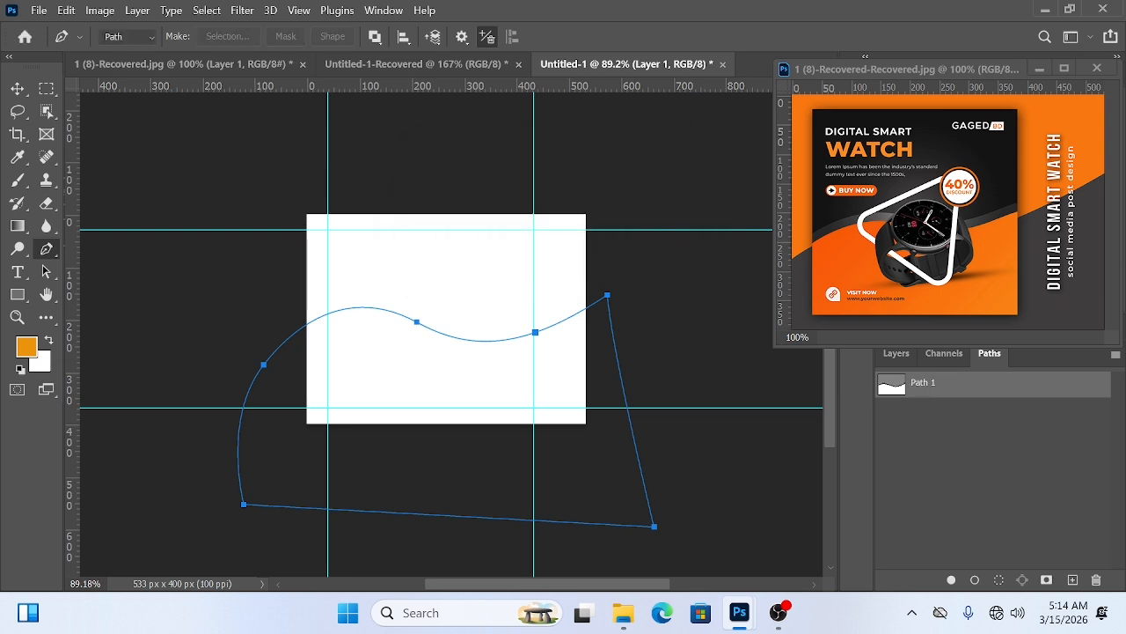
{"action": "key", "text": "ctrl+Return"}
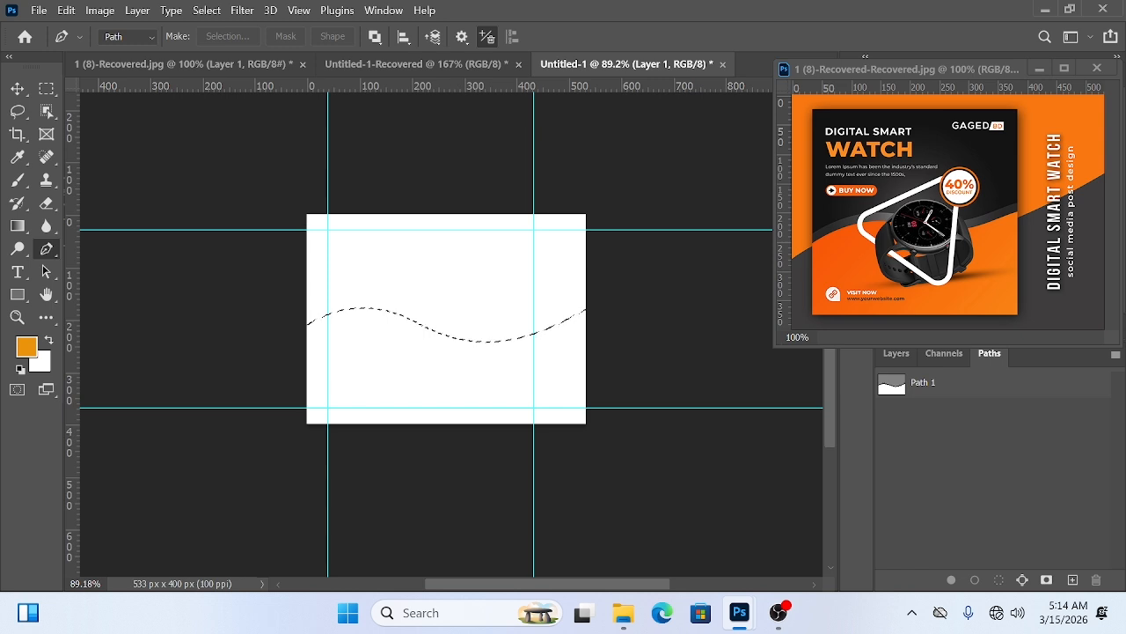
Sample the reference image's dark gray as background color and its orange as foreground color, and return to Untitled-1.
{"action": "left_click", "coordinate": [17, 157]}
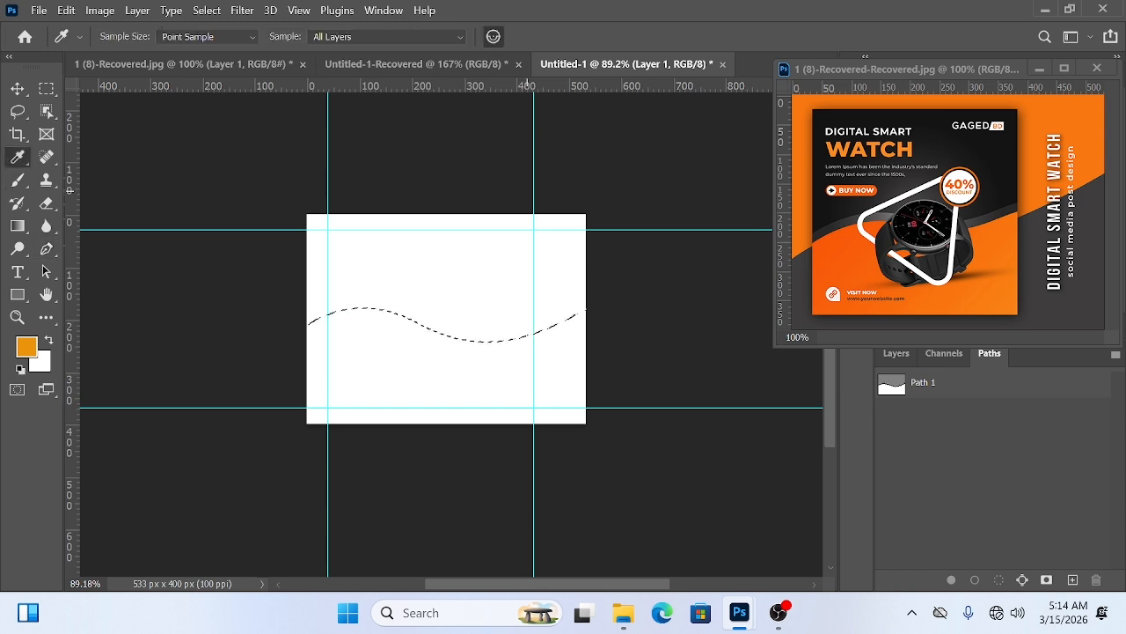
{"action": "left_click", "coordinate": [850, 215]}
{"action": "left_click", "coordinate": [1064, 86]}
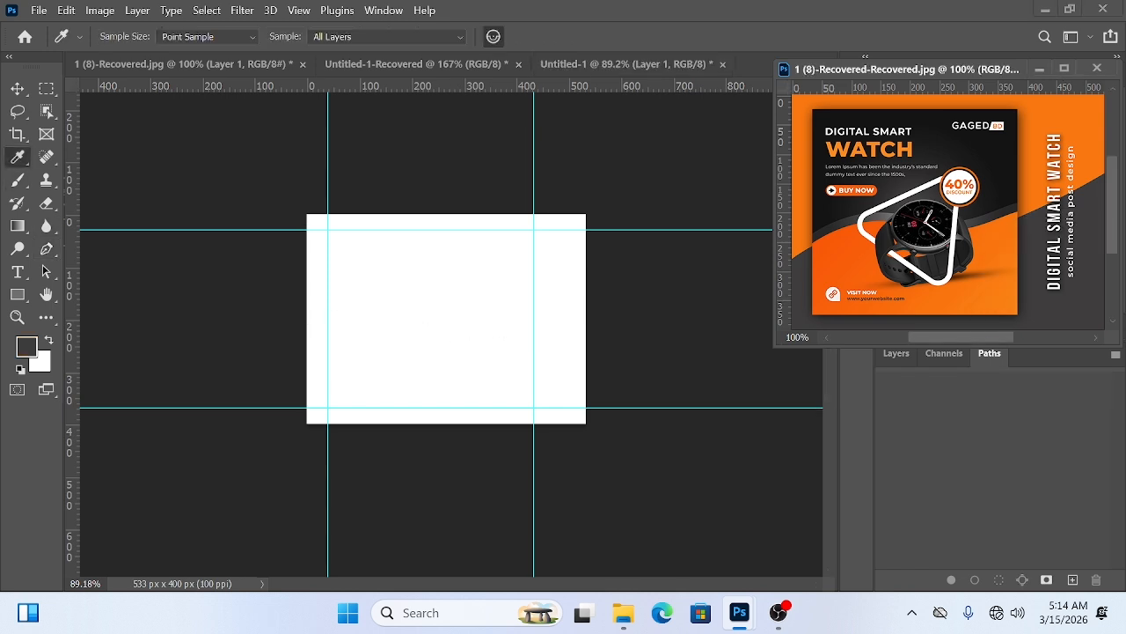
{"action": "key", "text": "x"}
{"action": "left_click", "coordinate": [846, 152]}
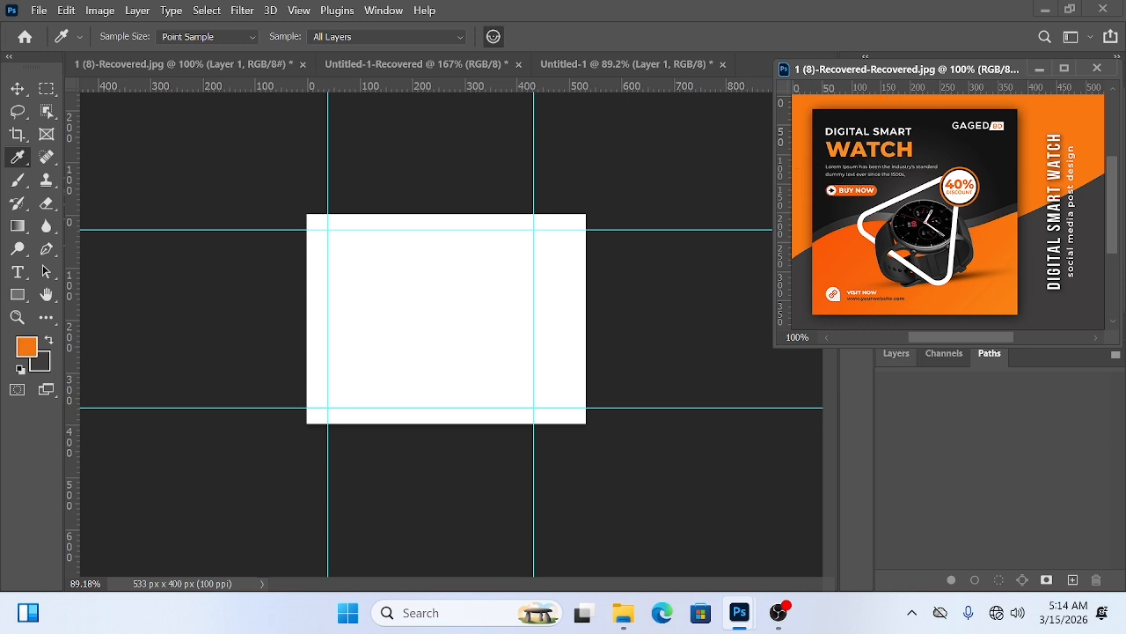
{"action": "left_click", "coordinate": [560, 64]}
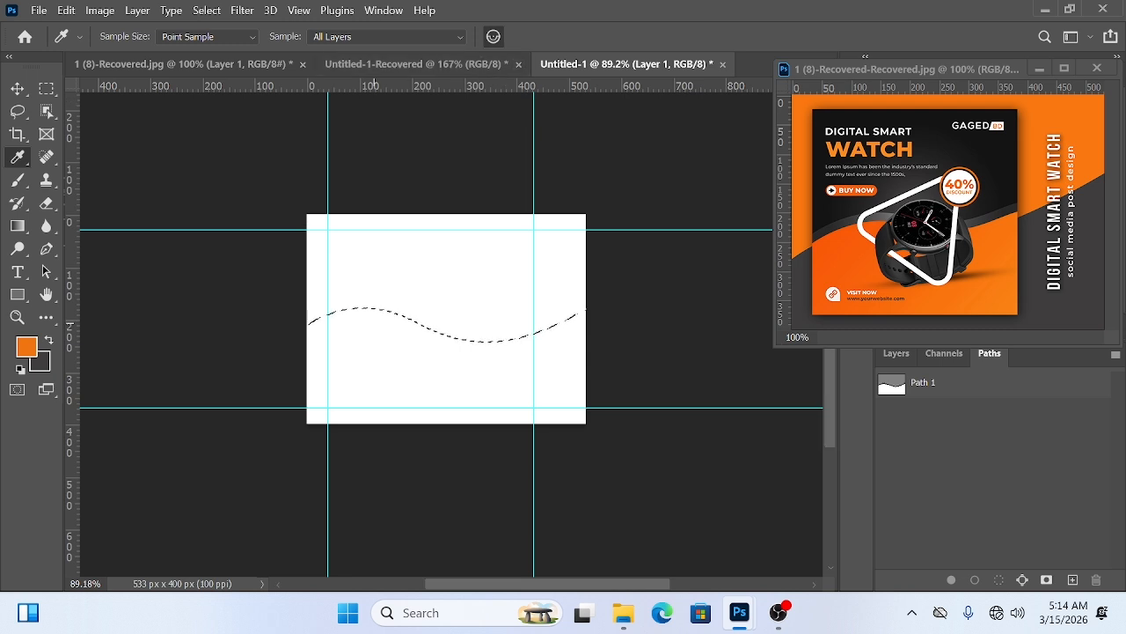
Fill the selected area below the wave on Layer 1 with the dark gray background color and invert the selection.
{"action": "left_click", "coordinate": [896, 354]}
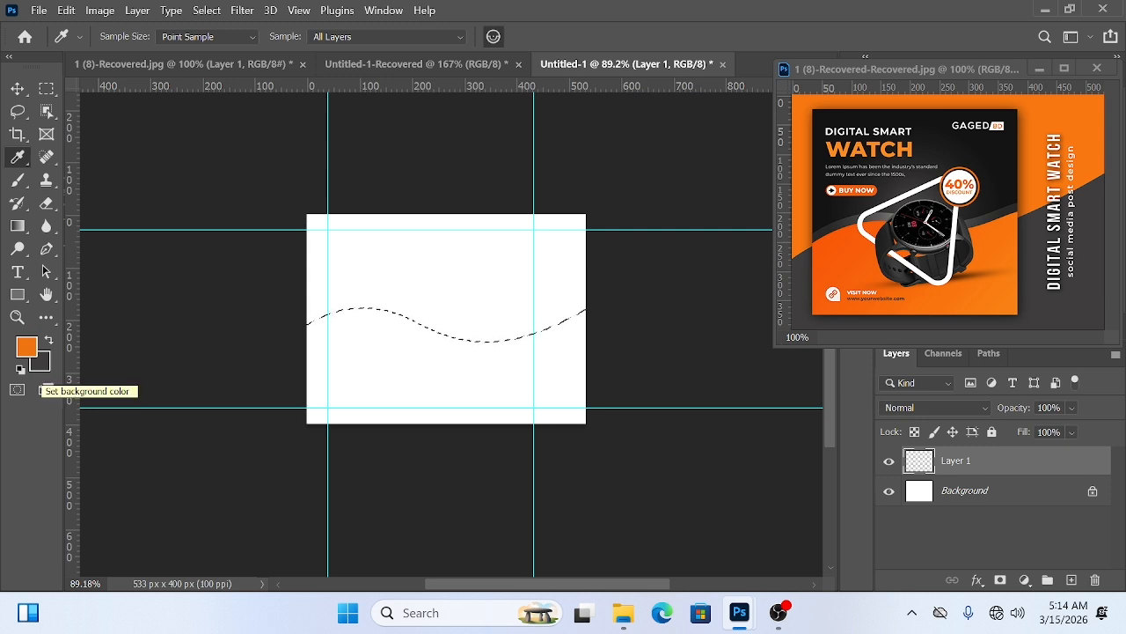
{"action": "key", "text": "ctrl+BackSpace"}
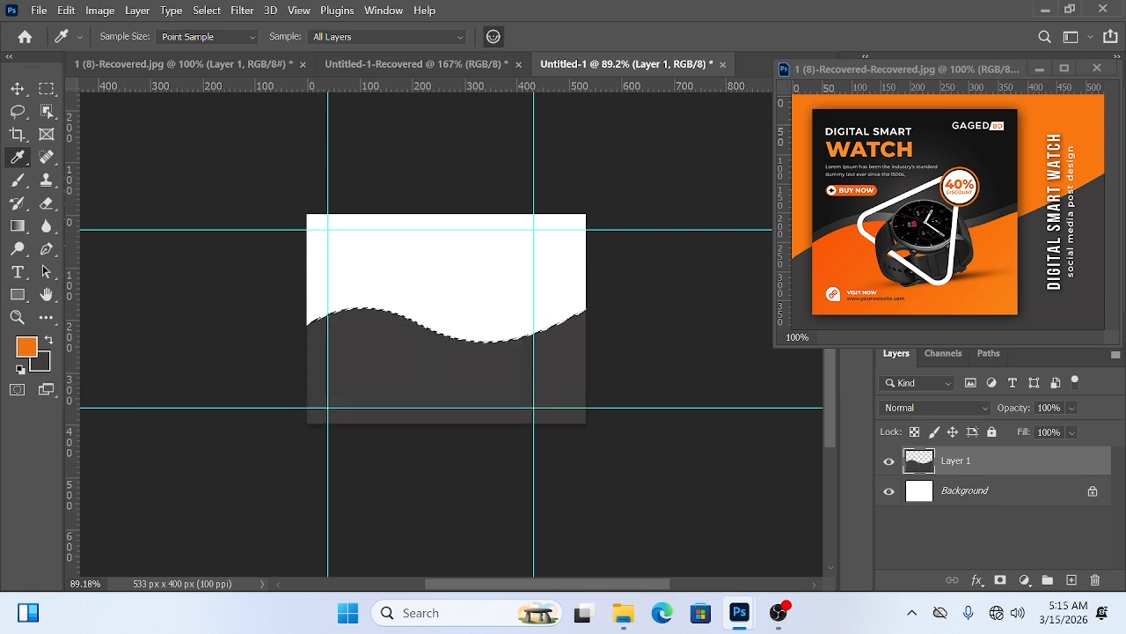
{"action": "key", "text": "ctrl+shift+i"}
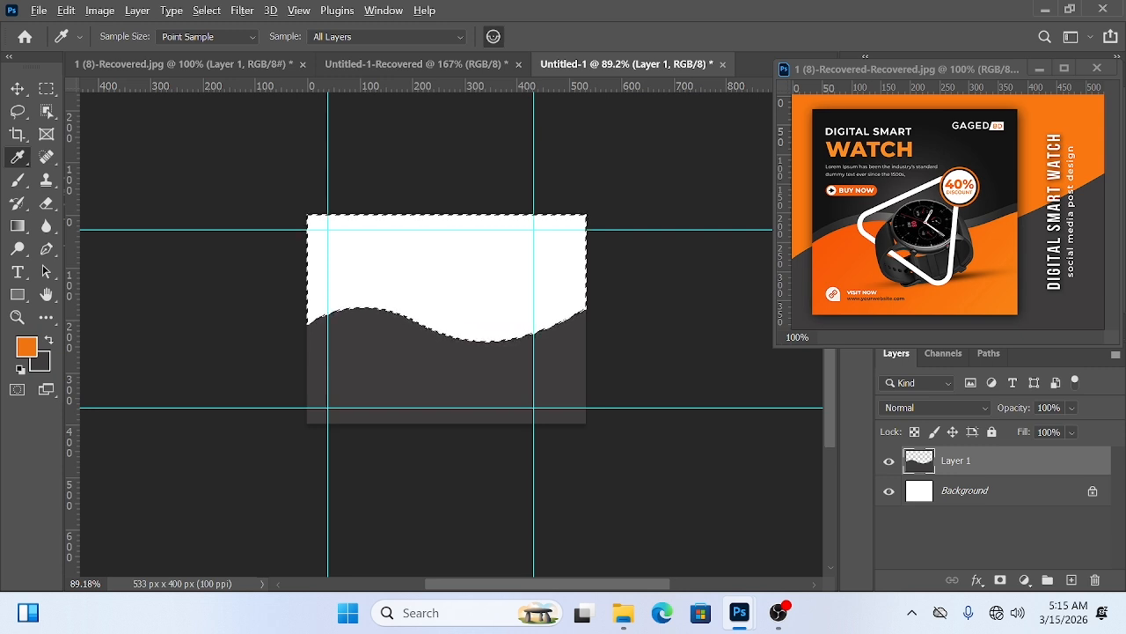
{"action": "key", "text": "alt+BackSpace"}
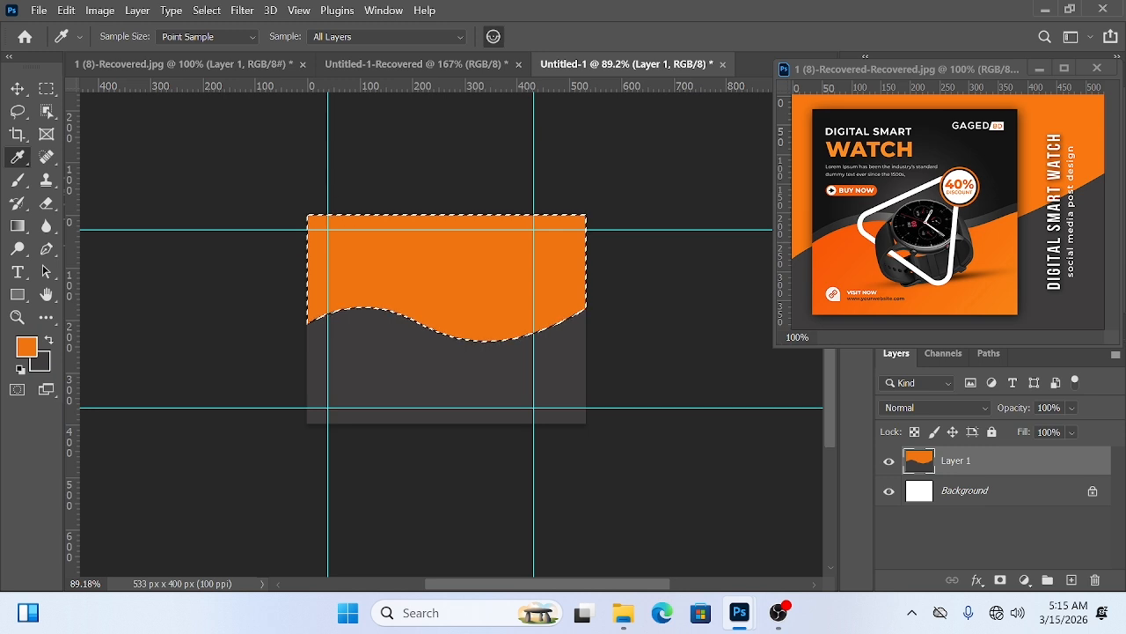
{"action": "key", "text": "ctrl+d"}
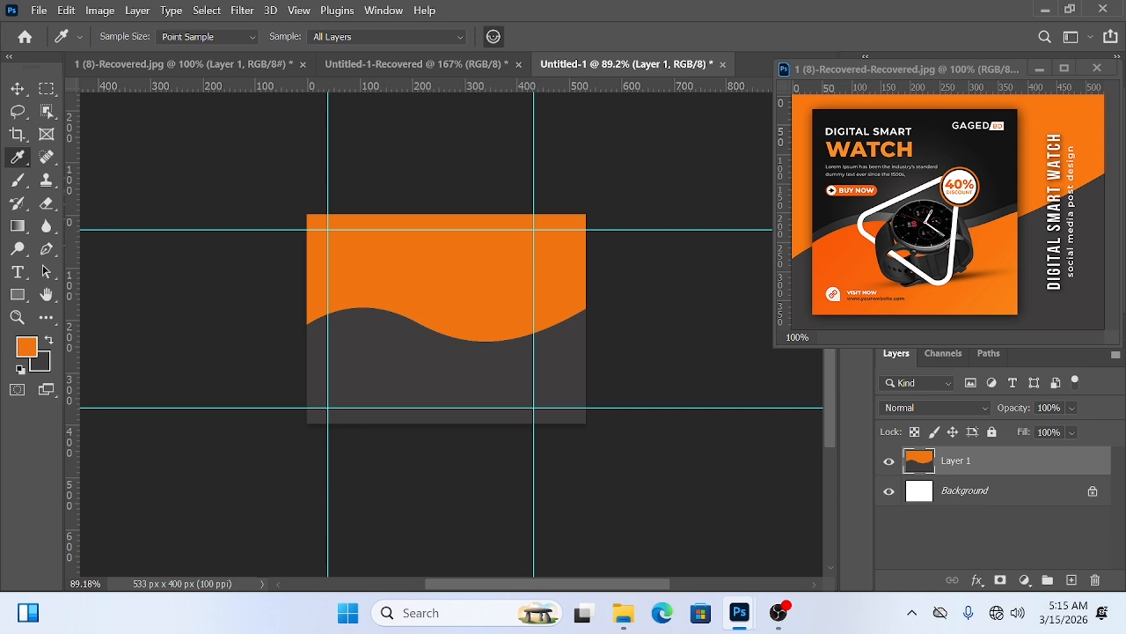
{"action": "key", "text": "ctrl+z"}
{"action": "key", "text": "ctrl+z"}
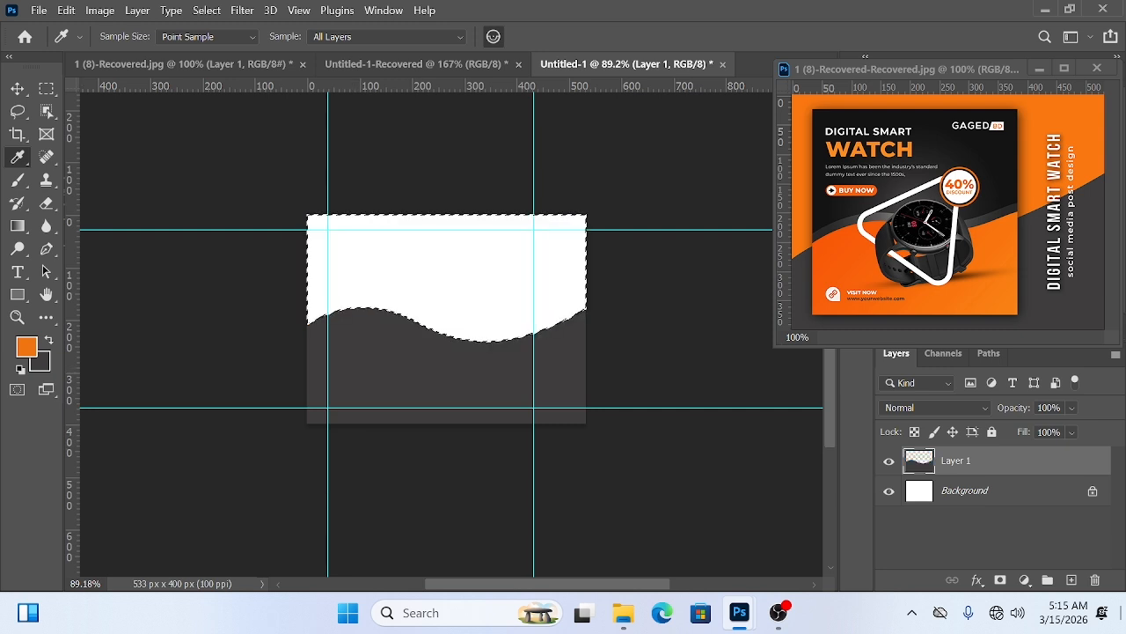
Add a new layer above Layer 1, fill the selected area above the wave with the orange foreground color and deselect.
{"action": "key", "text": "ctrl+shift+alt+n"}
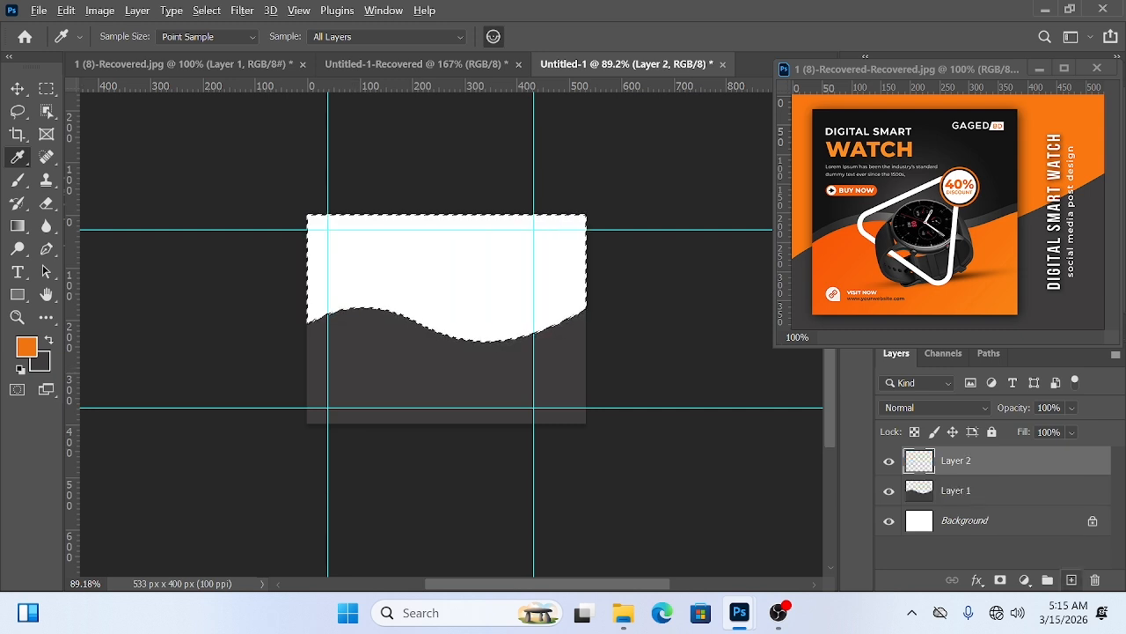
{"action": "key", "text": "alt+BackSpace"}
{"action": "key", "text": "ctrl+d"}
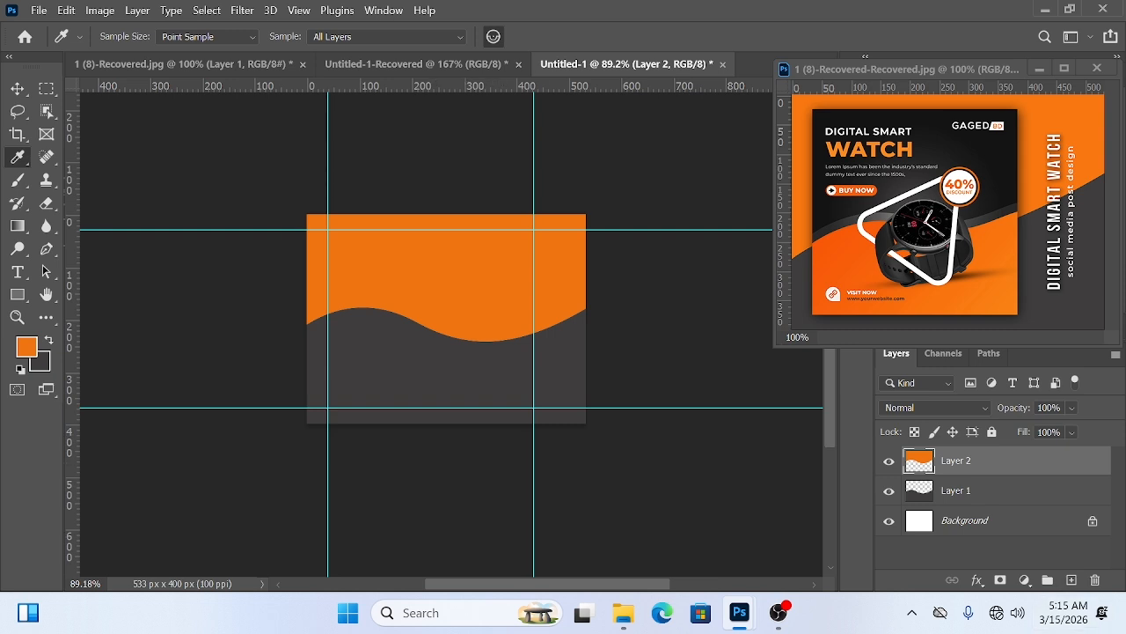
{"action": "left_click", "coordinate": [989, 353]}
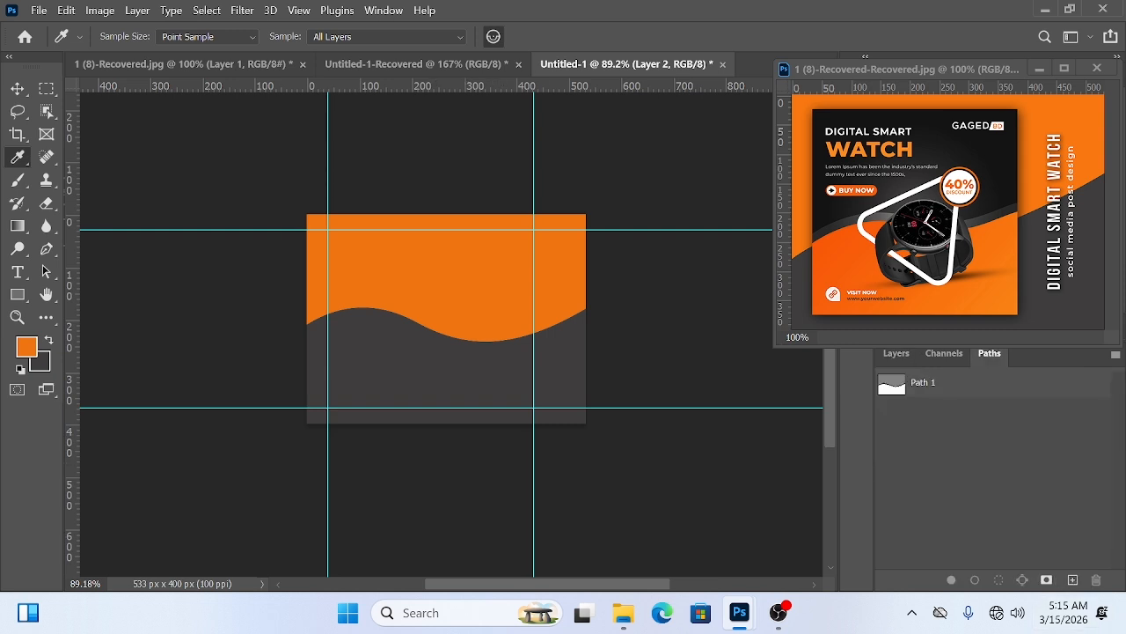
{"action": "left_click", "coordinate": [895, 384], "text": "ctrl"}
{"action": "key", "text": "ctrl+d"}
{"action": "left_click", "coordinate": [896, 353]}
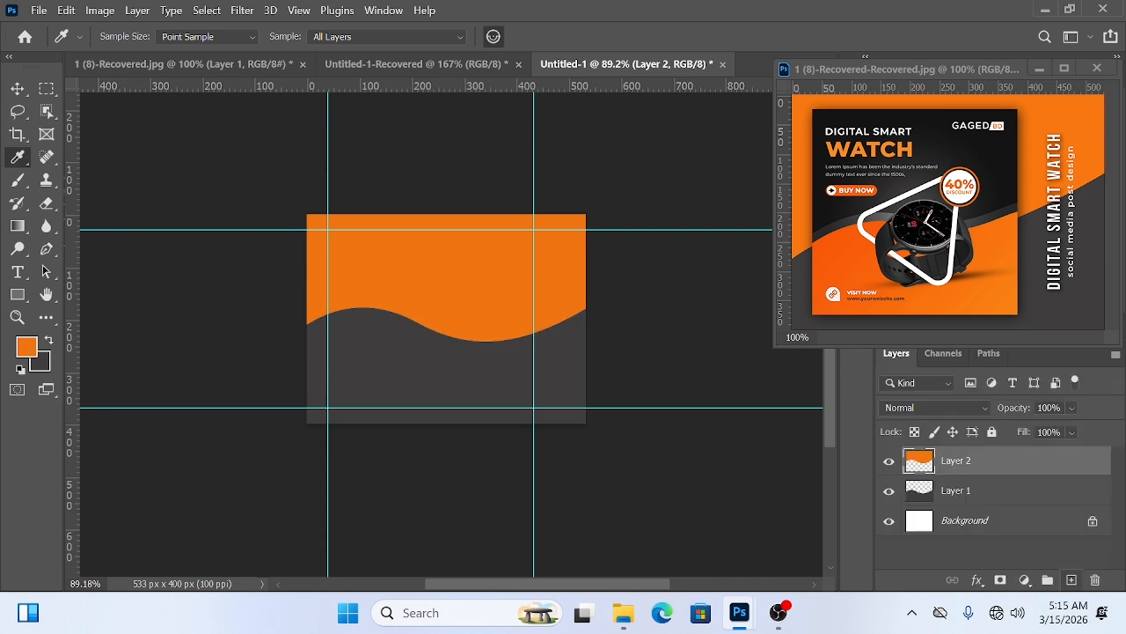
Add a new layer with a black rectangle filling the area enclosed by the four guides, using default colors, and deselect.
{"action": "left_click", "coordinate": [1072, 580]}
{"action": "key", "text": "m"}
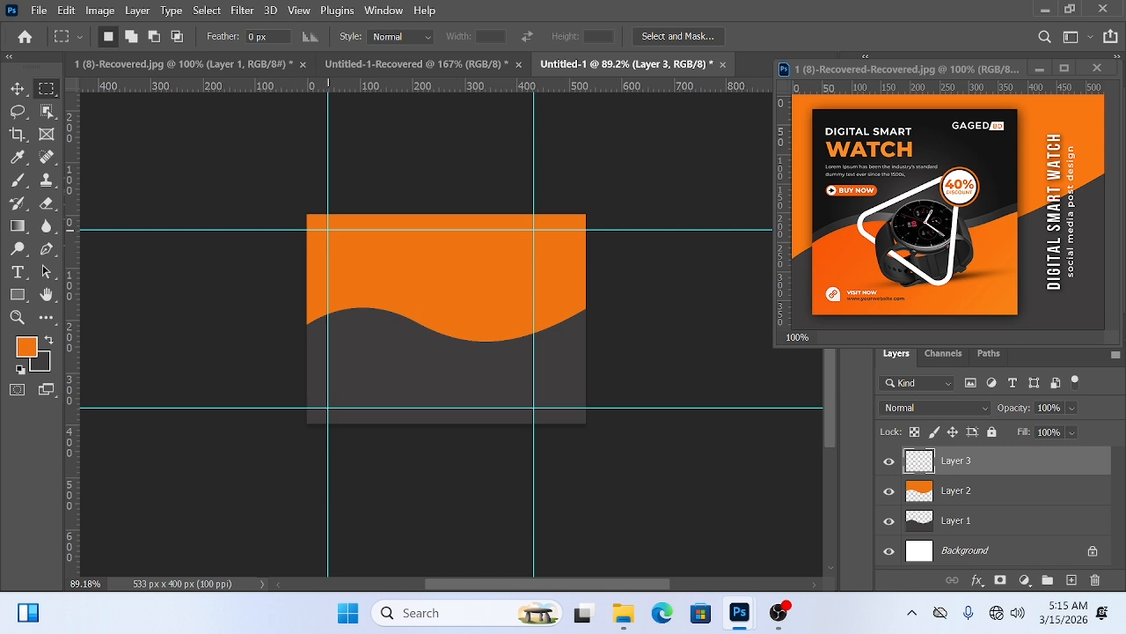
{"action": "left_click_drag", "start_coordinate": [328, 230], "coordinate": [533, 407]}
{"action": "key", "text": "d"}
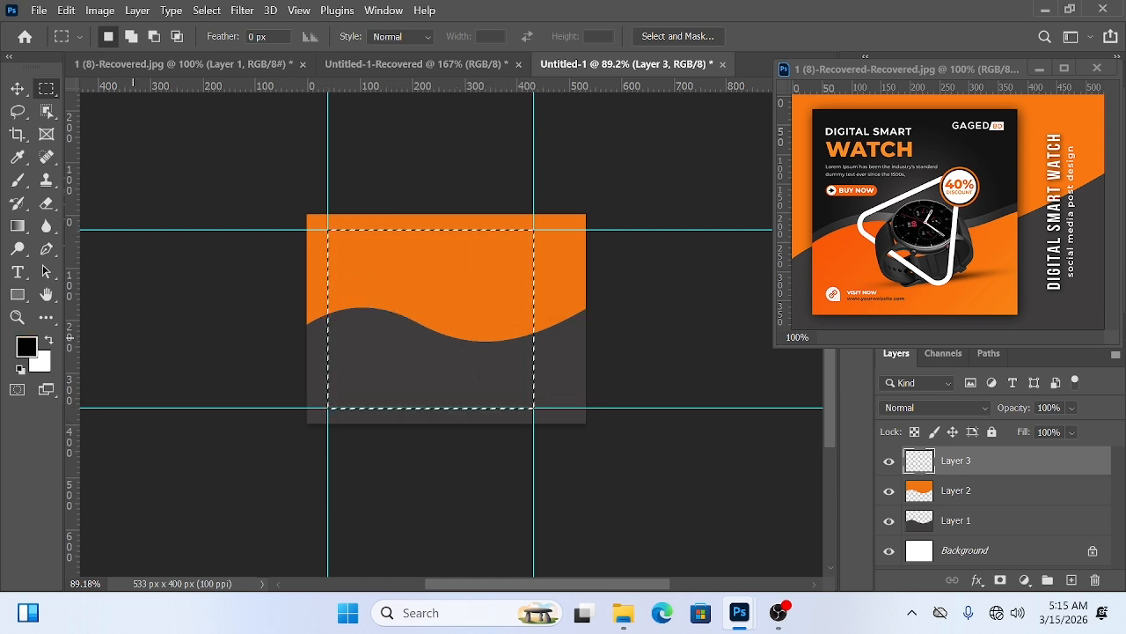
{"action": "key", "text": "alt+BackSpace"}
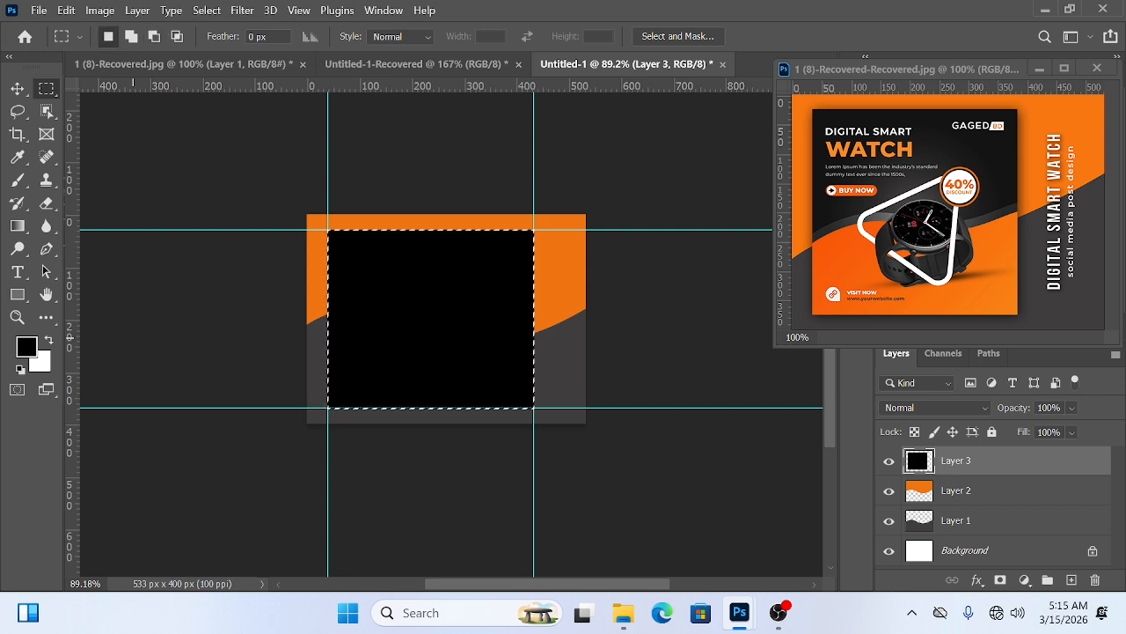
{"action": "key", "text": "ctrl+d"}
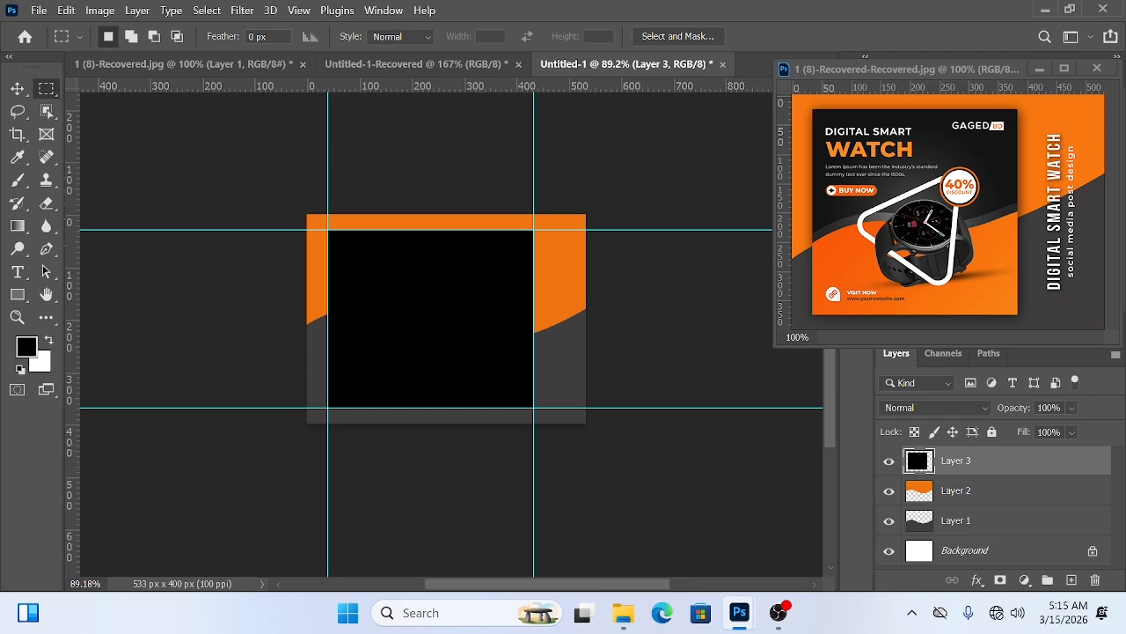
Add a Gradient Overlay effect to Layer 3 and keep the canvas and reference image in view.
{"action": "double_click", "coordinate": [1022, 461]}
{"action": "left_click", "coordinate": [373, 327]}
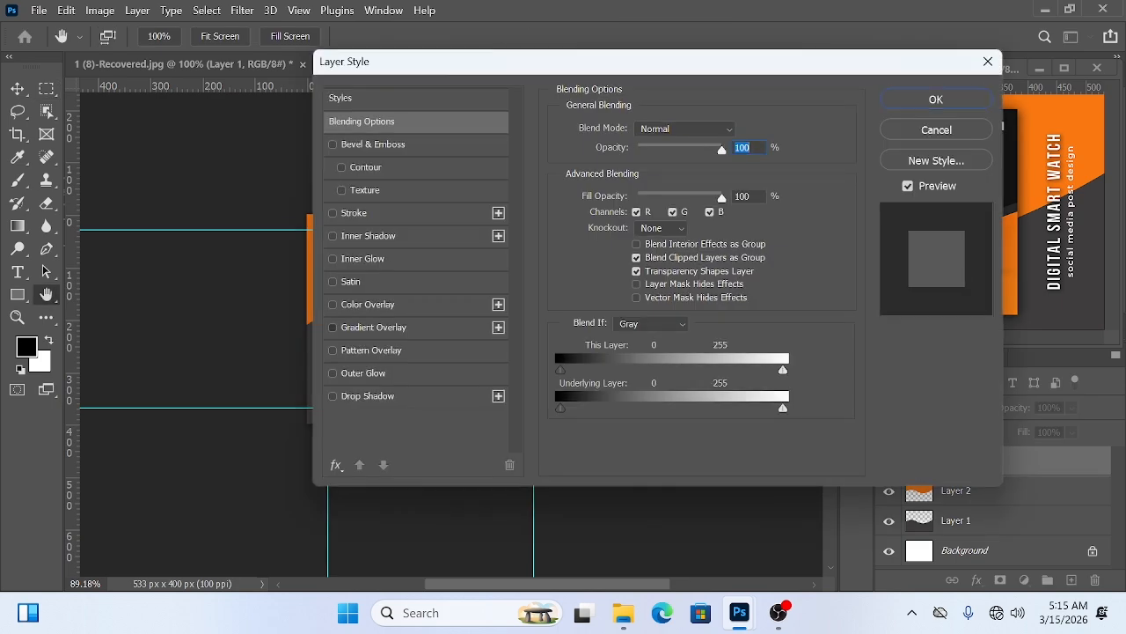
{"action": "left_click_drag", "start_coordinate": [553, 67], "coordinate": [262, 154]}
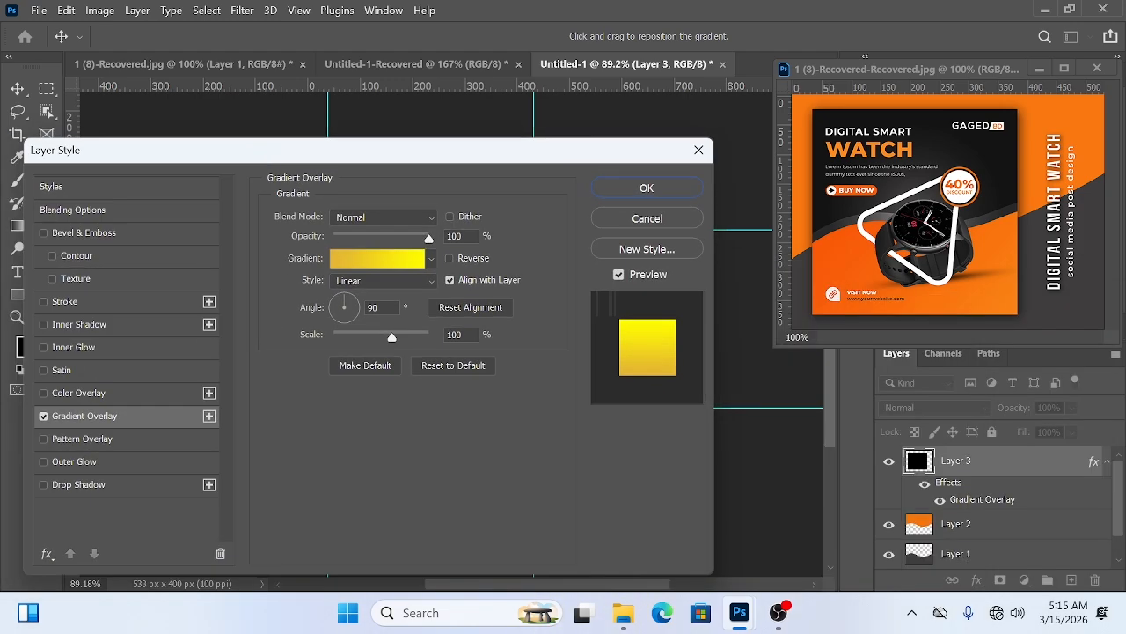
{"action": "left_click_drag", "start_coordinate": [412, 154], "coordinate": [765, 394]}
Set the overlay gradient's starting color stop to the near-black sampled from the reference image's dark background.
{"action": "left_click", "coordinate": [730, 499]}
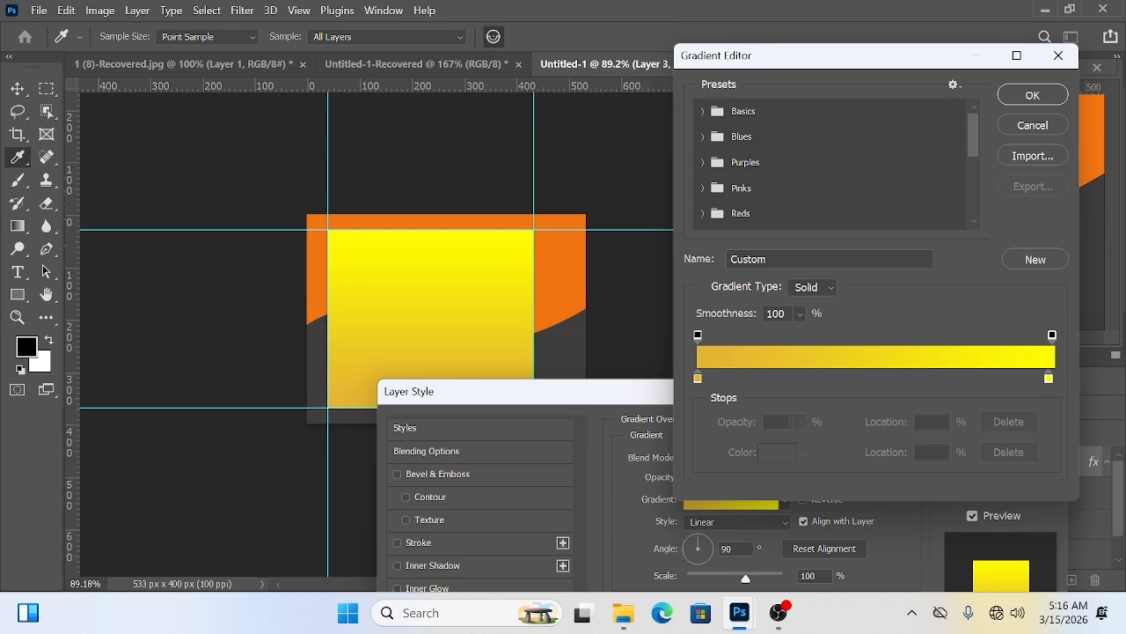
{"action": "left_click_drag", "start_coordinate": [795, 57], "coordinate": [512, 170]}
{"action": "left_click", "coordinate": [421, 492]}
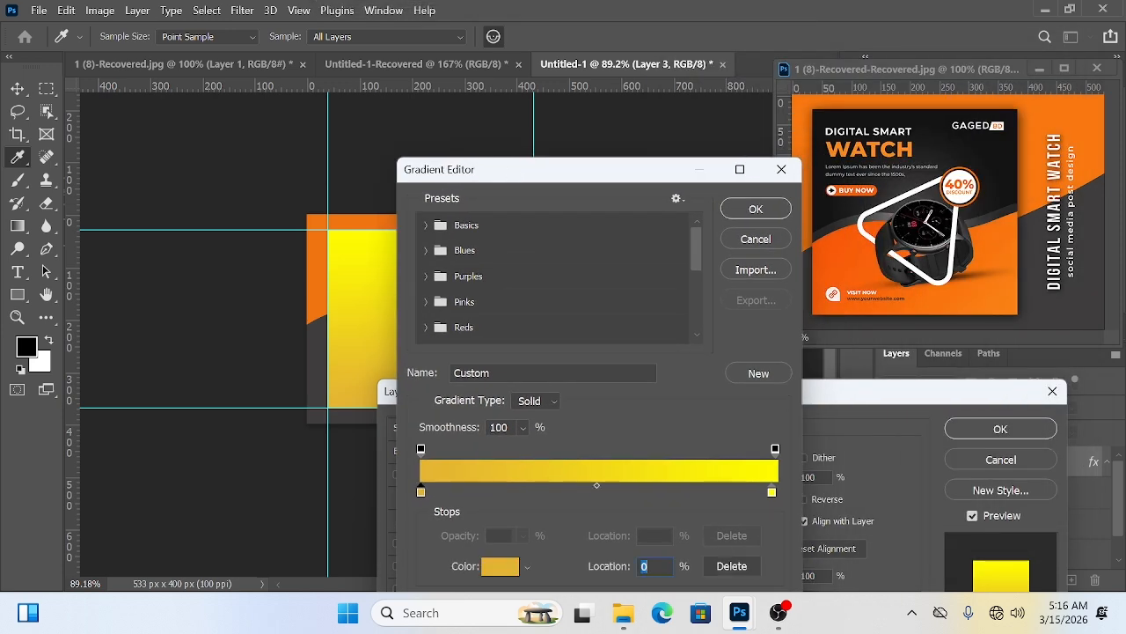
{"action": "left_click", "coordinate": [500, 567]}
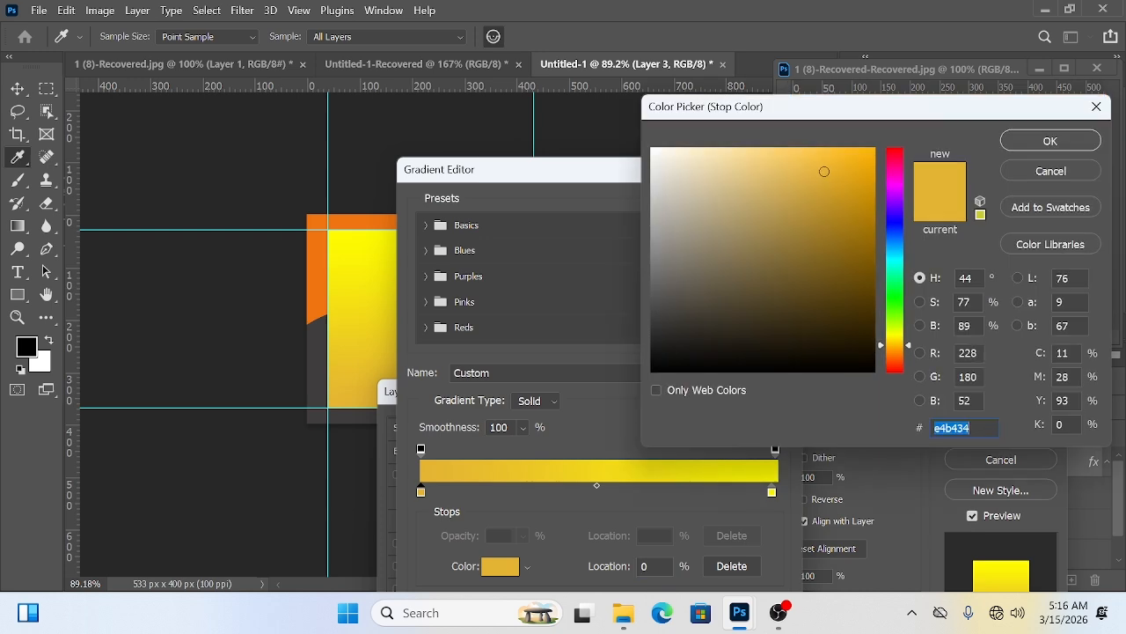
{"action": "left_click_drag", "start_coordinate": [906, 107], "coordinate": [781, 325]}
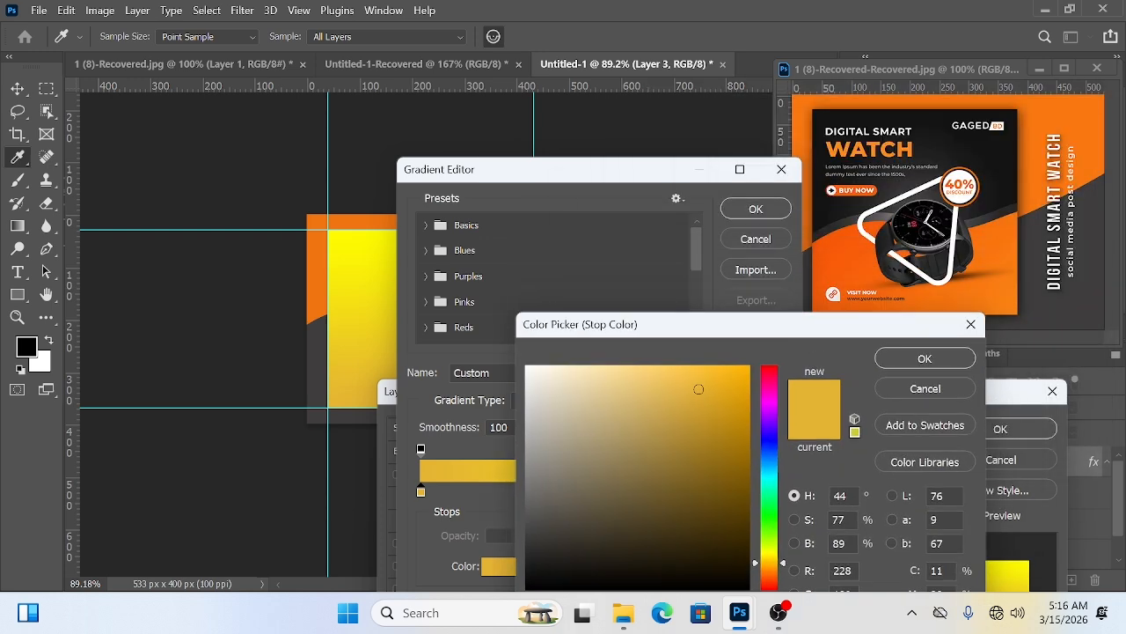
{"action": "left_click", "coordinate": [928, 115]}
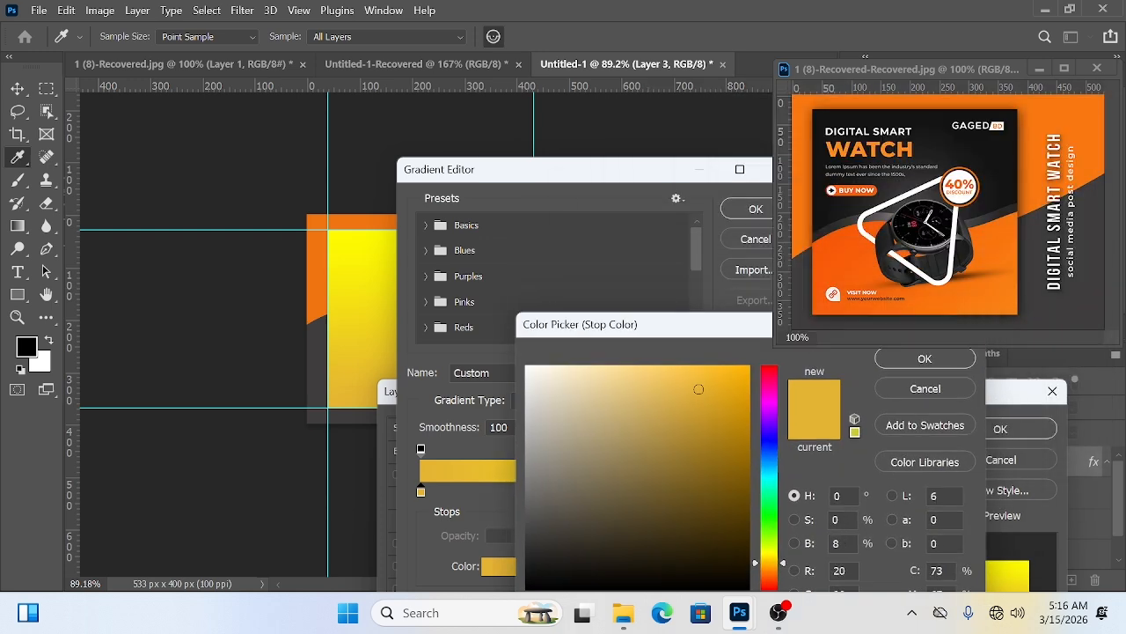
{"action": "left_click", "coordinate": [925, 358]}
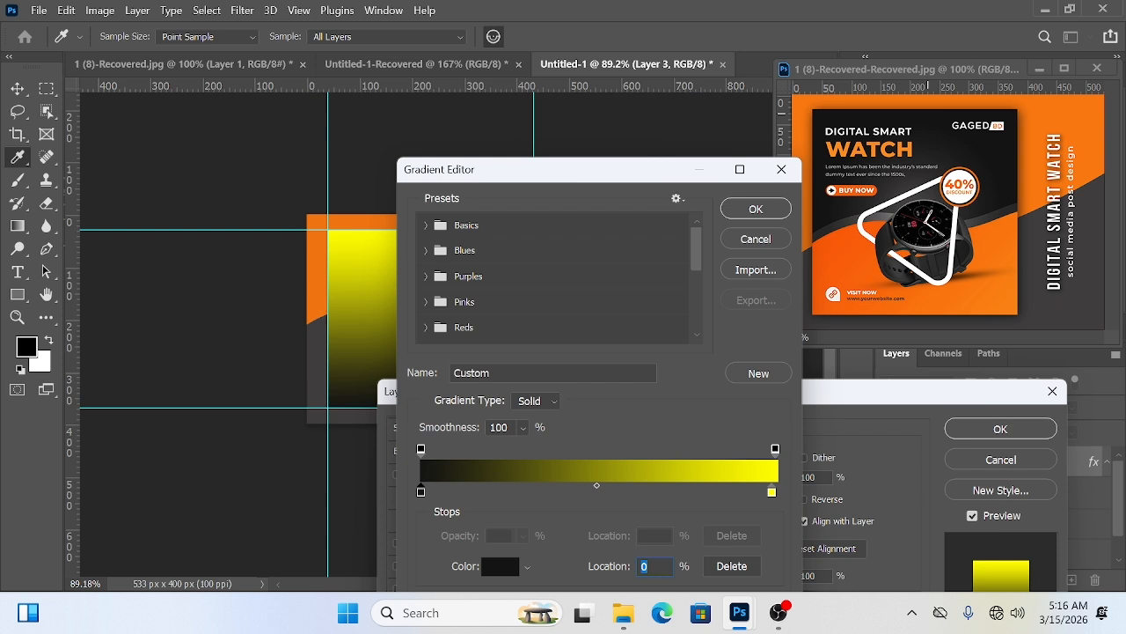
Set the gradient's end color stop to the dark gray #413f40 sampled from the reference image and accept the gradient.
{"action": "left_click", "coordinate": [771, 492]}
{"action": "double_click", "coordinate": [772, 492]}
{"action": "left_click", "coordinate": [771, 491]}
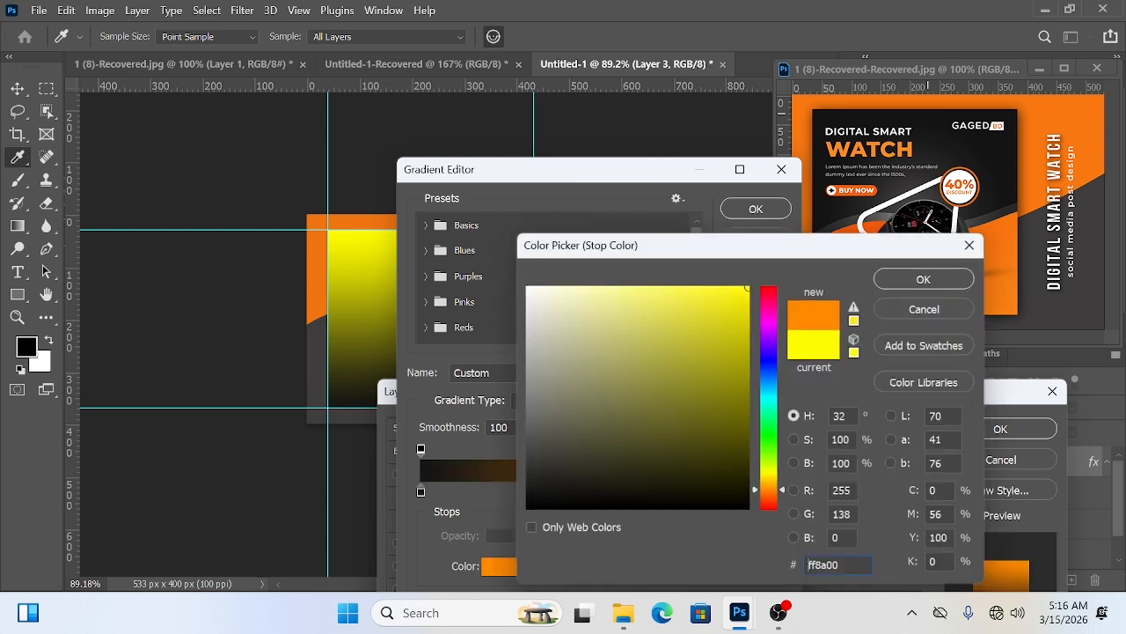
{"action": "left_click", "coordinate": [914, 200]}
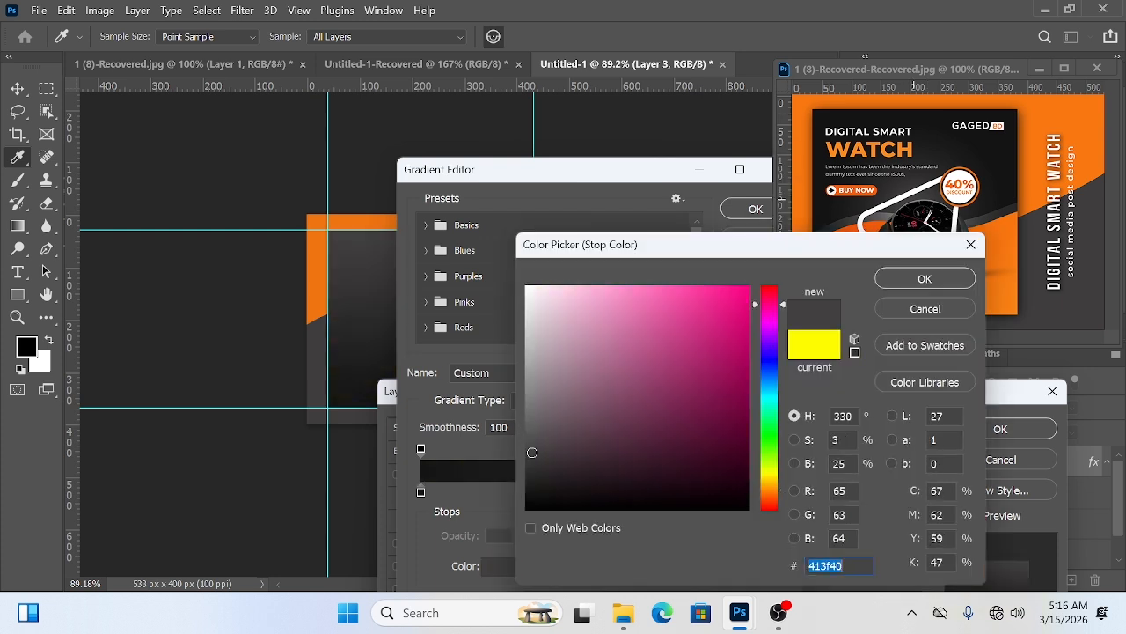
{"action": "left_click", "coordinate": [925, 278]}
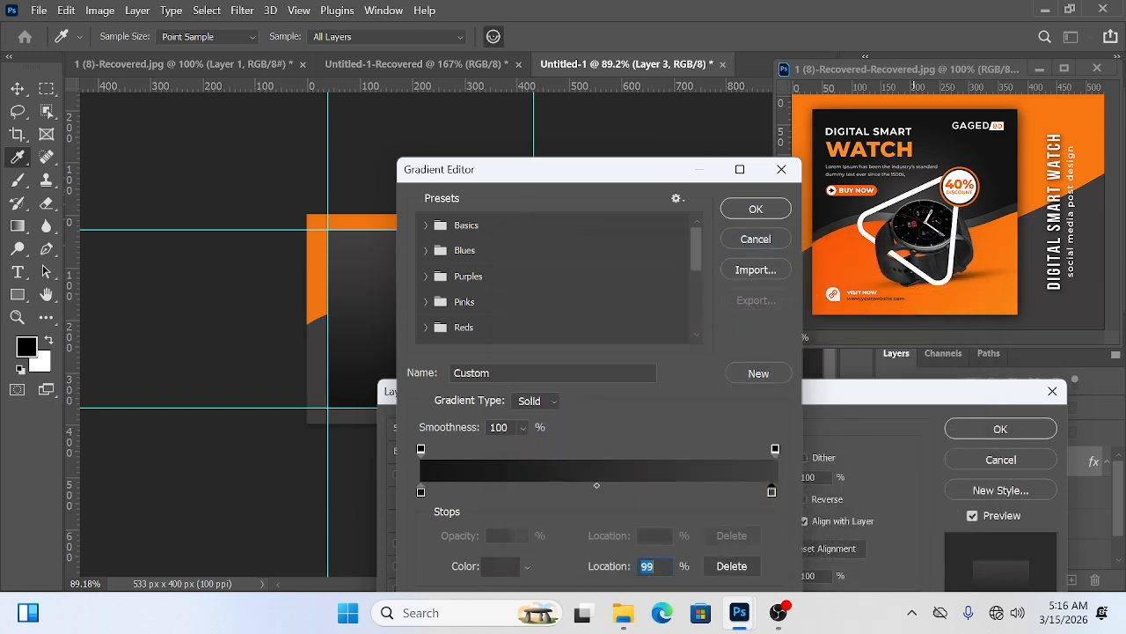
{"action": "left_click", "coordinate": [755, 208]}
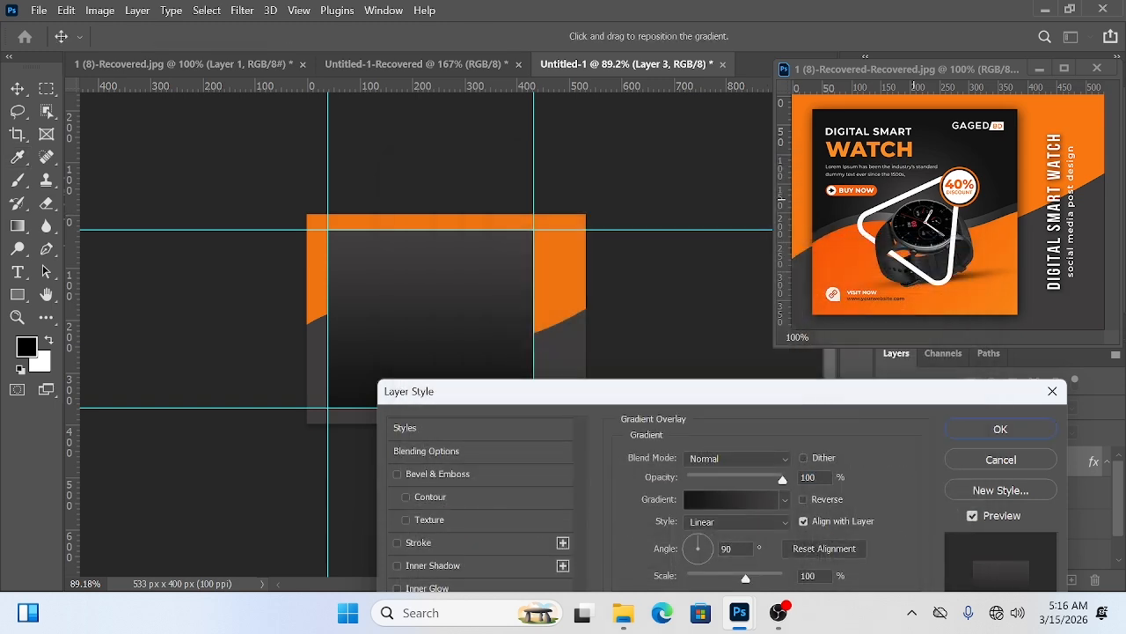
Change the gradient overlay's style to Radial, reverse it and apply the layer style.
{"action": "left_click_drag", "start_coordinate": [802, 391], "coordinate": [821, 129]}
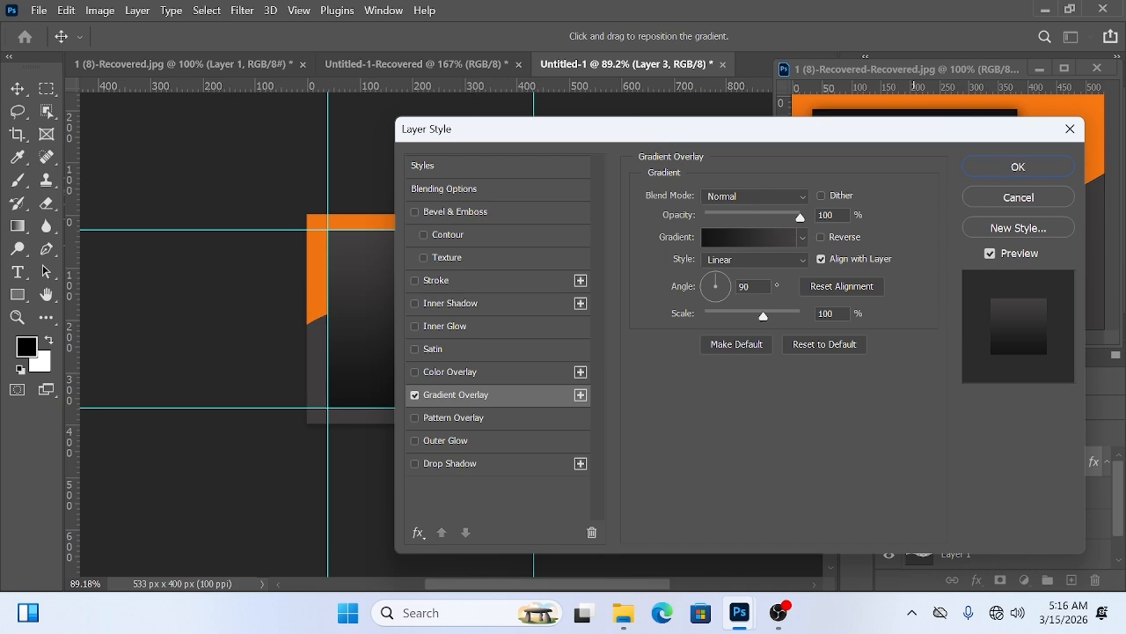
{"action": "left_click", "coordinate": [754, 260]}
{"action": "left_click", "coordinate": [730, 272]}
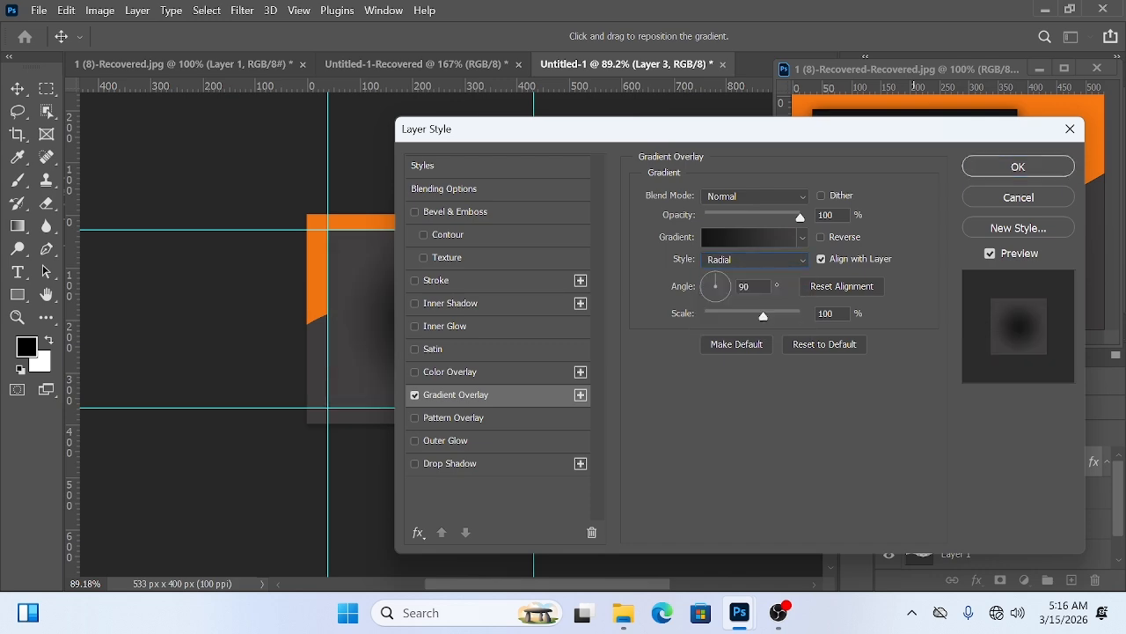
{"action": "left_click_drag", "start_coordinate": [744, 129], "coordinate": [931, 109]}
{"action": "left_click", "coordinate": [1088, 176]}
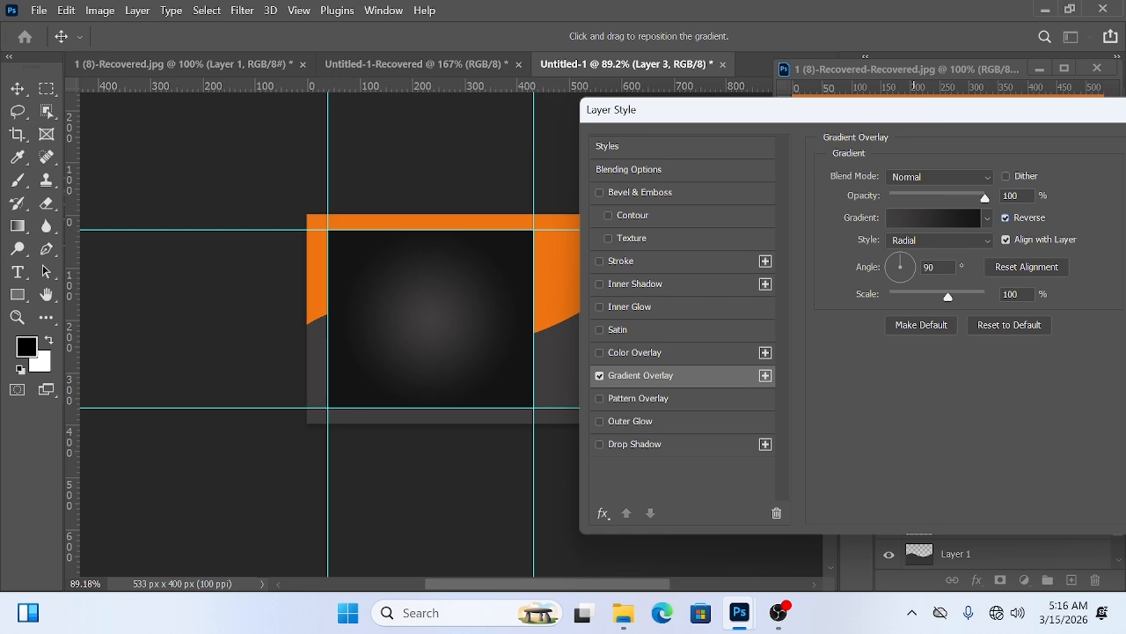
{"action": "left_click_drag", "start_coordinate": [999, 116], "coordinate": [625, 180]}
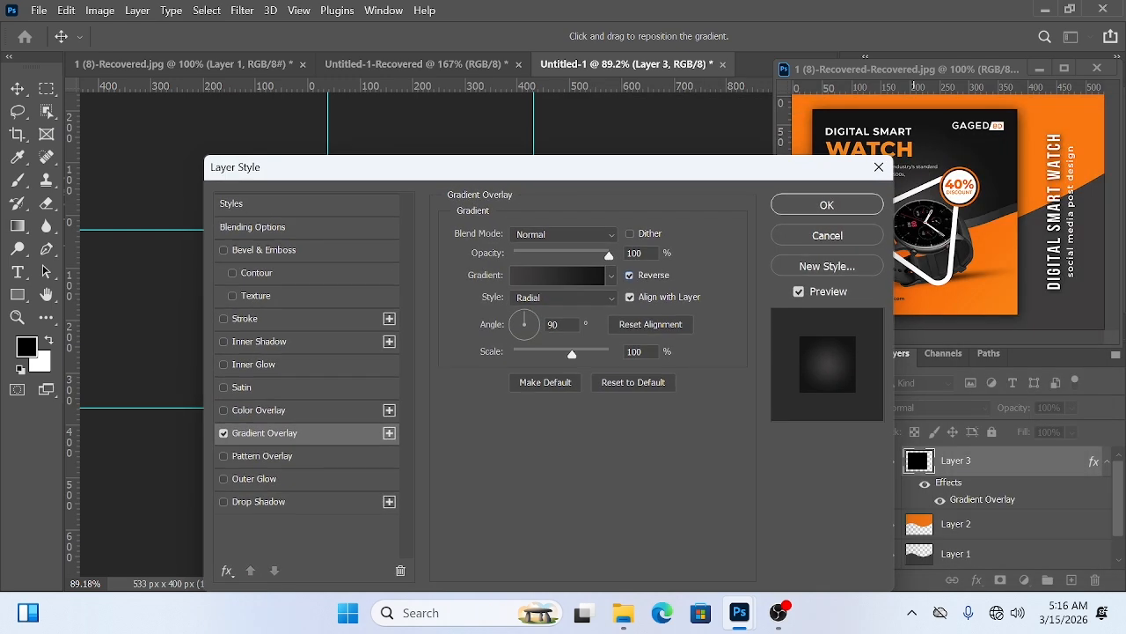
{"action": "left_click", "coordinate": [827, 204]}
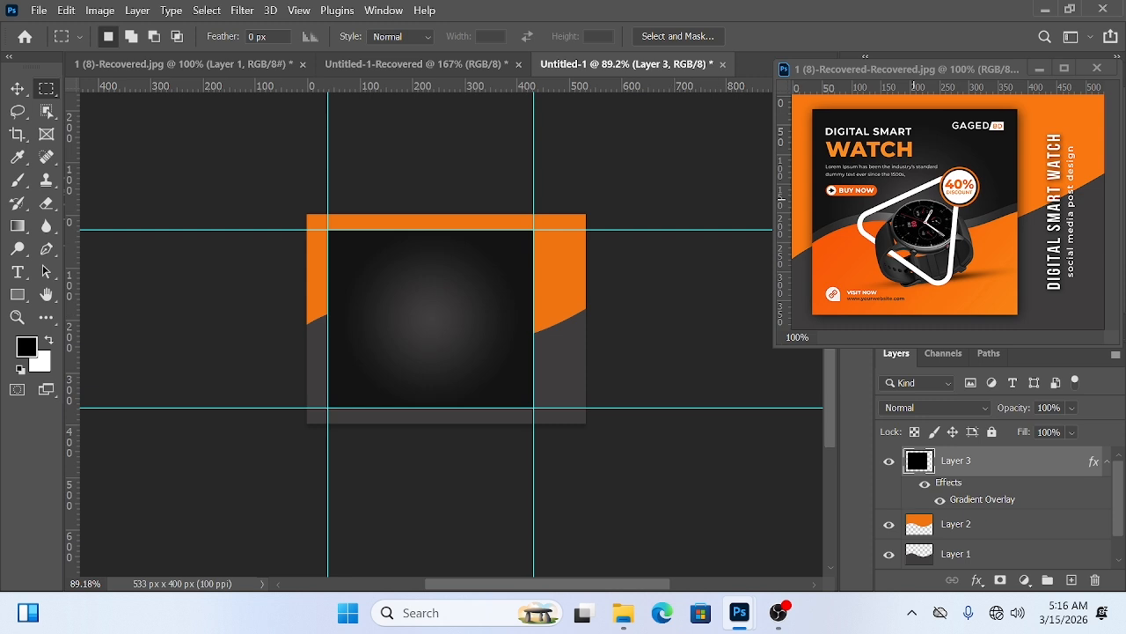
Load Path 1 as a selection and move the selection up about 19 px.
{"action": "left_click", "coordinate": [990, 353]}
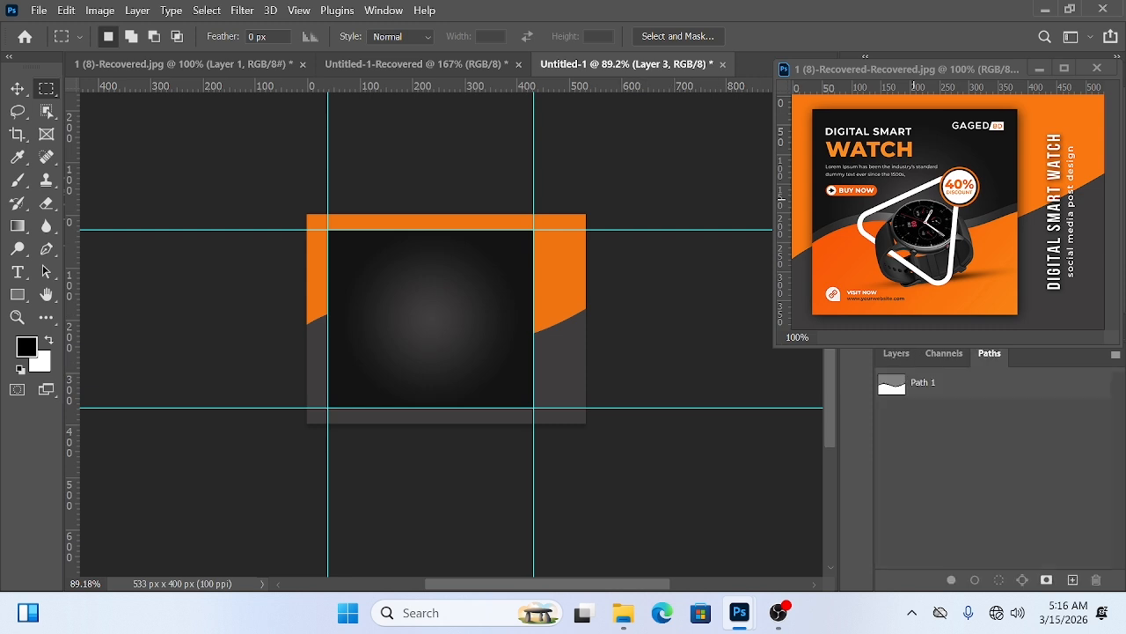
{"action": "left_click", "coordinate": [891, 384], "text": "ctrl"}
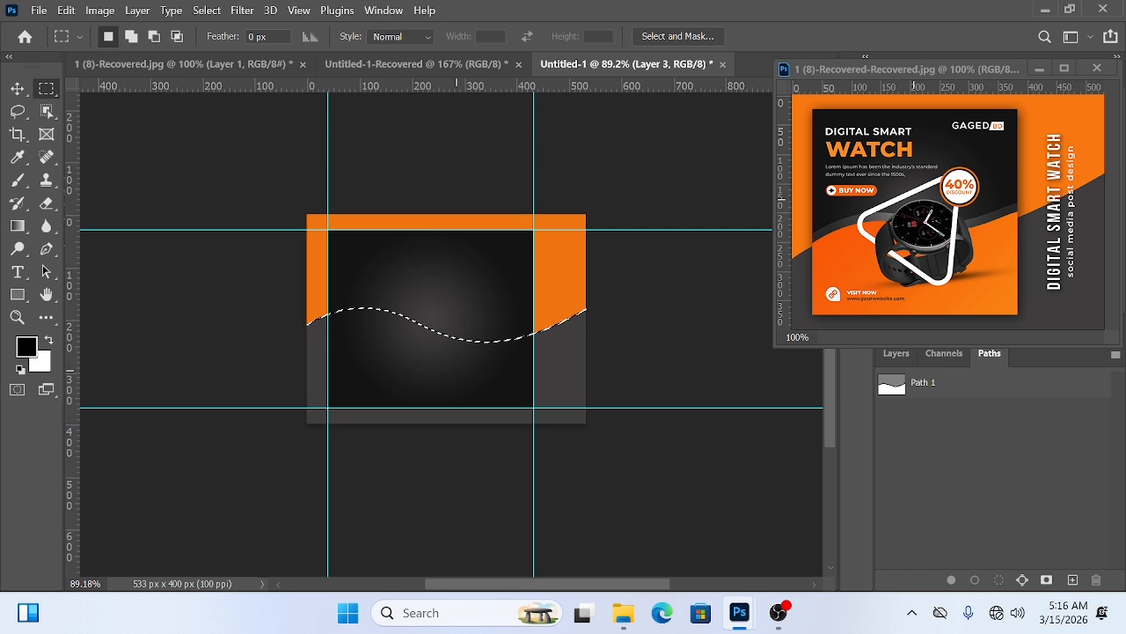
{"action": "left_click_drag", "start_coordinate": [457, 332], "coordinate": [453, 317]}
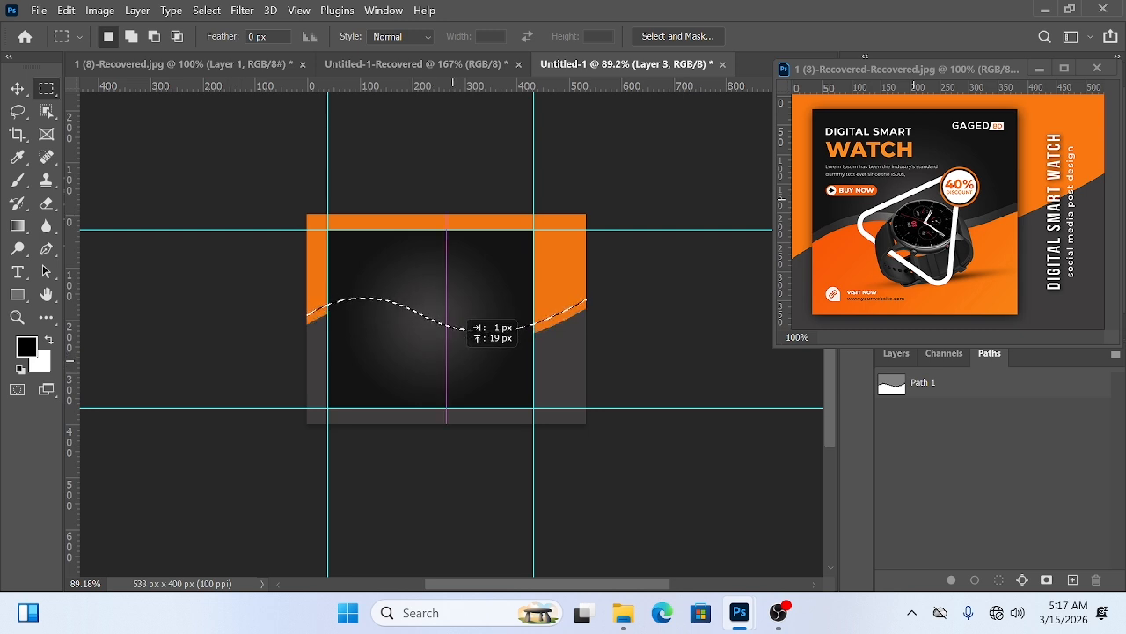
{"action": "left_click_drag", "start_coordinate": [453, 360], "coordinate": [453, 360]}
Add a new layer above Layer 3, fill the wave selection with the white background color and deselect.
{"action": "left_click", "coordinate": [896, 354]}
{"action": "left_click", "coordinate": [1072, 580]}
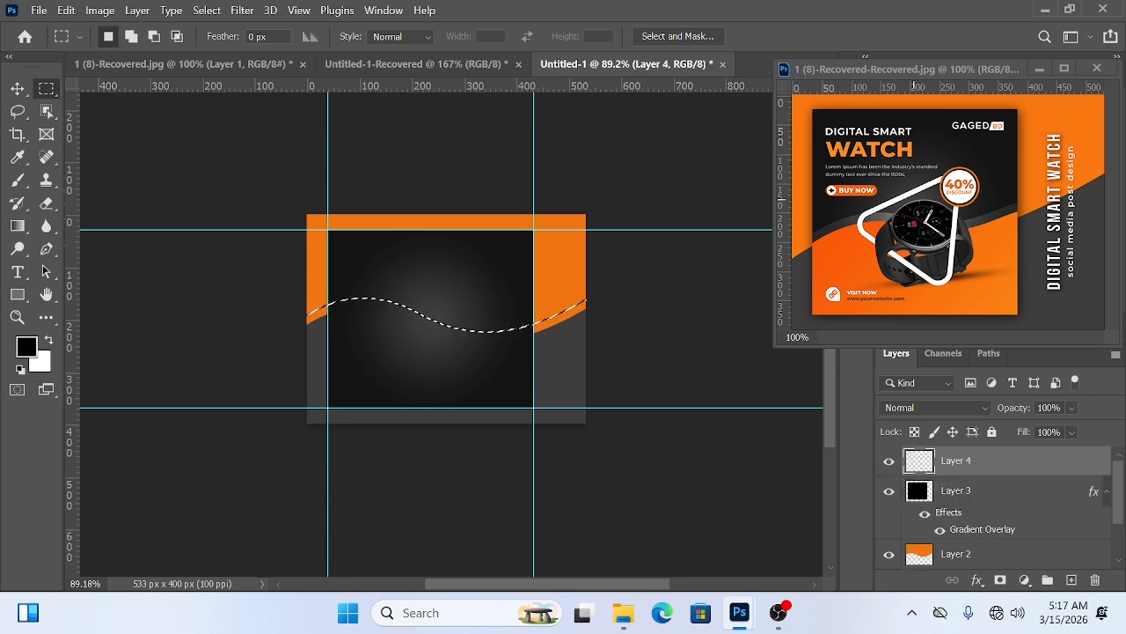
{"action": "key", "text": "ctrl+BackSpace"}
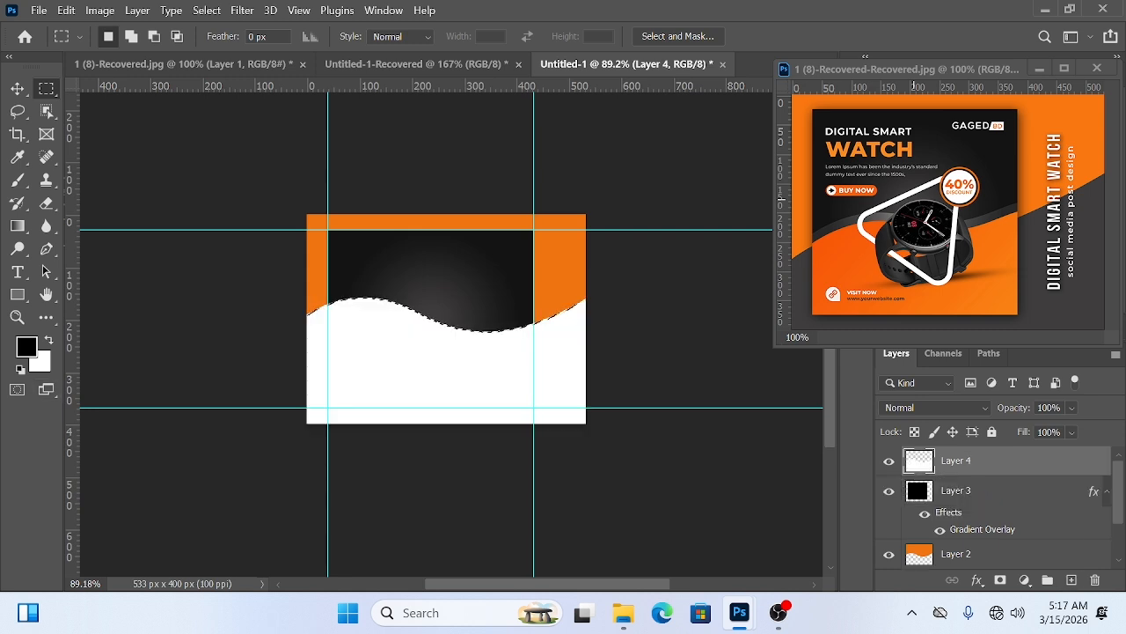
{"action": "key", "text": "ctrl+d"}
Try to clear Layer 4's white fill outside the vertical guides with a rectangular selection on each side.
{"action": "left_click_drag", "start_coordinate": [533, 290], "coordinate": [586, 424]}
{"action": "key", "text": "Delete"}
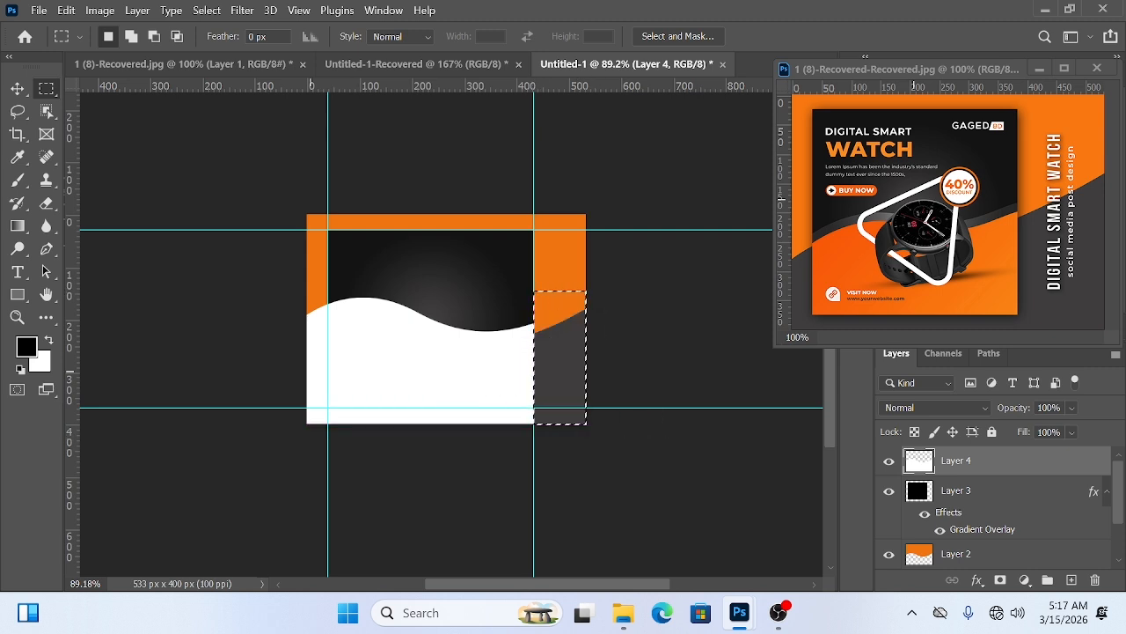
{"action": "left_click_drag", "start_coordinate": [306, 289], "coordinate": [330, 429]}
{"action": "key", "text": "Delete"}
{"action": "key", "text": "ctrl+z"}
{"action": "key", "text": "ctrl+z"}
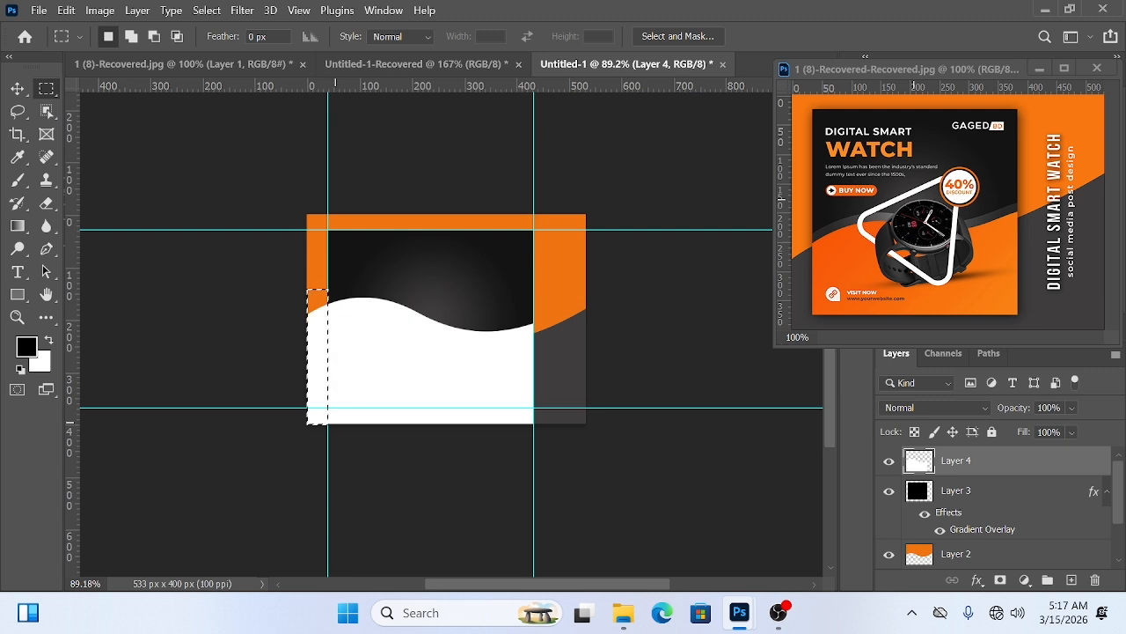
{"action": "key", "text": "ctrl+d"}
Select everything outside Layer 3's rectangle, delete Layer 4's white fill there and deselect.
{"action": "left_click", "coordinate": [919, 491], "text": "ctrl"}
{"action": "key", "text": "ctrl+shift+i"}
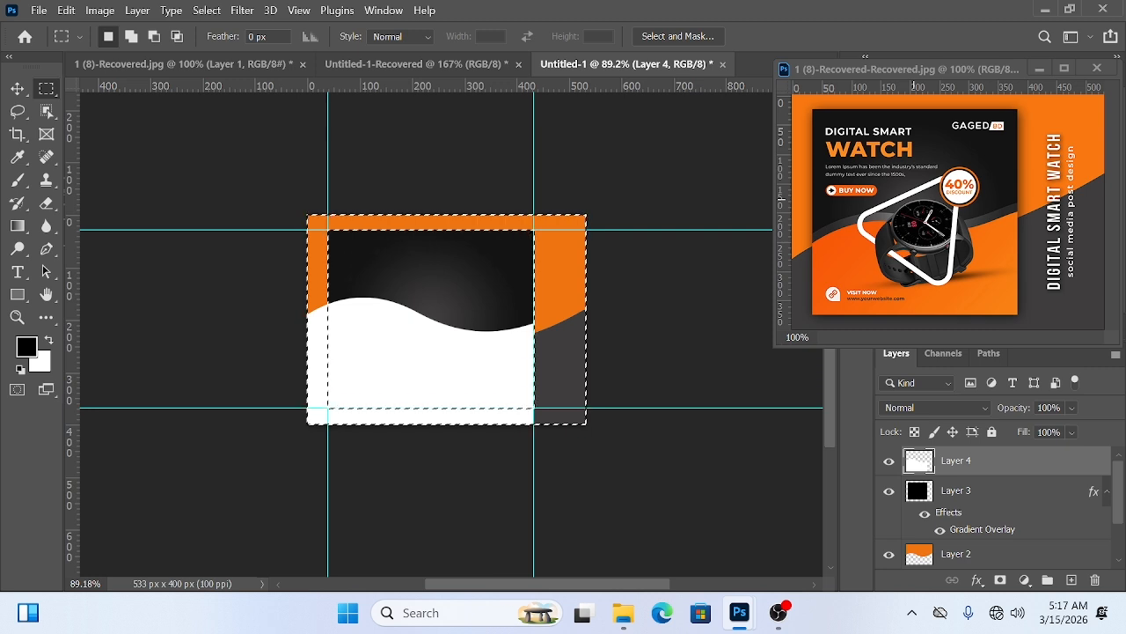
{"action": "key", "text": "Delete"}
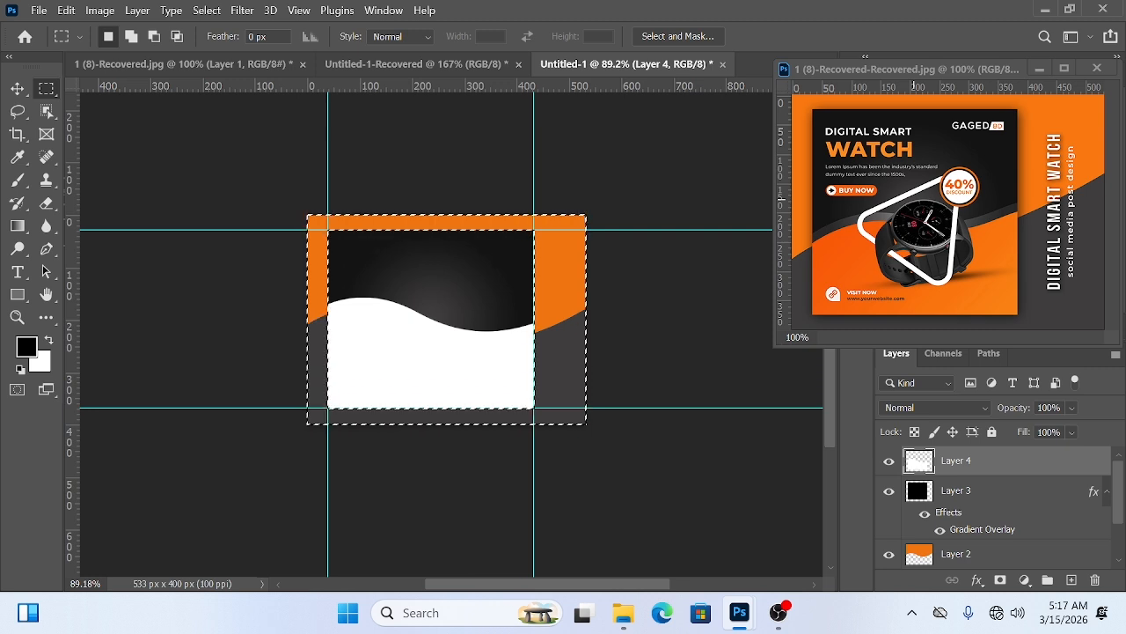
{"action": "key", "text": "ctrl+d"}
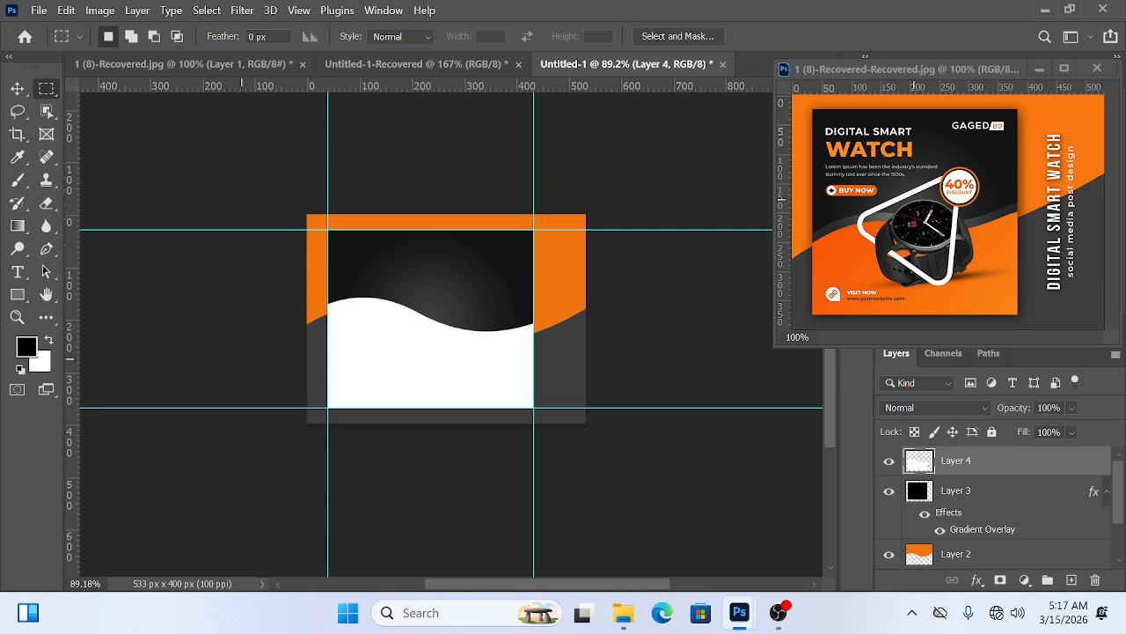
Load Layer 4's wave shape as a selection, move the selection up about 21 px and set the background color to 646464.
{"action": "key", "text": "v"}
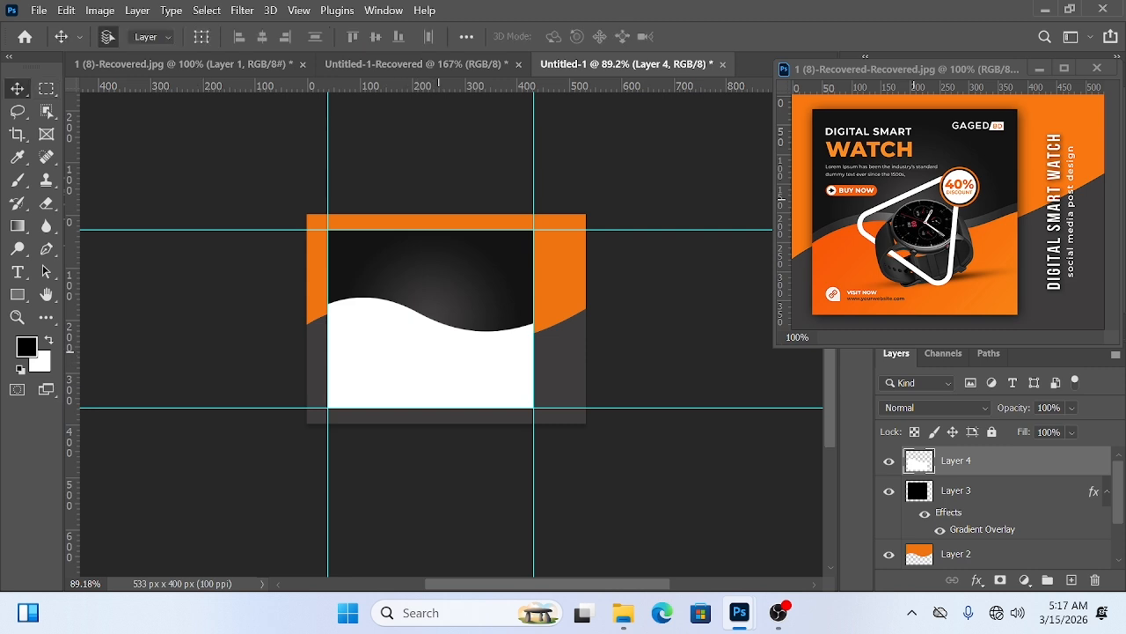
{"action": "left_click", "coordinate": [920, 461], "text": "ctrl"}
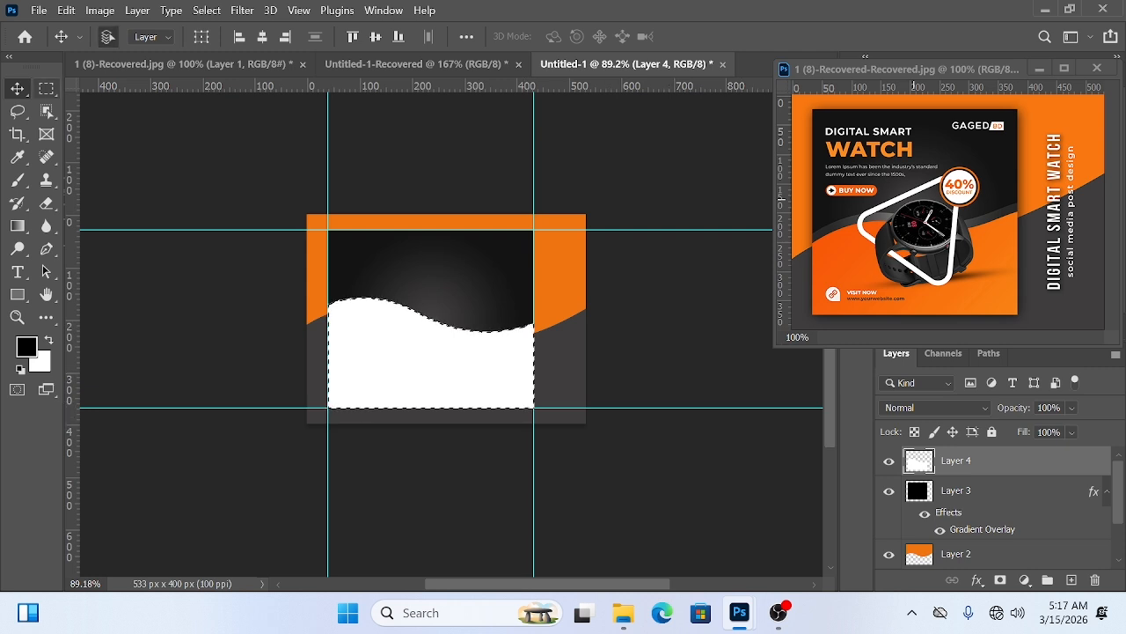
{"action": "key", "text": "m"}
{"action": "left_click_drag", "start_coordinate": [449, 317], "coordinate": [449, 305]}
{"action": "left_click", "coordinate": [42, 362]}
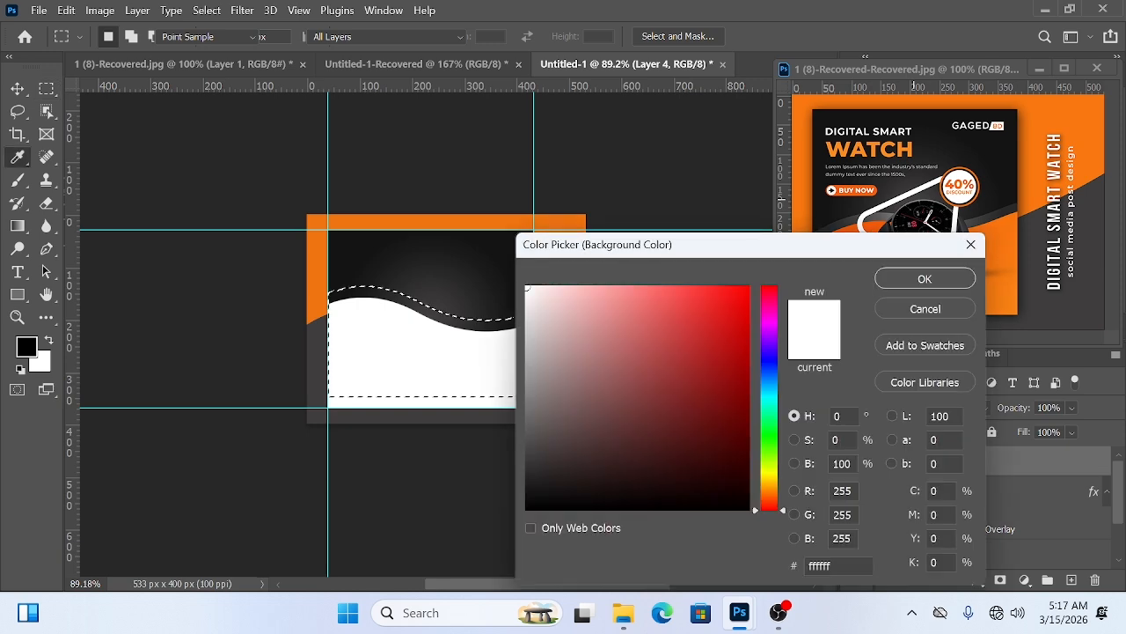
{"action": "left_click_drag", "start_coordinate": [538, 447], "coordinate": [526, 421]}
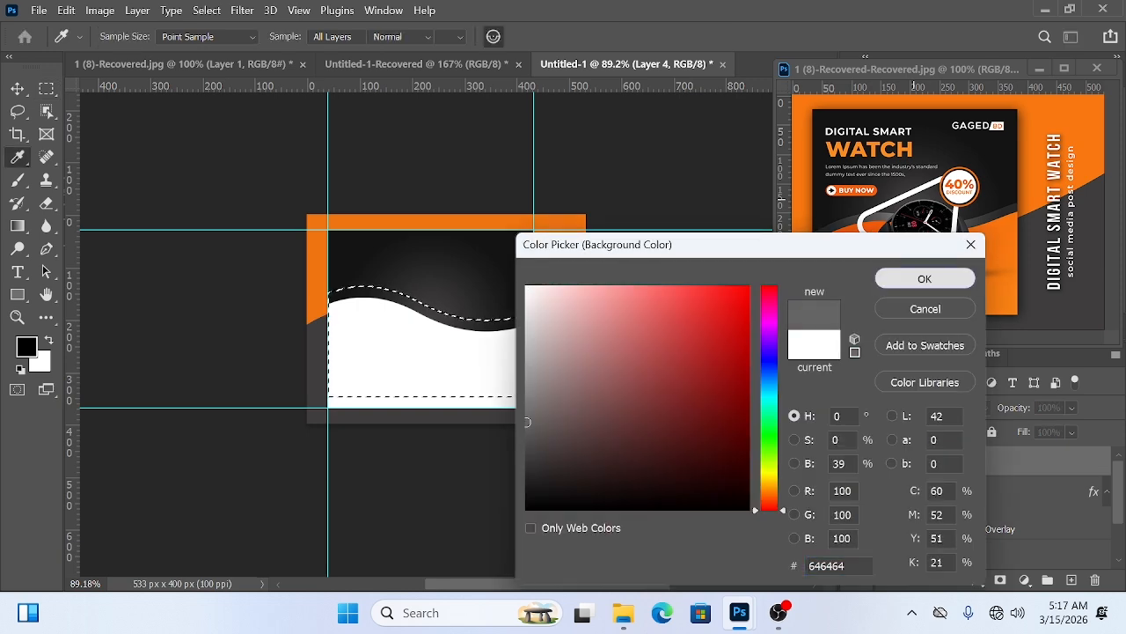
{"action": "left_click", "coordinate": [925, 278]}
{"action": "key", "text": "Delete"}
{"action": "key", "text": "ctrl+z"}
{"action": "key", "text": "ctrl+a"}
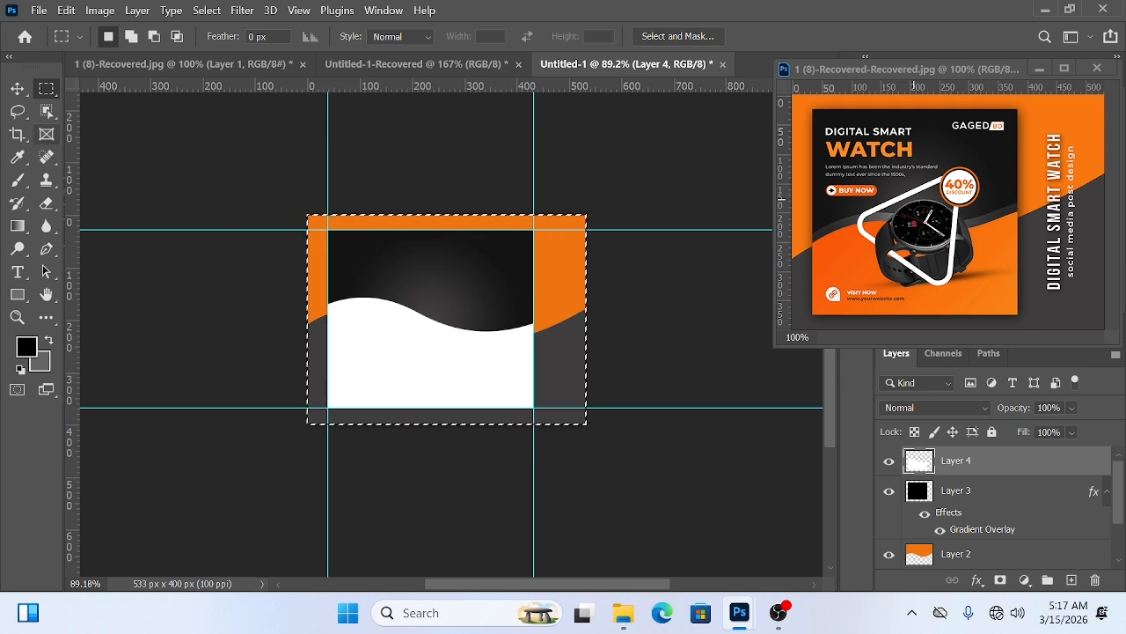
{"action": "key", "text": "ctrl+d"}
Try filling Layer 4's wave selection, shifted up about 21 px, with the gray background color on the same layer, then deselect.
{"action": "left_click", "coordinate": [919, 461], "text": "ctrl"}
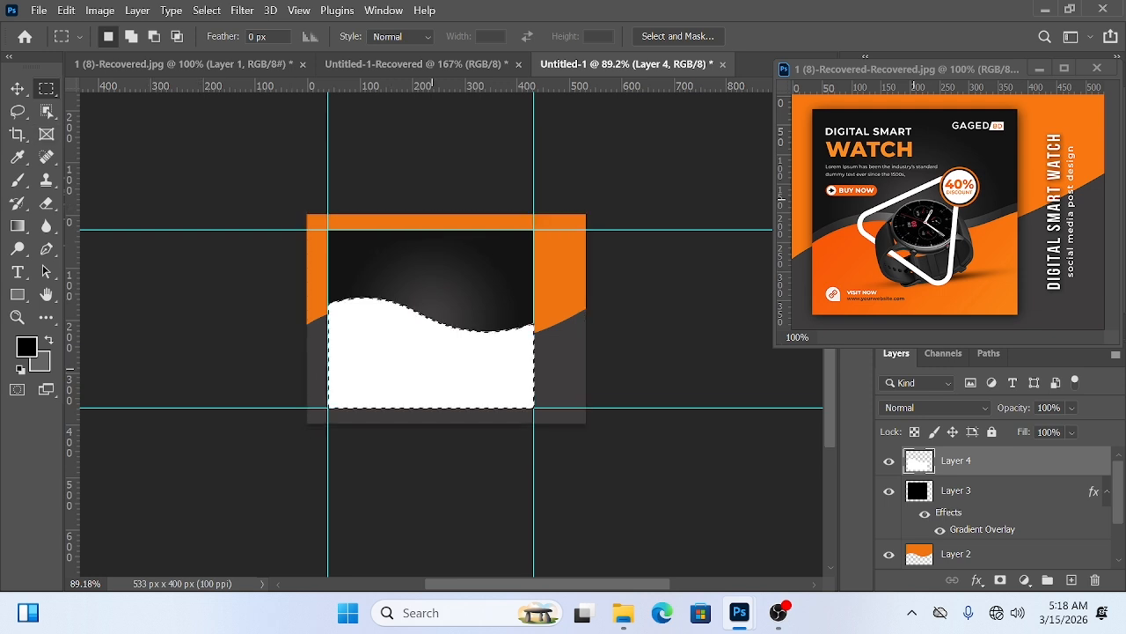
{"action": "left_click_drag", "start_coordinate": [438, 370], "coordinate": [437, 360]}
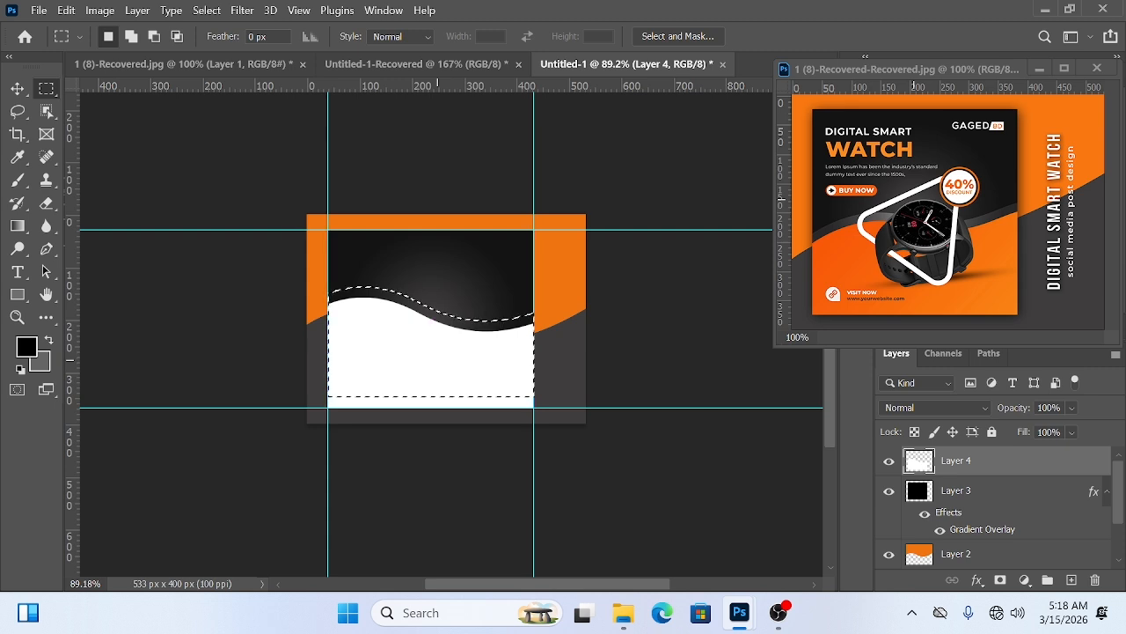
{"action": "key", "text": "ctrl+d"}
{"action": "key", "text": "ctrl+shift+d"}
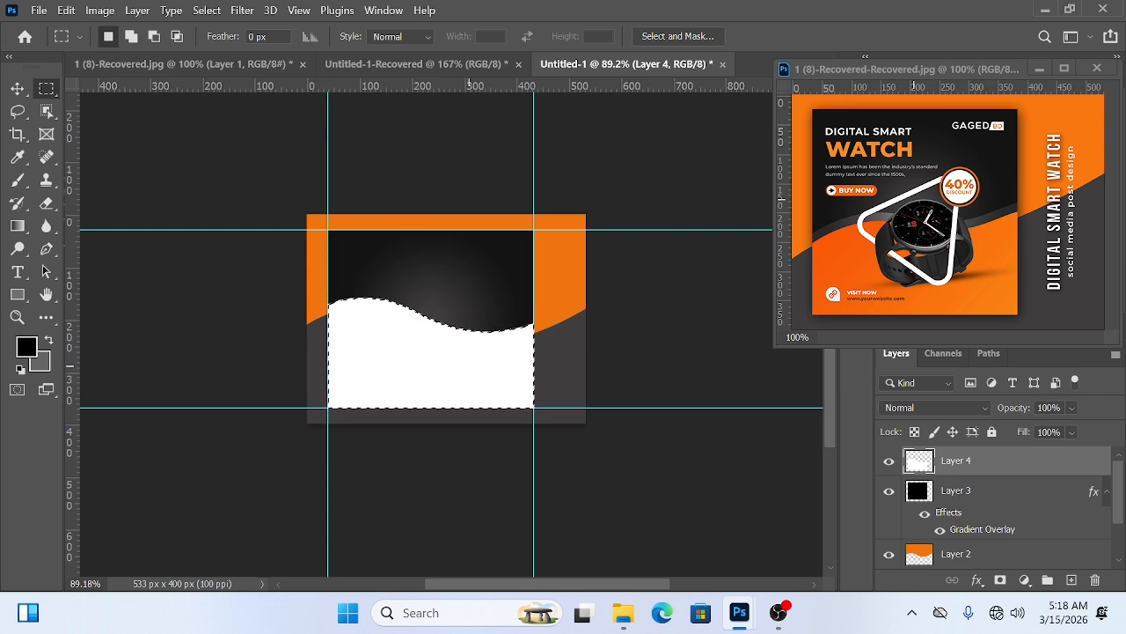
{"action": "left_click_drag", "start_coordinate": [469, 366], "coordinate": [473, 353]}
{"action": "key", "text": "ctrl+BackSpace"}
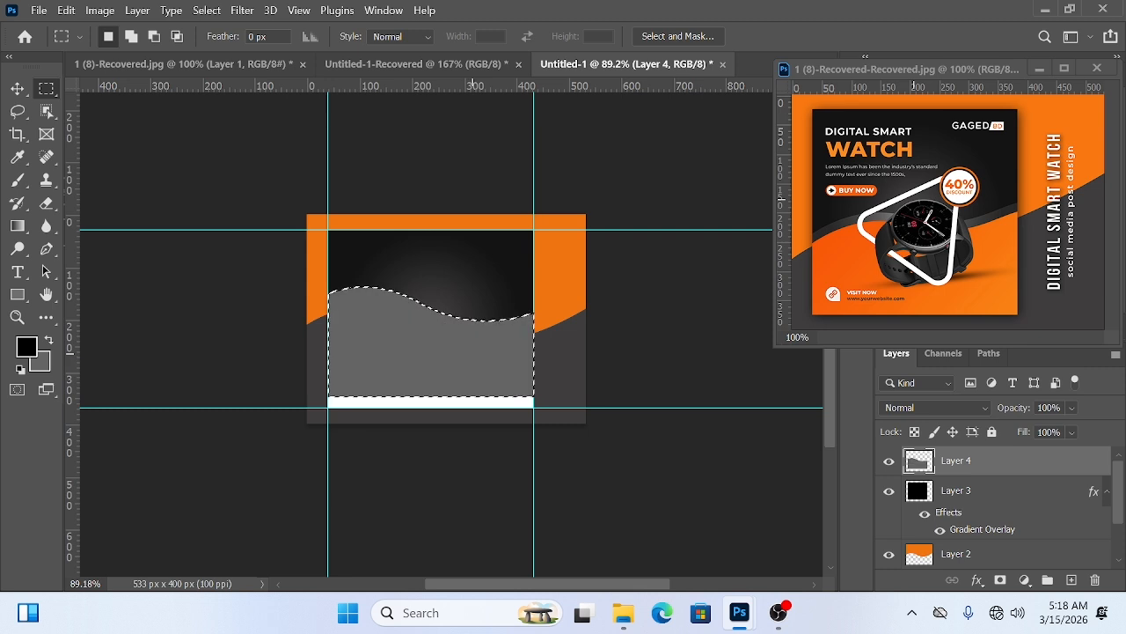
{"action": "key", "text": "ctrl+d"}
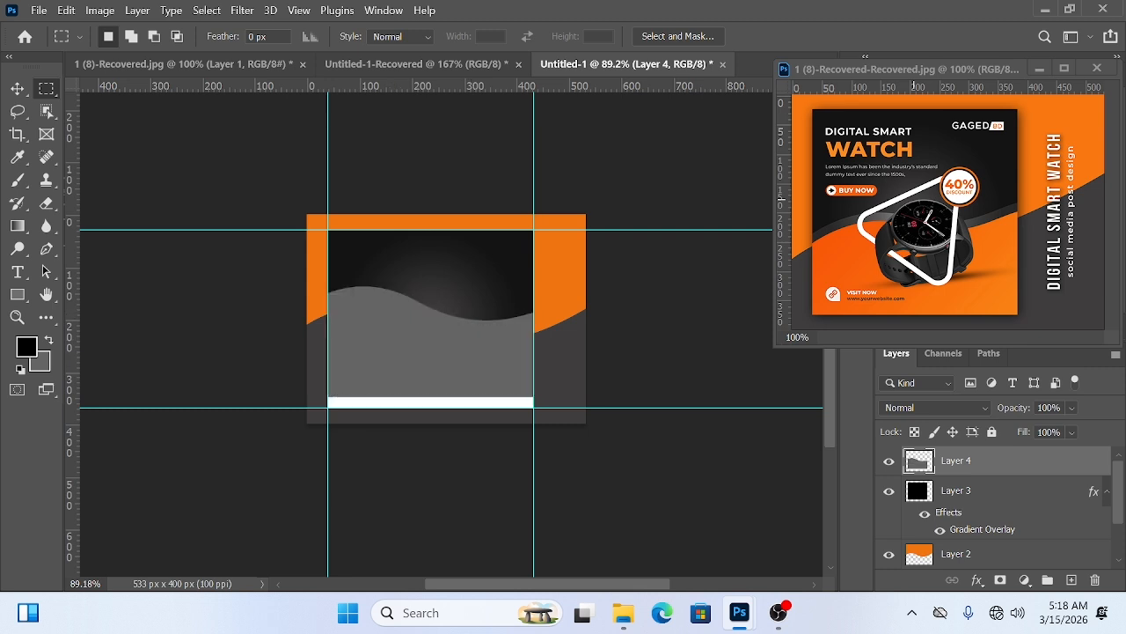
Try moving Layer 4 beneath Layer 3 in the stacking order and return it above Layer 3.
{"action": "key", "text": "ctrl+bracketleft"}
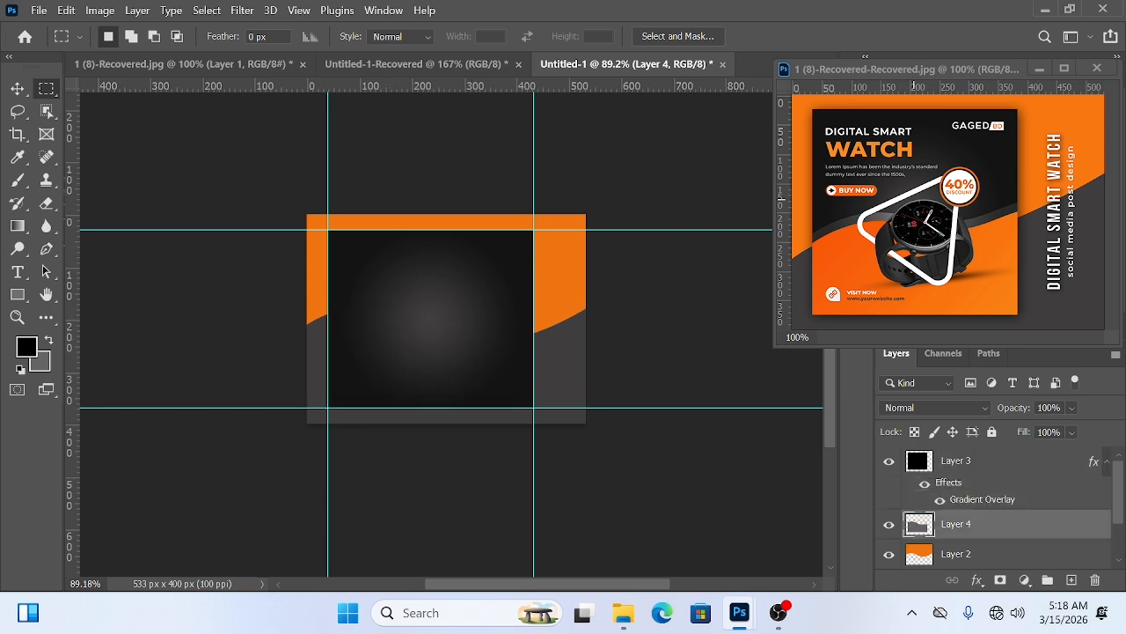
{"action": "key", "text": "ctrl+bracketright"}
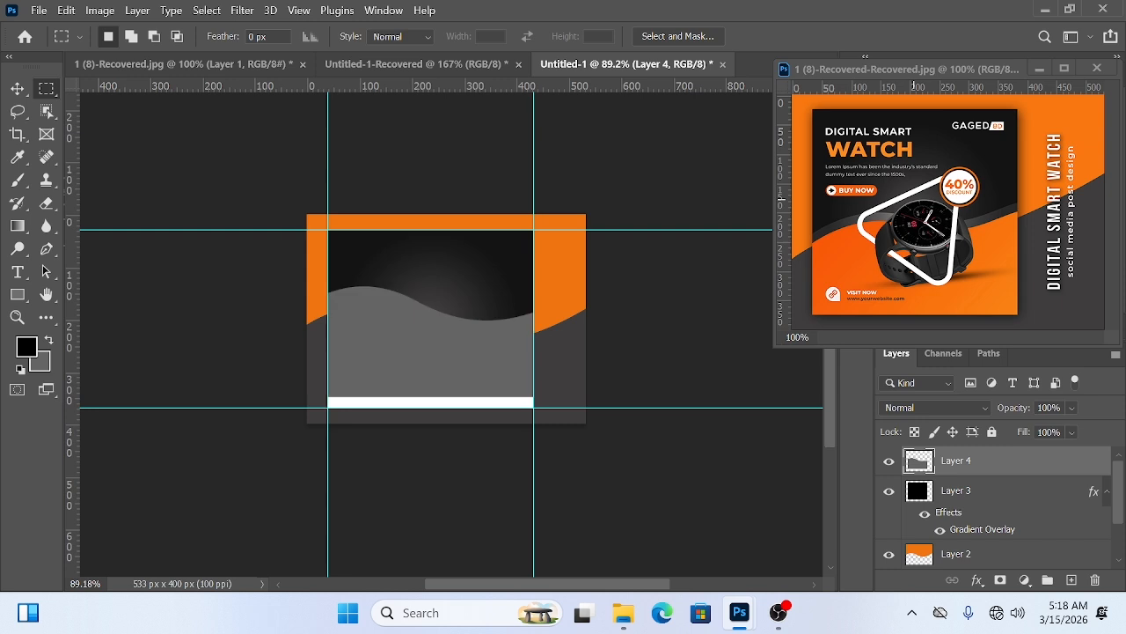
{"action": "key", "text": "ctrl+bracketleft"}
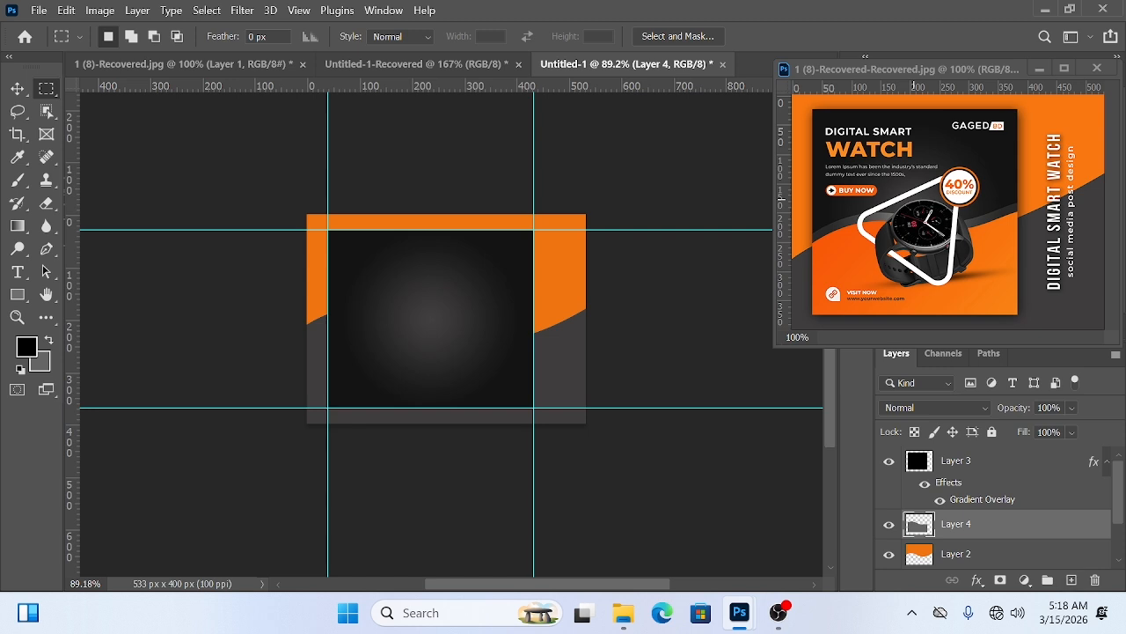
{"action": "key", "text": "ctrl+bracketright"}
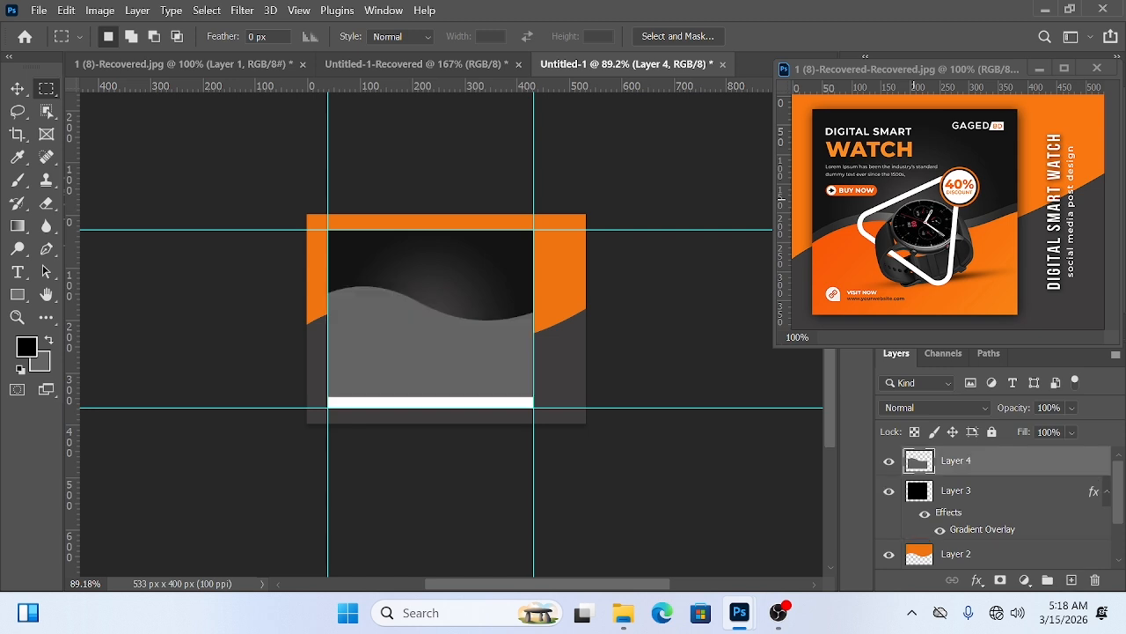
{"action": "key", "text": "ctrl+bracketleft"}
{"action": "key", "text": "ctrl+bracketright"}
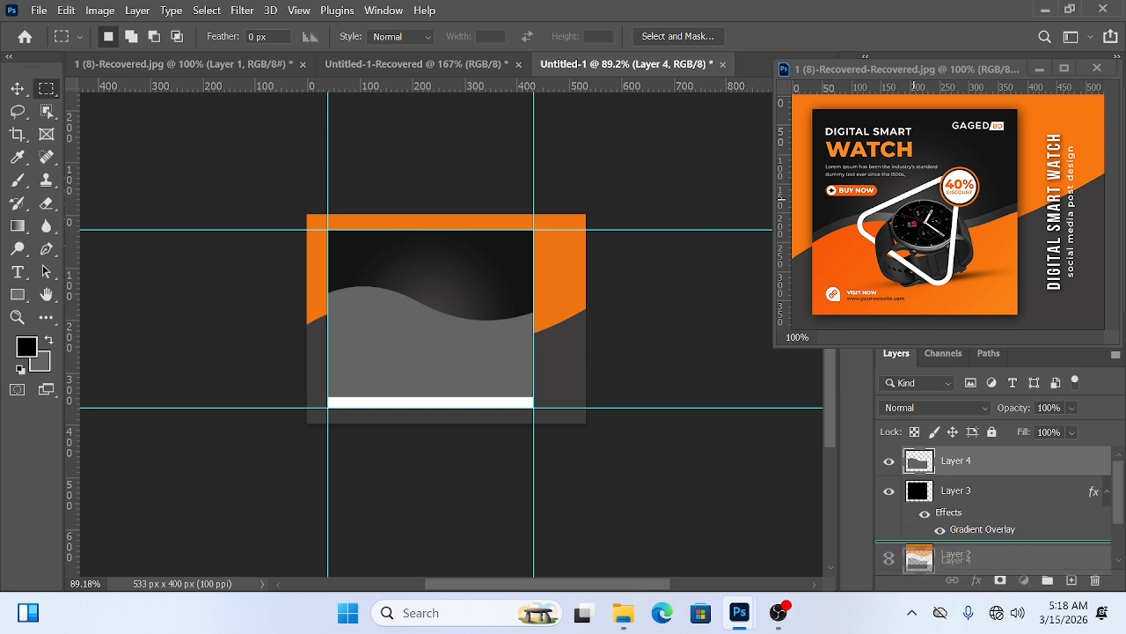
Delete the gray and white Layer 4 and add a new empty layer above Layer 3.
{"action": "key", "text": "Delete"}
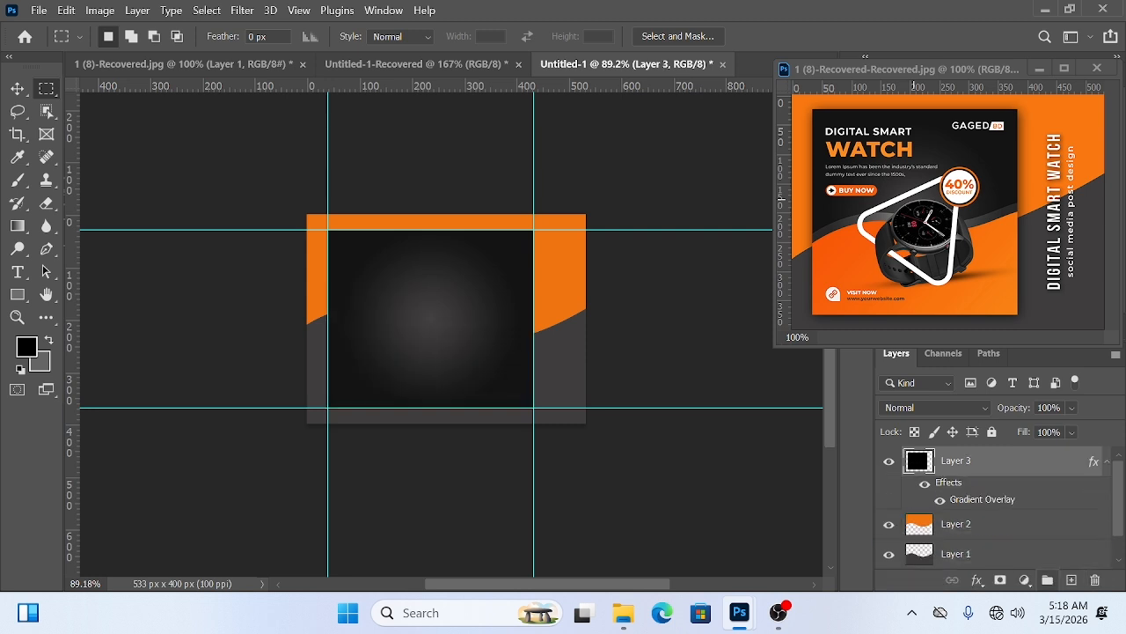
{"action": "left_click", "coordinate": [1071, 580]}
Load Path 1 of the Untitled-1 document as a selection and move the selection up about 22 px.
{"action": "left_click", "coordinate": [913, 199]}
{"action": "left_click", "coordinate": [988, 354]}
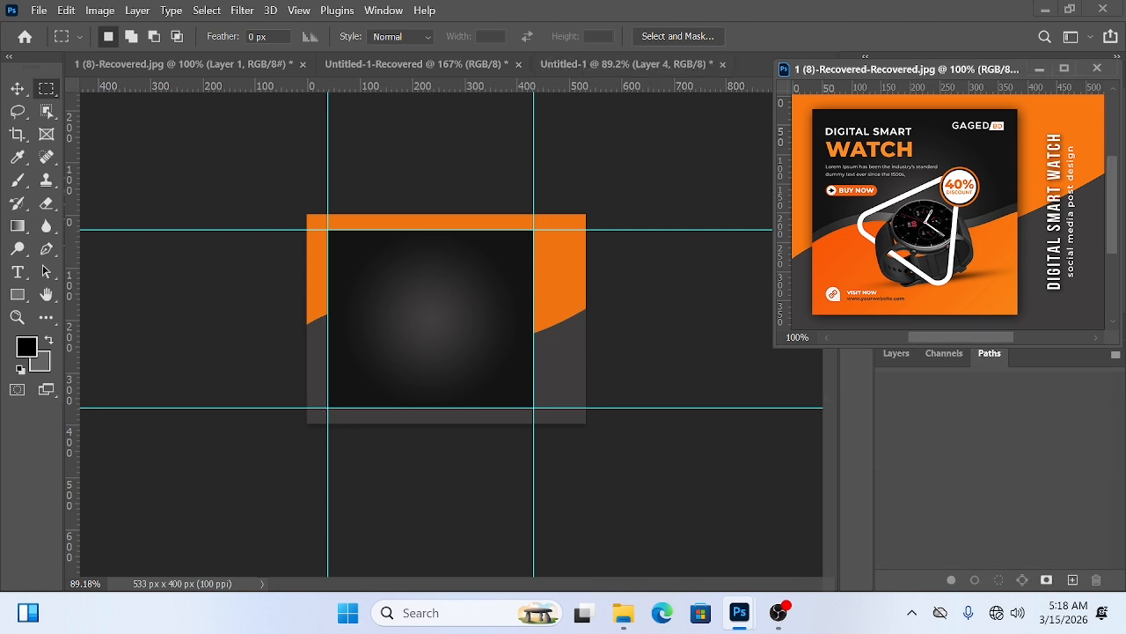
{"action": "left_click", "coordinate": [471, 341]}
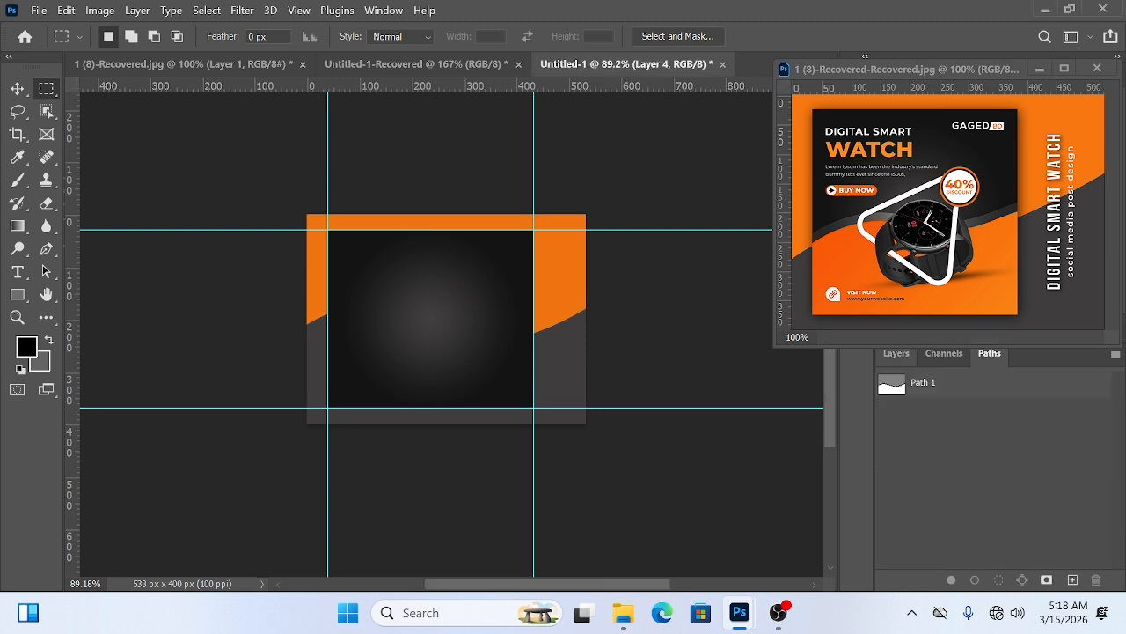
{"action": "left_click", "coordinate": [1022, 580]}
{"action": "left_click_drag", "start_coordinate": [404, 348], "coordinate": [417, 336]}
{"action": "left_click", "coordinate": [896, 353]}
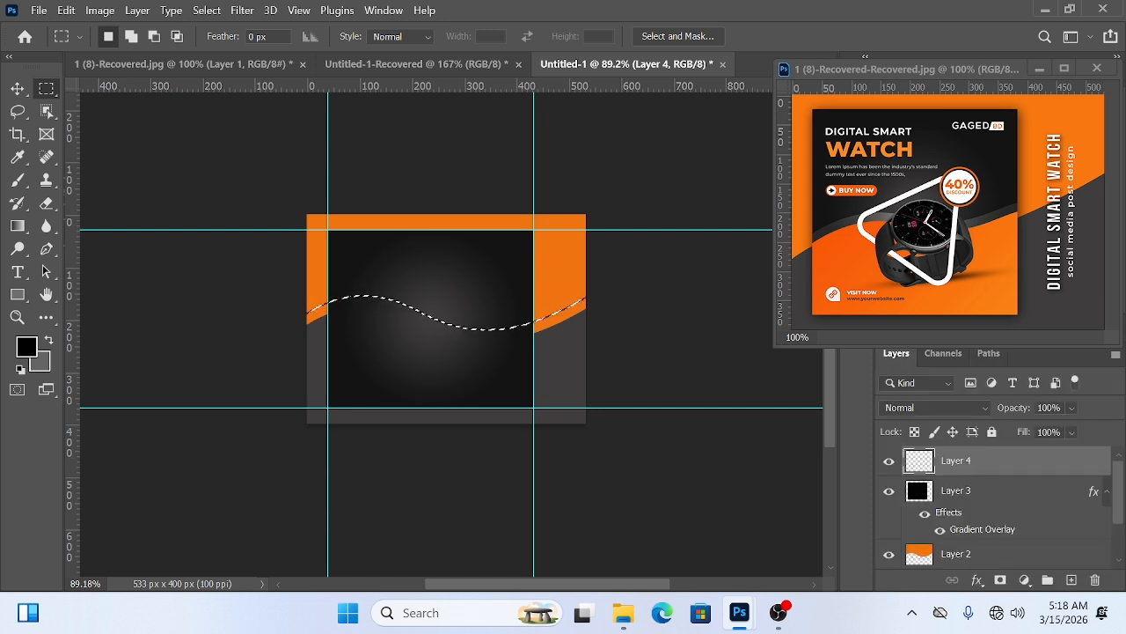
Restore the default black and white colors, fill the wave selection on Layer 4 with white and deselect.
{"action": "key", "text": "d"}
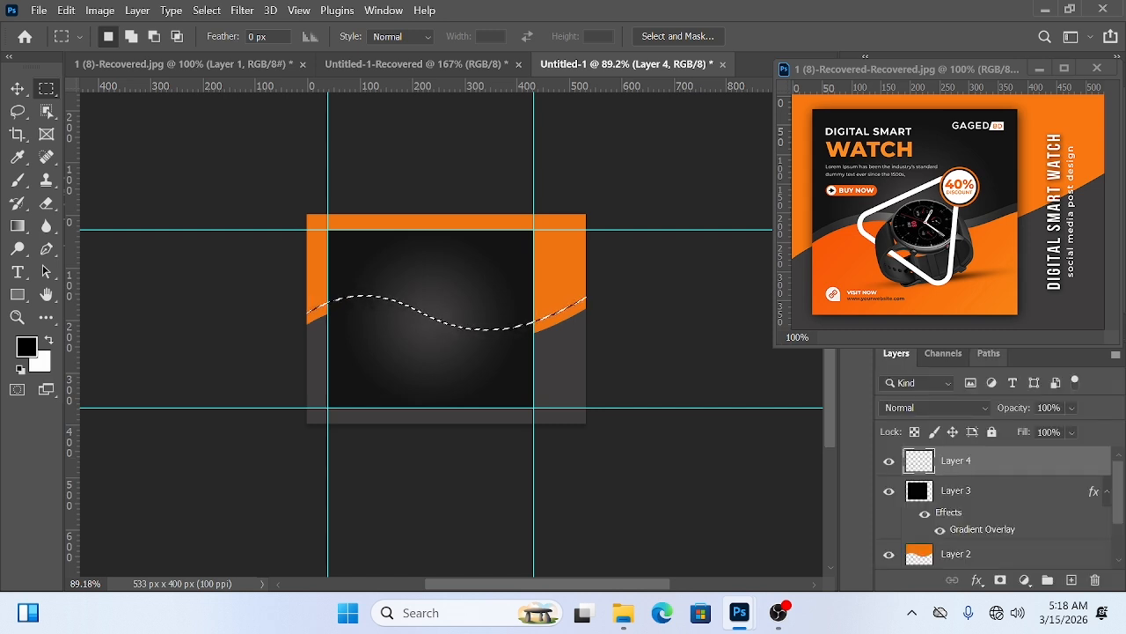
{"action": "left_click", "coordinate": [989, 353]}
{"action": "left_click", "coordinate": [896, 353]}
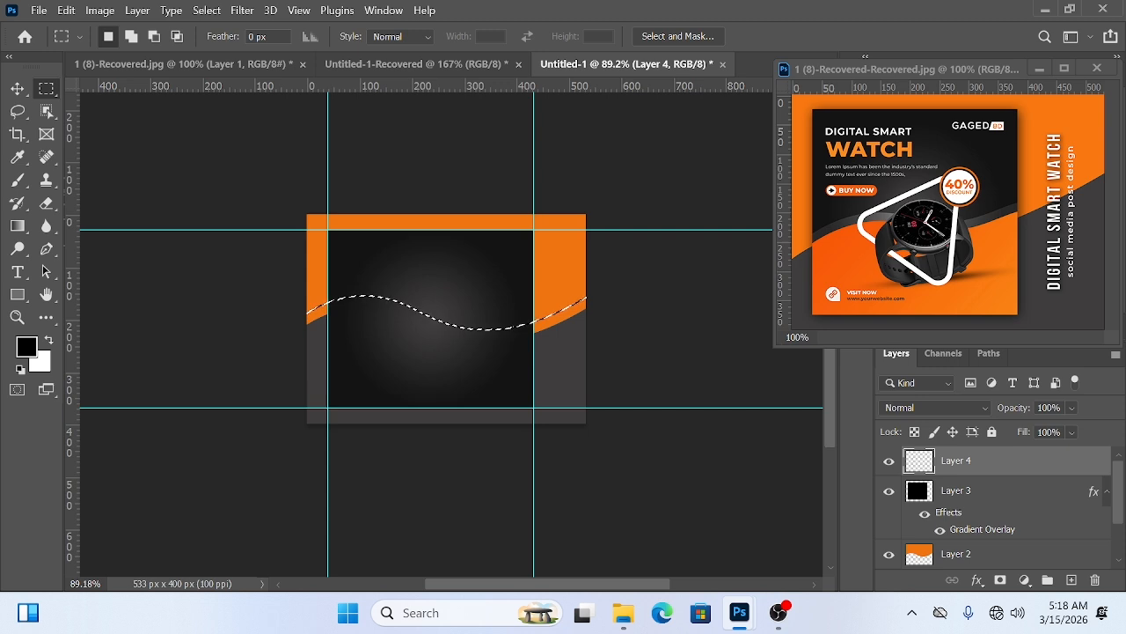
{"action": "left_click", "coordinate": [924, 69]}
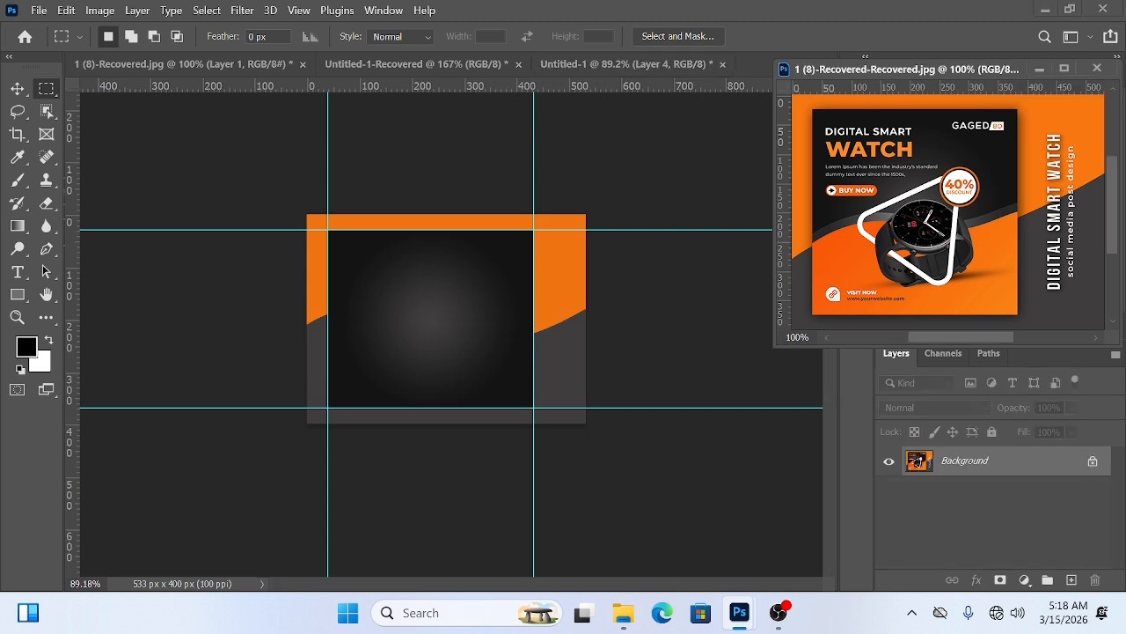
{"action": "left_click", "coordinate": [988, 354]}
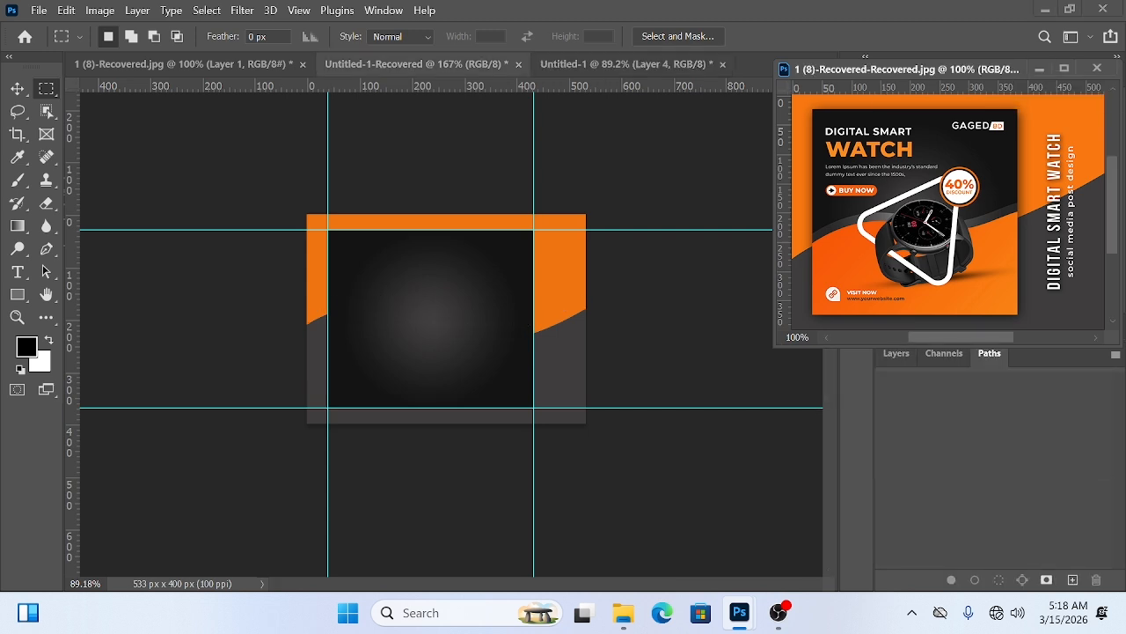
{"action": "left_click", "coordinate": [627, 63]}
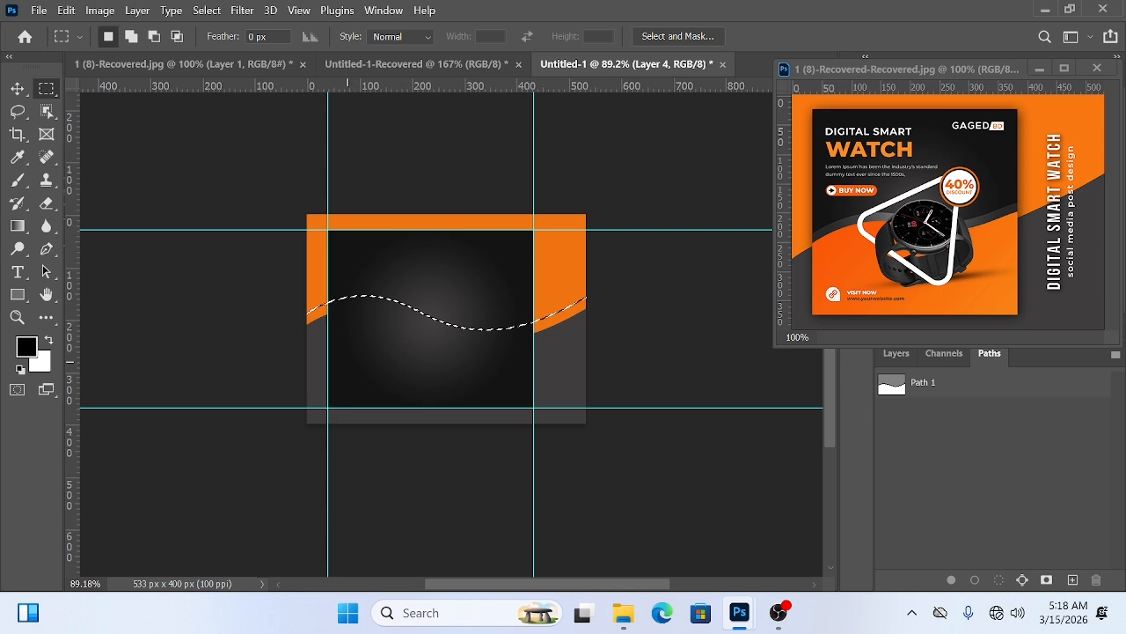
{"action": "key", "text": "ctrl+BackSpace"}
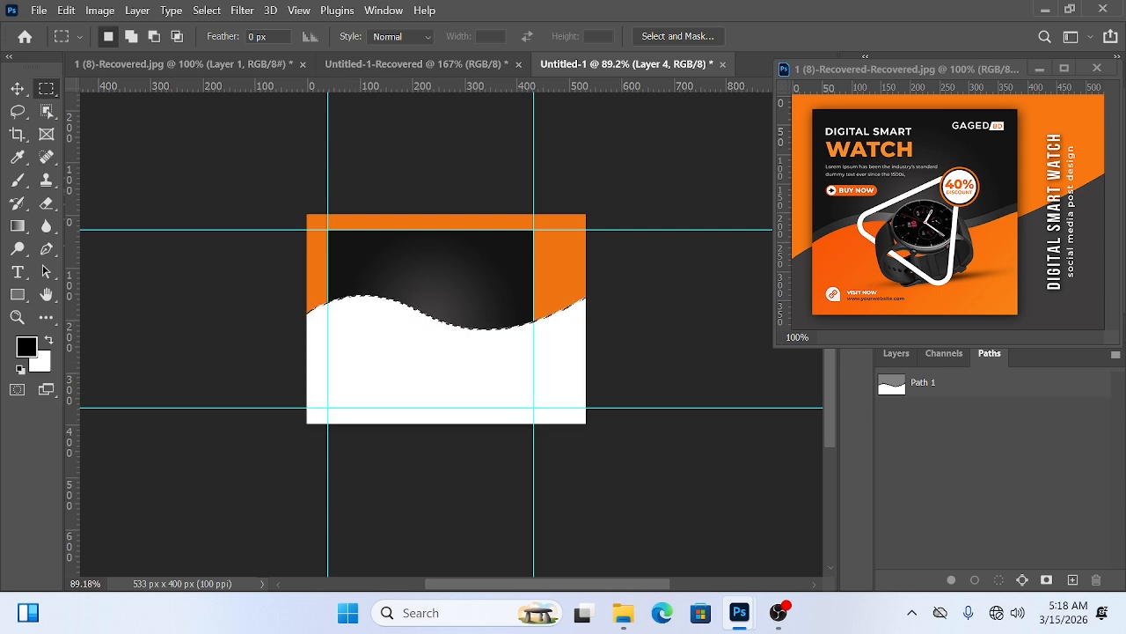
{"action": "key", "text": "ctrl+d"}
{"action": "left_click", "coordinate": [896, 353]}
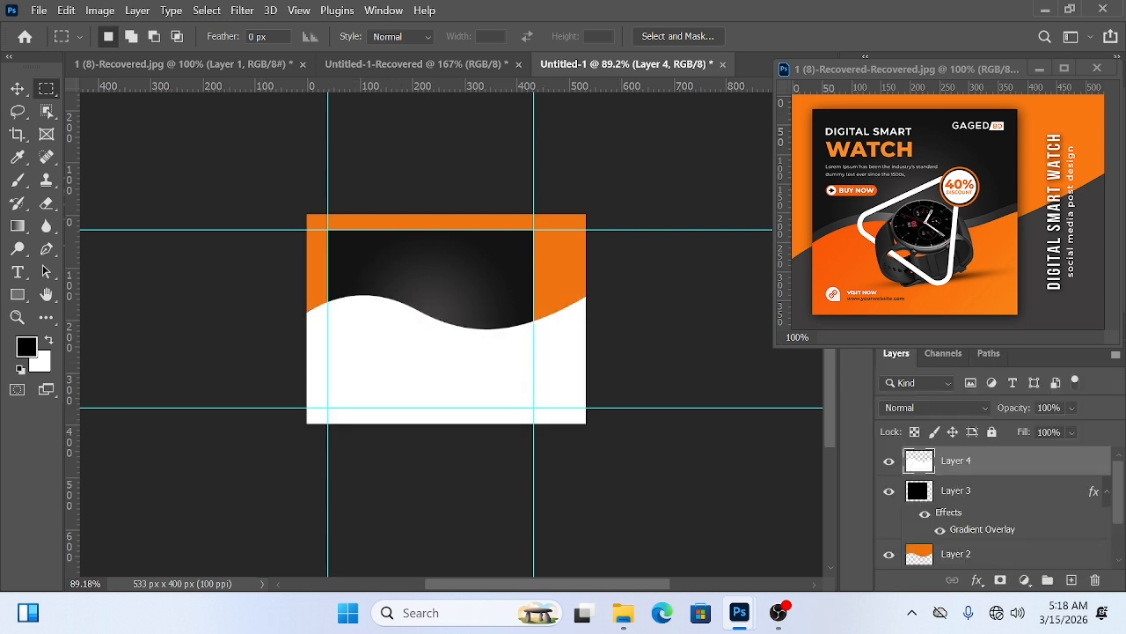
Select the rectangle between the guides, invert the selection, delete Layer 4's white fill outside it and deselect.
{"action": "left_click_drag", "start_coordinate": [328, 230], "coordinate": [533, 408]}
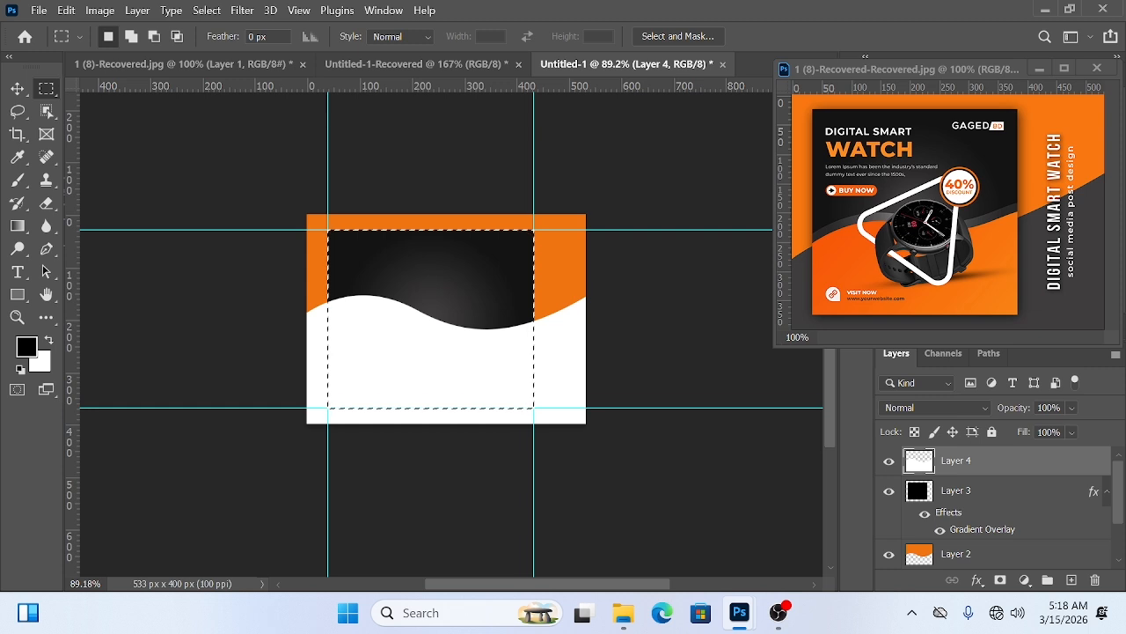
{"action": "key", "text": "ctrl+shift+i"}
{"action": "key", "text": "Delete"}
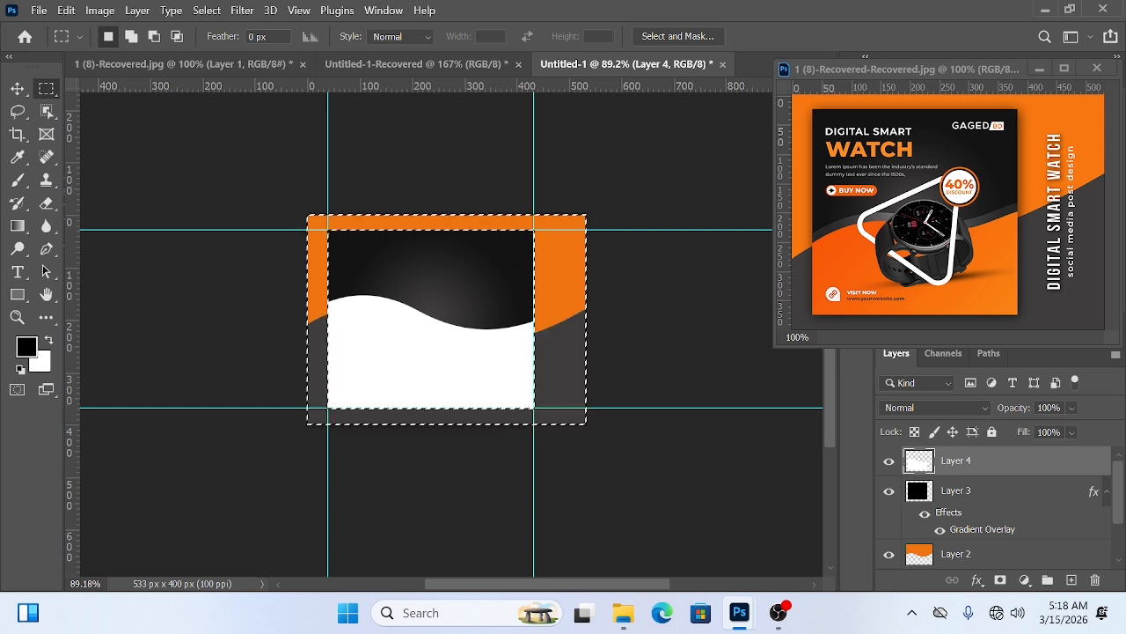
{"action": "key", "text": "ctrl+d"}
Load Layer 4's wave shape as a selection, shift it up about 20 px and add a new layer above Layer 4.
{"action": "left_click", "coordinate": [920, 461], "text": "ctrl"}
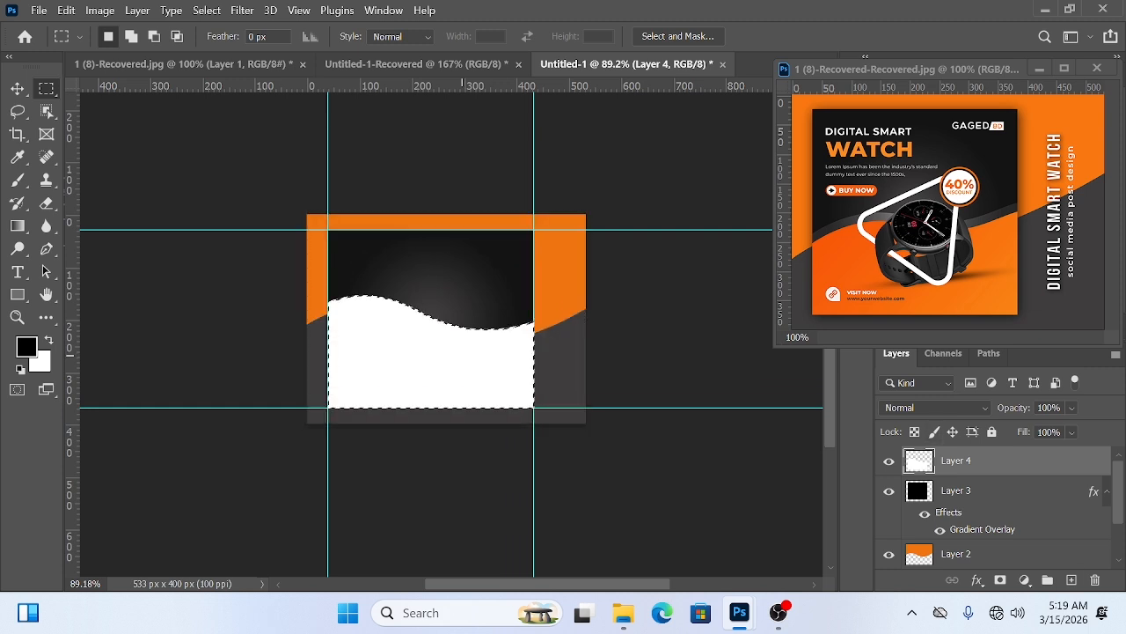
{"action": "left_click_drag", "start_coordinate": [462, 356], "coordinate": [463, 347]}
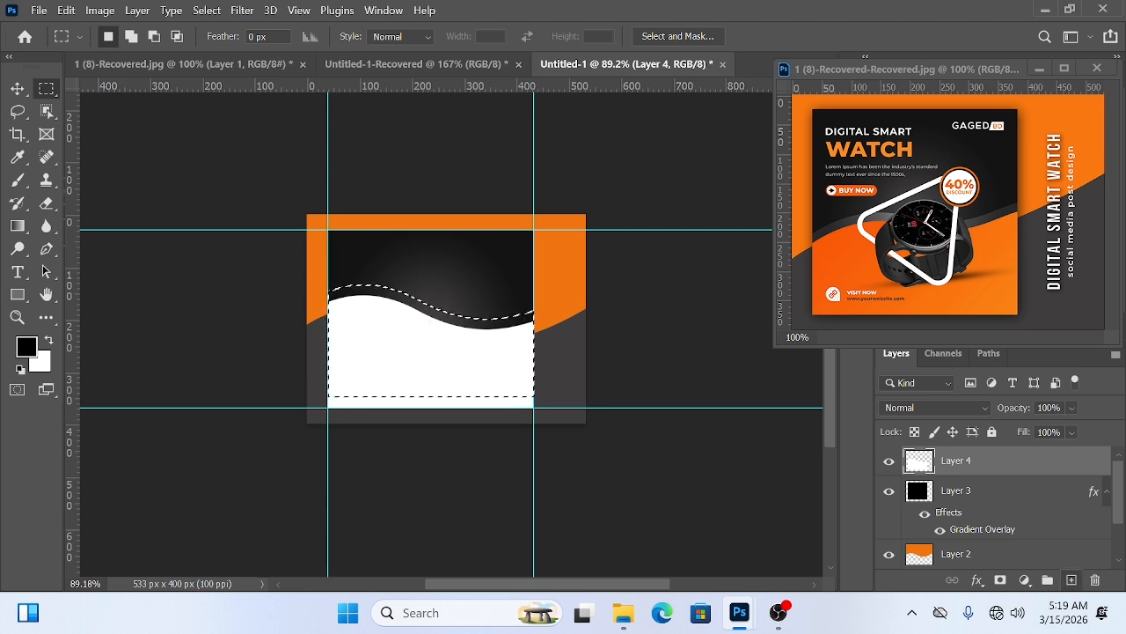
{"action": "left_click", "coordinate": [1071, 580]}
Fill the shifted wave selection on Layer 5 with background gray 767676, deselect and move Layer 5 below Layer 4.
{"action": "left_click", "coordinate": [38, 361]}
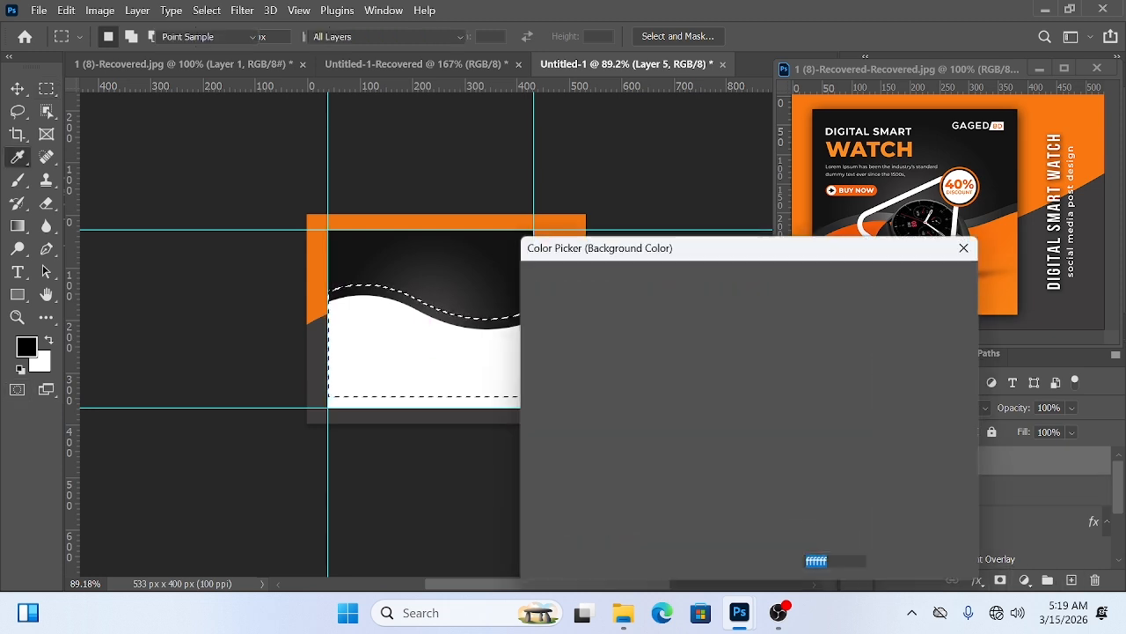
{"action": "left_click_drag", "start_coordinate": [527, 402], "coordinate": [528, 406]}
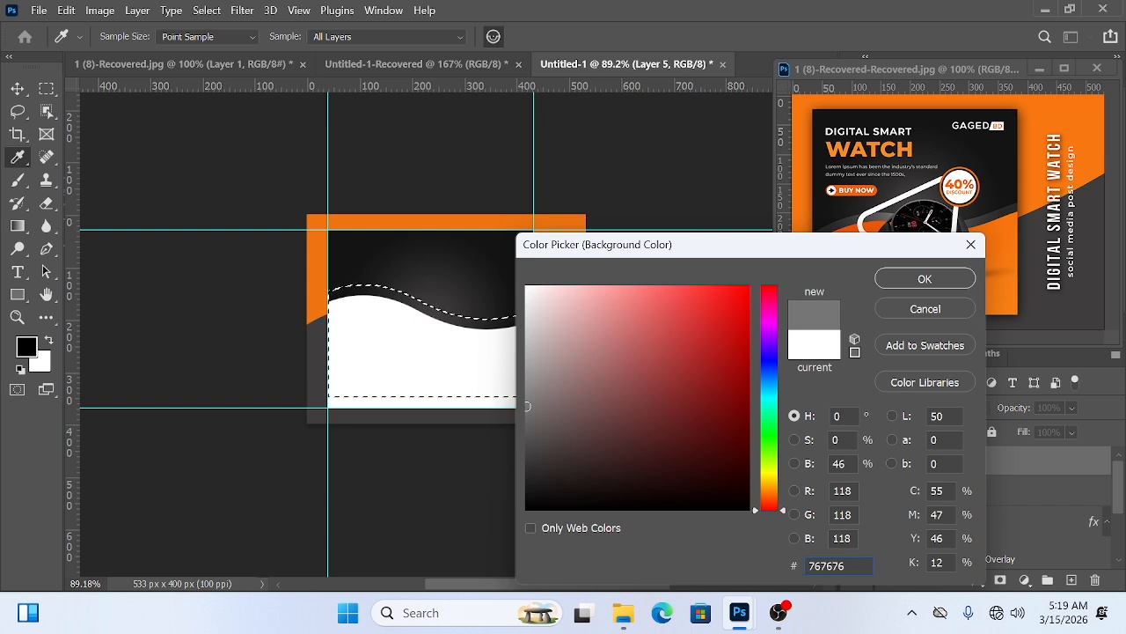
{"action": "left_click", "coordinate": [925, 278]}
{"action": "key", "text": "ctrl+BackSpace"}
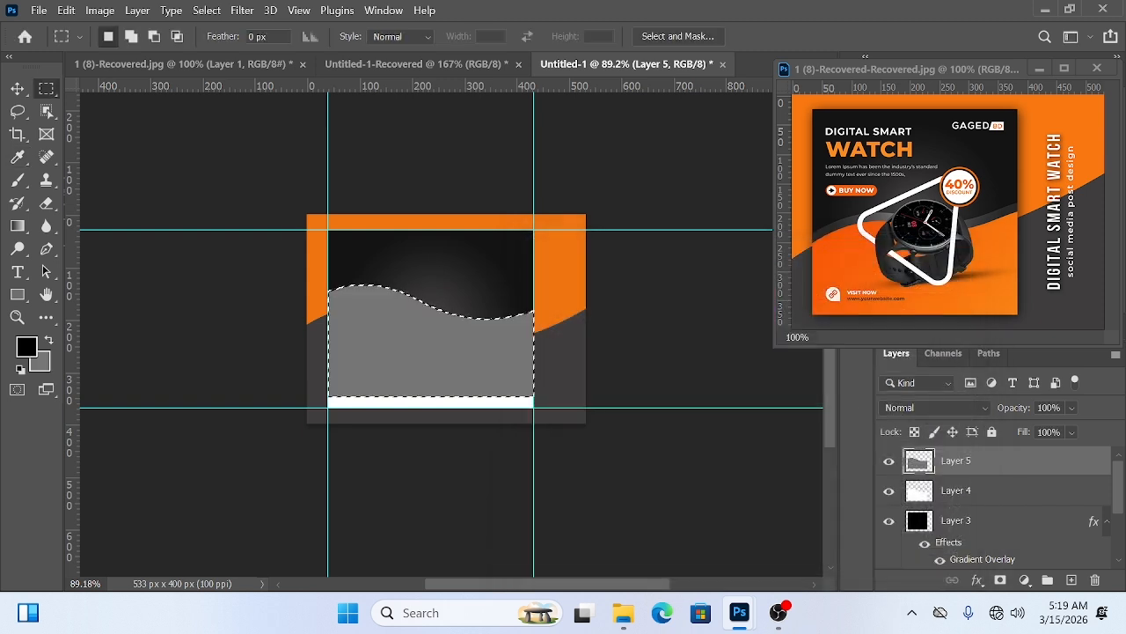
{"action": "key", "text": "ctrl+d"}
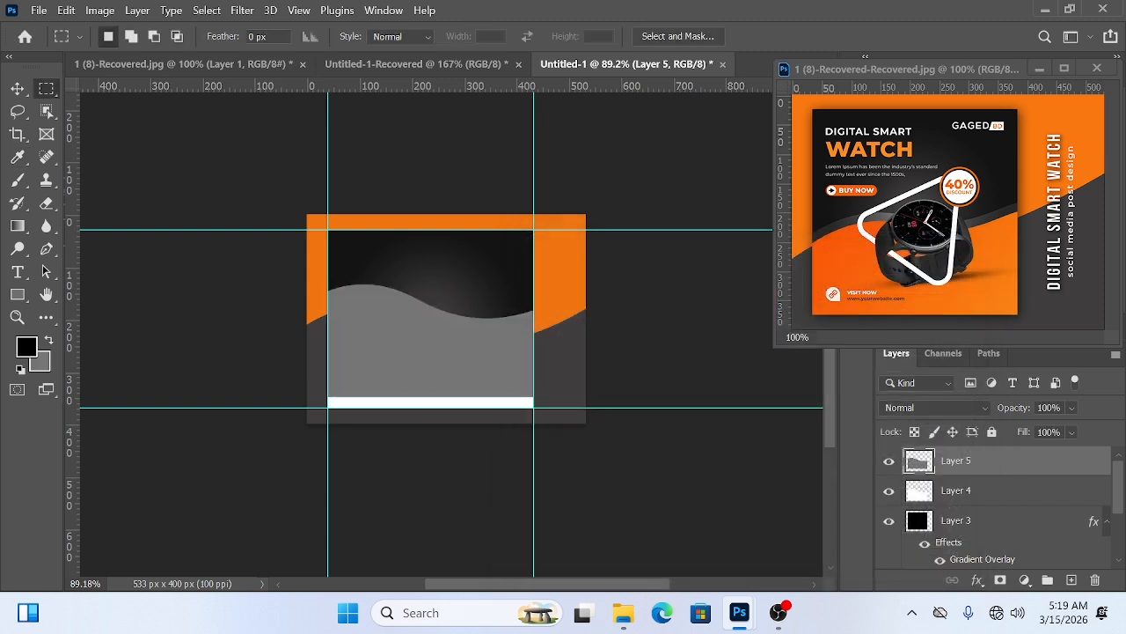
{"action": "key", "text": "ctrl+bracketleft"}
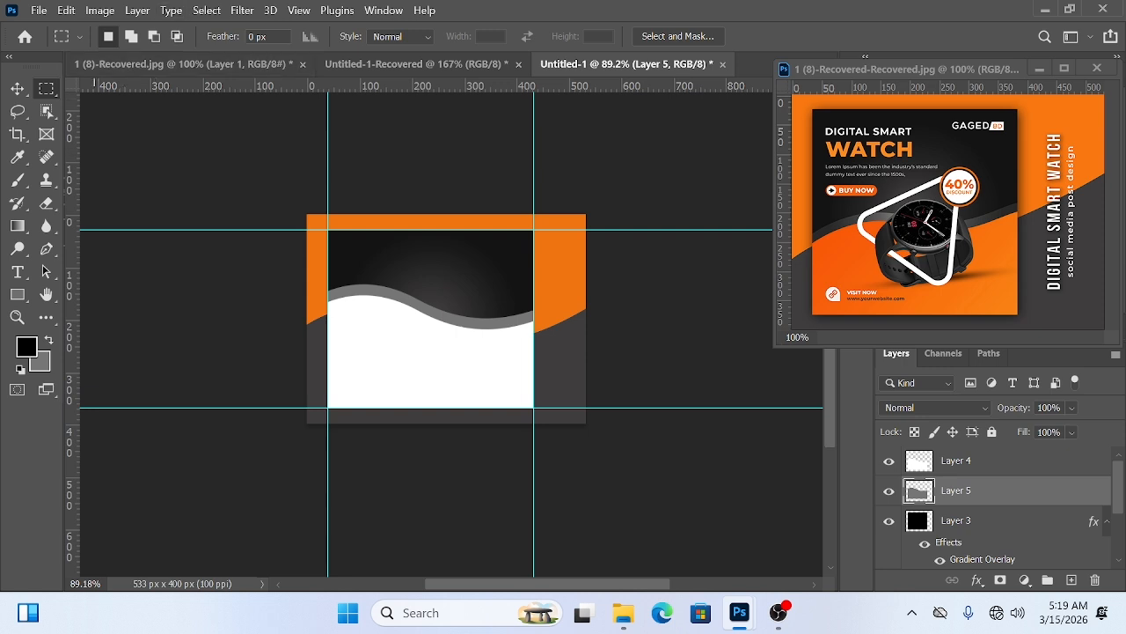
{"action": "key", "text": "u"}
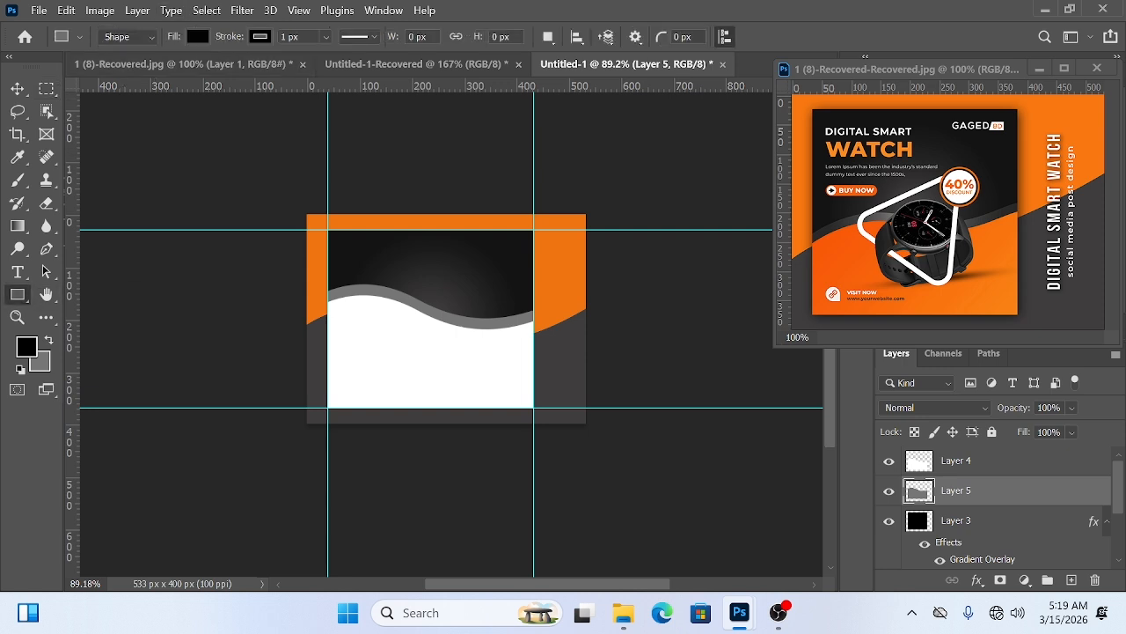
{"action": "right_click", "coordinate": [18, 295]}
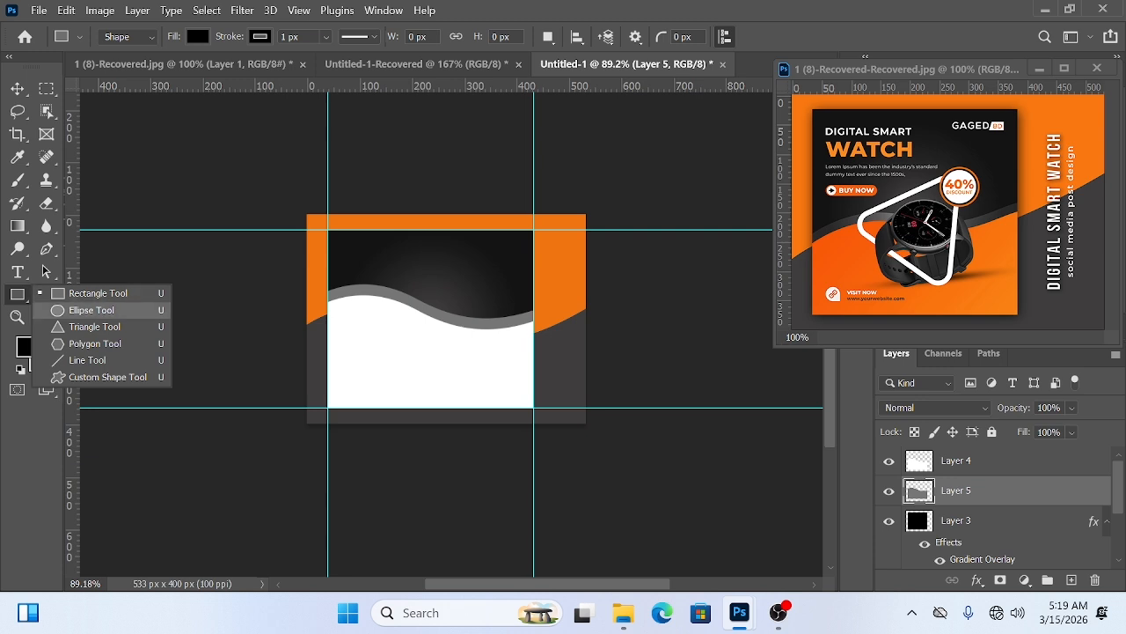
{"action": "left_click", "coordinate": [92, 310]}
{"action": "scroll", "coordinate": [348, 387], "scroll_direction": "up", "scroll_amount": 5}
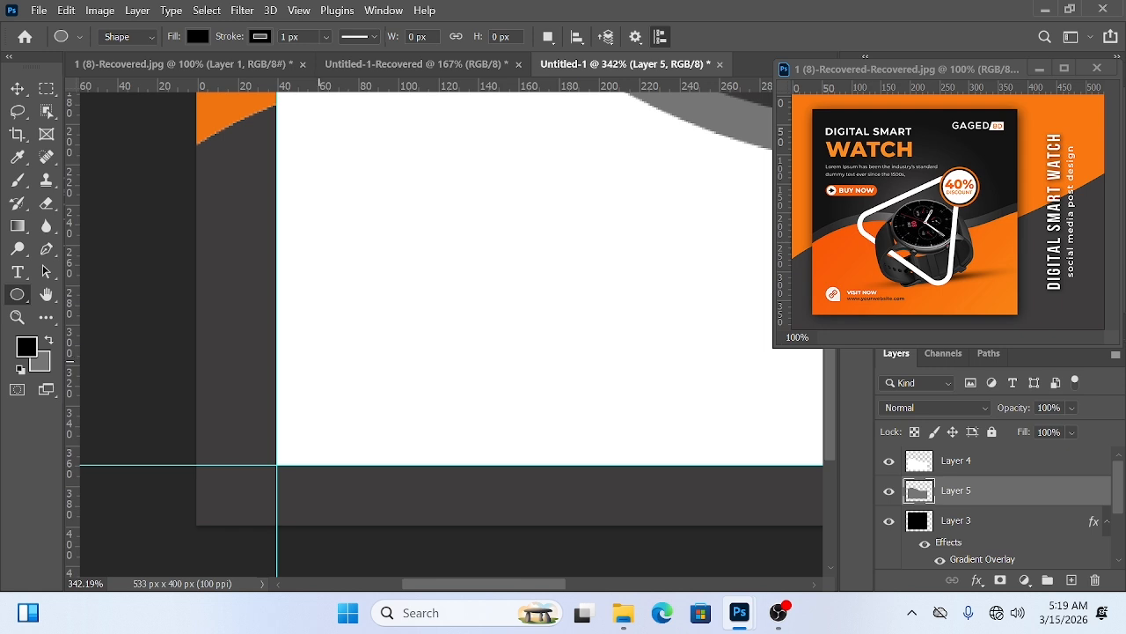
{"action": "left_click_drag", "start_coordinate": [314, 356], "coordinate": [394, 428]}
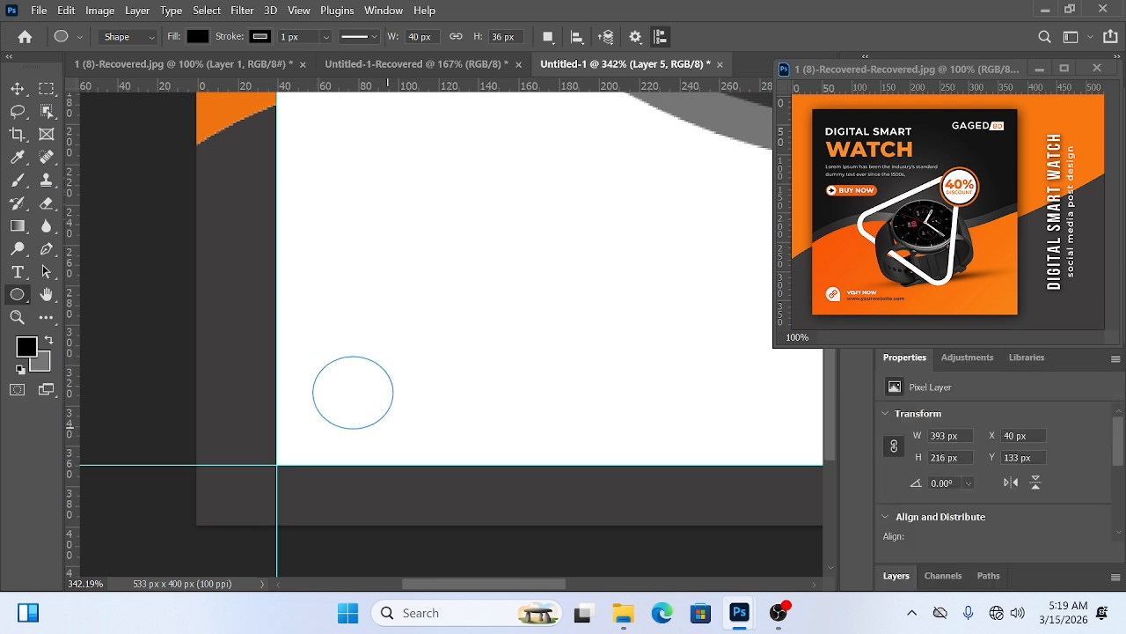
{"action": "key", "text": "ctrl+z"}
Draw a 33 x 33 px black rectangle shape near the white area's lower-left corner and move its layer above Layer 4.
{"action": "right_click", "coordinate": [18, 295]}
{"action": "left_click", "coordinate": [95, 294]}
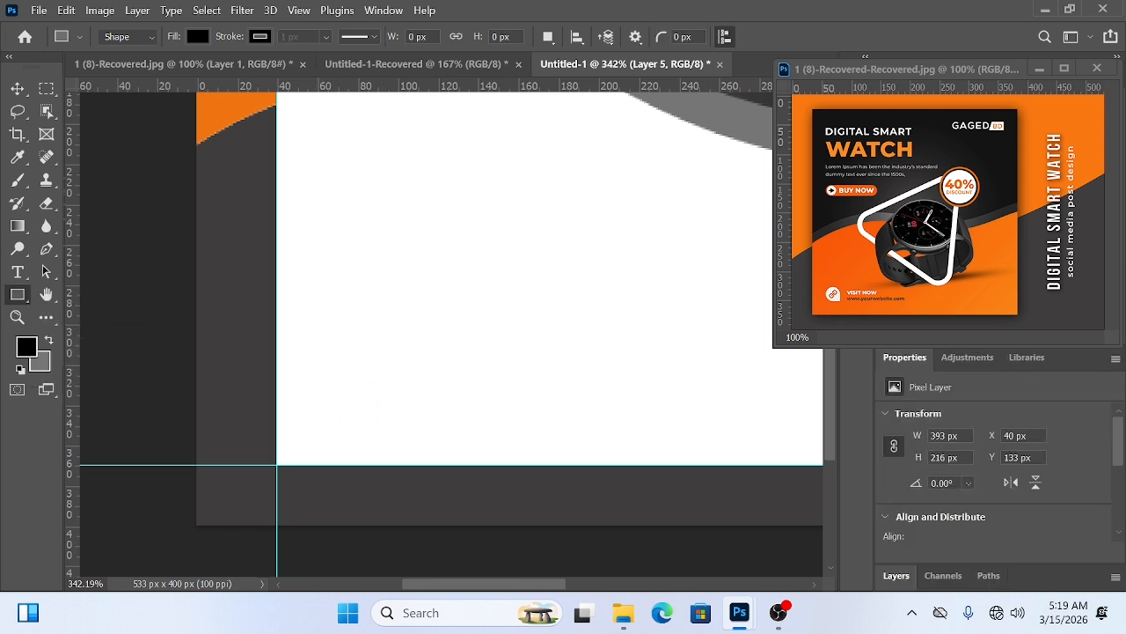
{"action": "left_click_drag", "start_coordinate": [298, 372], "coordinate": [365, 438]}
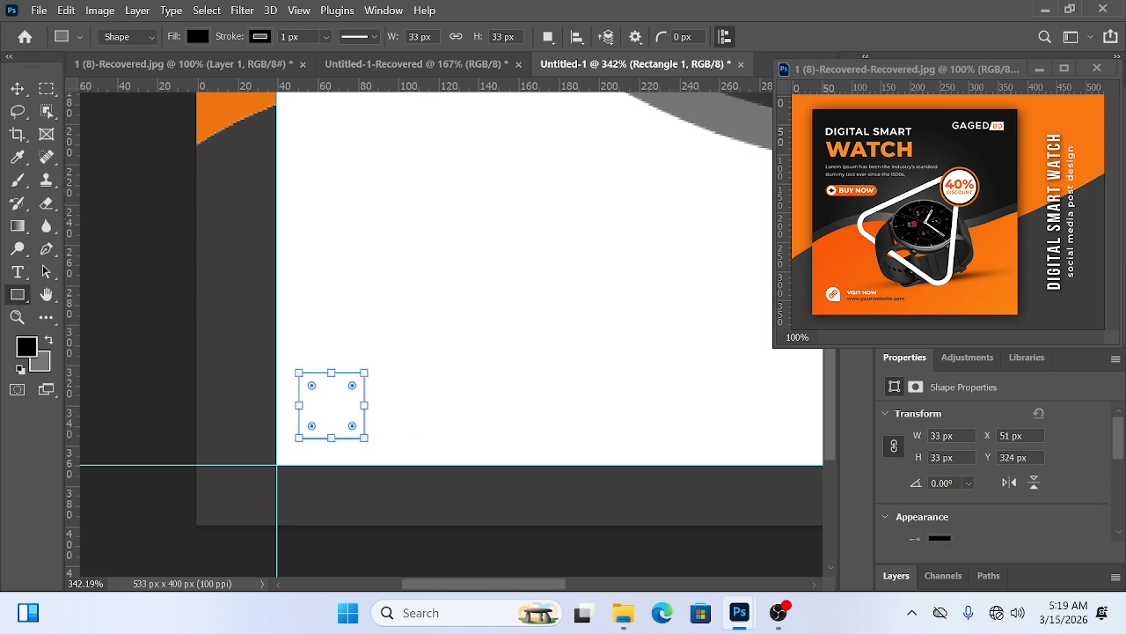
{"action": "left_click", "coordinate": [197, 36]}
{"action": "left_click", "coordinate": [166, 130]}
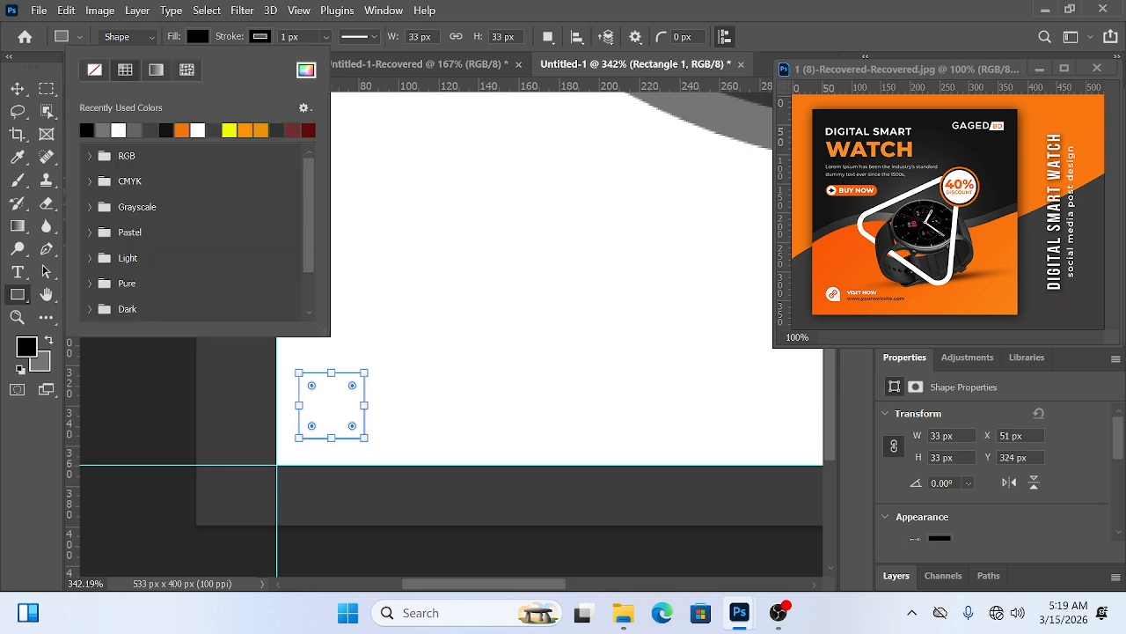
{"action": "left_click", "coordinate": [897, 575]}
{"action": "scroll", "coordinate": [994, 533], "scroll_direction": "down", "scroll_amount": 3}
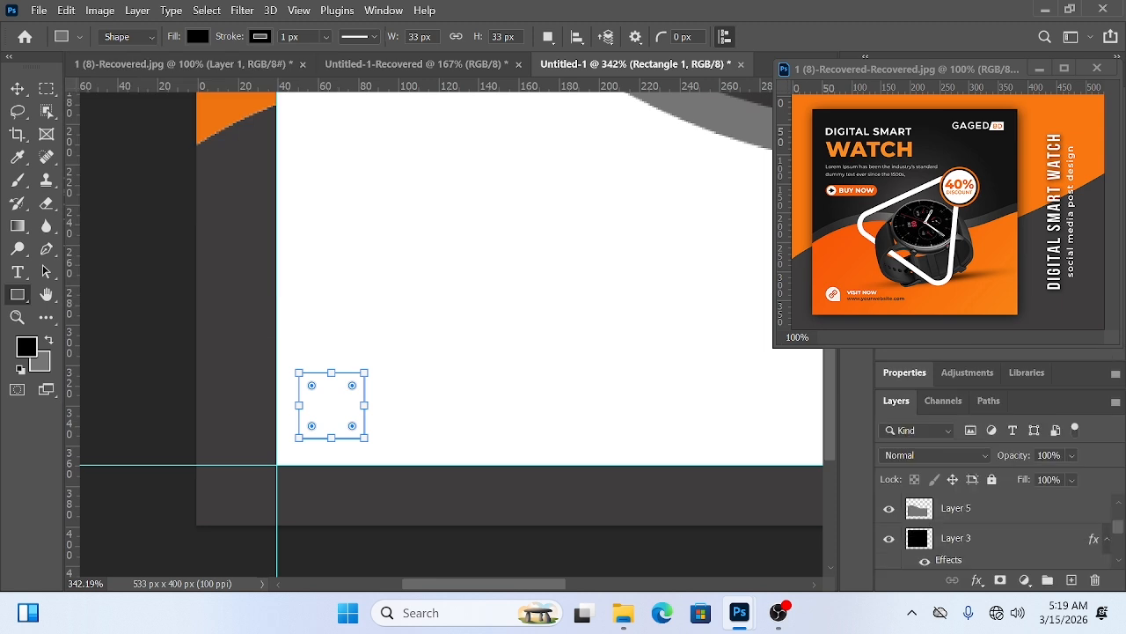
{"action": "scroll", "coordinate": [994, 532], "scroll_direction": "up", "scroll_amount": 3}
{"action": "left_click_drag", "start_coordinate": [962, 538], "coordinate": [963, 497]}
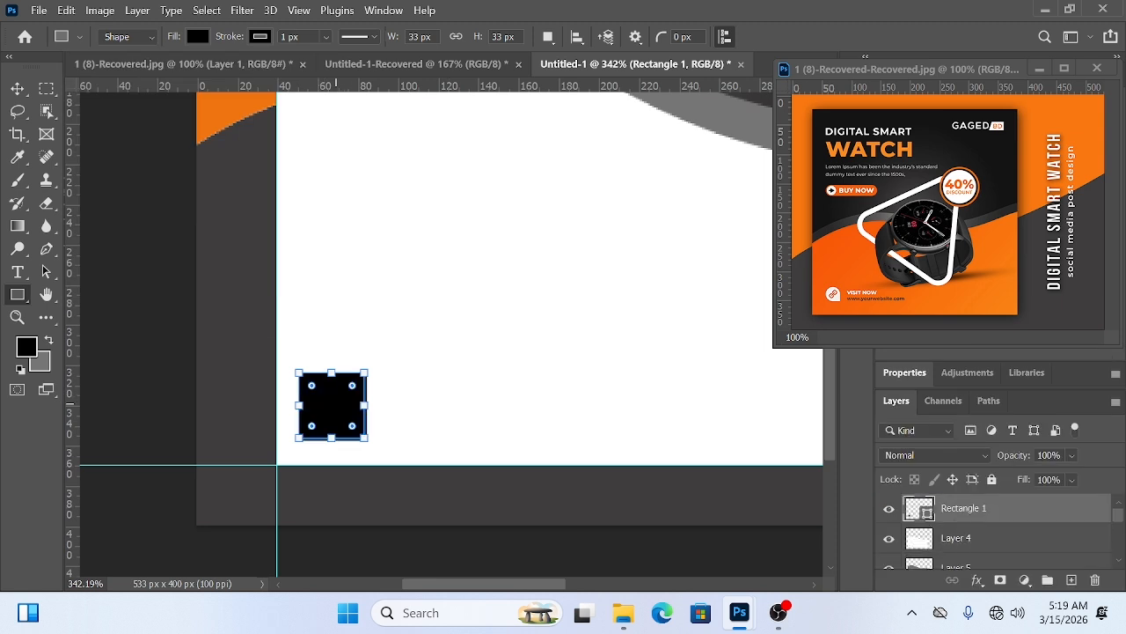
Round the black square's corners fully into a circle, then restore only its lower-right corner to a sharp point.
{"action": "scroll", "coordinate": [330, 409], "scroll_direction": "up", "scroll_amount": 3}
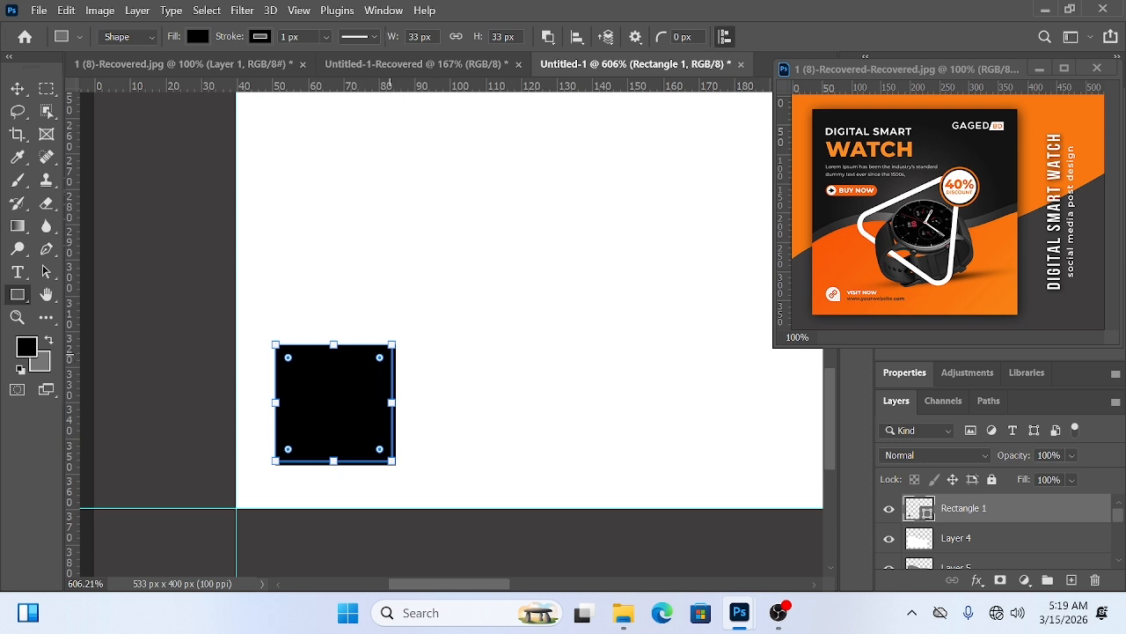
{"action": "left_click_drag", "start_coordinate": [379, 358], "coordinate": [334, 402]}
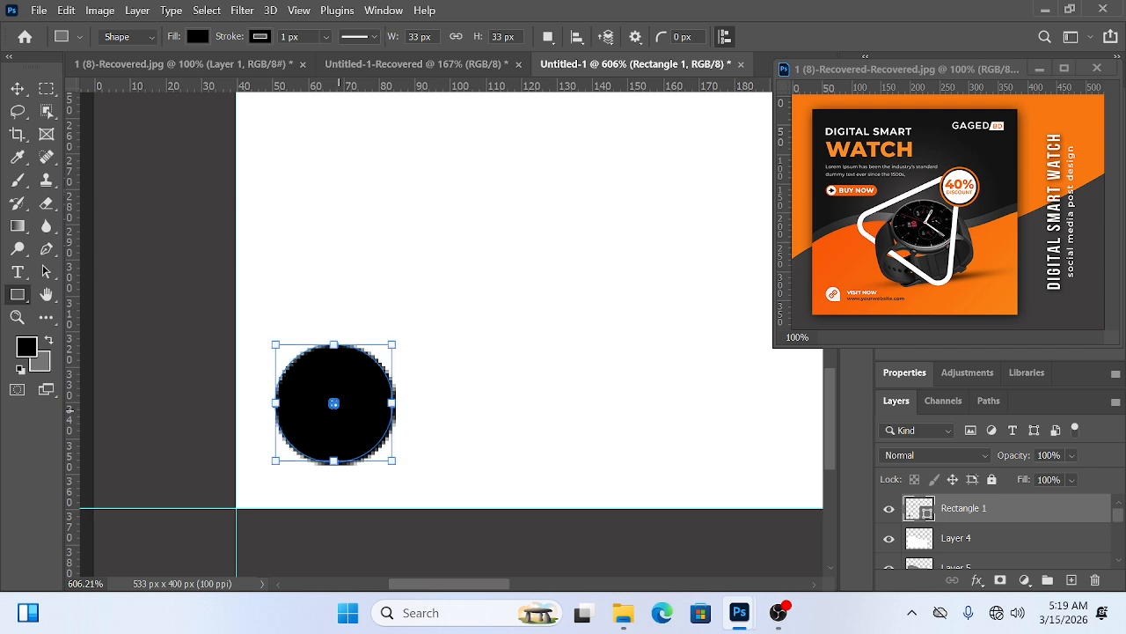
{"action": "left_click_drag", "start_coordinate": [335, 405], "coordinate": [484, 436]}
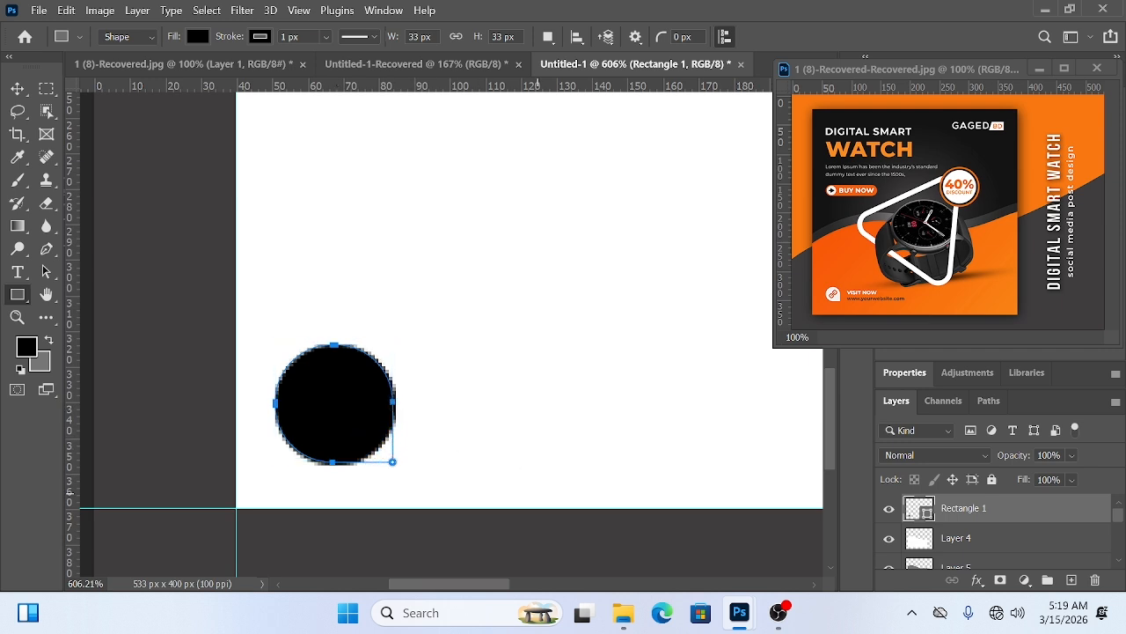
{"action": "left_click", "coordinate": [18, 88]}
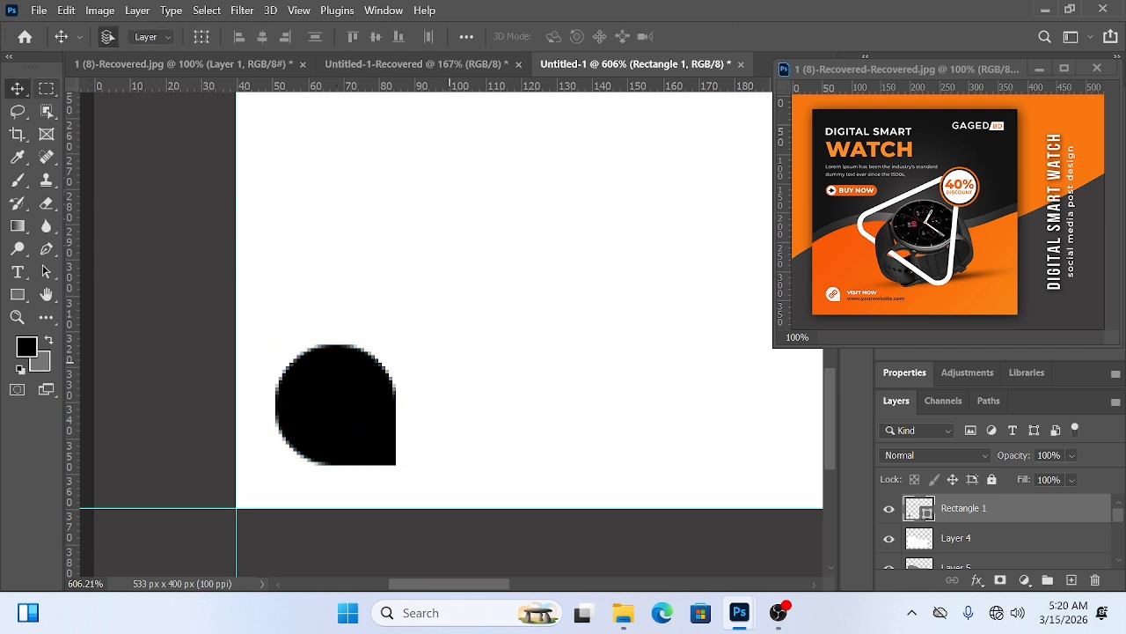
{"action": "scroll", "coordinate": [460, 363], "scroll_direction": "down", "scroll_amount": 3}
{"action": "scroll", "coordinate": [673, 332], "scroll_direction": "down", "scroll_amount": 1}
{"action": "left_click_drag", "start_coordinate": [673, 332], "coordinate": [636, 321]}
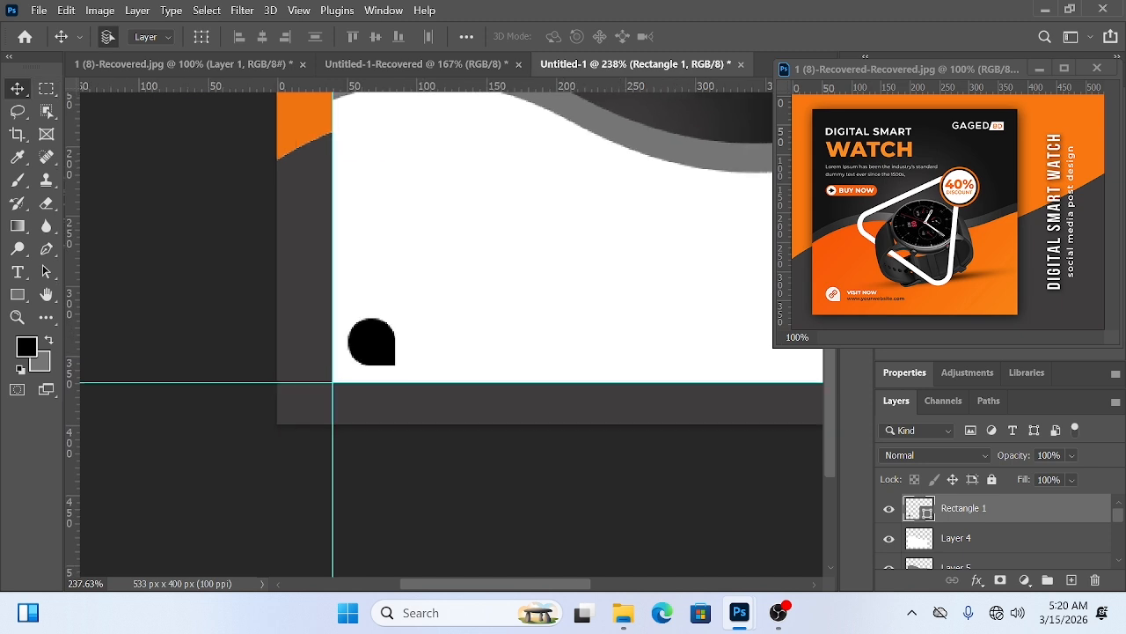
{"action": "scroll", "coordinate": [642, 249], "scroll_direction": "down", "scroll_amount": 3}
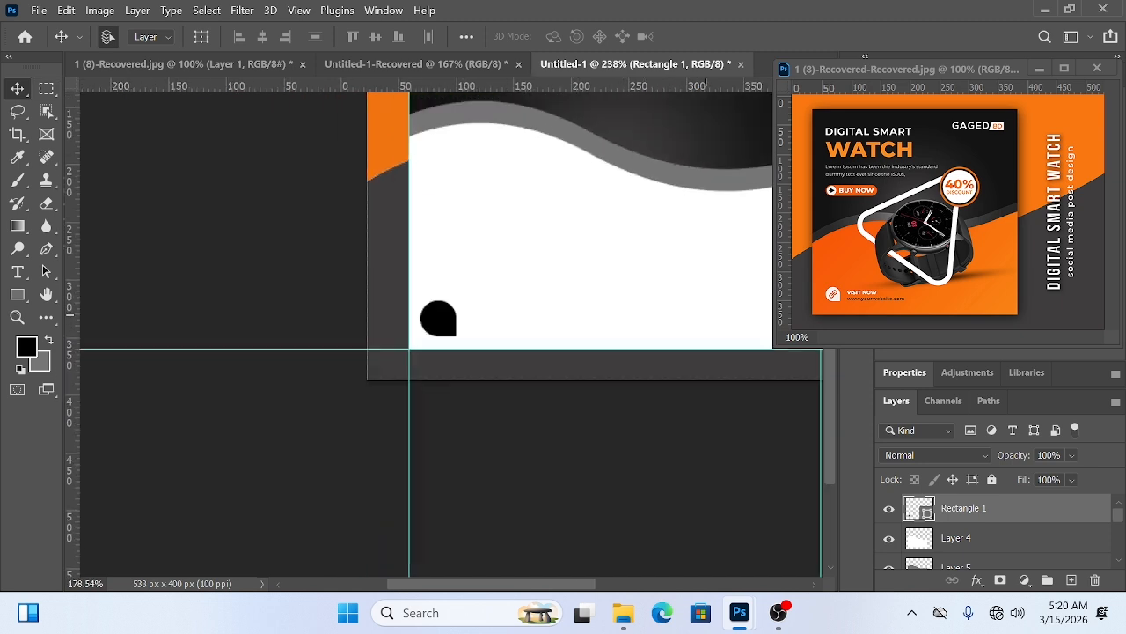
{"action": "left_click", "coordinate": [236, 65]}
{"action": "left_click", "coordinate": [417, 65]}
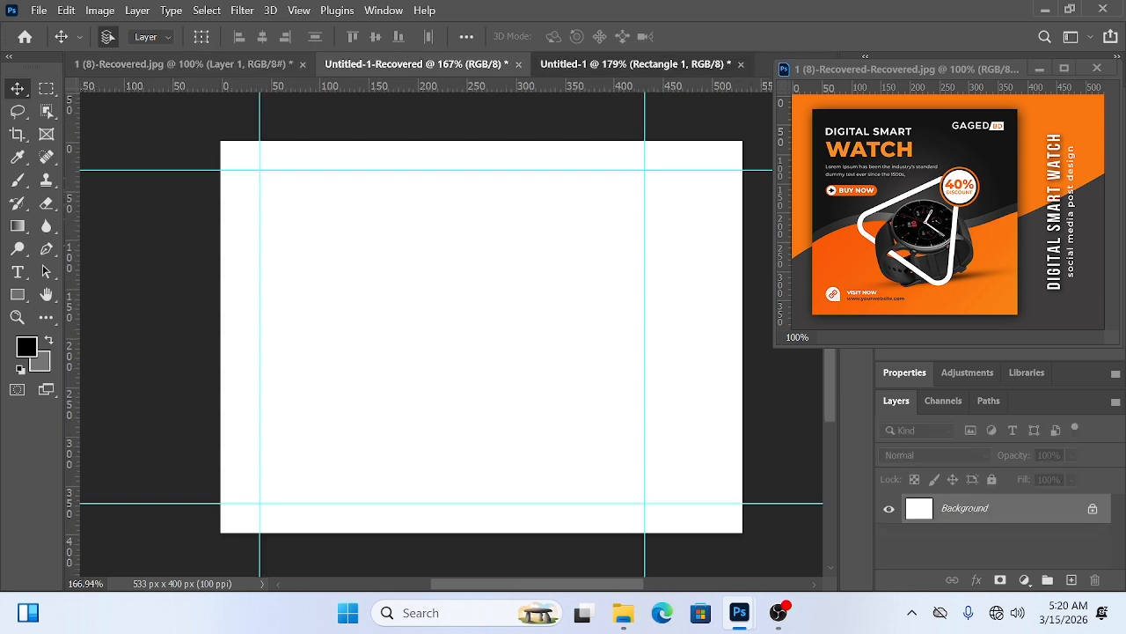
{"action": "left_click", "coordinate": [632, 65]}
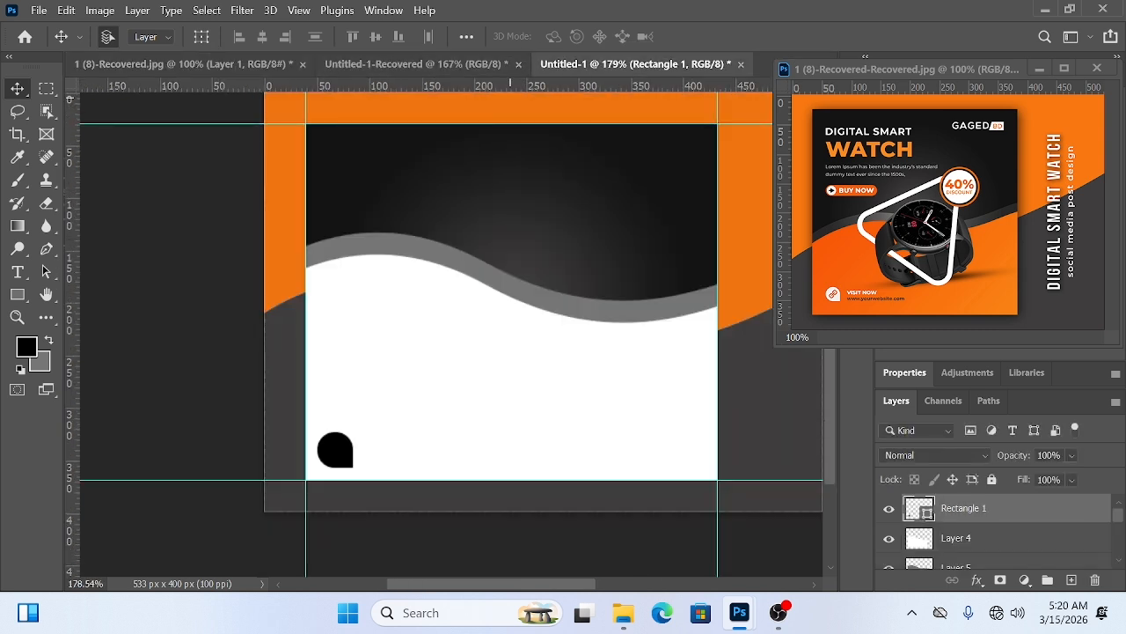
{"action": "left_click", "coordinate": [416, 64]}
{"action": "left_click", "coordinate": [632, 64]}
{"action": "scroll", "coordinate": [484, 343], "scroll_direction": "up", "scroll_amount": 2}
{"action": "scroll", "coordinate": [484, 342], "scroll_direction": "down", "scroll_amount": 2}
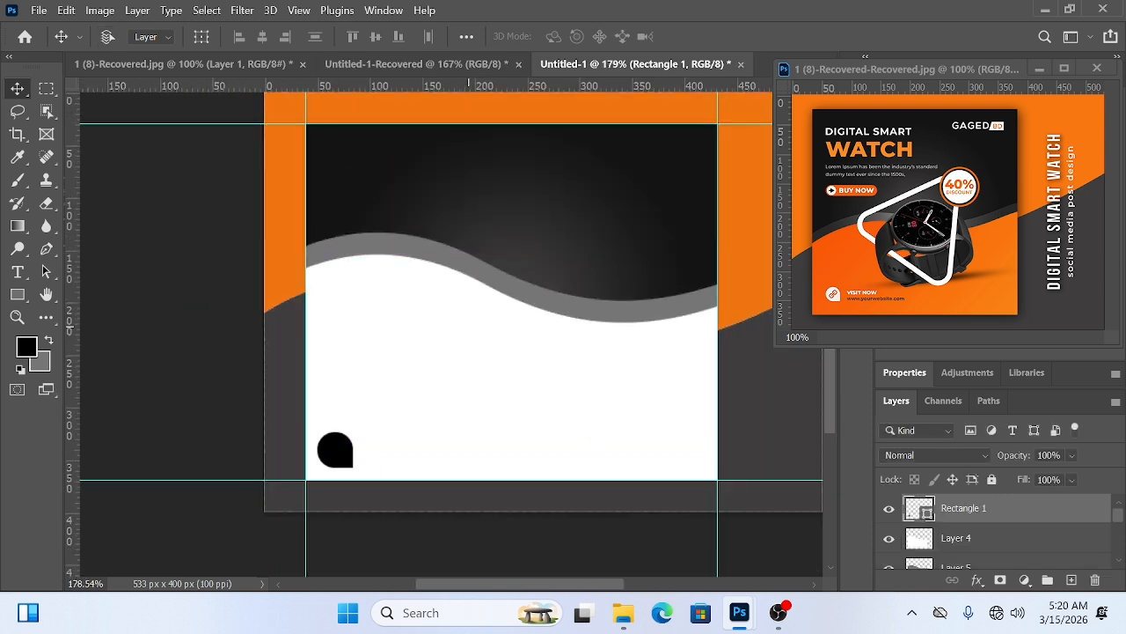
Open the watch image 1 (2) from the Watch Banner folder.
{"action": "key", "text": "ctrl+o"}
{"action": "double_click", "coordinate": [212, 215]}
{"action": "left_click", "coordinate": [205, 149]}
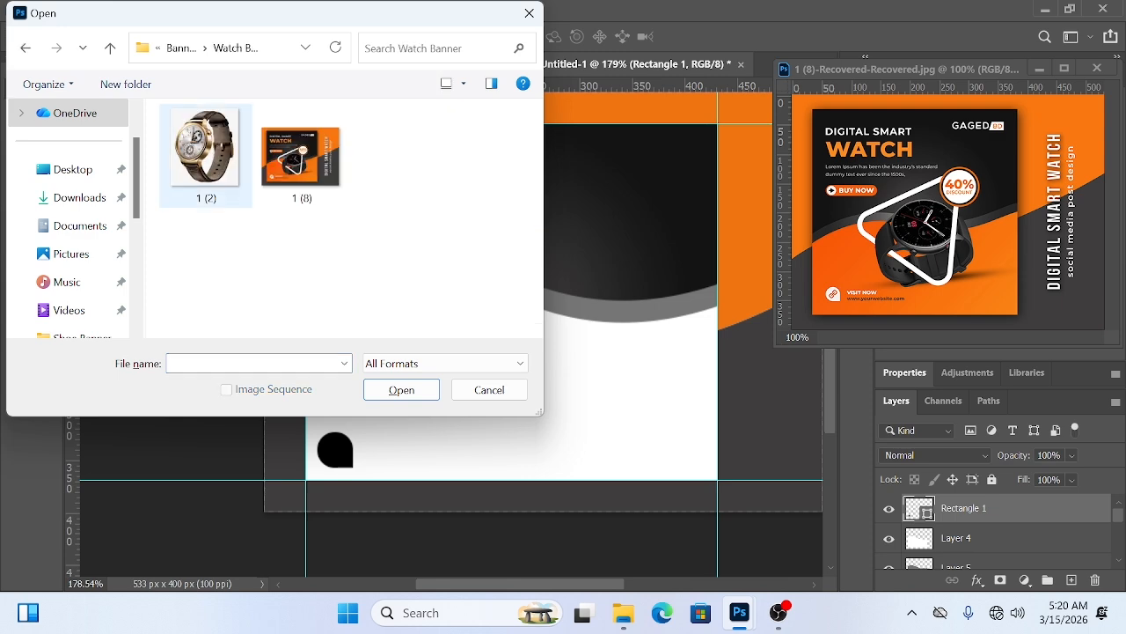
{"action": "left_click", "coordinate": [402, 389]}
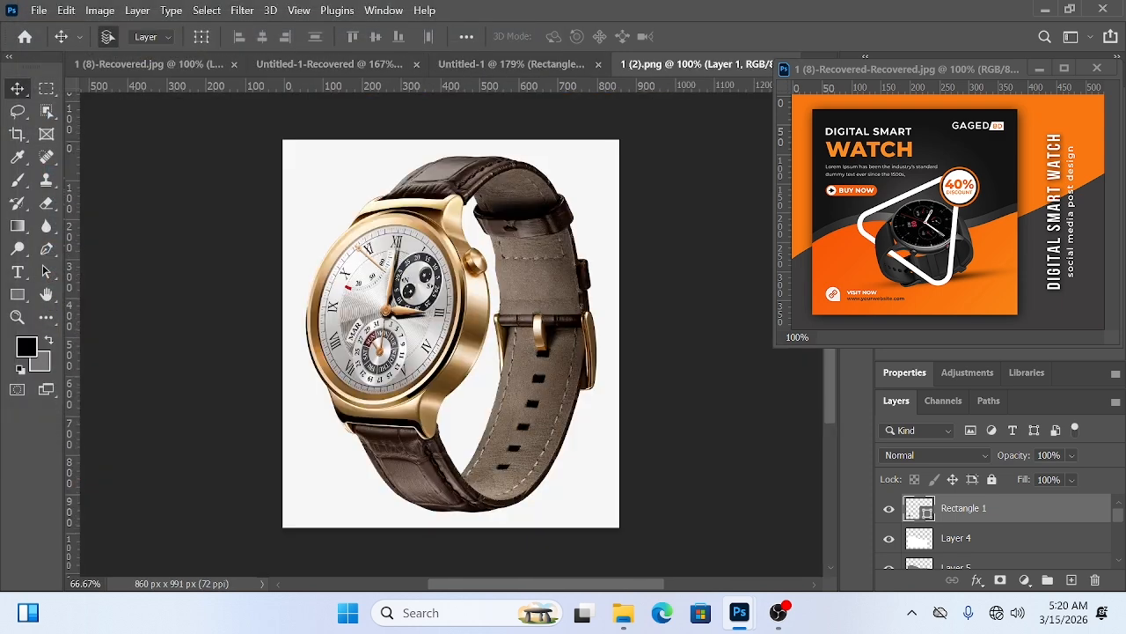
Select the light background around the watch with the Magic Wand, delete it and deselect.
{"action": "right_click", "coordinate": [46, 112]}
{"action": "left_click", "coordinate": [132, 145]}
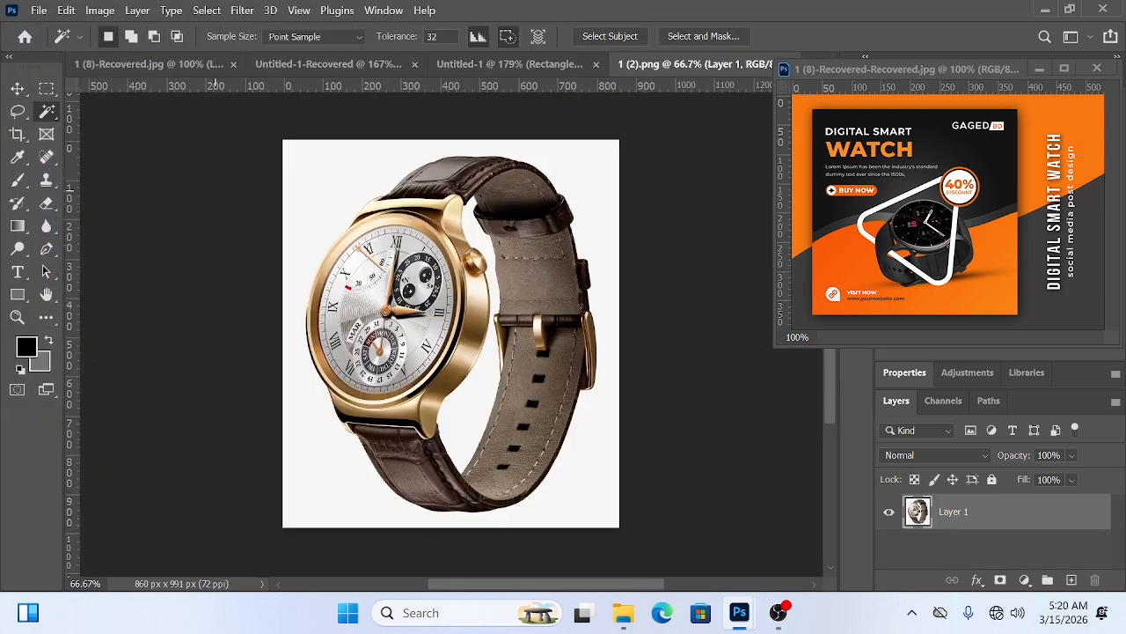
{"action": "left_click", "coordinate": [373, 188]}
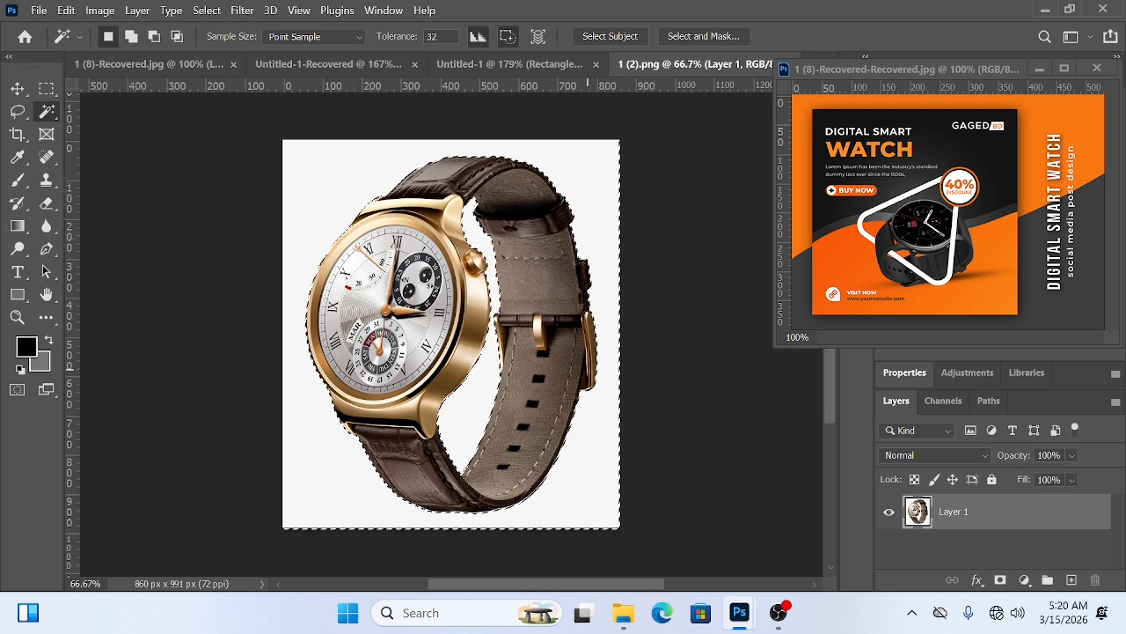
{"action": "key", "text": "Delete"}
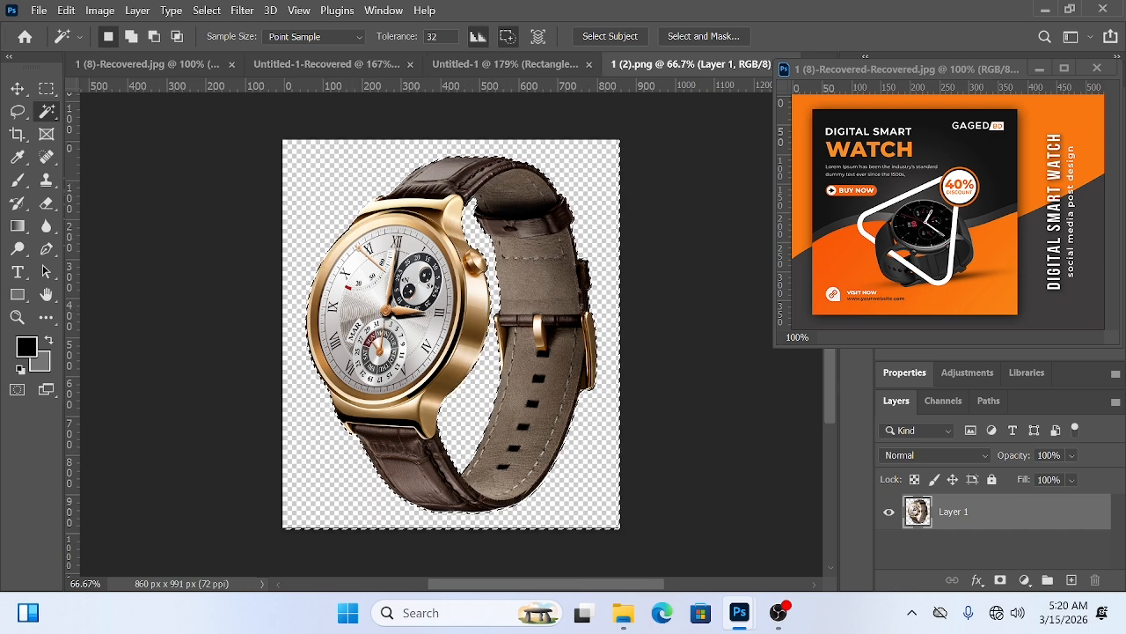
{"action": "key", "text": "ctrl+d"}
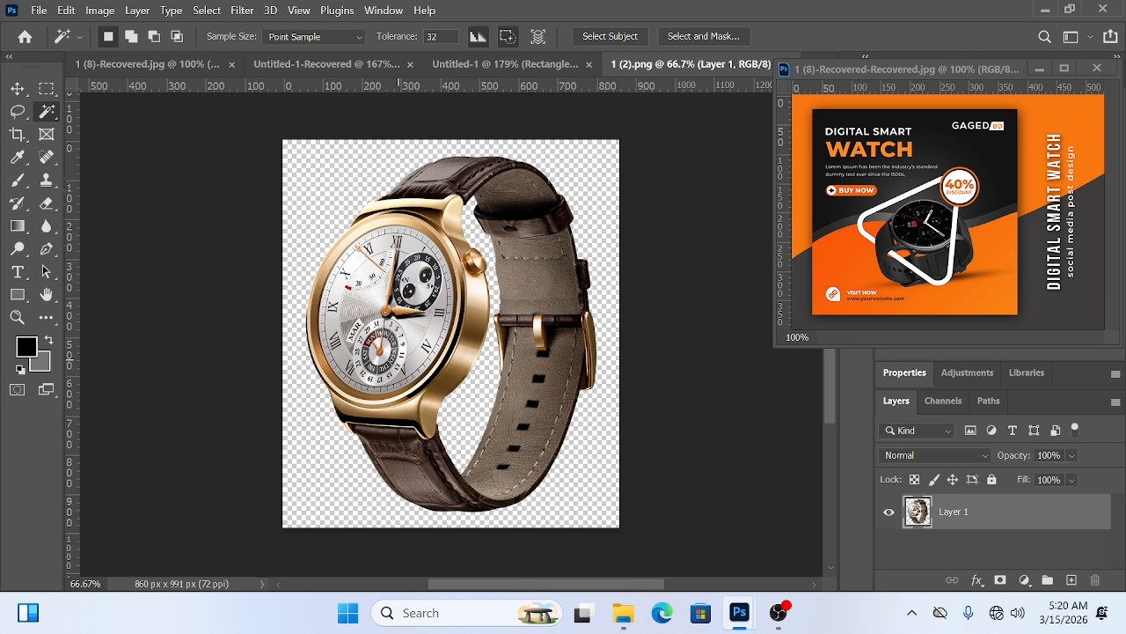
Bring the cut-out watch into the Untitled-1 document and convert its layer to a smart object.
{"action": "key", "text": "v"}
{"action": "left_click_drag", "start_coordinate": [424, 343], "coordinate": [447, 362]}
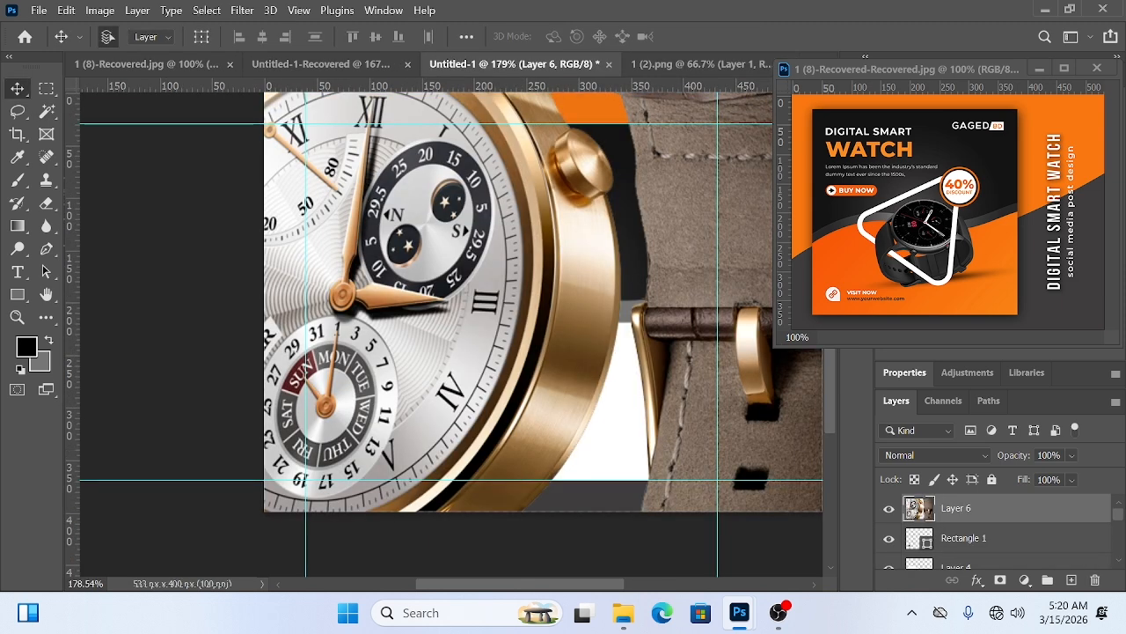
{"action": "right_click", "coordinate": [1062, 509]}
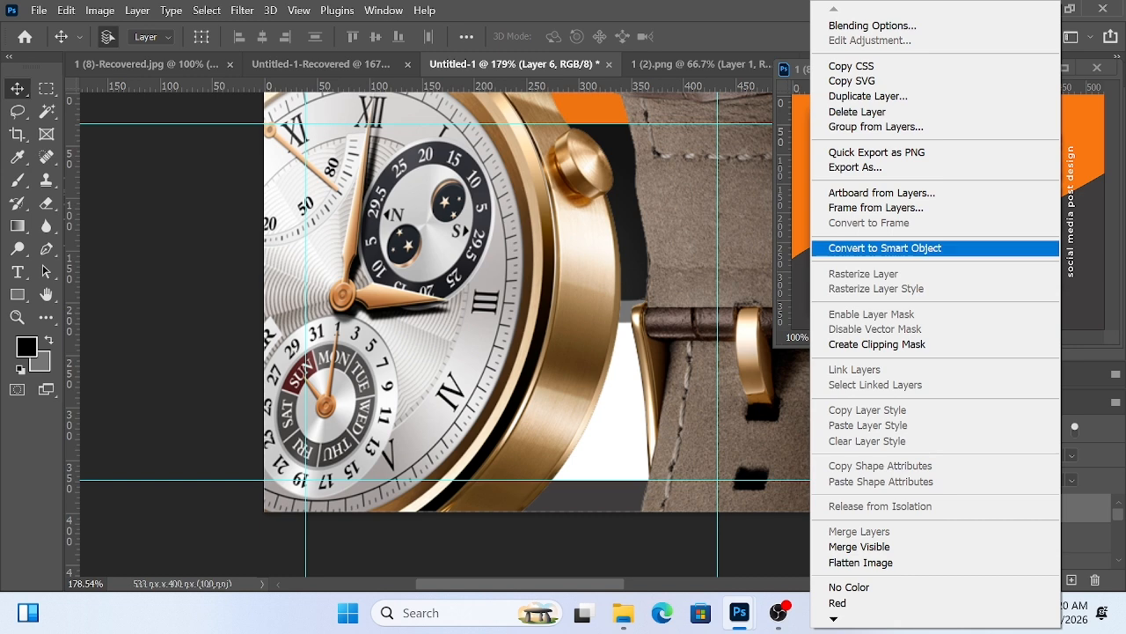
{"action": "left_click", "coordinate": [886, 249]}
Scale the watch proportionally to about 19.78% and center it at about X 236.5 px, Y 200 px.
{"action": "key", "text": "ctrl+t"}
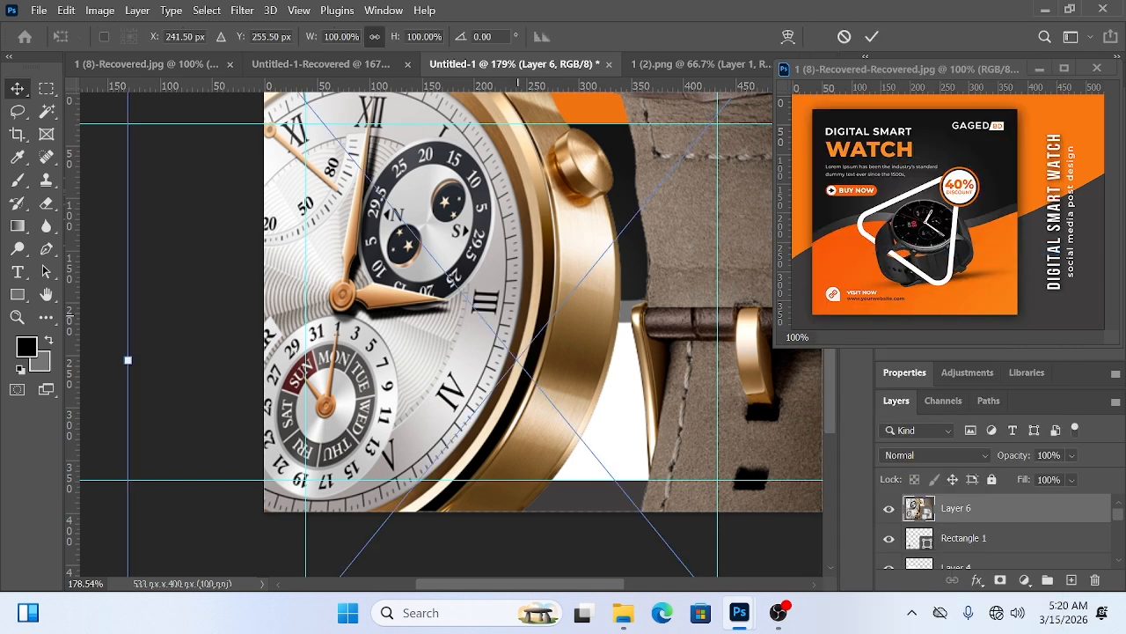
{"action": "key", "text": "ctrl+0"}
{"action": "left_click_drag", "start_coordinate": [707, 559], "coordinate": [566, 373]}
{"action": "scroll", "coordinate": [577, 275], "scroll_direction": "up", "scroll_amount": 6}
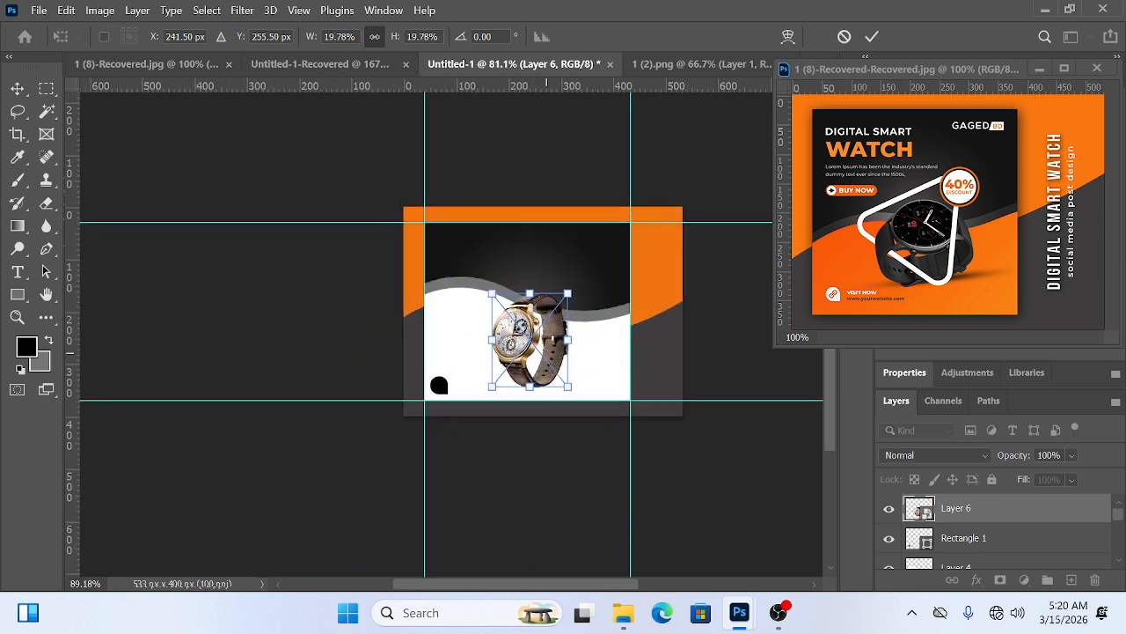
{"action": "left_click_drag", "start_coordinate": [475, 413], "coordinate": [470, 357]}
{"action": "key", "text": "Return"}
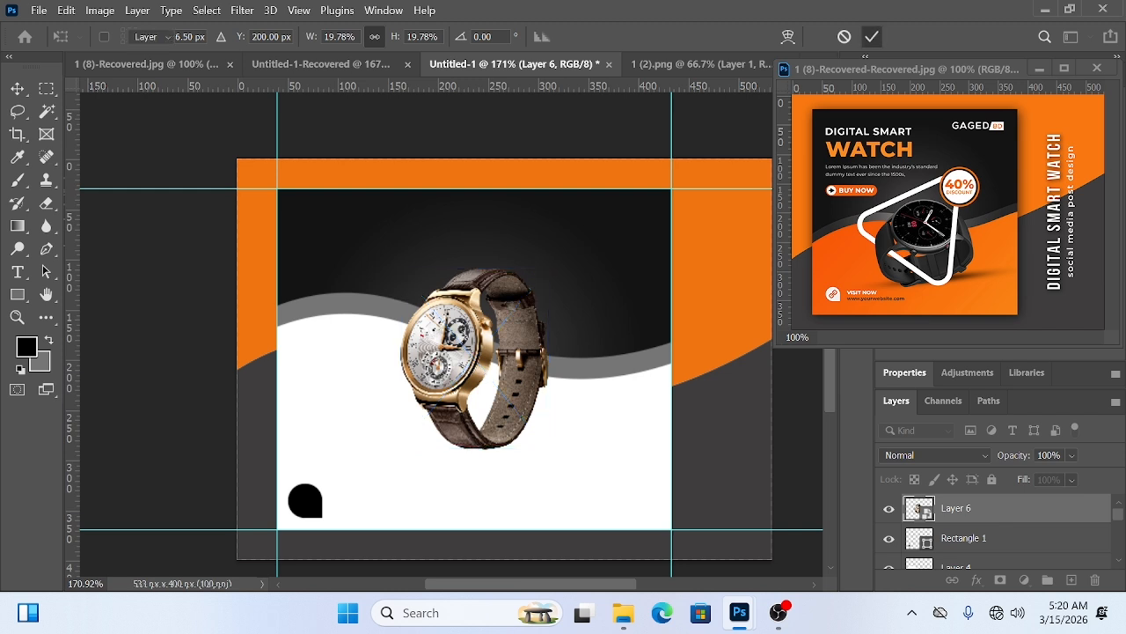
Rotate the watch clockwise to about 71.79° and move it to about X 245.85 px, Y 230.87 px.
{"action": "key", "text": "ctrl+t"}
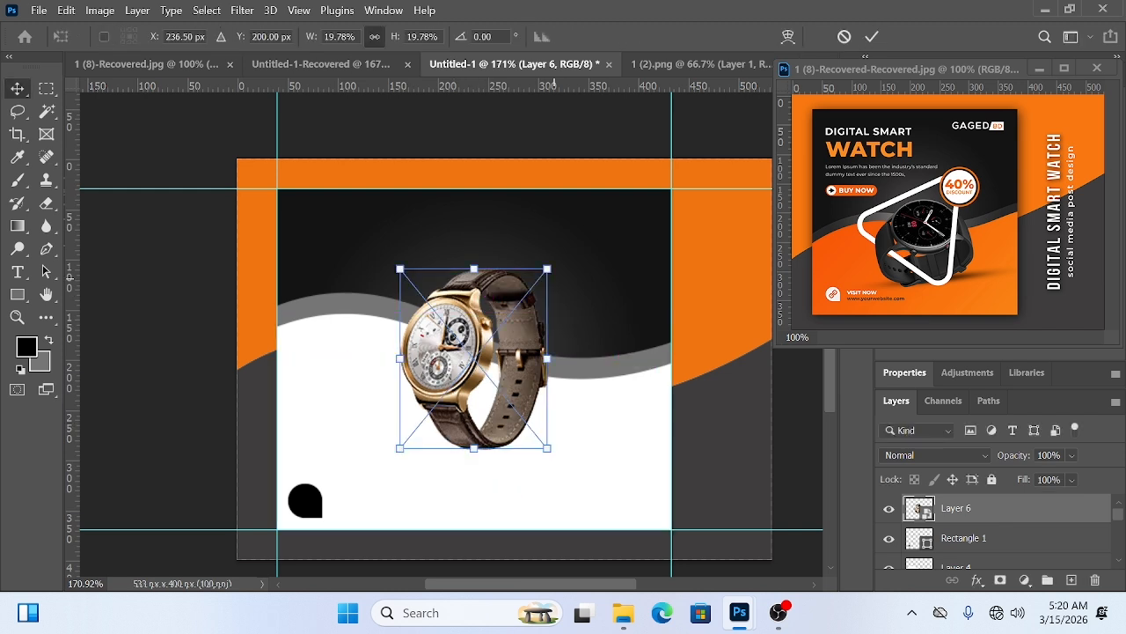
{"action": "left_click_drag", "start_coordinate": [556, 255], "coordinate": [612, 396]}
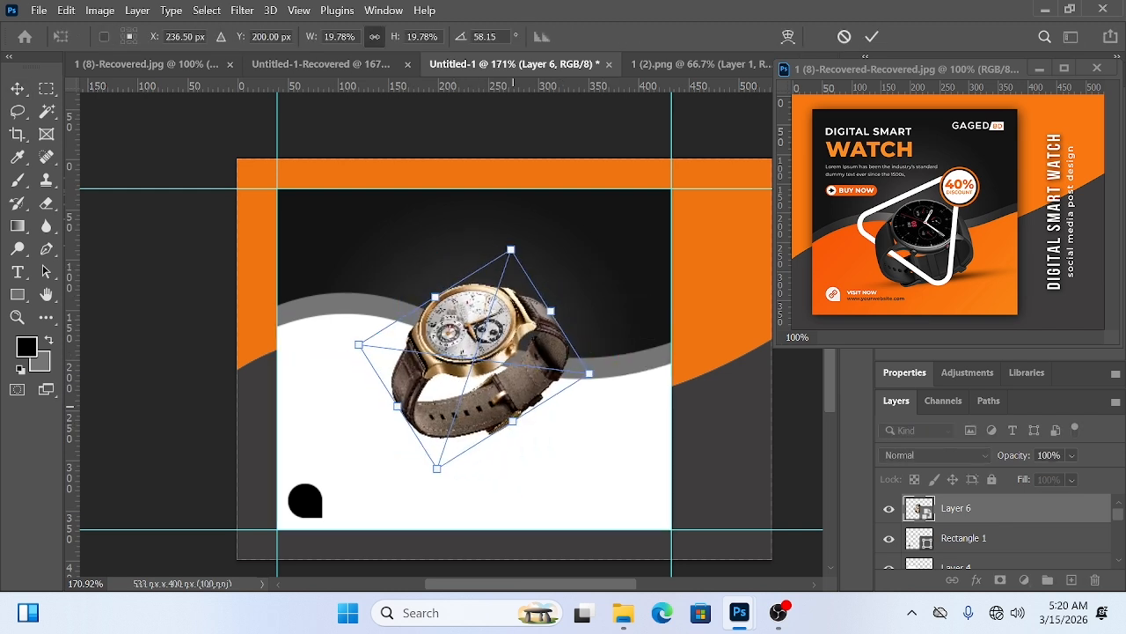
{"action": "left_click_drag", "start_coordinate": [514, 373], "coordinate": [522, 399]}
{"action": "left_click_drag", "start_coordinate": [610, 382], "coordinate": [609, 411]}
{"action": "left_click_drag", "start_coordinate": [522, 385], "coordinate": [524, 391]}
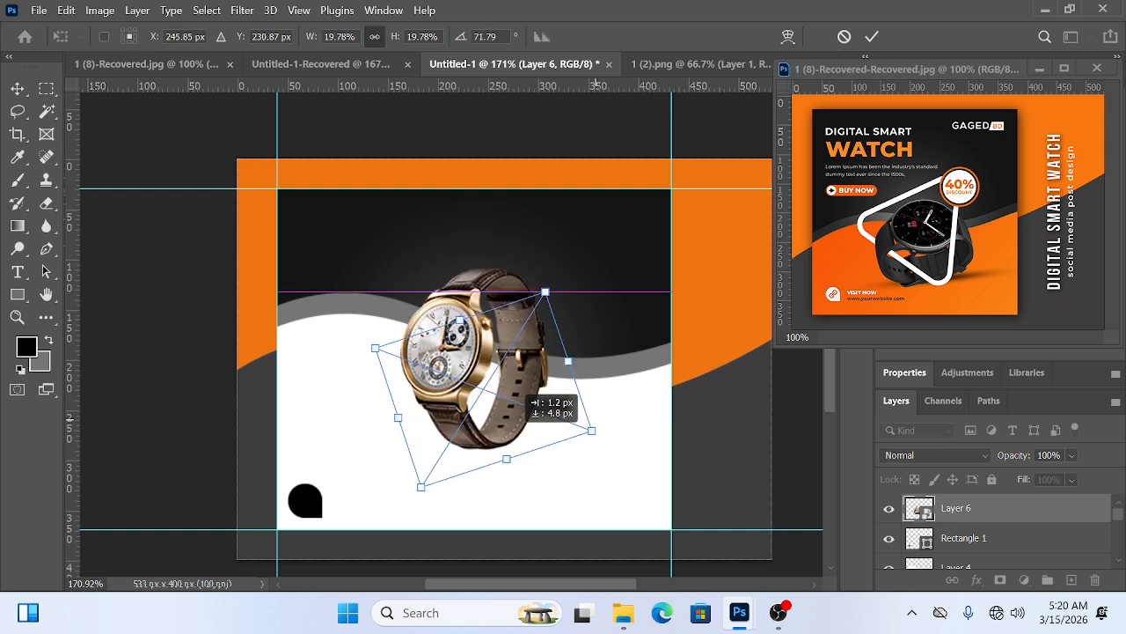
{"action": "key", "text": "Return"}
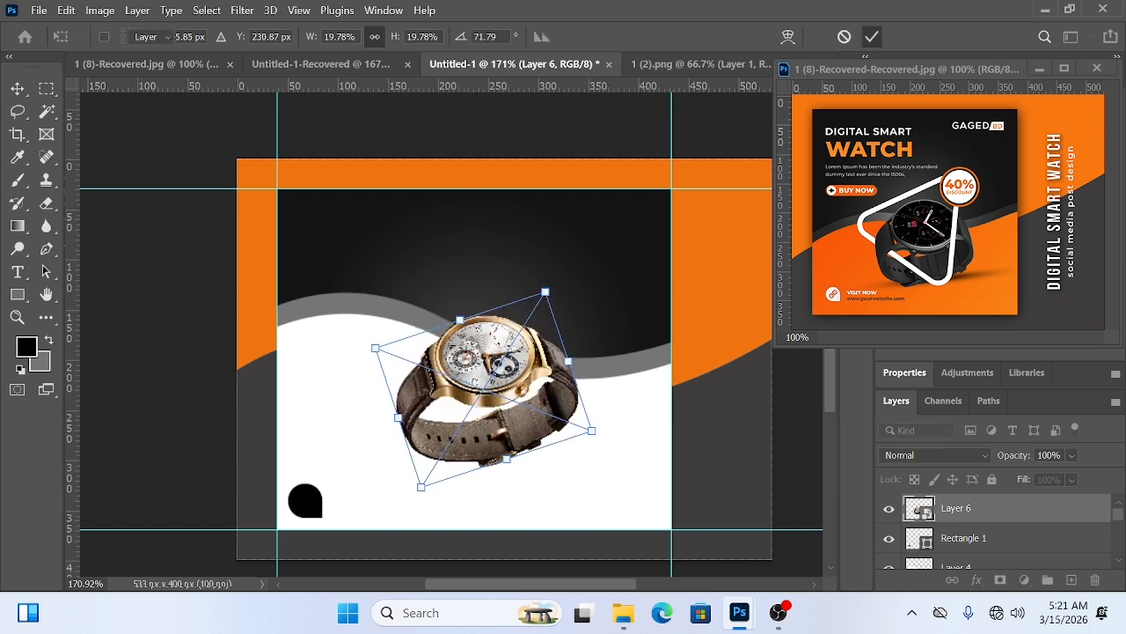
Add a new layer beneath the watch and set a Soft Round brush to about 378 px with 0% hardness.
{"action": "scroll", "coordinate": [477, 417], "scroll_direction": "down", "scroll_amount": 2}
{"action": "scroll", "coordinate": [493, 417], "scroll_direction": "up", "scroll_amount": 3}
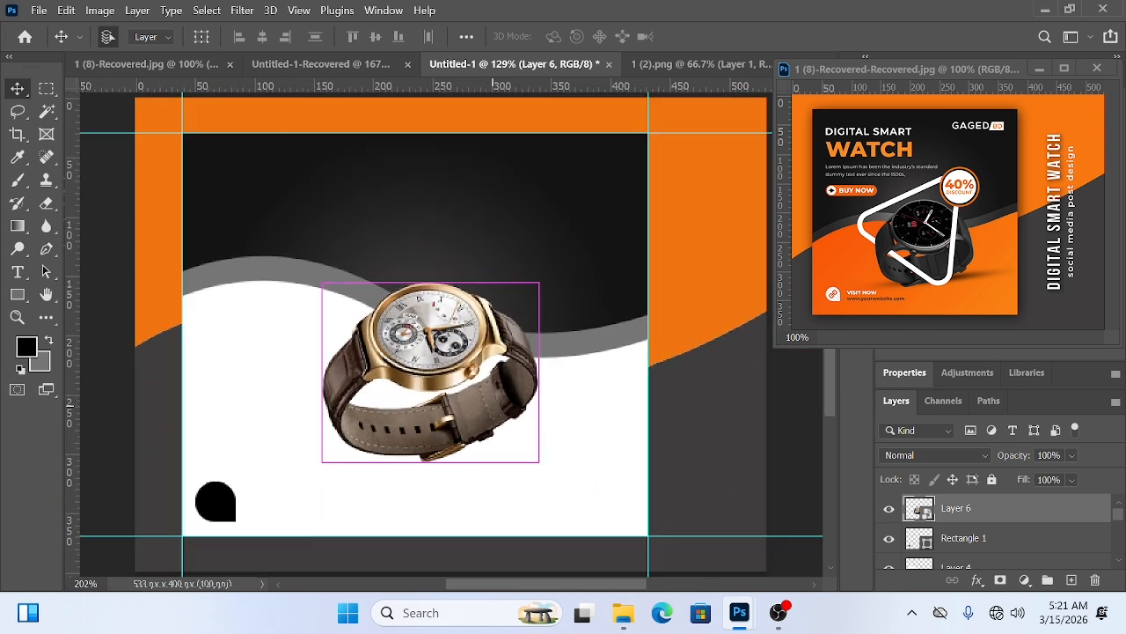
{"action": "left_click", "coordinate": [977, 538]}
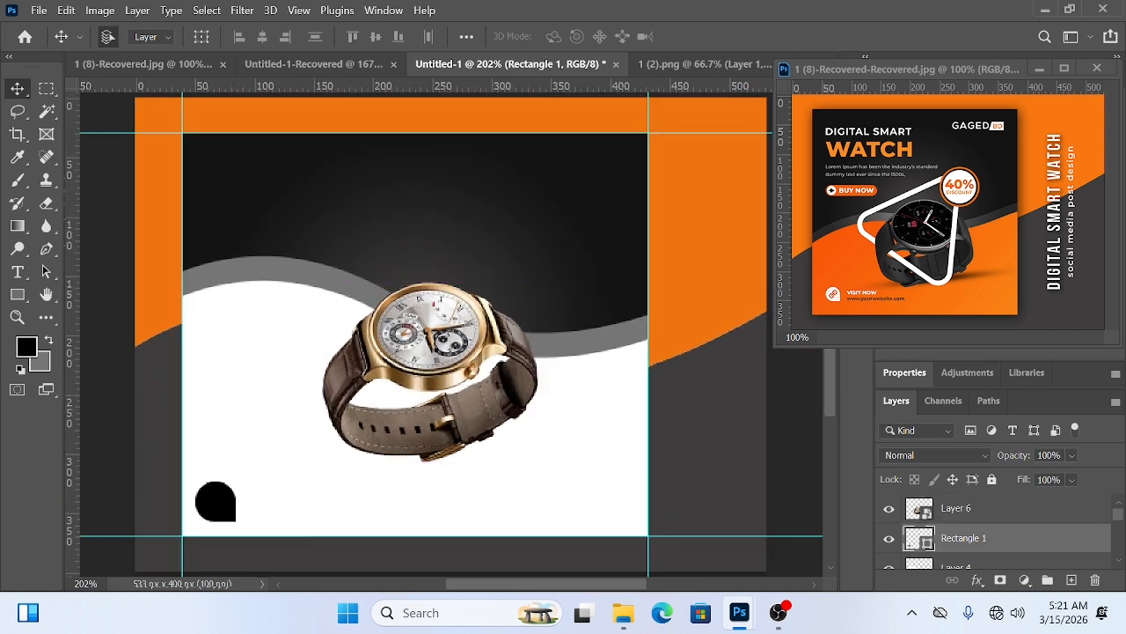
{"action": "left_click", "coordinate": [1072, 581]}
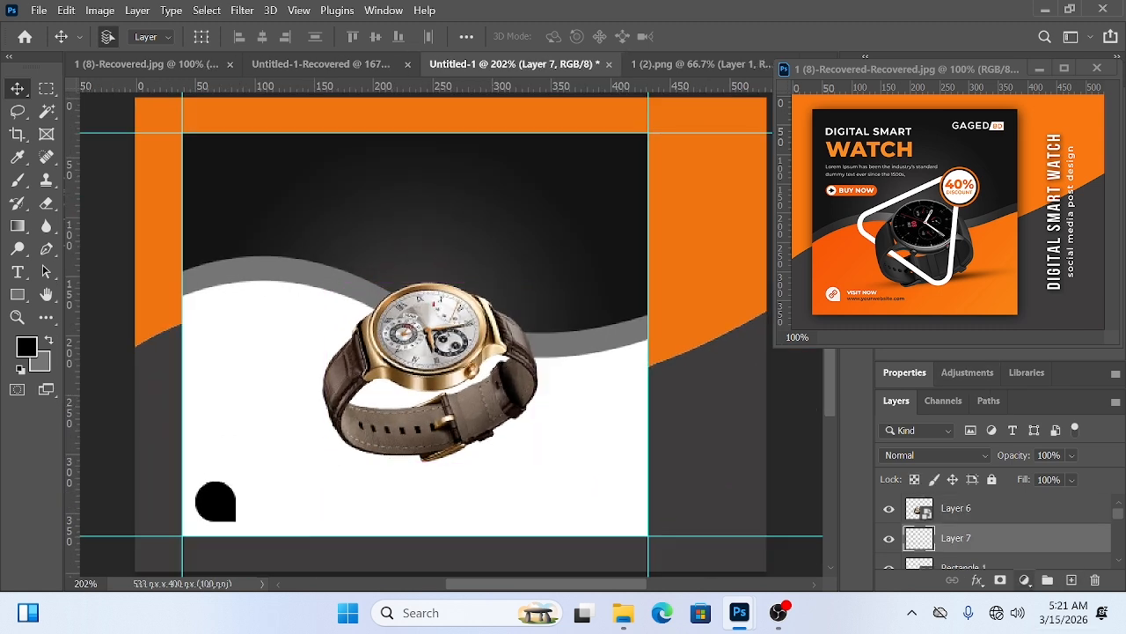
{"action": "left_click", "coordinate": [18, 248]}
{"action": "left_click", "coordinate": [17, 180]}
{"action": "right_click", "coordinate": [380, 256]}
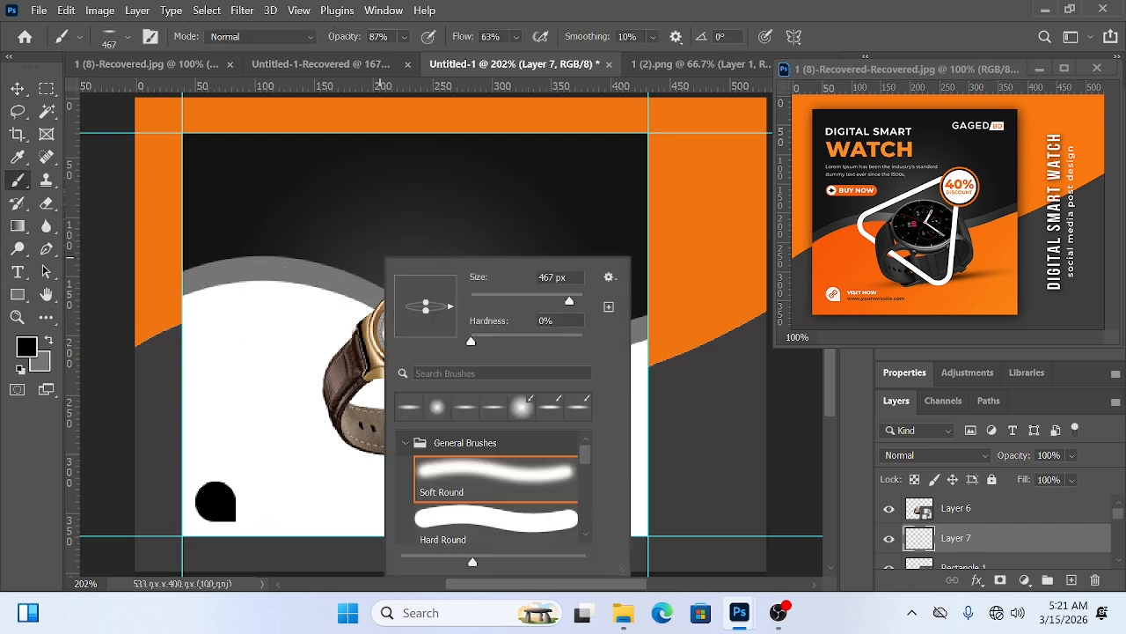
{"action": "left_click", "coordinate": [495, 480]}
{"action": "left_click_drag", "start_coordinate": [380, 256], "coordinate": [317, 256]}
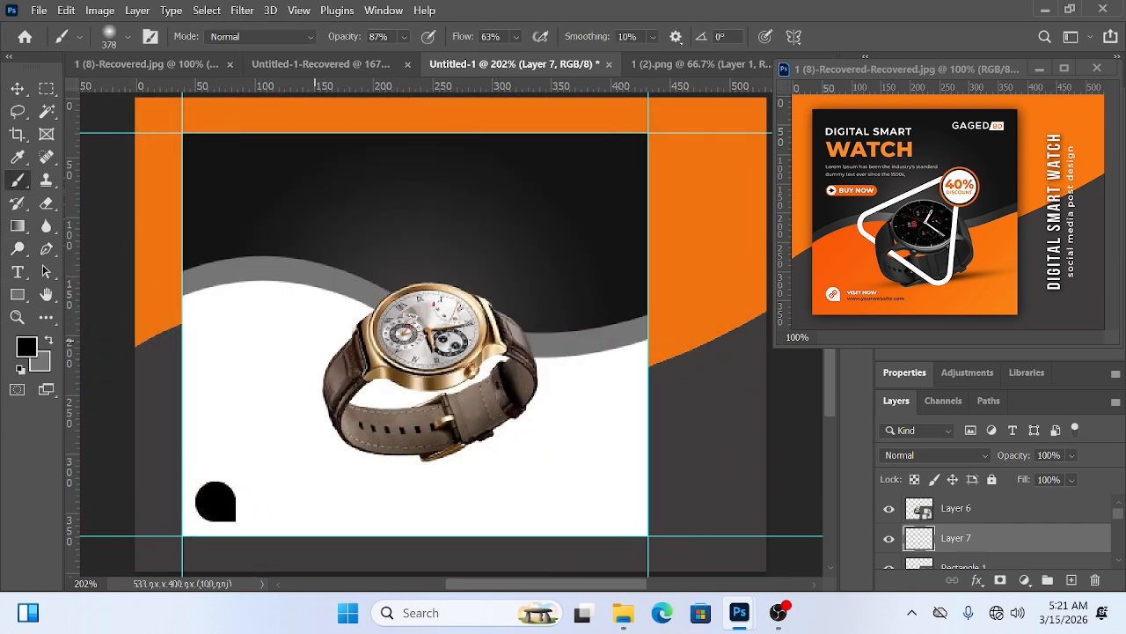
Paint a soft black dab beside the watch's strap with a round 285 px brush, undoing the first trial dab.
{"action": "left_click", "coordinate": [438, 340]}
{"action": "key", "text": "ctrl+z"}
{"action": "right_click", "coordinate": [435, 348]}
{"action": "right_click", "coordinate": [392, 341]}
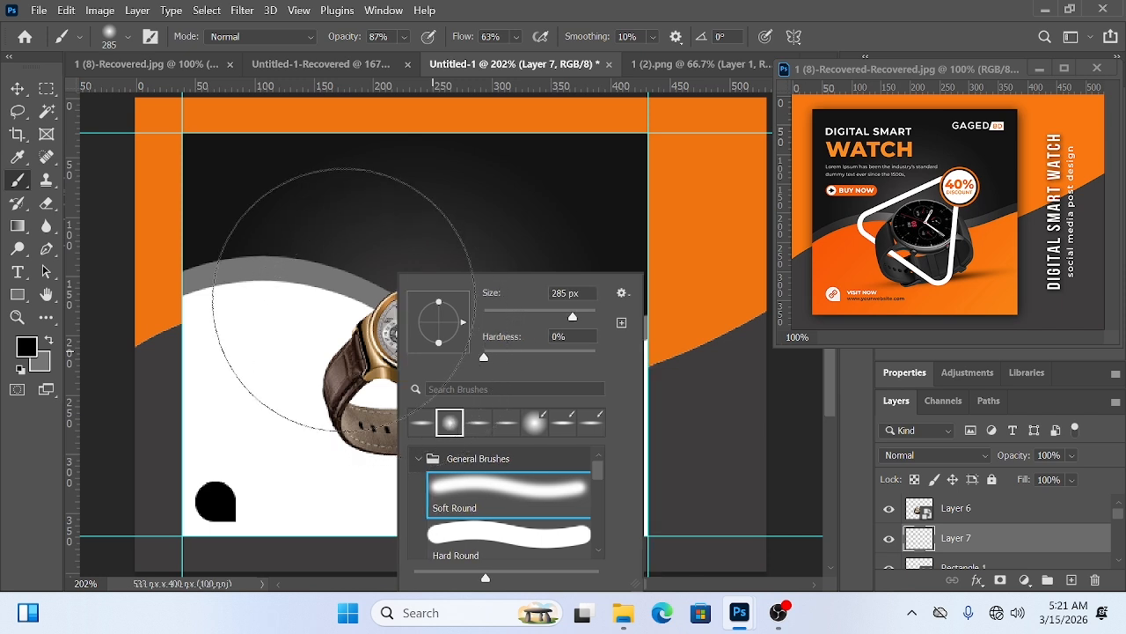
{"action": "left_click", "coordinate": [17, 89]}
{"action": "left_click", "coordinate": [17, 180]}
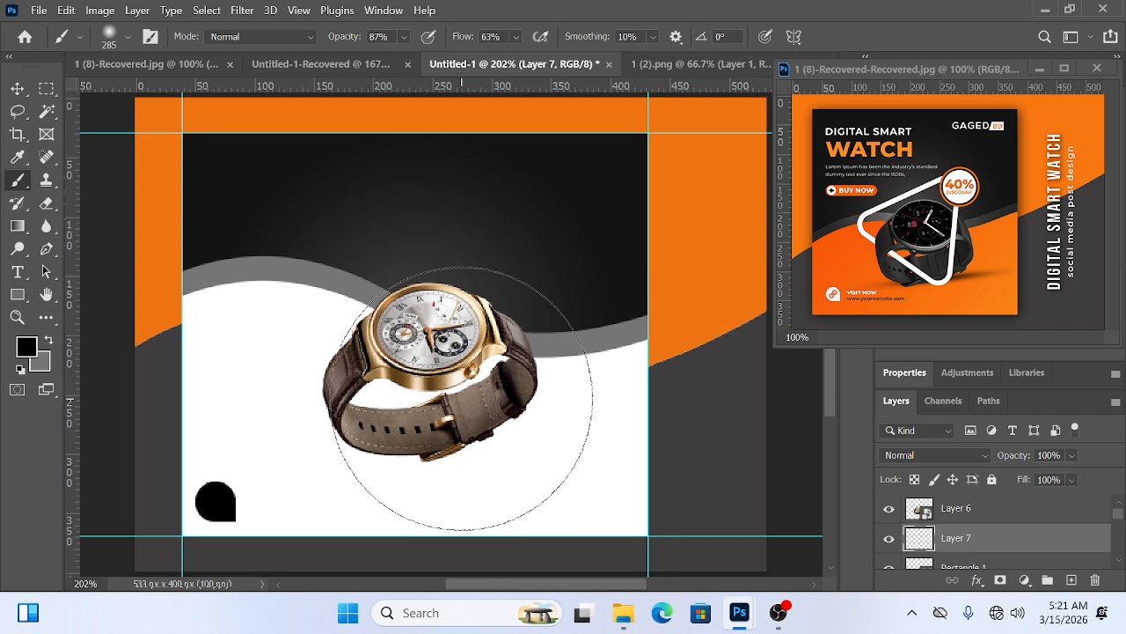
{"action": "left_click", "coordinate": [462, 398]}
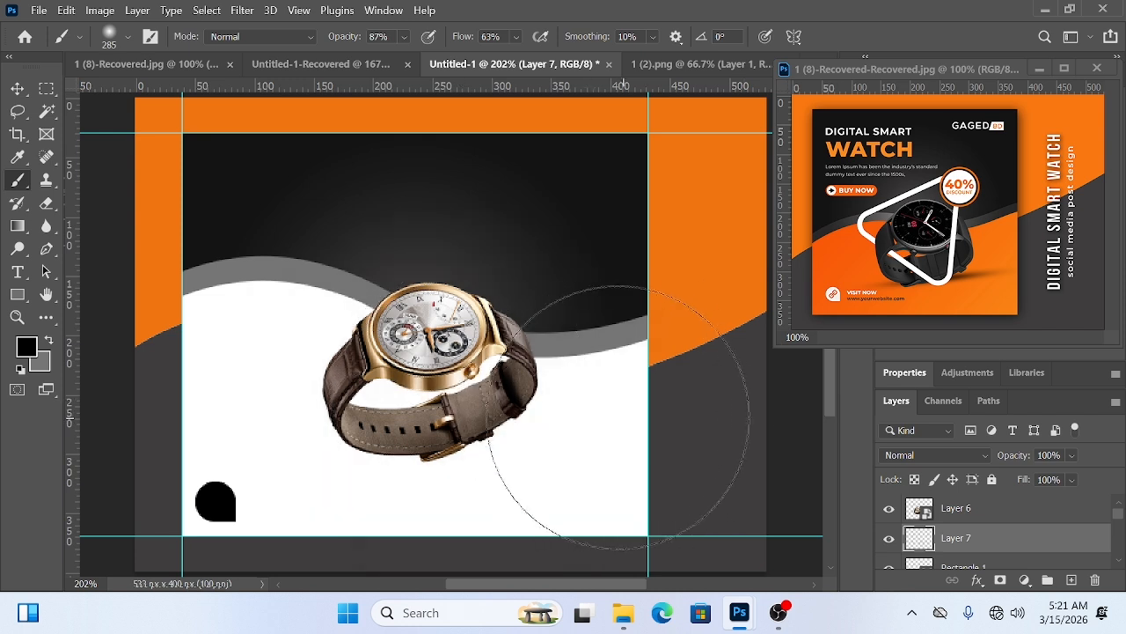
{"action": "left_click", "coordinate": [689, 429]}
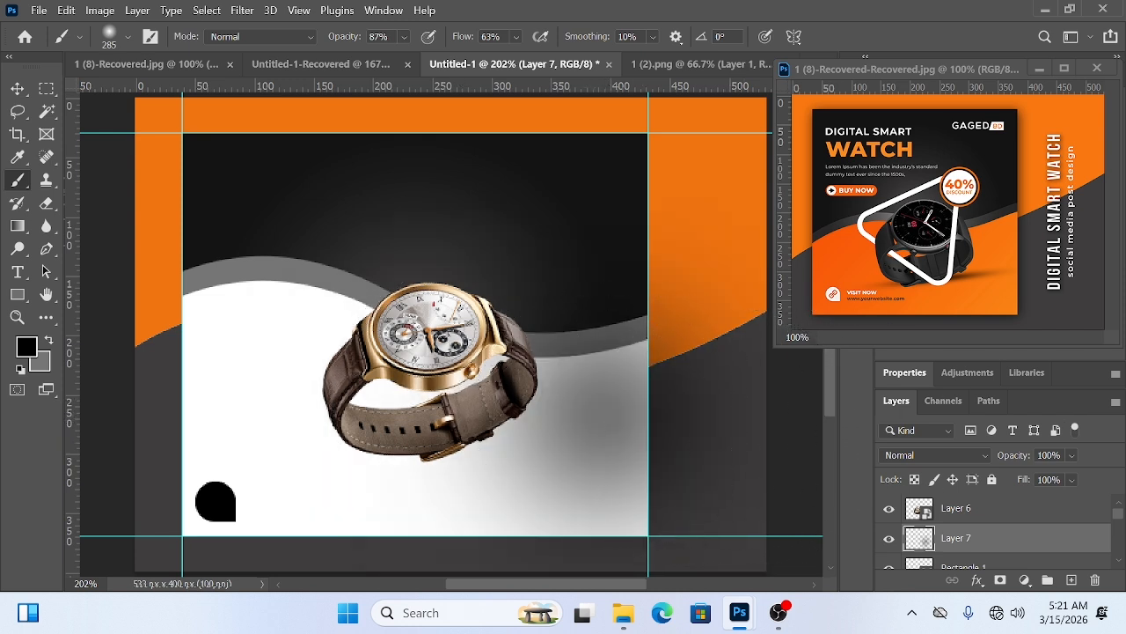
Squash the black dab to about 7.83% height and move it beneath the watch as a flat shadow.
{"action": "key", "text": "ctrl+t"}
{"action": "left_click_drag", "start_coordinate": [548, 143], "coordinate": [549, 538]}
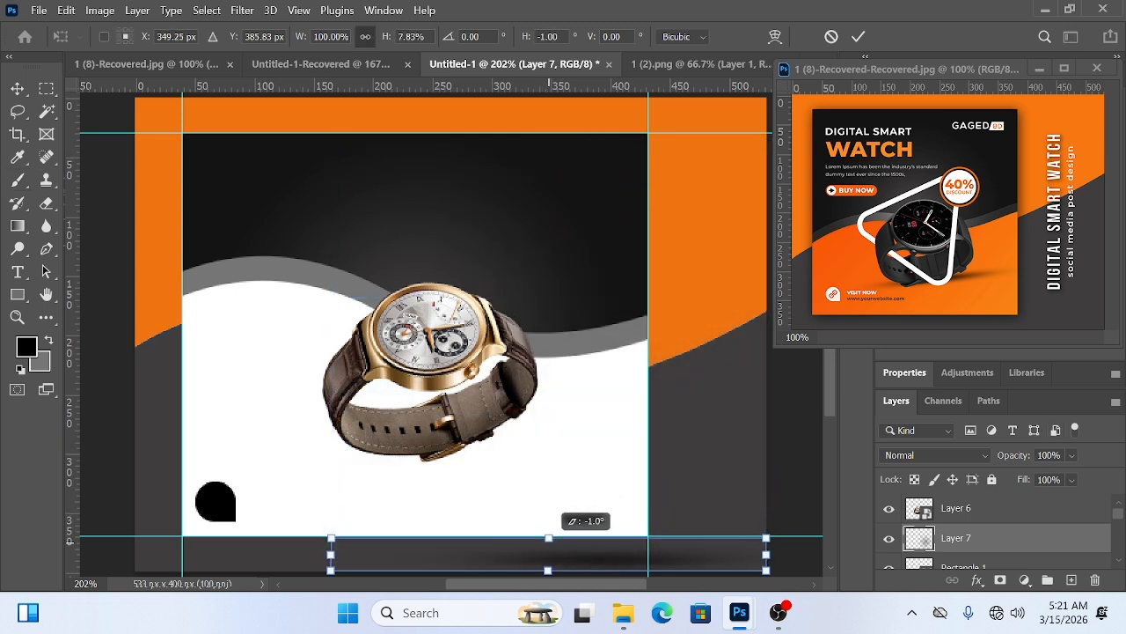
{"action": "key", "text": "Return"}
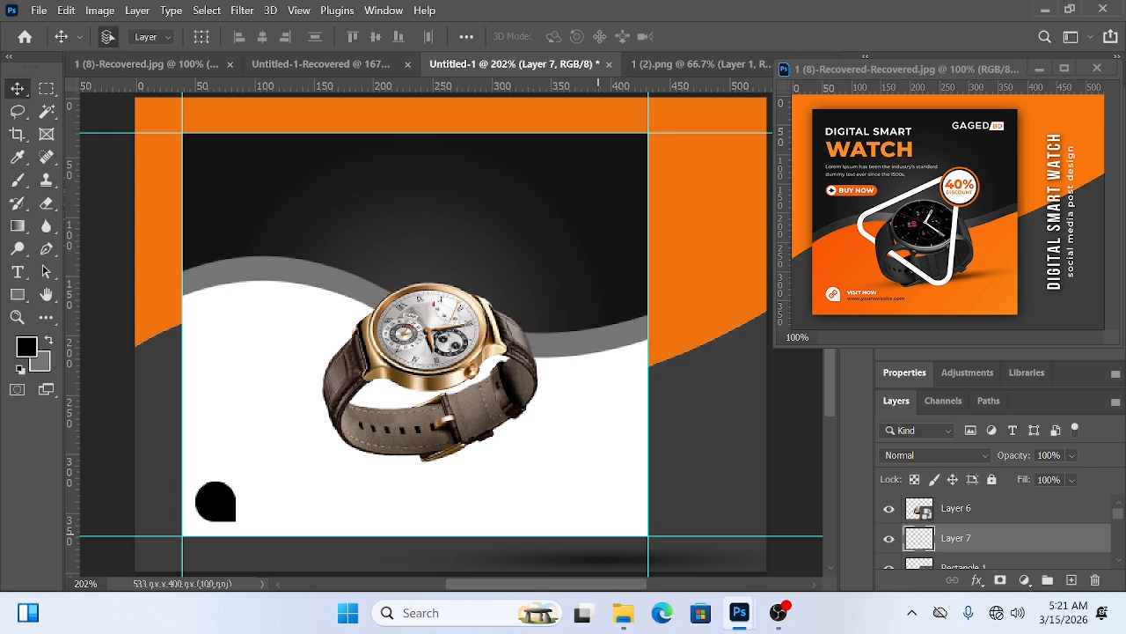
{"action": "left_click_drag", "start_coordinate": [608, 554], "coordinate": [497, 453]}
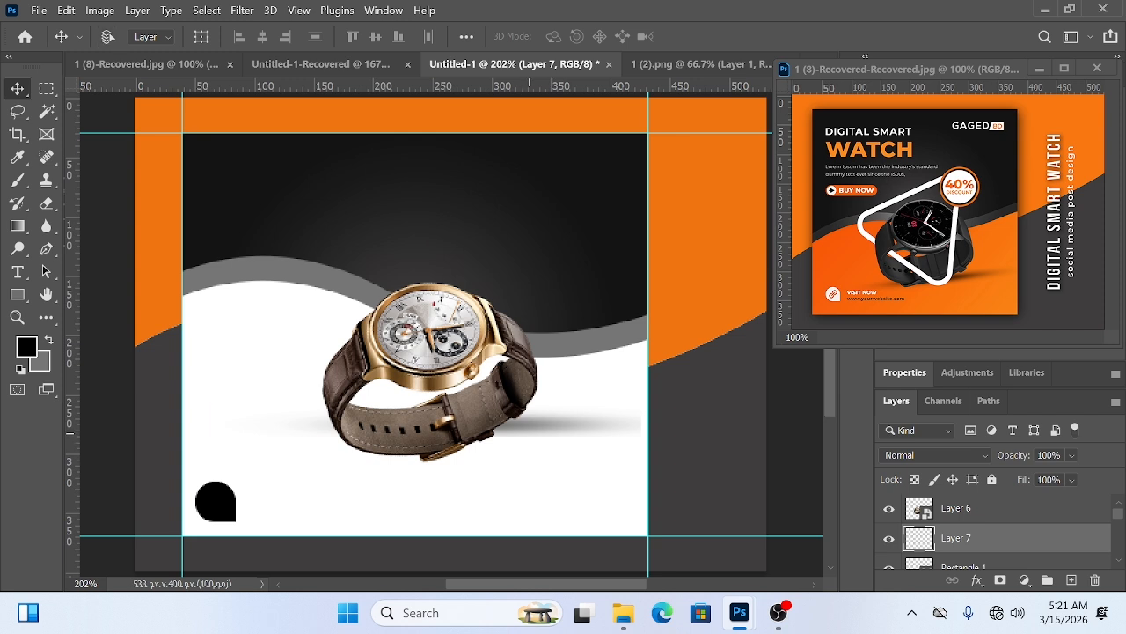
Undo the squashed shadow, including its painted dab and its new layer.
{"action": "key", "text": "ctrl+z"}
{"action": "key", "text": "ctrl+z"}
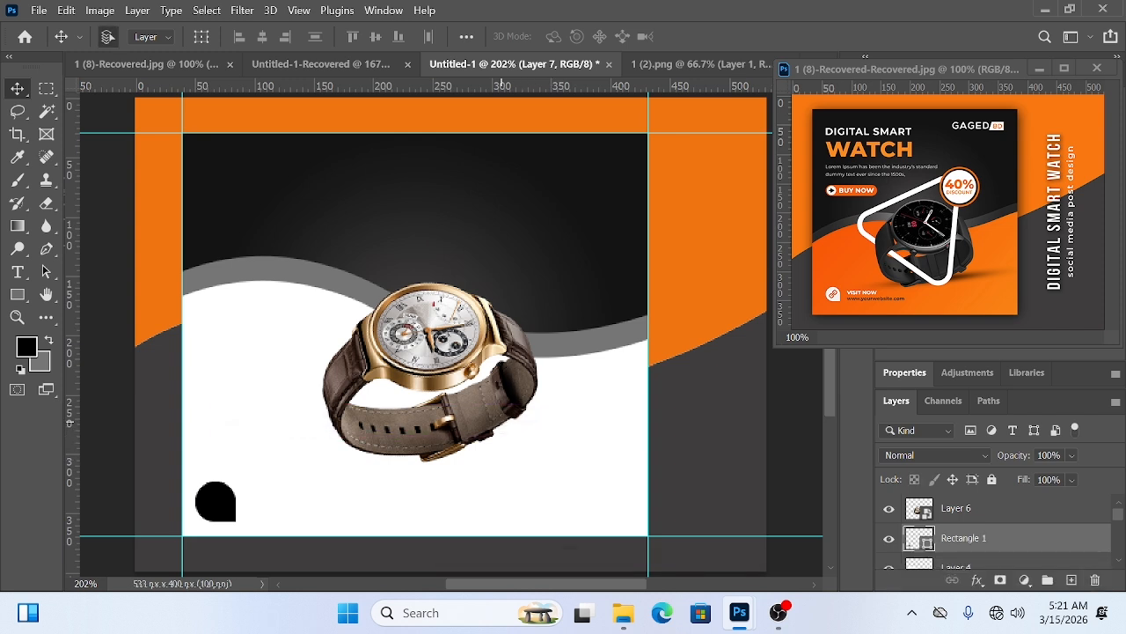
{"action": "key", "text": "ctrl+z"}
Add a new layer beneath the watch and set the Soft Round brush to 205 px with a flattened elliptical tip.
{"action": "key", "text": "b"}
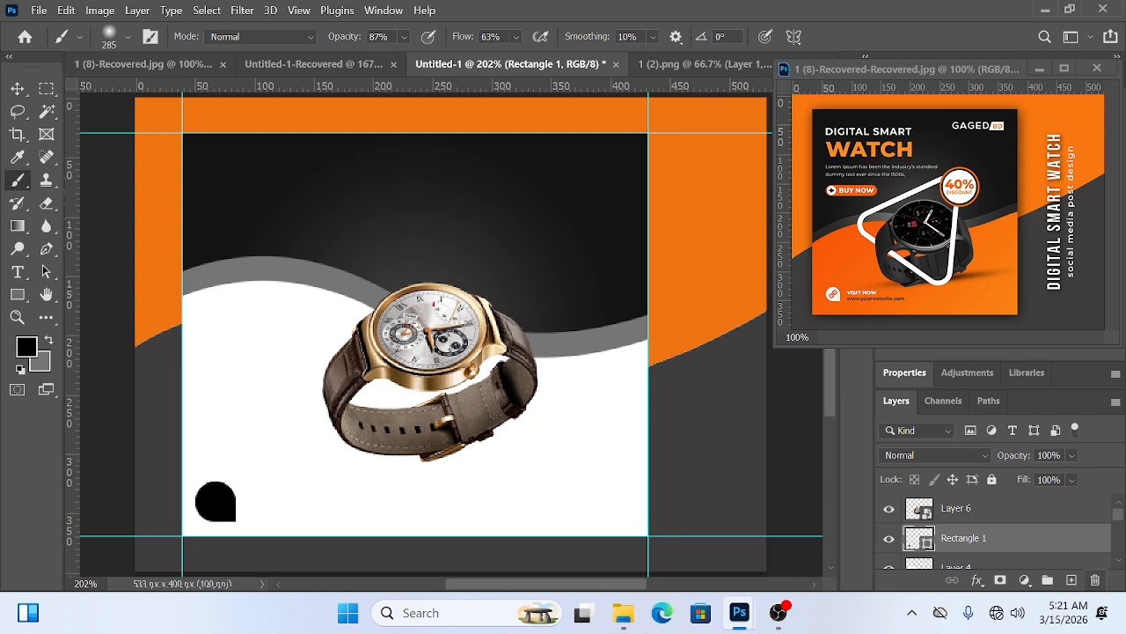
{"action": "left_click", "coordinate": [1071, 580]}
{"action": "left_click_drag", "start_coordinate": [374, 387], "coordinate": [317, 390]}
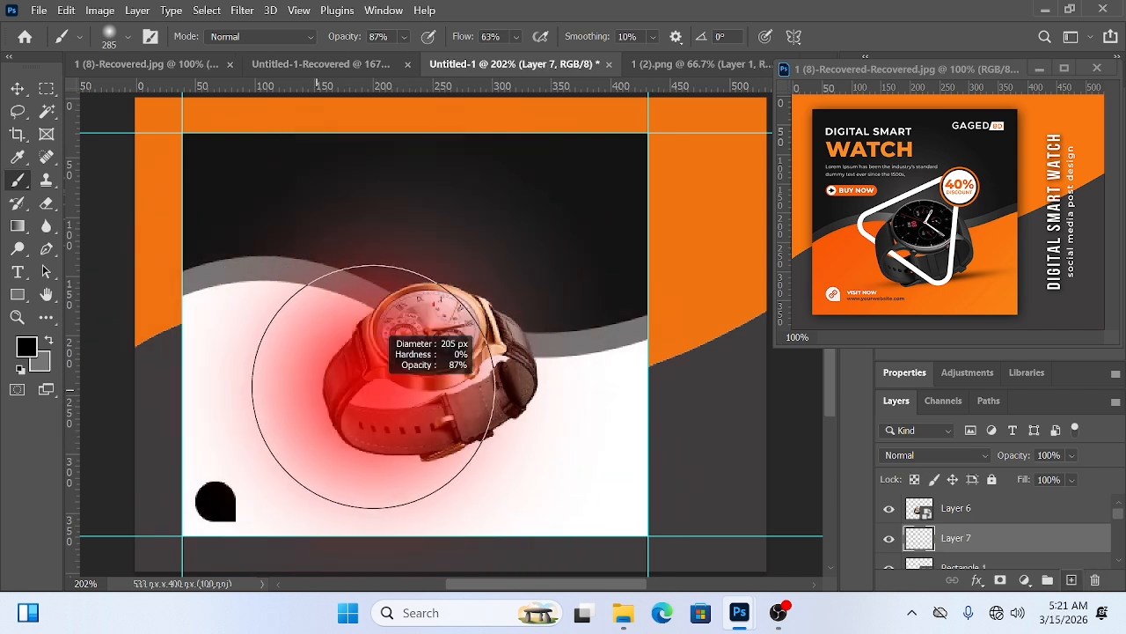
{"action": "right_click", "coordinate": [421, 399]}
{"action": "left_click_drag", "start_coordinate": [467, 343], "coordinate": [467, 329]}
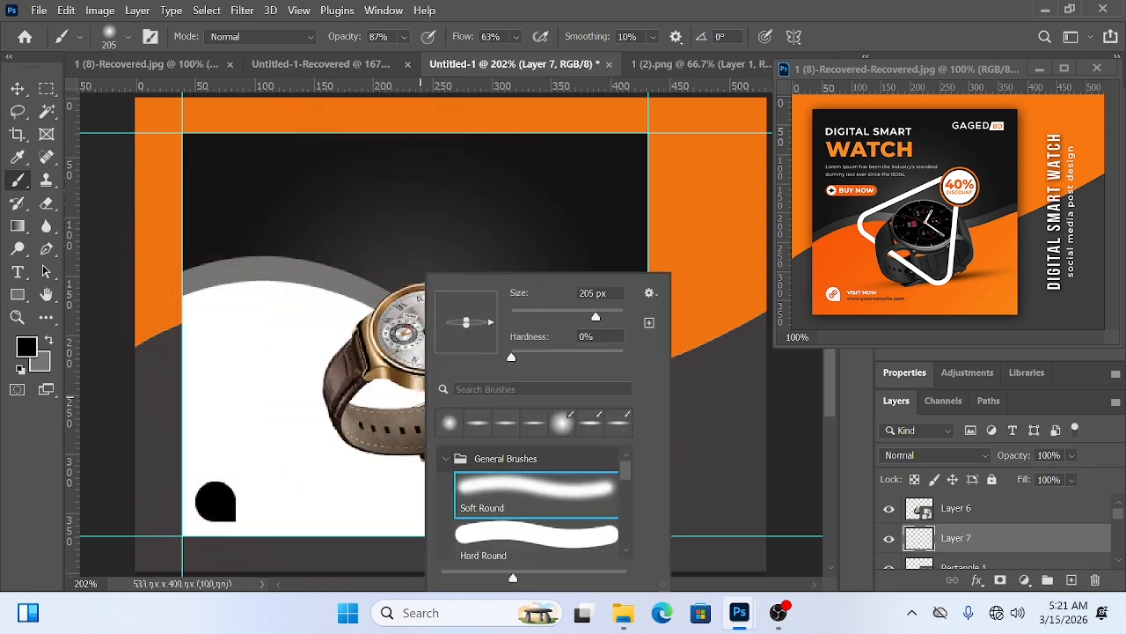
Paint one flat, soft black shadow under the buckle side of the watch, undoing the first dab placed too far over.
{"action": "left_click", "coordinate": [362, 471]}
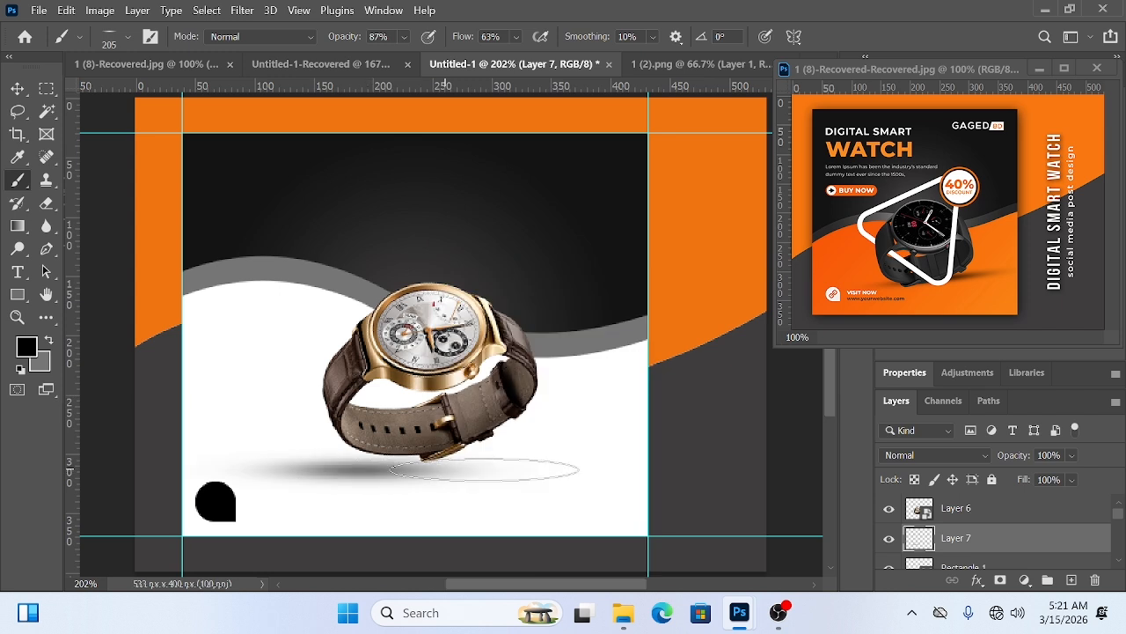
{"action": "key", "text": "ctrl+z"}
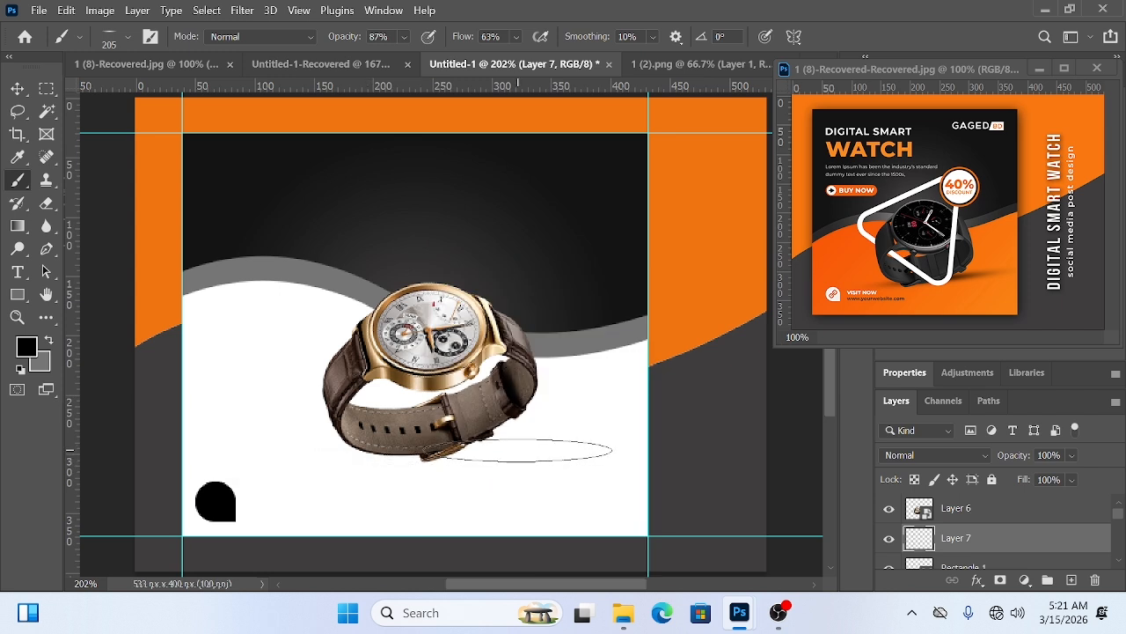
{"action": "left_click", "coordinate": [532, 450]}
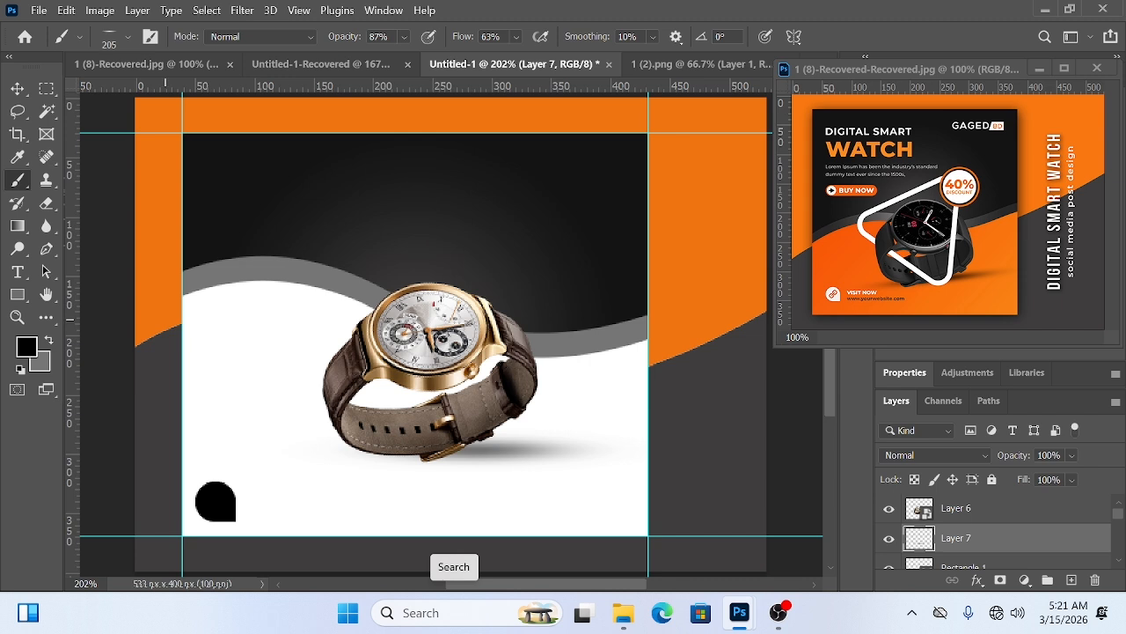
{"action": "left_click", "coordinate": [18, 88]}
{"action": "scroll", "coordinate": [518, 453], "scroll_direction": "down", "scroll_amount": 2}
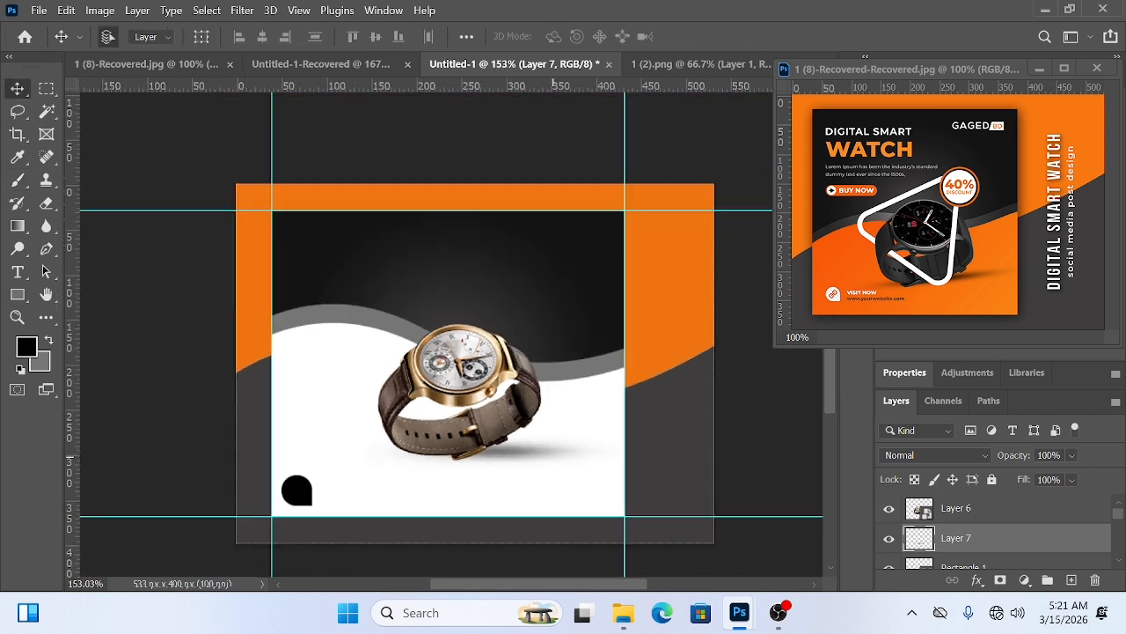
{"action": "scroll", "coordinate": [554, 450], "scroll_direction": "up", "scroll_amount": 1}
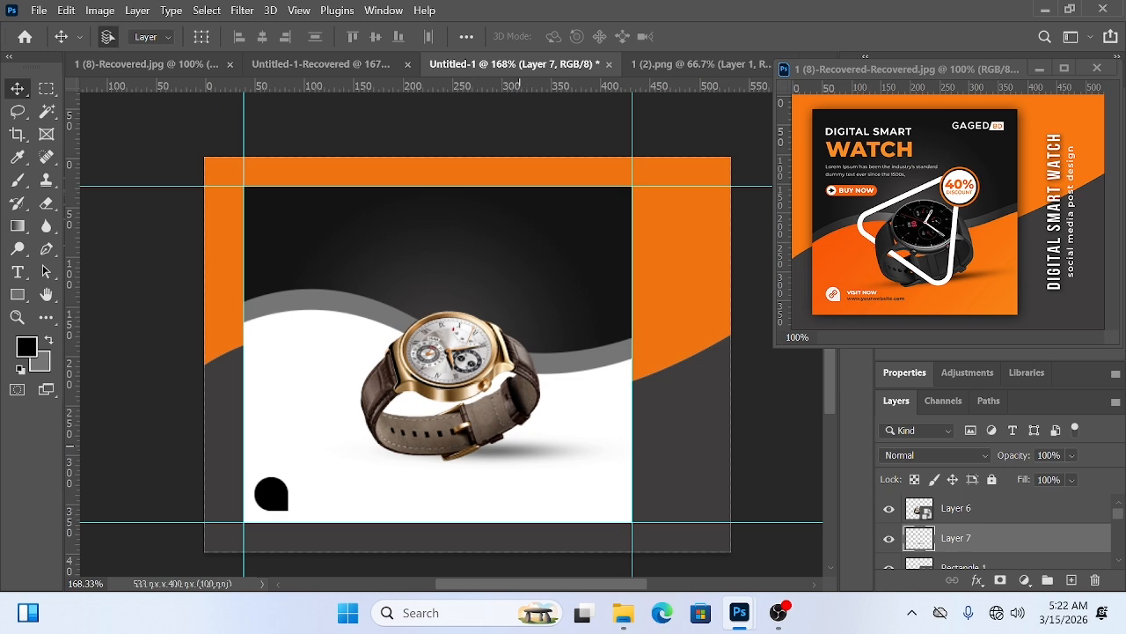
{"action": "scroll", "coordinate": [519, 446], "scroll_direction": "up", "scroll_amount": 1}
{"action": "scroll", "coordinate": [524, 446], "scroll_direction": "down", "scroll_amount": 1}
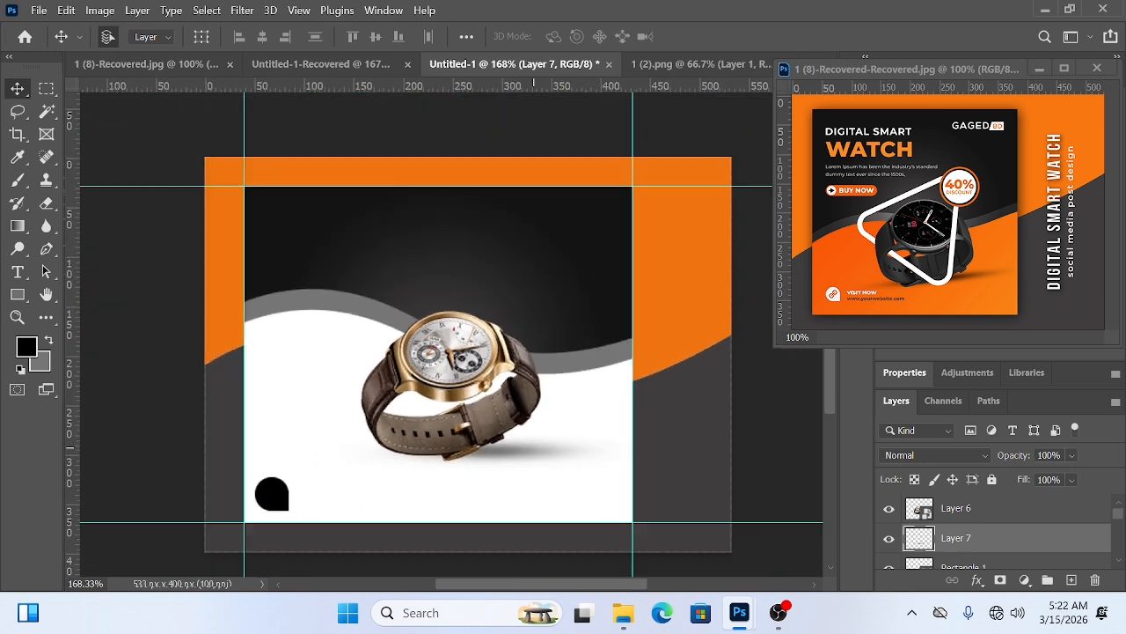
{"action": "scroll", "coordinate": [534, 448], "scroll_direction": "up", "scroll_amount": 2}
{"action": "scroll", "coordinate": [526, 448], "scroll_direction": "down", "scroll_amount": 1}
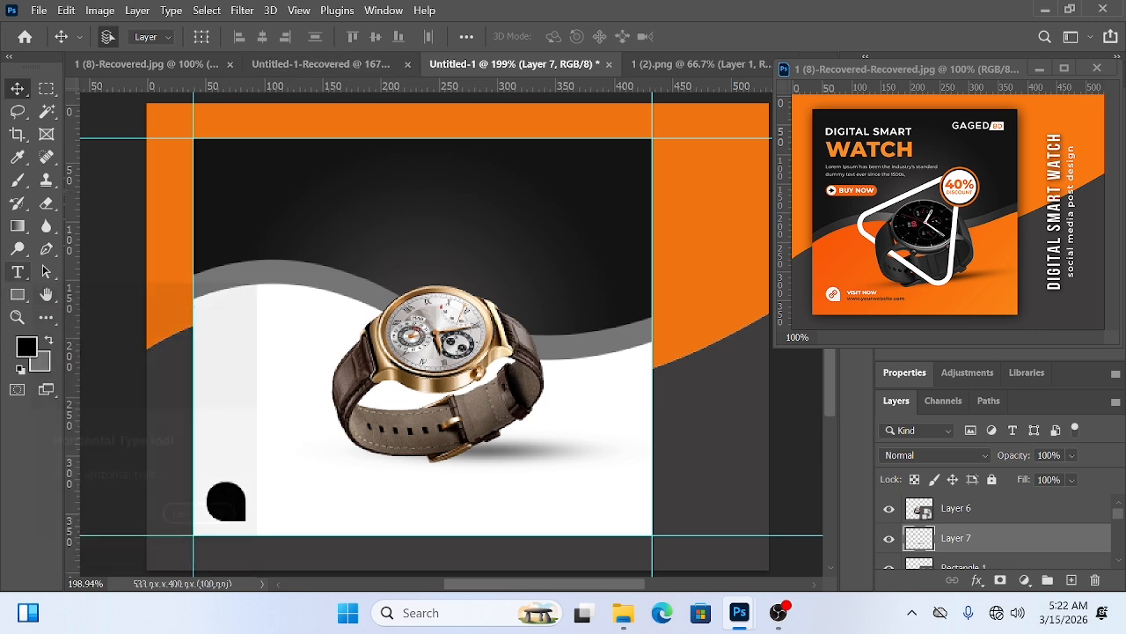
Draw a triangle shape about 230 px wide and 176 px high around and behind the watch.
{"action": "right_click", "coordinate": [17, 294]}
{"action": "left_click", "coordinate": [92, 310]}
{"action": "right_click", "coordinate": [17, 294]}
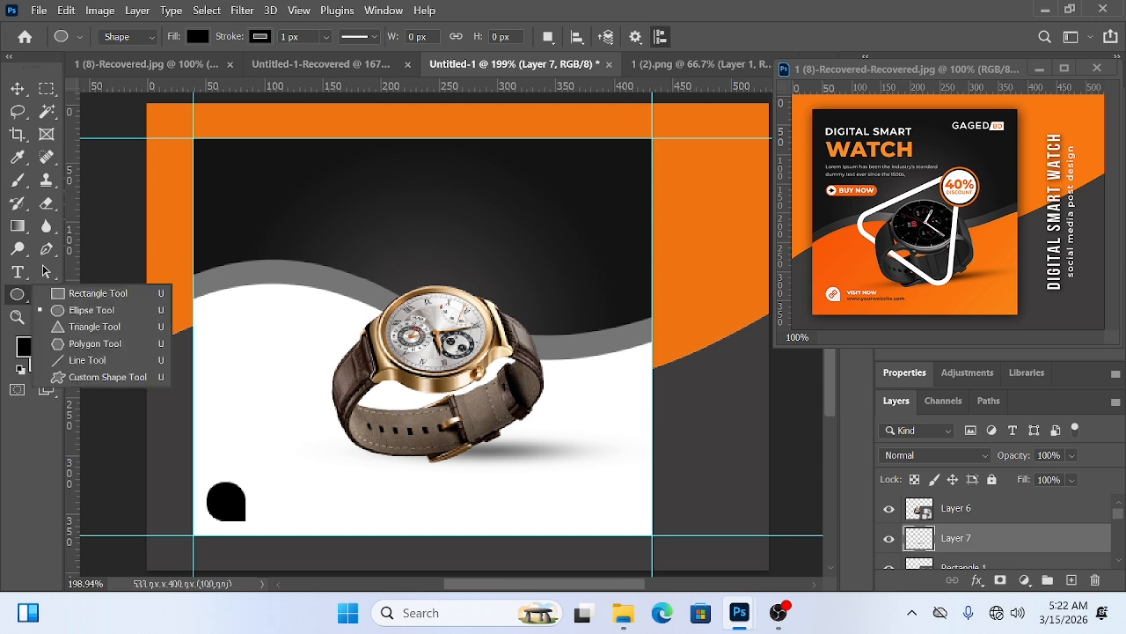
{"action": "left_click", "coordinate": [94, 326]}
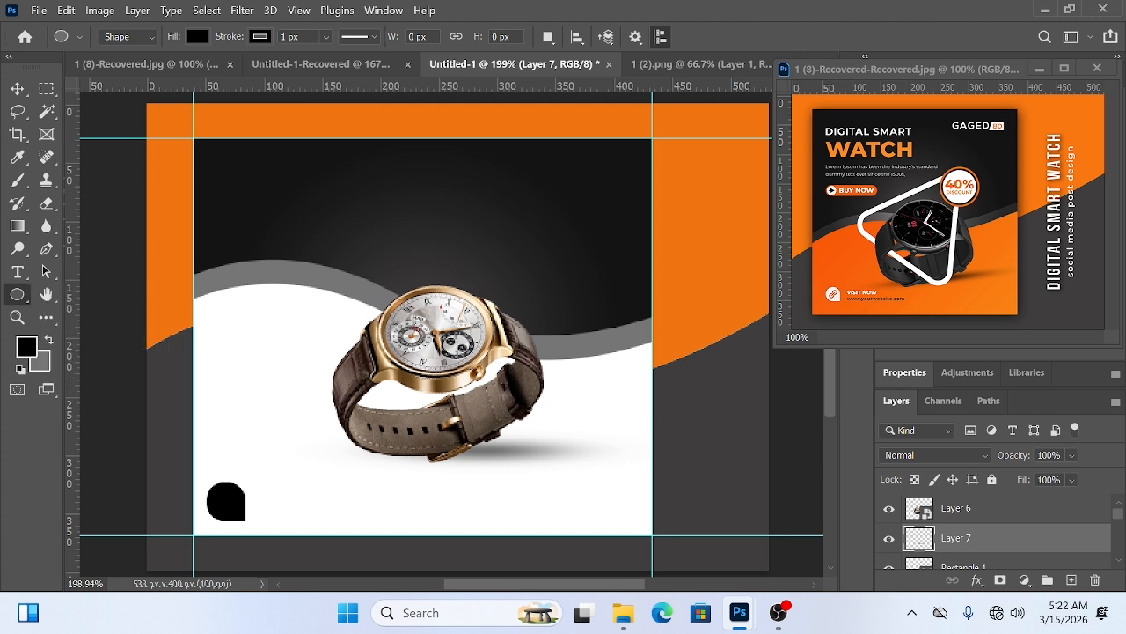
{"action": "left_click_drag", "start_coordinate": [282, 266], "coordinate": [551, 472]}
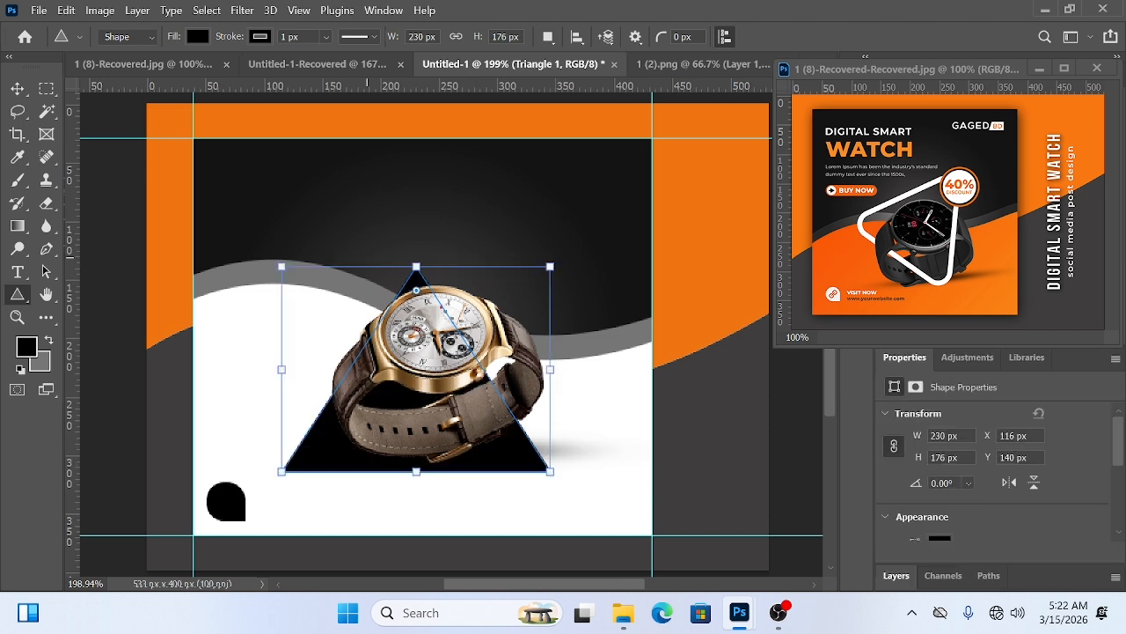
Remove the triangle's fill and set its black stroke width to about 14.78 px.
{"action": "left_click", "coordinate": [198, 37]}
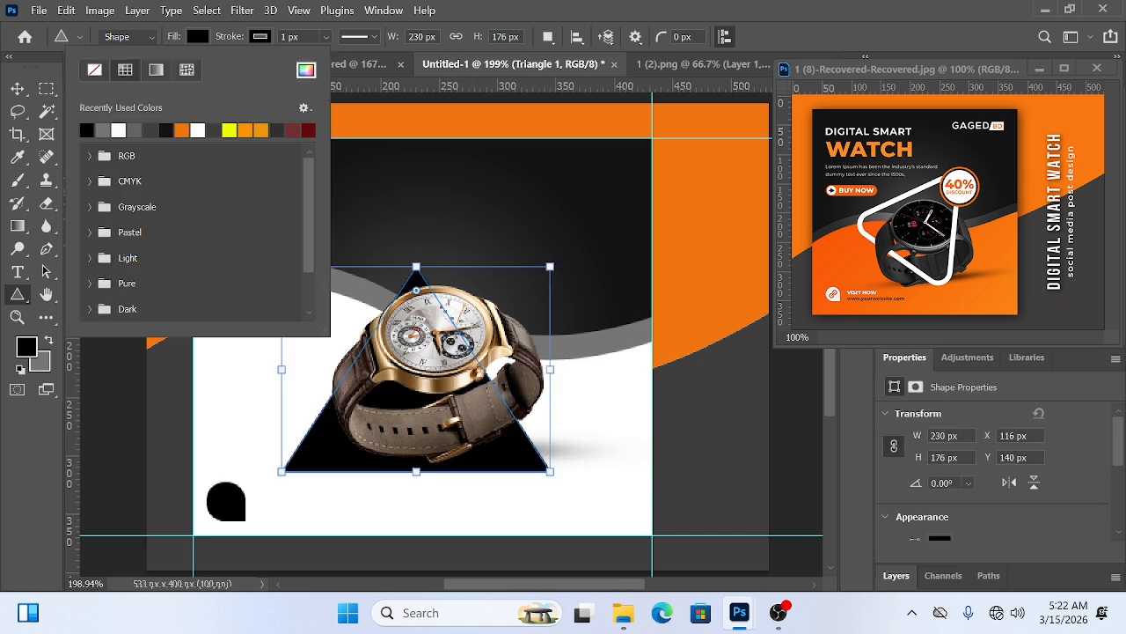
{"action": "left_click", "coordinate": [95, 70]}
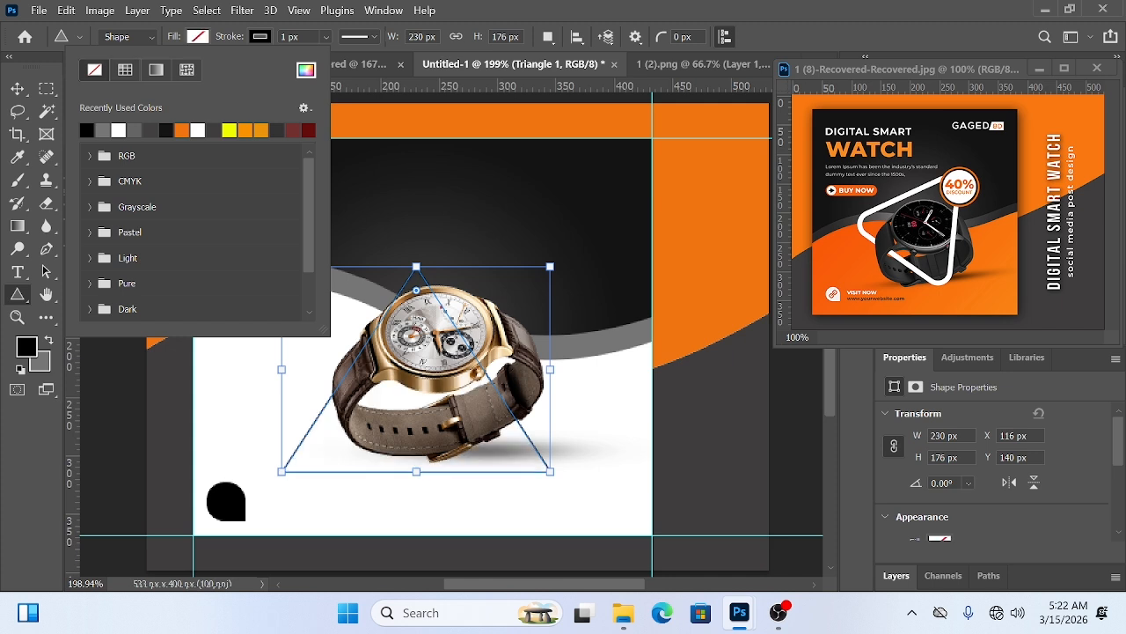
{"action": "left_click", "coordinate": [326, 37]}
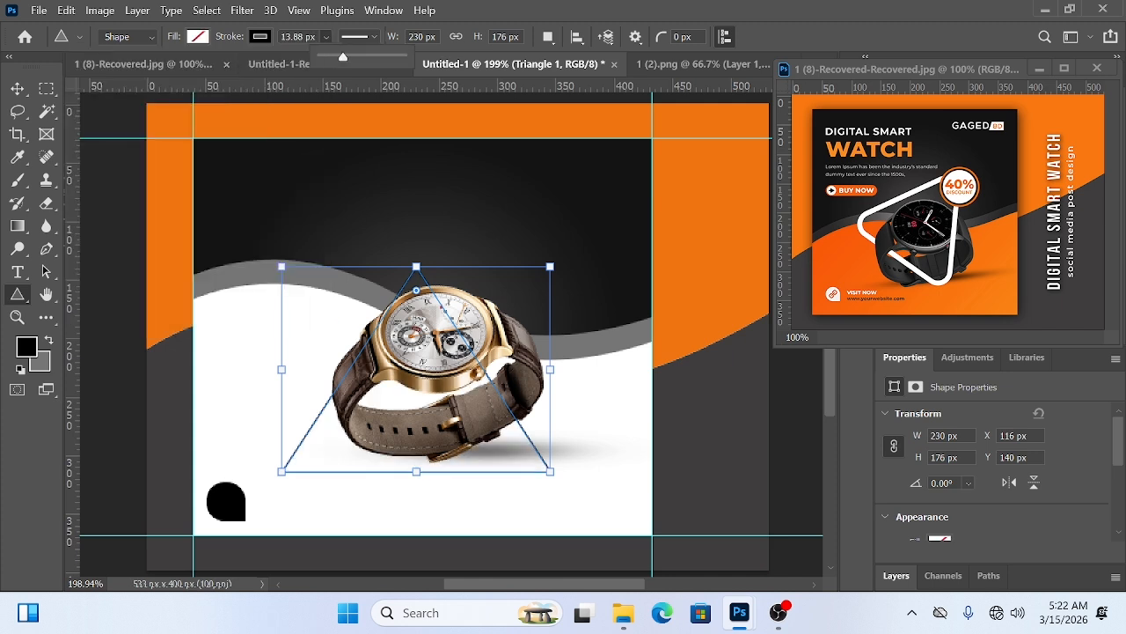
{"action": "left_click_drag", "start_coordinate": [344, 57], "coordinate": [347, 57]}
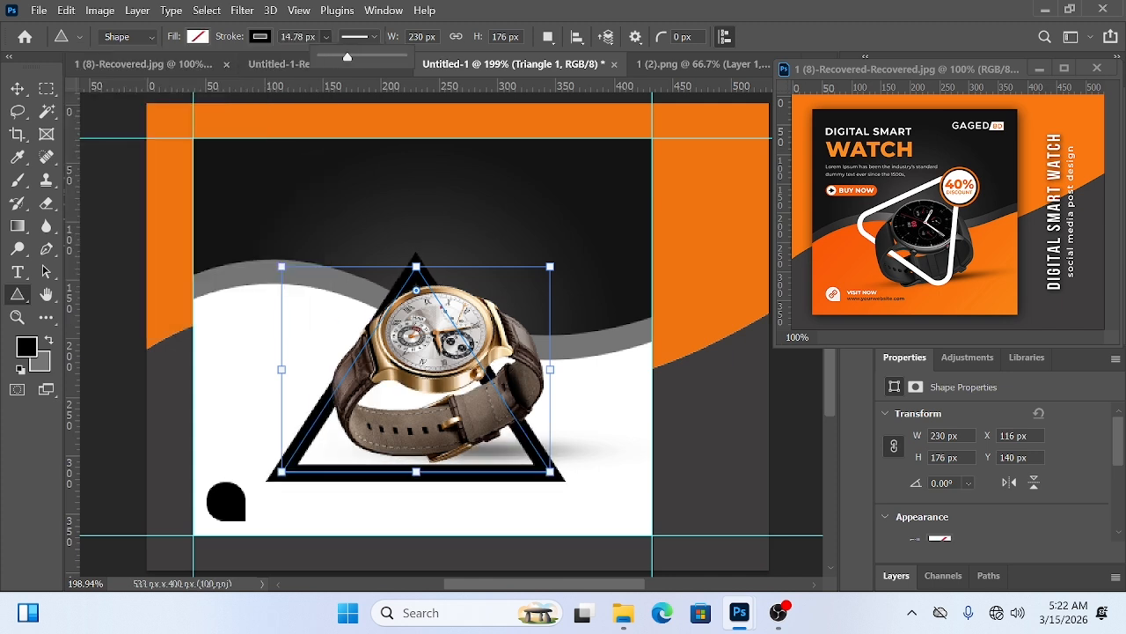
Round the triangle's corners and move it up behind the watch to about X 127.47 px, Y 126.22 px.
{"action": "left_click_drag", "start_coordinate": [416, 290], "coordinate": [417, 296]}
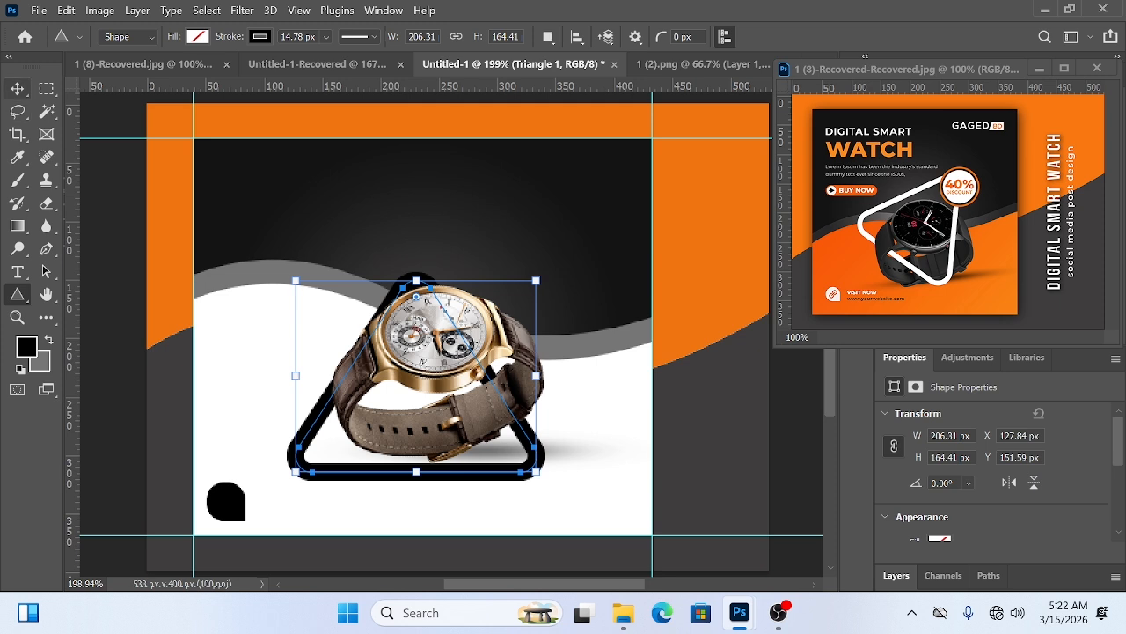
{"action": "key", "text": "v"}
{"action": "left_click_drag", "start_coordinate": [541, 464], "coordinate": [553, 443]}
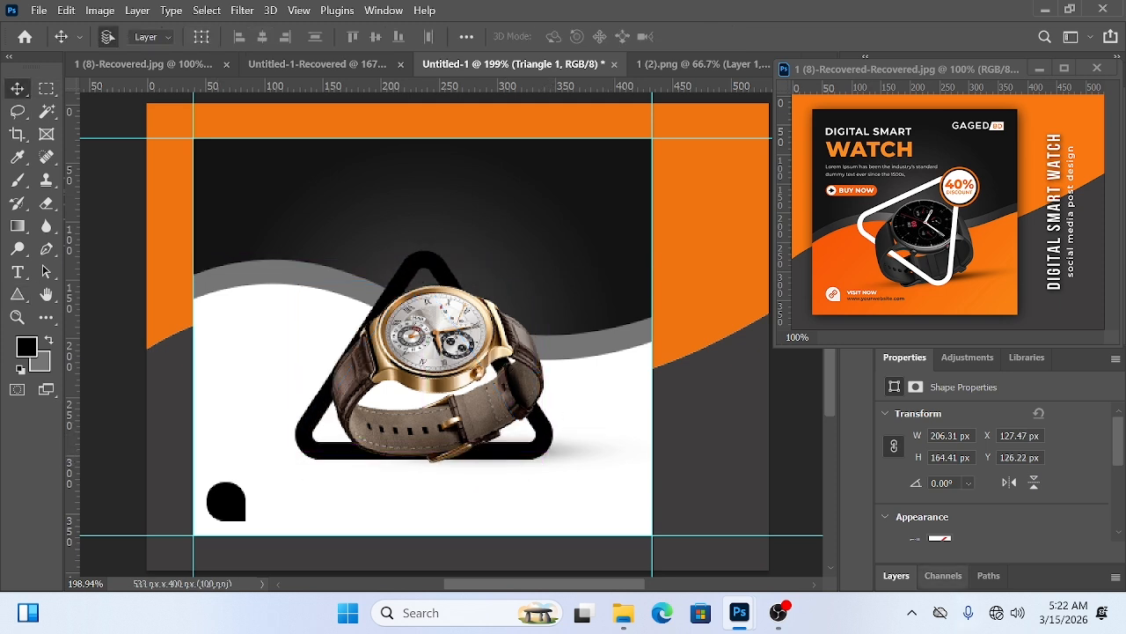
{"action": "left_click", "coordinate": [896, 576]}
{"action": "key", "text": "ctrl+t"}
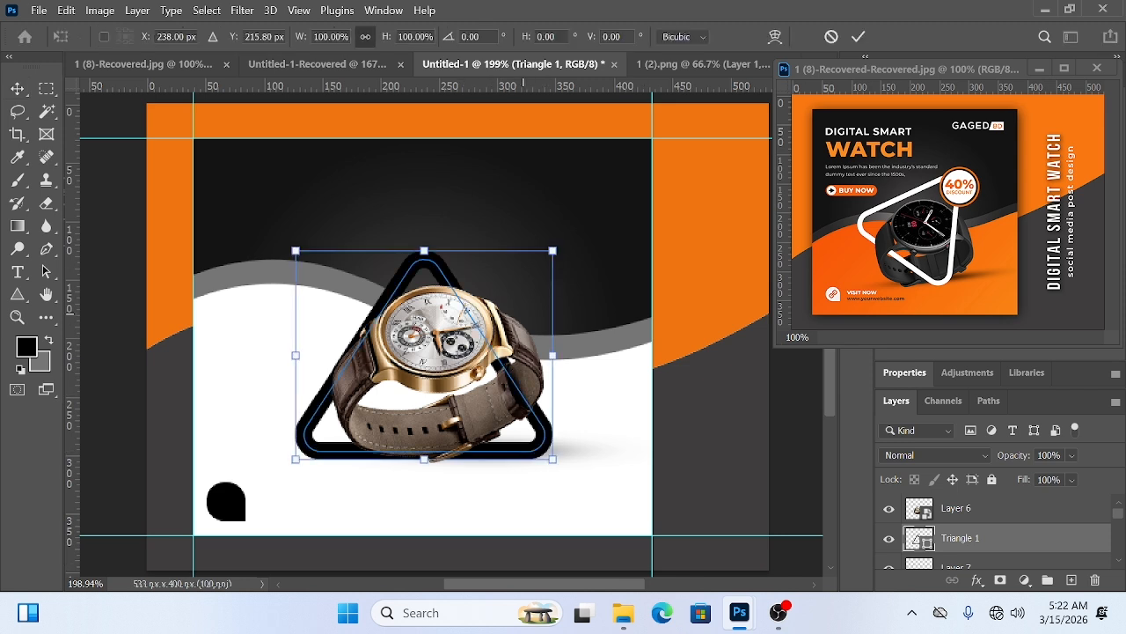
{"action": "key", "text": "Return"}
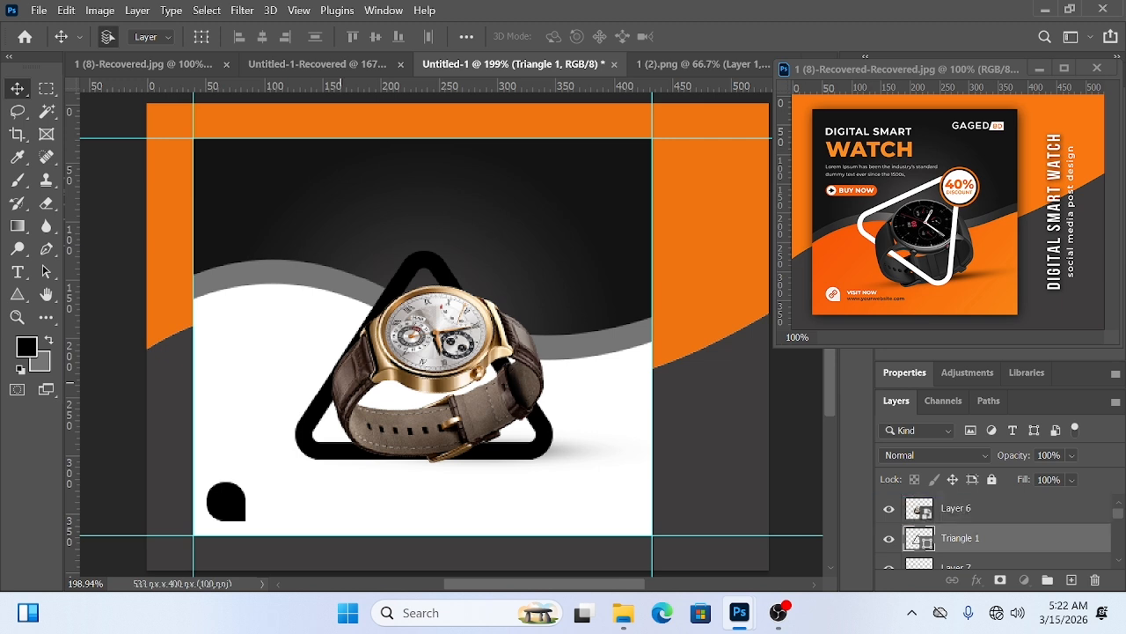
{"action": "left_click", "coordinate": [17, 294]}
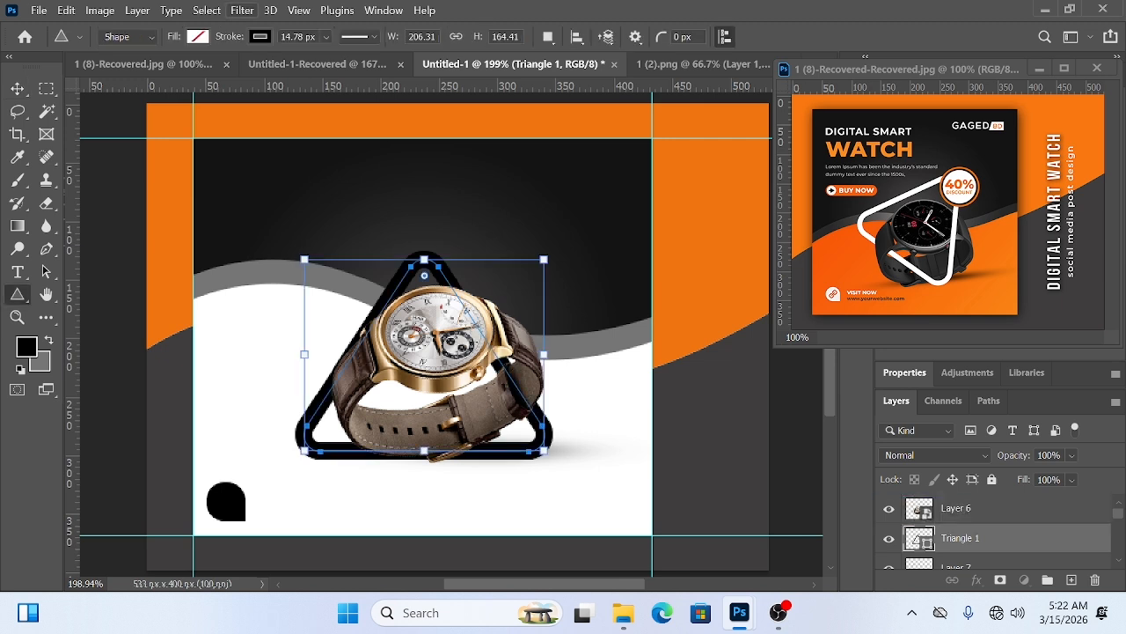
Change the triangle's stroke color to yellow and move the triangle layer above the watch layer.
{"action": "left_click", "coordinate": [260, 37]}
{"action": "left_click", "coordinate": [291, 130]}
{"action": "left_click", "coordinate": [17, 88]}
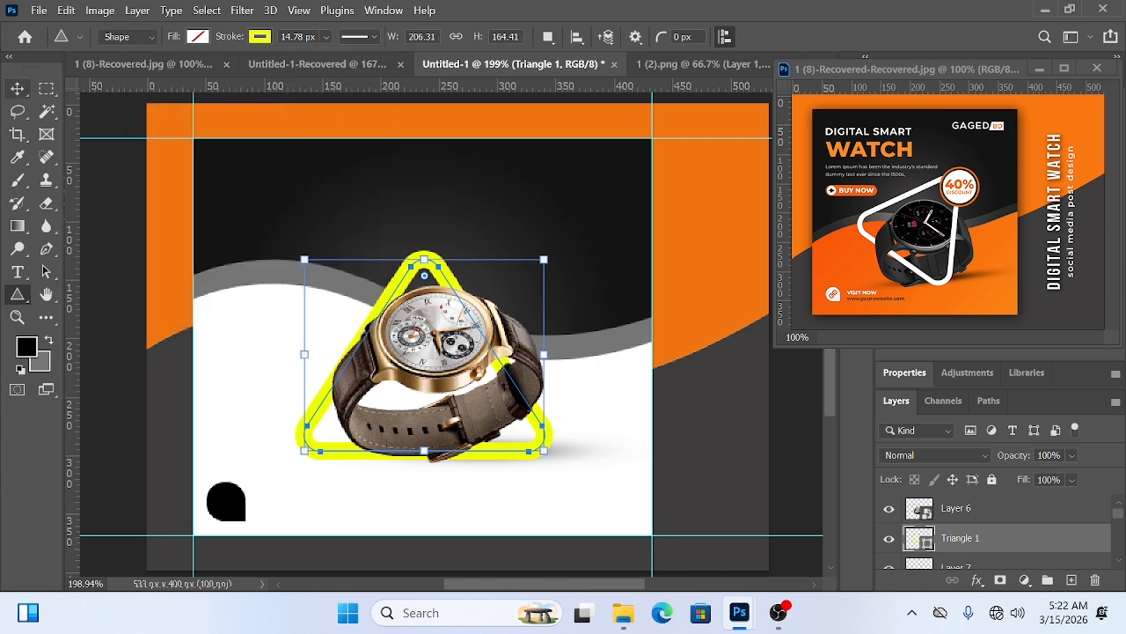
{"action": "left_click_drag", "start_coordinate": [961, 537], "coordinate": [961, 501]}
Rotate the yellow triangle 34.32°, scale it to 105.23% and place it around the watch at about X 252.51 px, Y 193.41 px.
{"action": "left_click_drag", "start_coordinate": [519, 443], "coordinate": [523, 451]}
{"action": "key", "text": "ctrl+space"}
{"action": "left_click", "coordinate": [480, 332]}
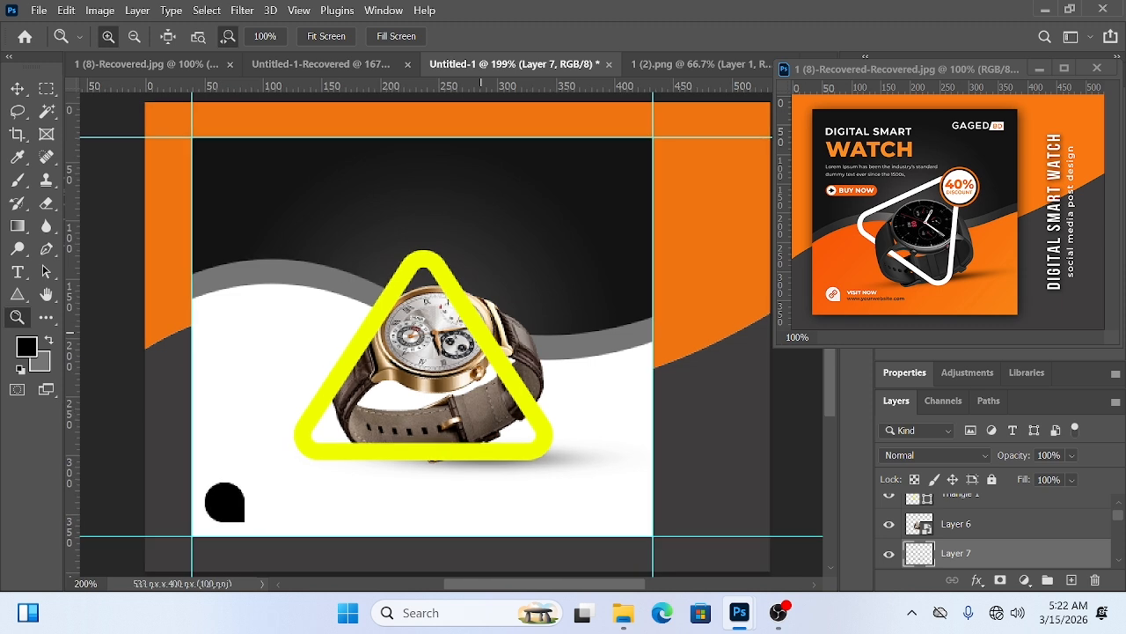
{"action": "left_click", "coordinate": [535, 429]}
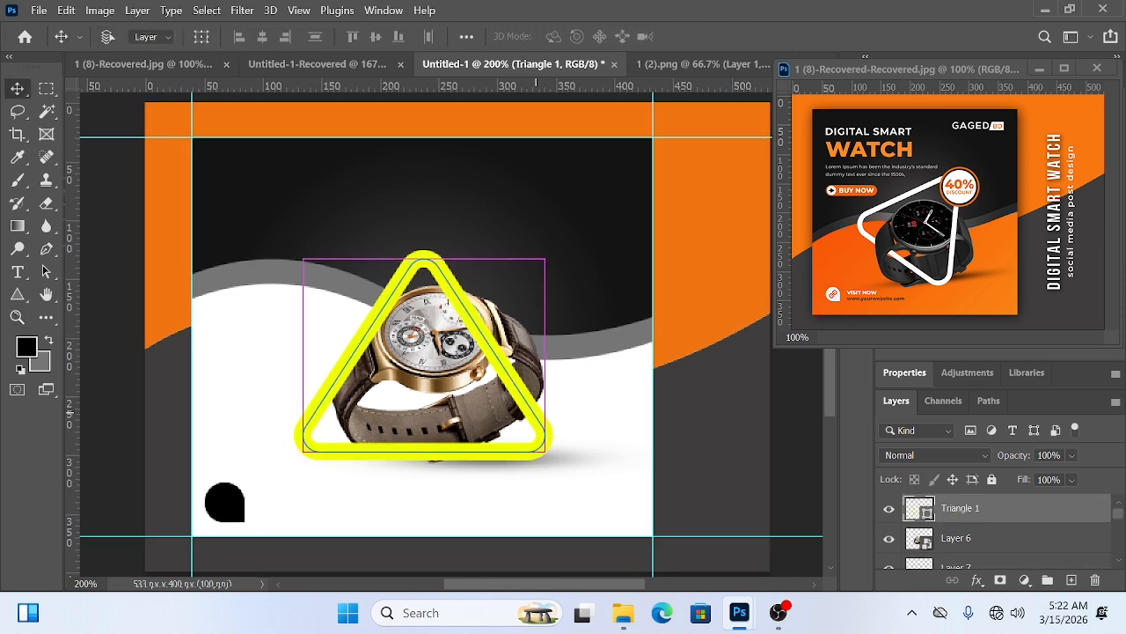
{"action": "key", "text": "ctrl+t"}
{"action": "left_click_drag", "start_coordinate": [562, 460], "coordinate": [469, 493]}
{"action": "left_click_drag", "start_coordinate": [479, 411], "coordinate": [485, 409]}
{"action": "mouse_move", "coordinate": [500, 367]}
{"action": "left_mouse_down"}
{"action": "mouse_move", "coordinate": [519, 373]}
{"action": "mouse_move", "coordinate": [505, 368]}
{"action": "left_mouse_up"}
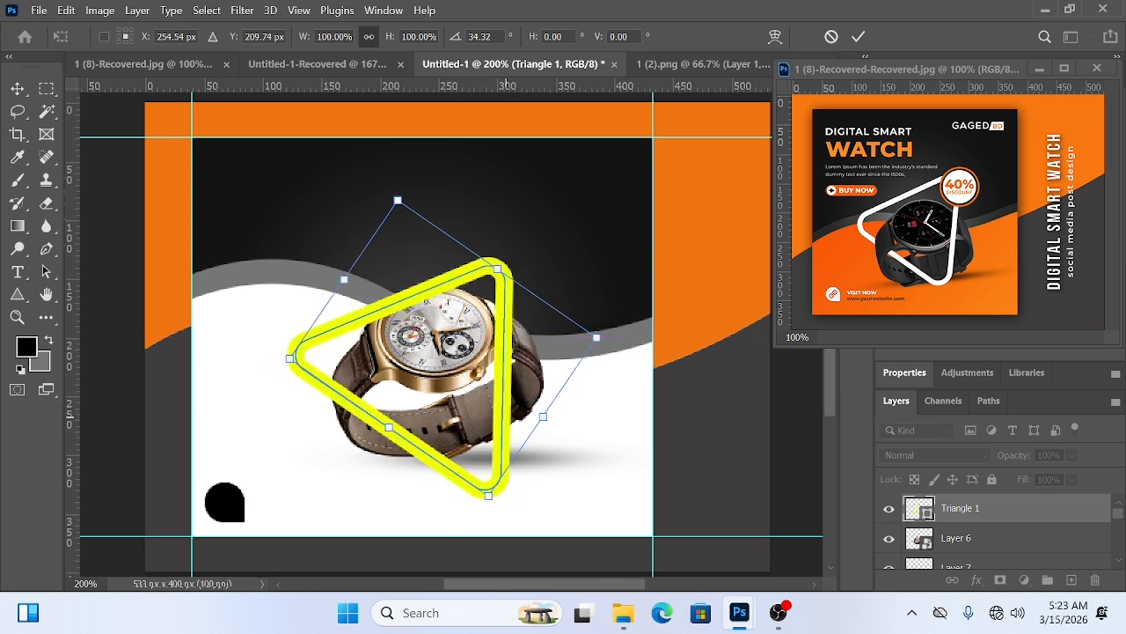
{"action": "left_click_drag", "start_coordinate": [506, 416], "coordinate": [507, 404]}
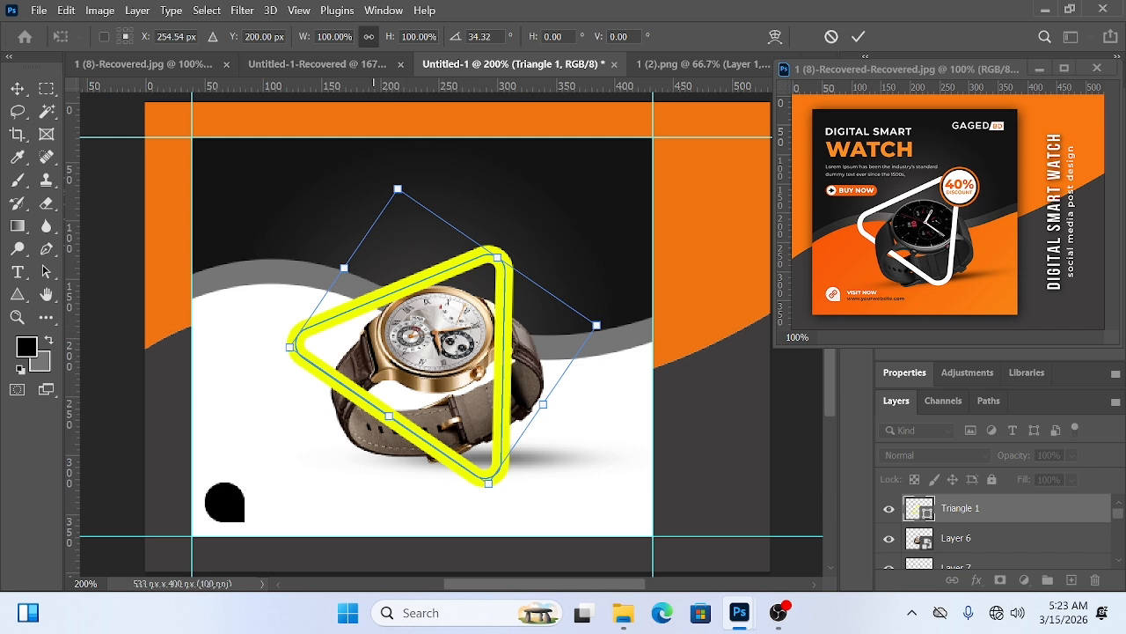
{"action": "left_click_drag", "start_coordinate": [398, 188], "coordinate": [393, 175]}
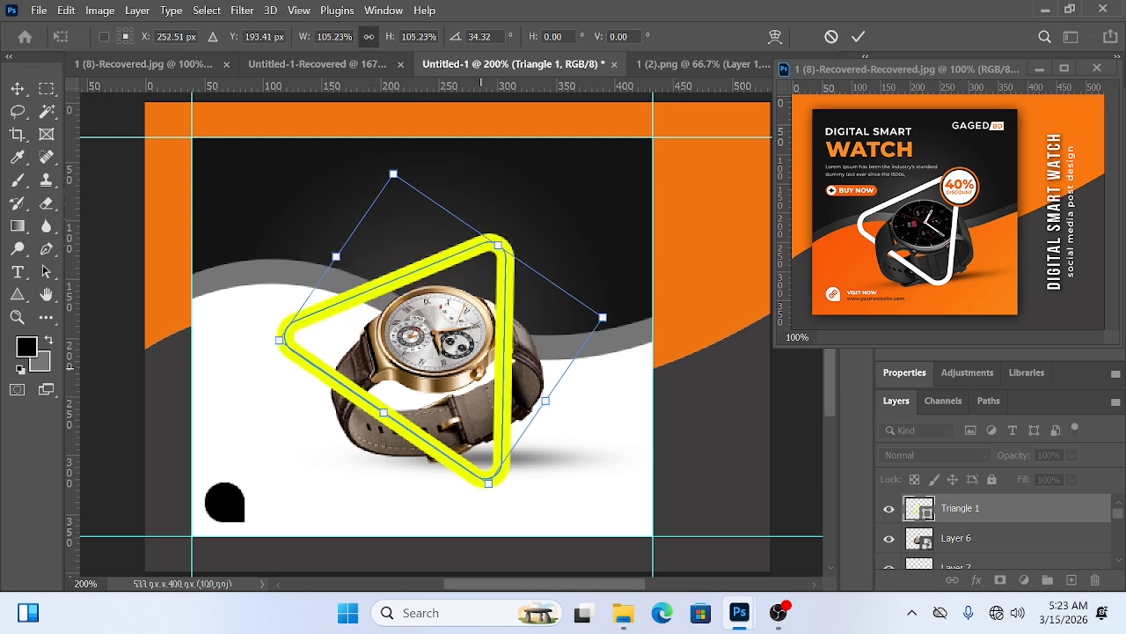
{"action": "left_click", "coordinate": [858, 36]}
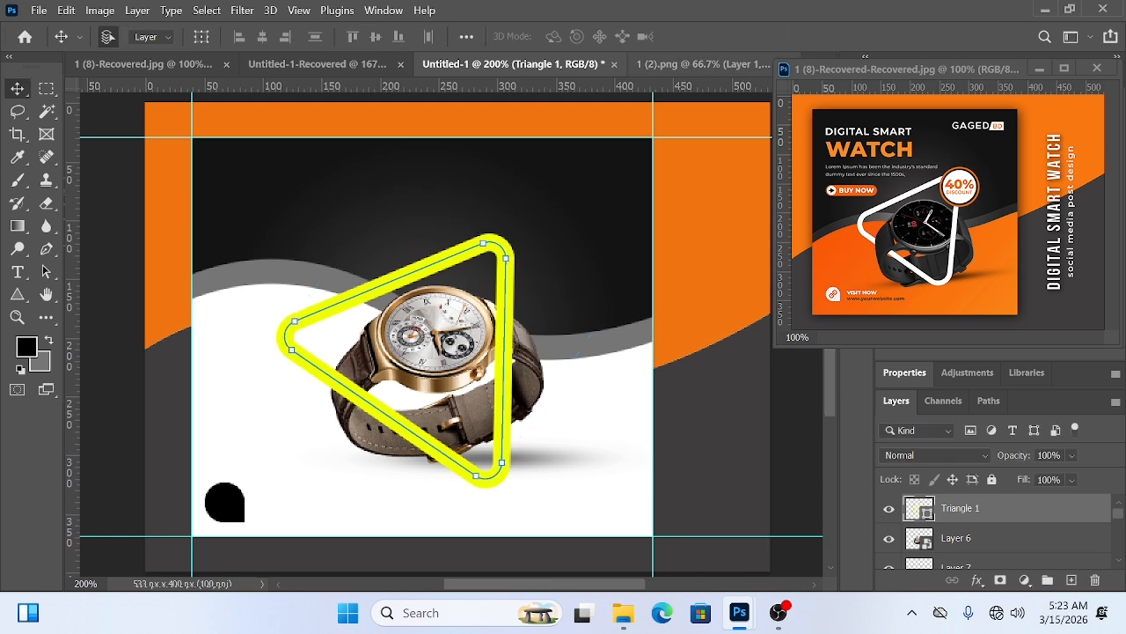
Rasterize the triangle shape layer so it can be erased with the Eraser tool.
{"action": "key", "text": "e"}
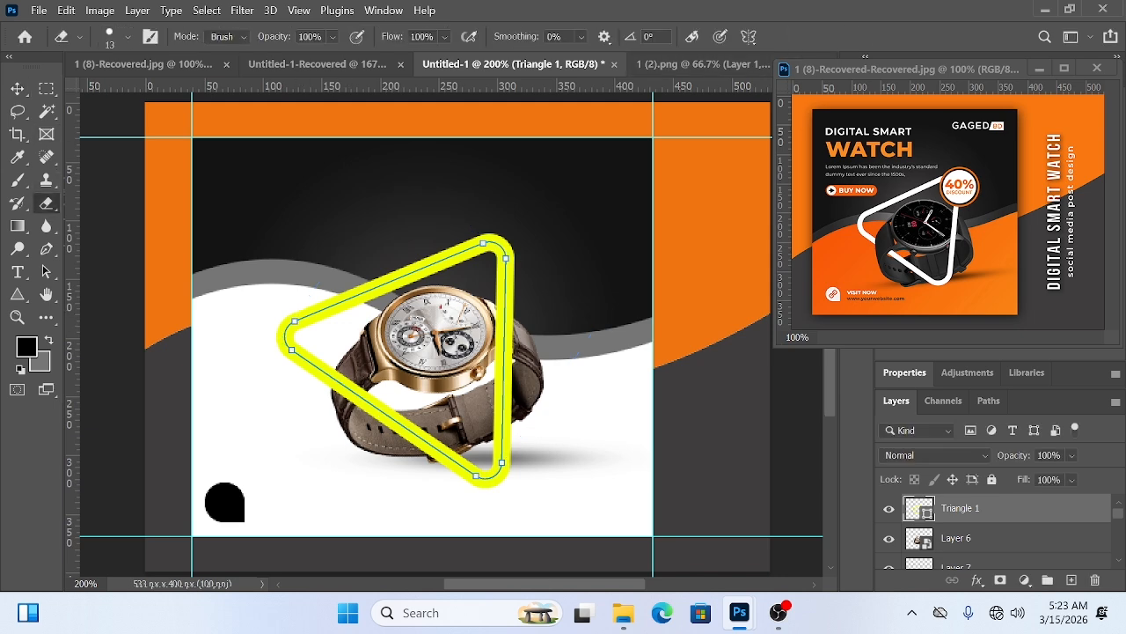
{"action": "right_click", "coordinate": [1051, 508]}
{"action": "left_click", "coordinate": [845, 274]}
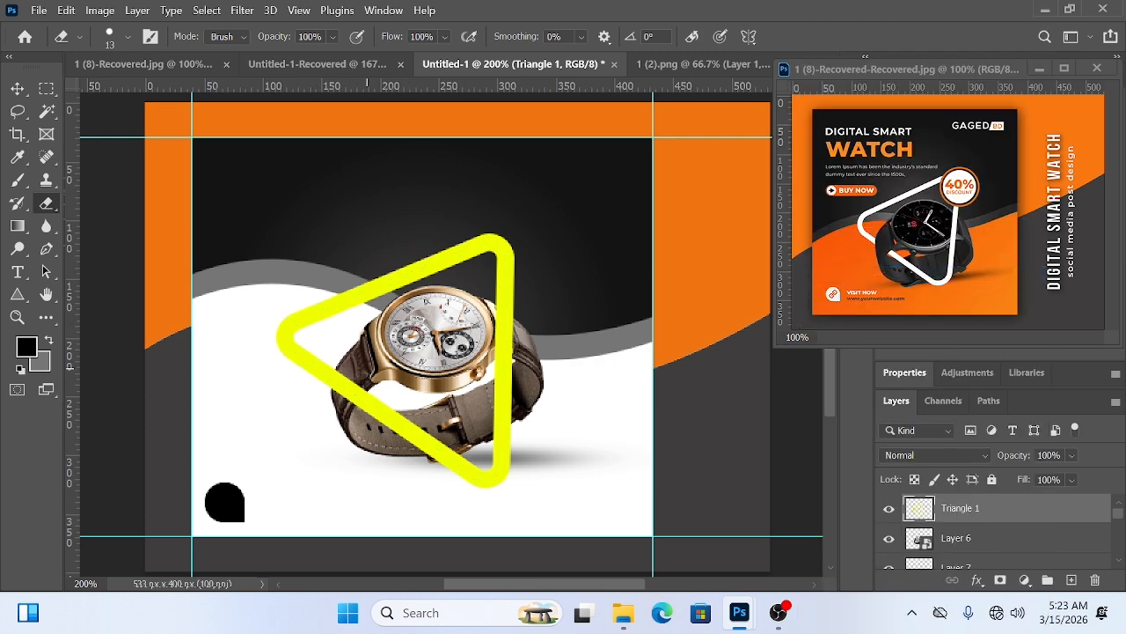
Load the watch's outline as a selection, try erasing the yellow band over the outer strap with a 13 px eraser, and undo it.
{"action": "scroll", "coordinate": [315, 380], "scroll_direction": "up", "scroll_amount": 5}
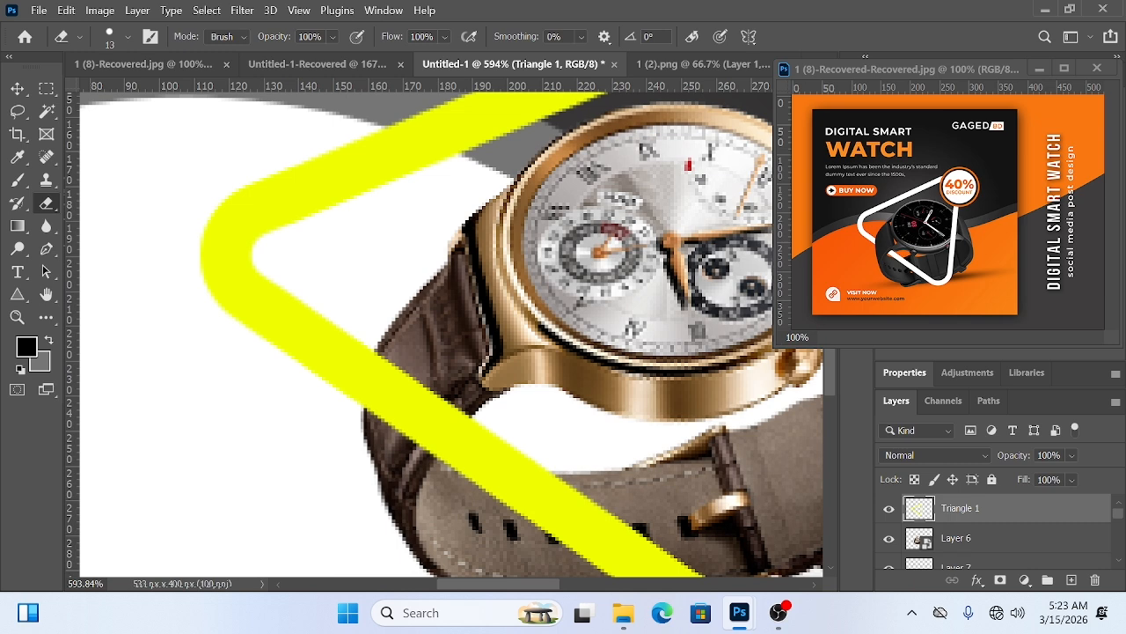
{"action": "scroll", "coordinate": [453, 437], "scroll_direction": "down", "scroll_amount": 2}
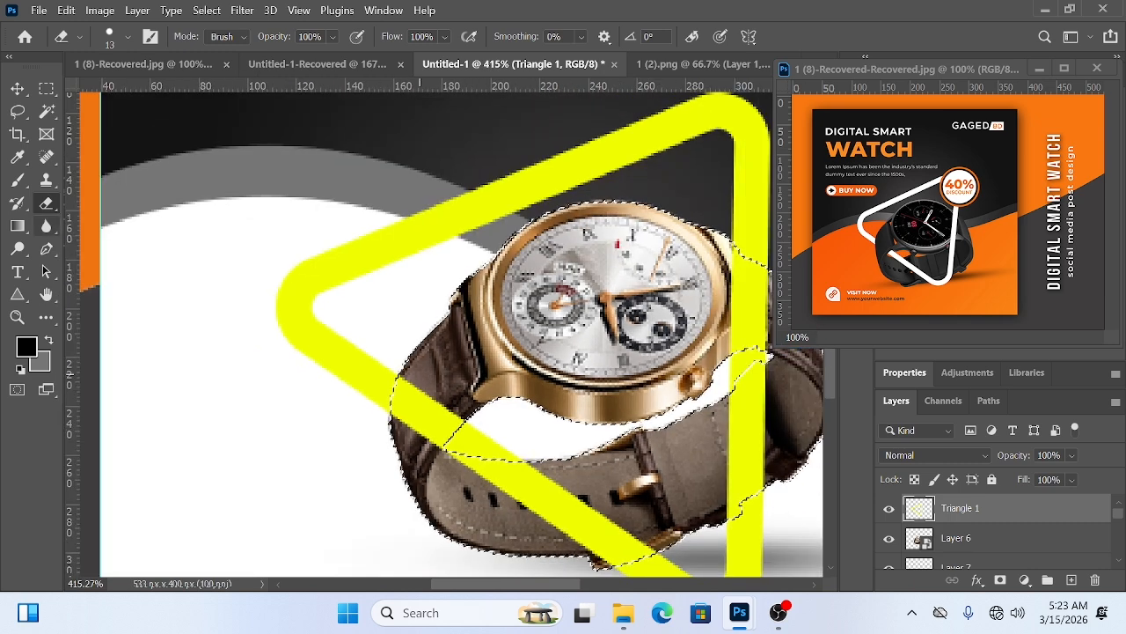
{"action": "mouse_move", "coordinate": [419, 396]}
{"action": "left_mouse_down"}
{"action": "mouse_move", "coordinate": [398, 400]}
{"action": "mouse_move", "coordinate": [451, 431]}
{"action": "mouse_move", "coordinate": [417, 413]}
{"action": "left_mouse_up"}
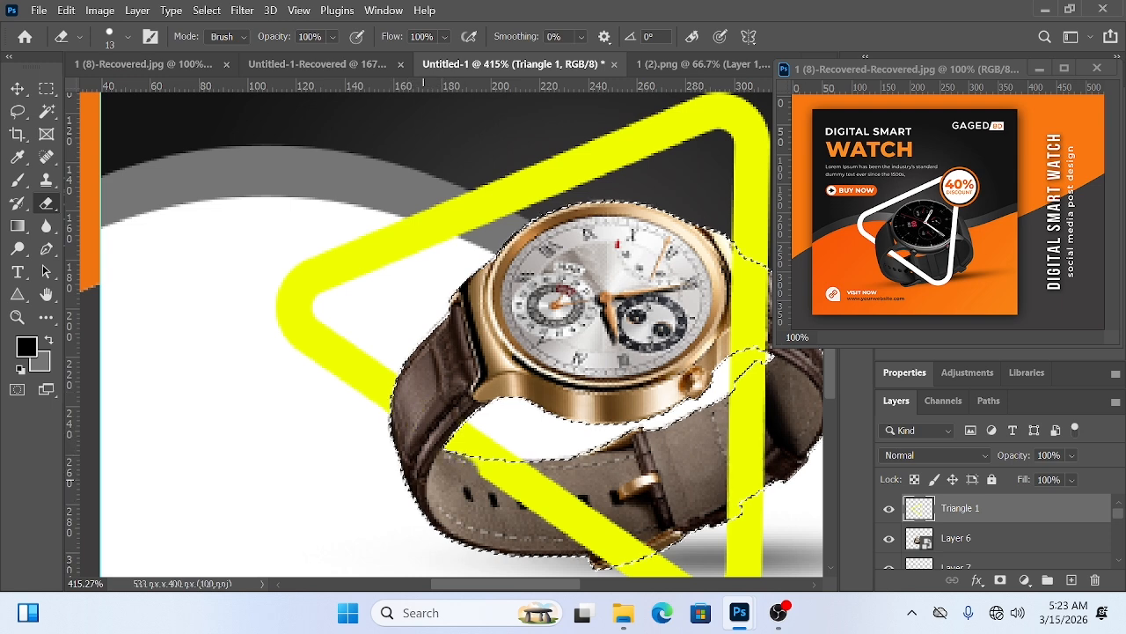
{"action": "key", "text": "ctrl+z"}
Erase the triangle's lower side where it crosses the outer strap inside the watch selection, using a 10 px hard eraser, and clear the selection.
{"action": "scroll", "coordinate": [436, 448], "scroll_direction": "up", "scroll_amount": 7}
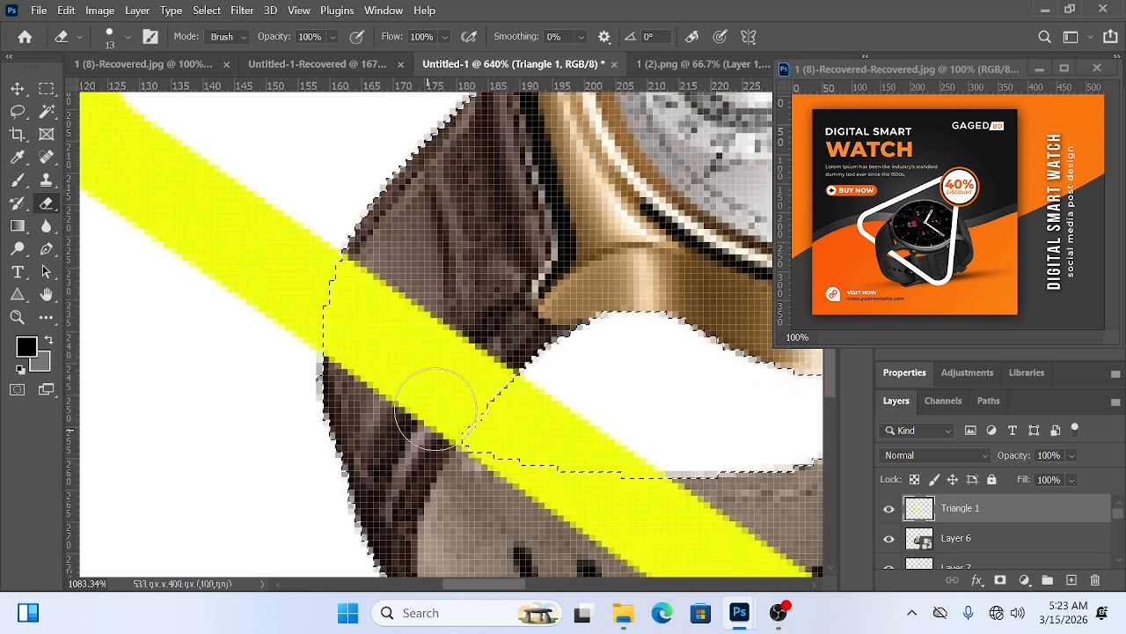
{"action": "right_click", "coordinate": [440, 393], "text": "alt"}
{"action": "right_click", "coordinate": [426, 399], "text": "alt"}
{"action": "mouse_move", "coordinate": [436, 440]}
{"action": "left_mouse_down"}
{"action": "mouse_move", "coordinate": [519, 347]}
{"action": "mouse_move", "coordinate": [458, 343]}
{"action": "mouse_move", "coordinate": [409, 404]}
{"action": "left_mouse_up"}
{"action": "right_click", "coordinate": [439, 355], "text": "alt"}
{"action": "right_click", "coordinate": [443, 318]}
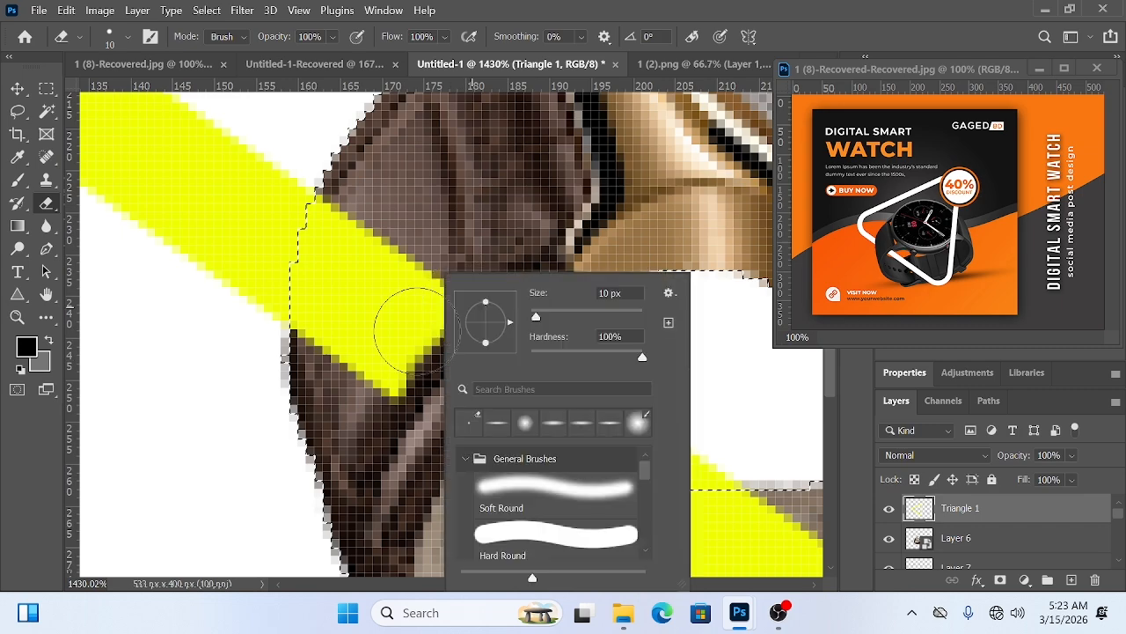
{"action": "mouse_move", "coordinate": [384, 363]}
{"action": "left_mouse_down"}
{"action": "mouse_move", "coordinate": [519, 267]}
{"action": "mouse_move", "coordinate": [357, 244]}
{"action": "mouse_move", "coordinate": [296, 292]}
{"action": "left_mouse_up"}
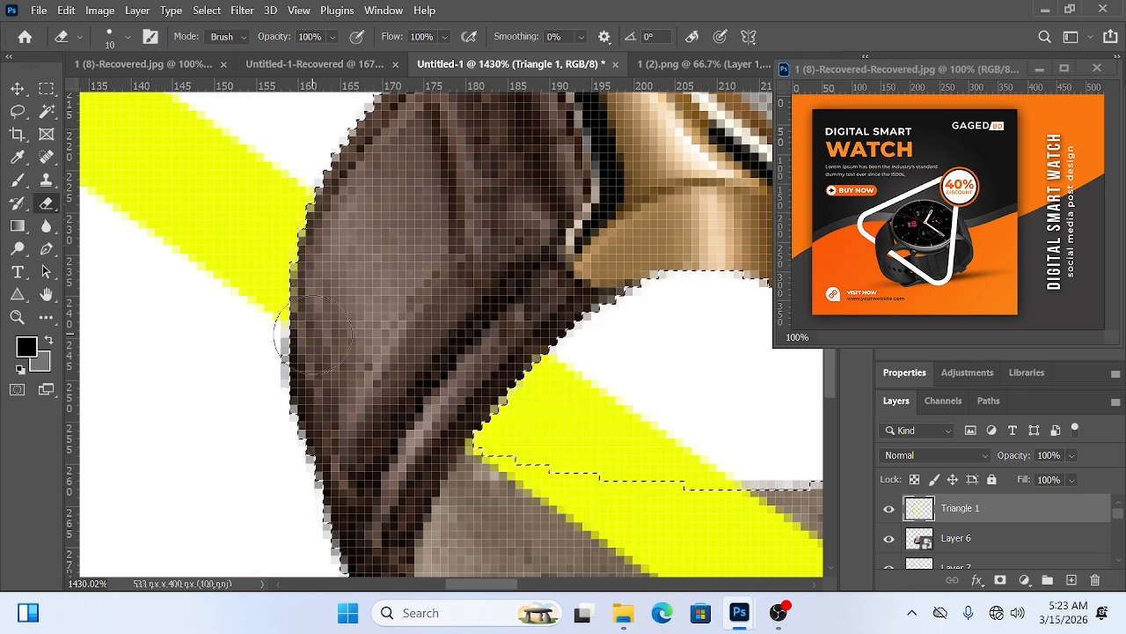
{"action": "scroll", "coordinate": [319, 345], "scroll_direction": "down", "scroll_amount": 3}
{"action": "left_click_drag", "start_coordinate": [332, 352], "coordinate": [249, 315]}
{"action": "key", "text": "ctrl+0"}
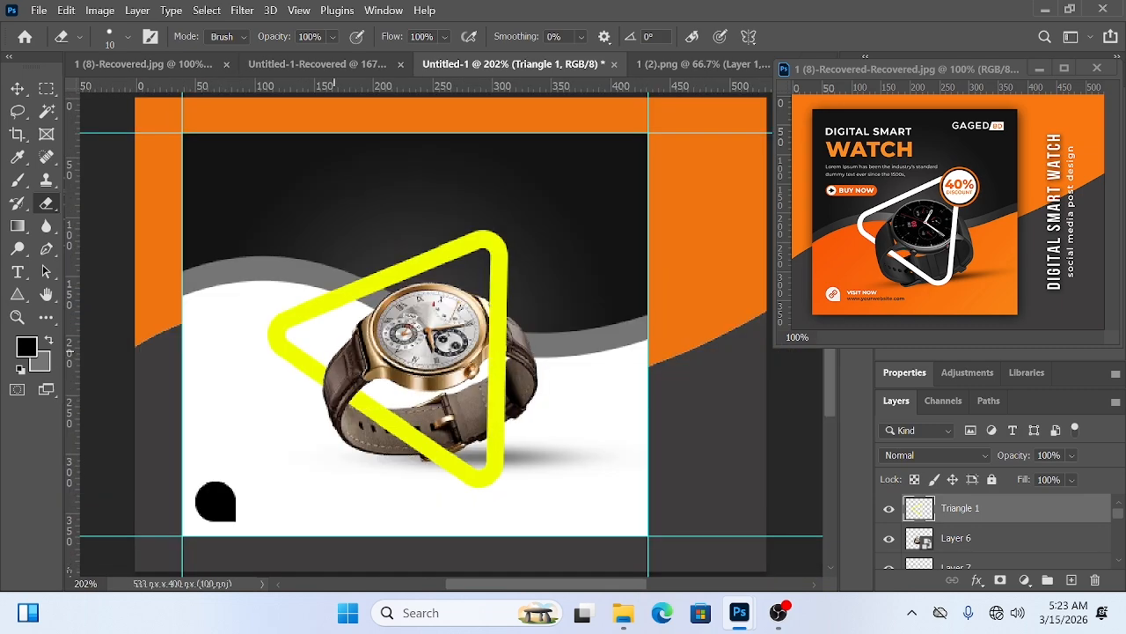
Draw a black circle 57 px in diameter with the Ellipse tool and move it over the triangle's upper corner.
{"action": "scroll", "coordinate": [384, 350], "scroll_direction": "up", "scroll_amount": 5}
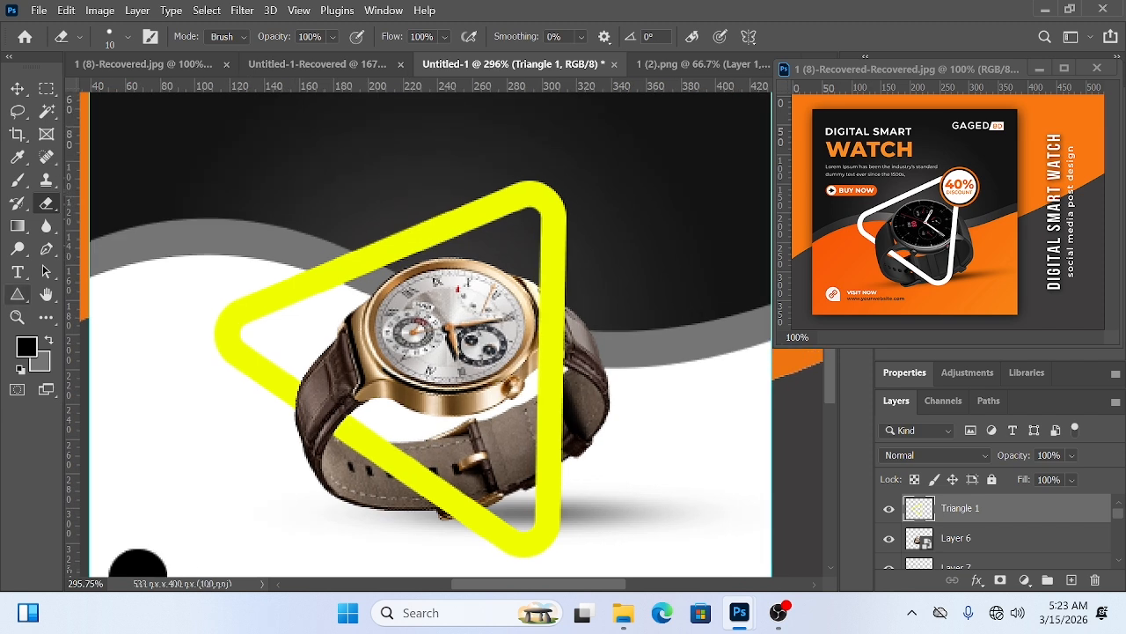
{"action": "right_click", "coordinate": [16, 294]}
{"action": "left_click", "coordinate": [97, 309]}
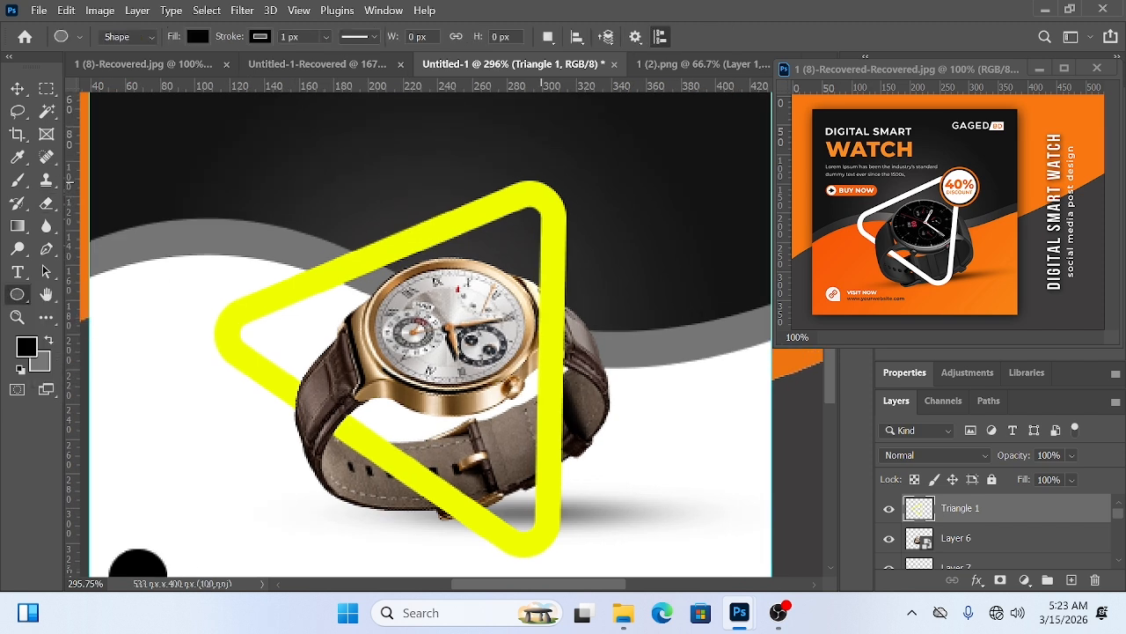
{"action": "left_click_drag", "start_coordinate": [530, 172], "coordinate": [628, 270]}
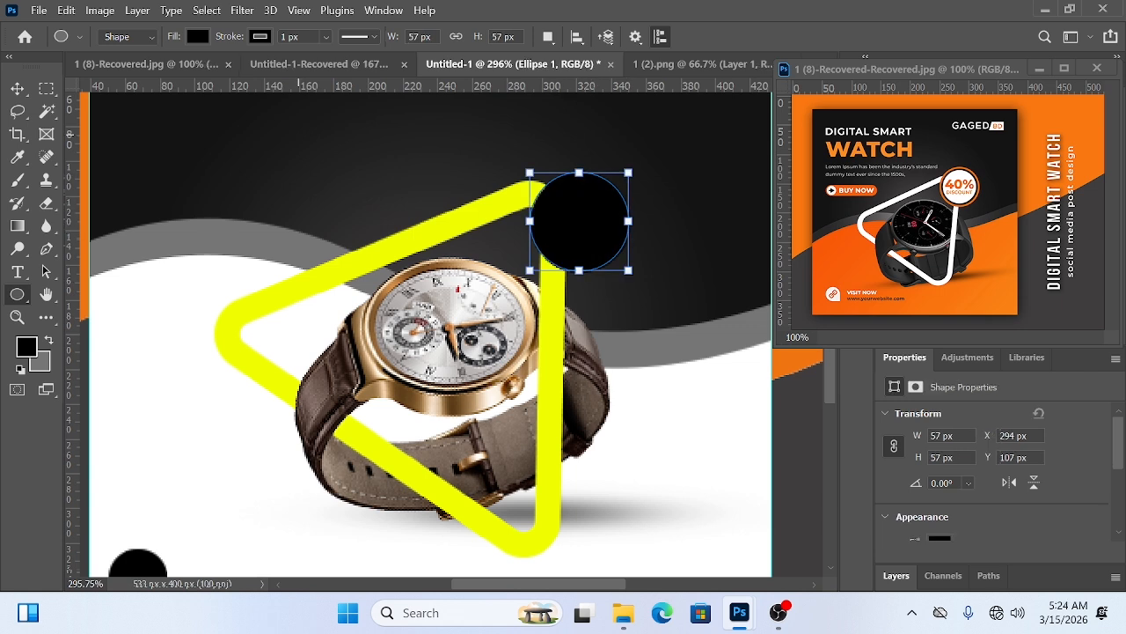
{"action": "key", "text": "v"}
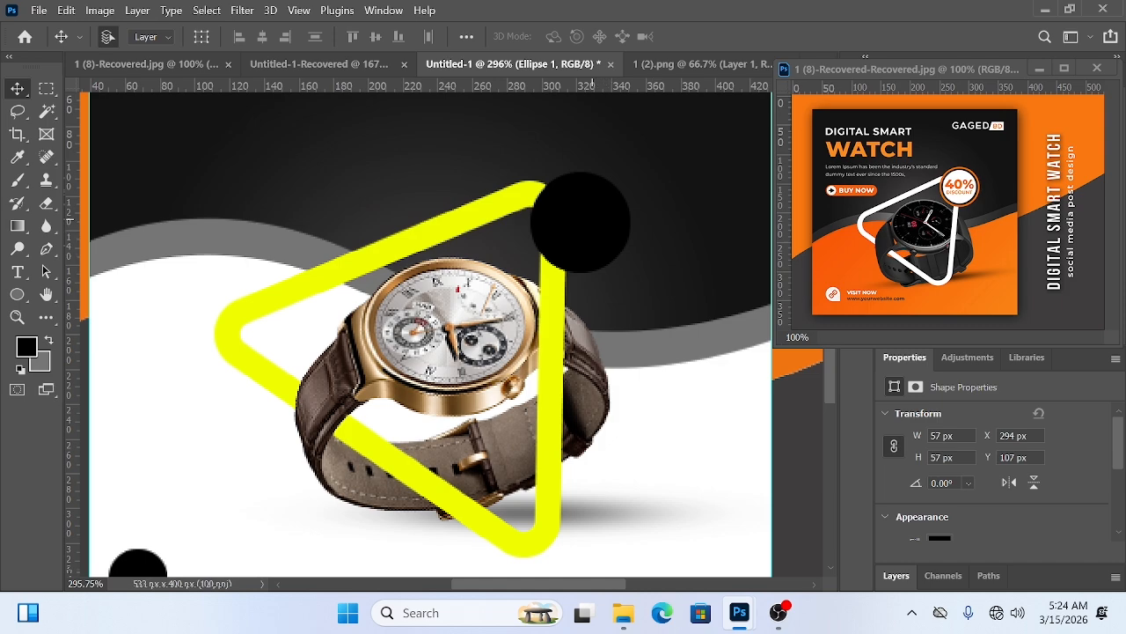
{"action": "left_click_drag", "start_coordinate": [580, 221], "coordinate": [530, 181]}
Examine the rings and colors of the 40% discount badge in the reference design.
{"action": "left_click", "coordinate": [318, 64]}
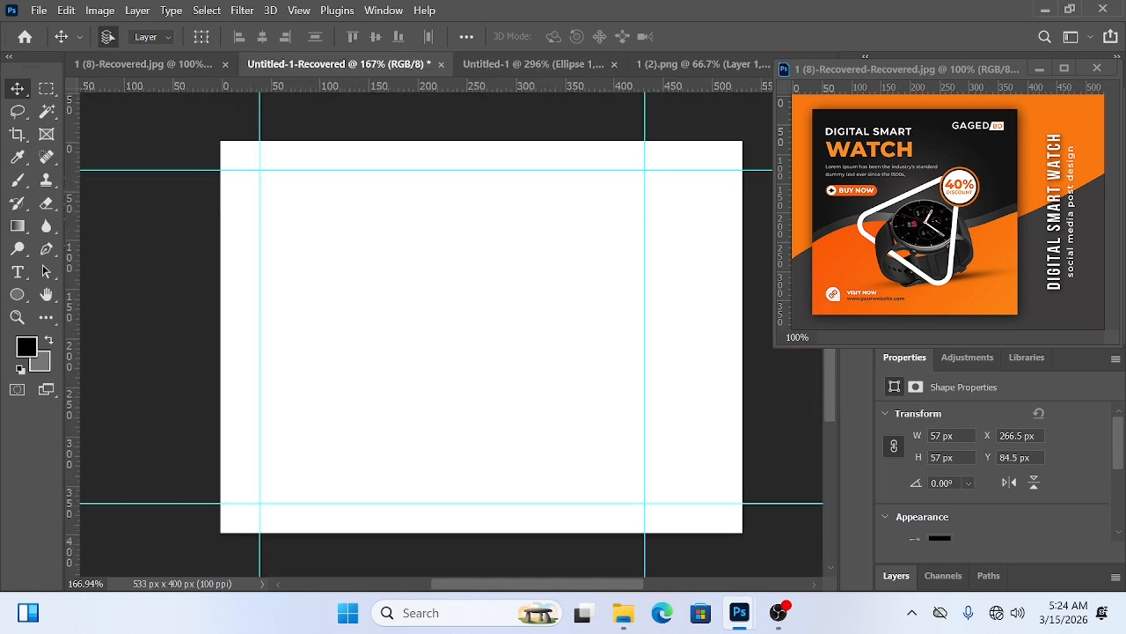
{"action": "left_click", "coordinate": [144, 63]}
{"action": "scroll", "coordinate": [477, 315], "scroll_direction": "up", "scroll_amount": 5}
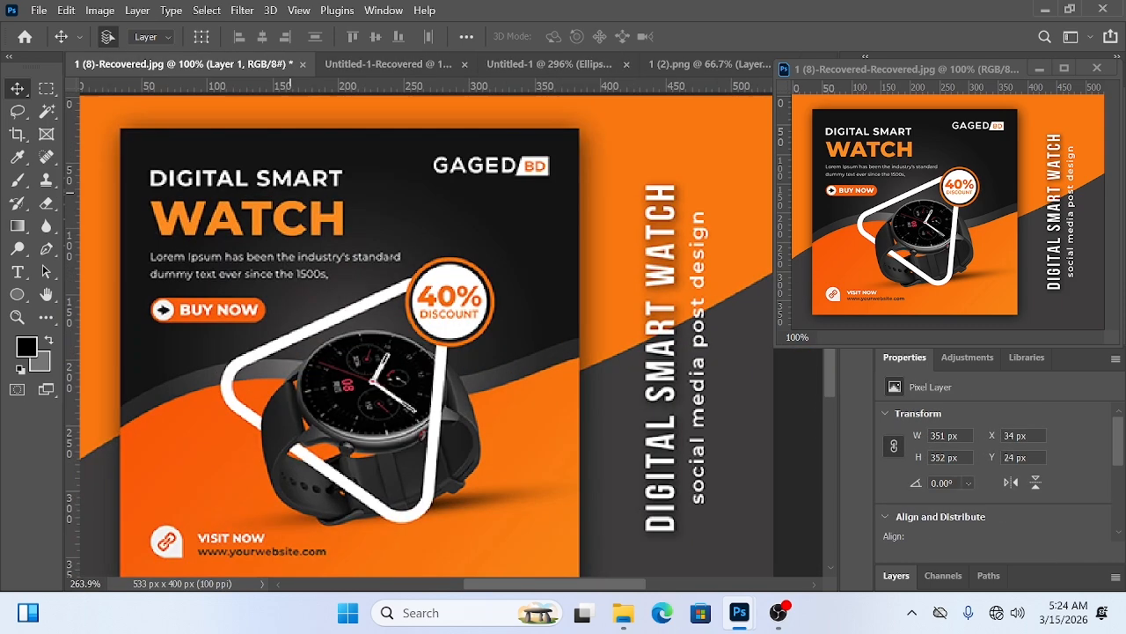
{"action": "scroll", "coordinate": [479, 319], "scroll_direction": "up", "scroll_amount": 5}
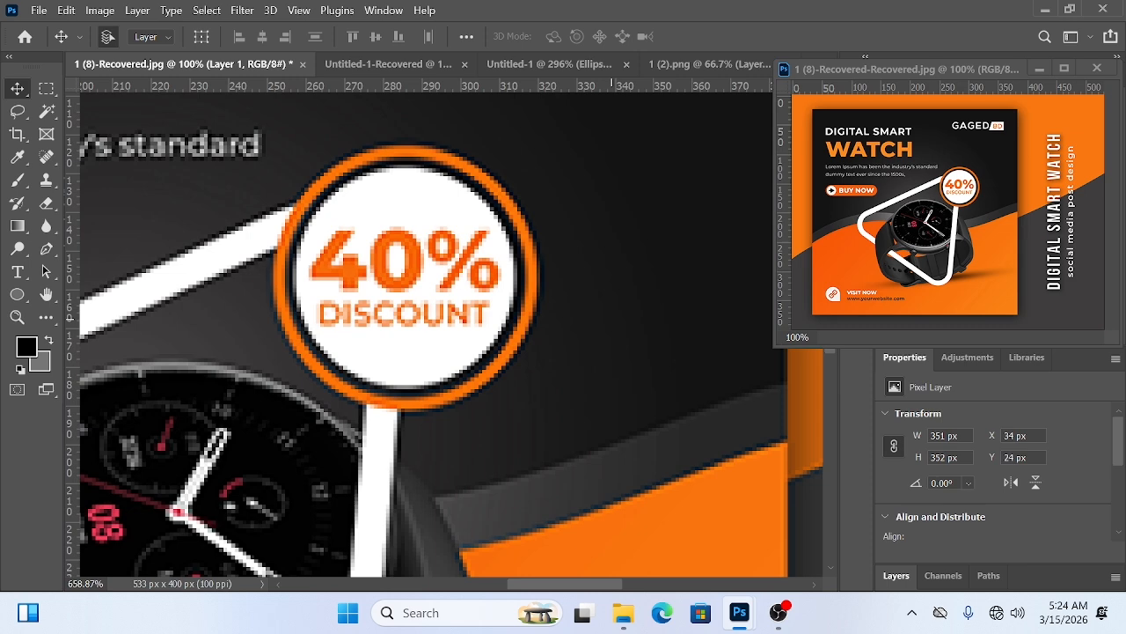
{"action": "scroll", "coordinate": [472, 311], "scroll_direction": "down", "scroll_amount": 3}
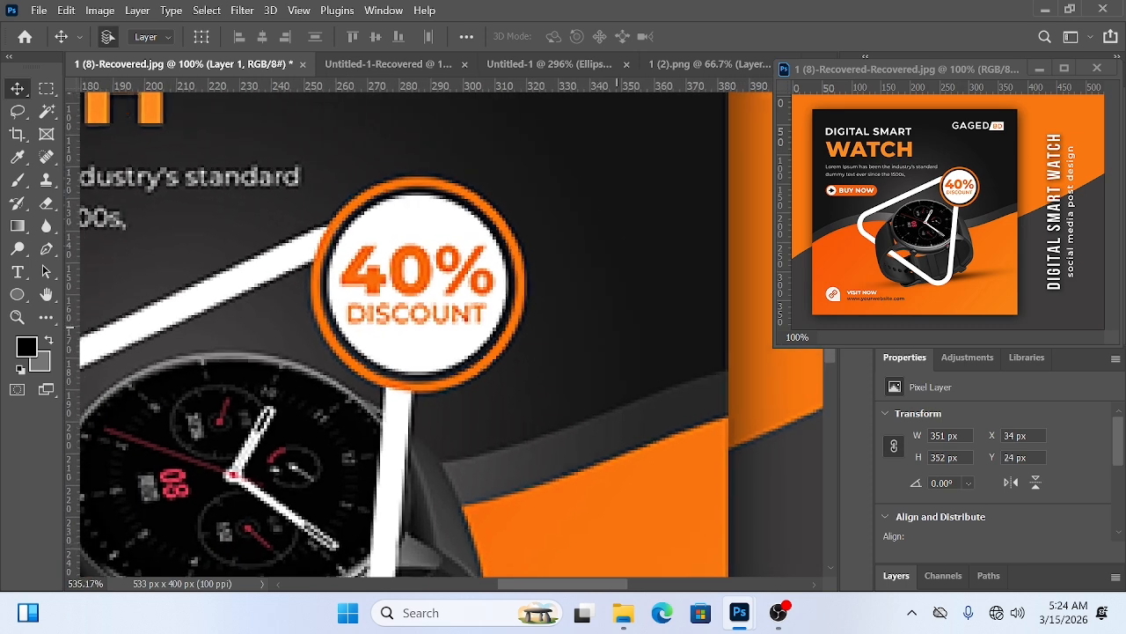
{"action": "scroll", "coordinate": [471, 321], "scroll_direction": "down", "scroll_amount": 2}
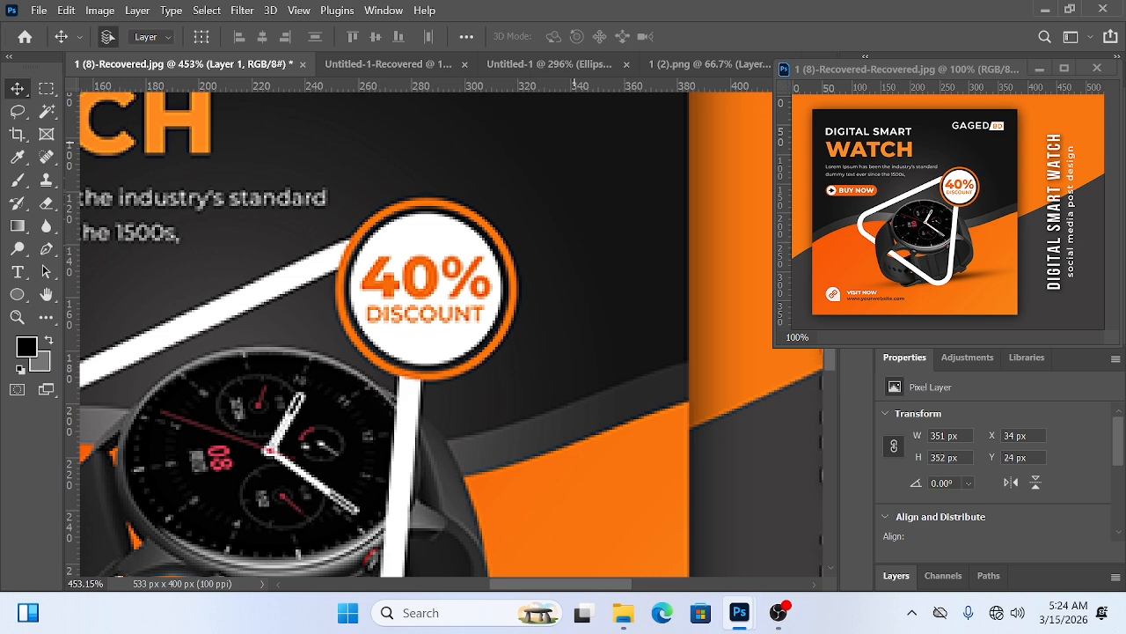
{"action": "left_click", "coordinate": [550, 63]}
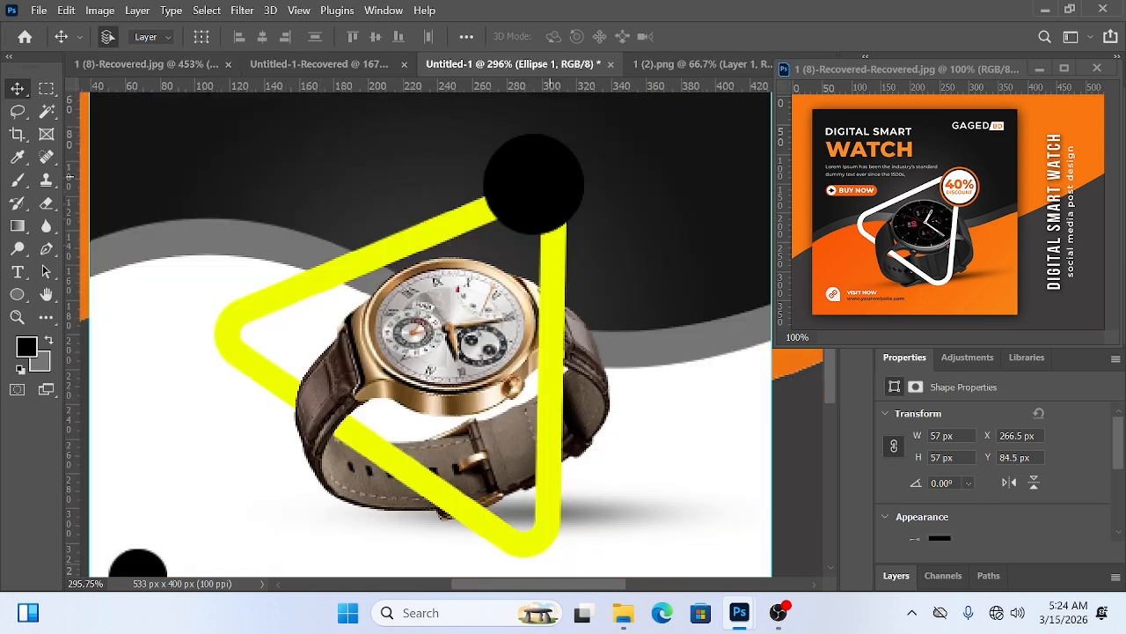
Nudge the circle to X 270.5 px, Y 92.5 px on the triangle's corner and fill it with white.
{"action": "left_click_drag", "start_coordinate": [552, 176], "coordinate": [557, 189]}
{"action": "key", "text": "u"}
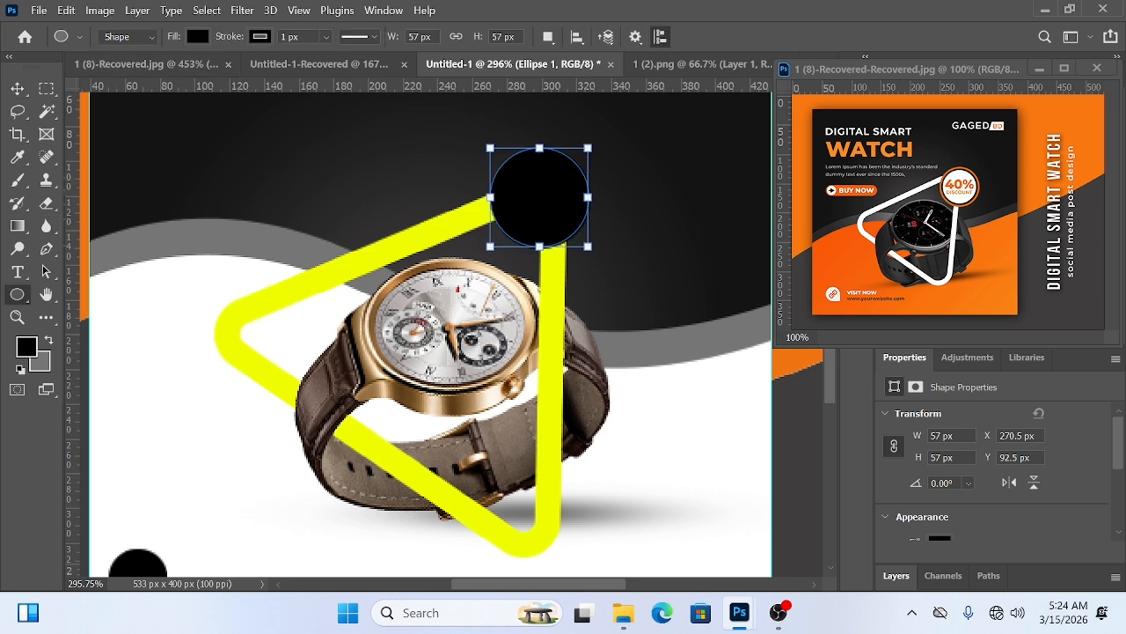
{"action": "left_click", "coordinate": [197, 36]}
{"action": "left_click", "coordinate": [213, 130]}
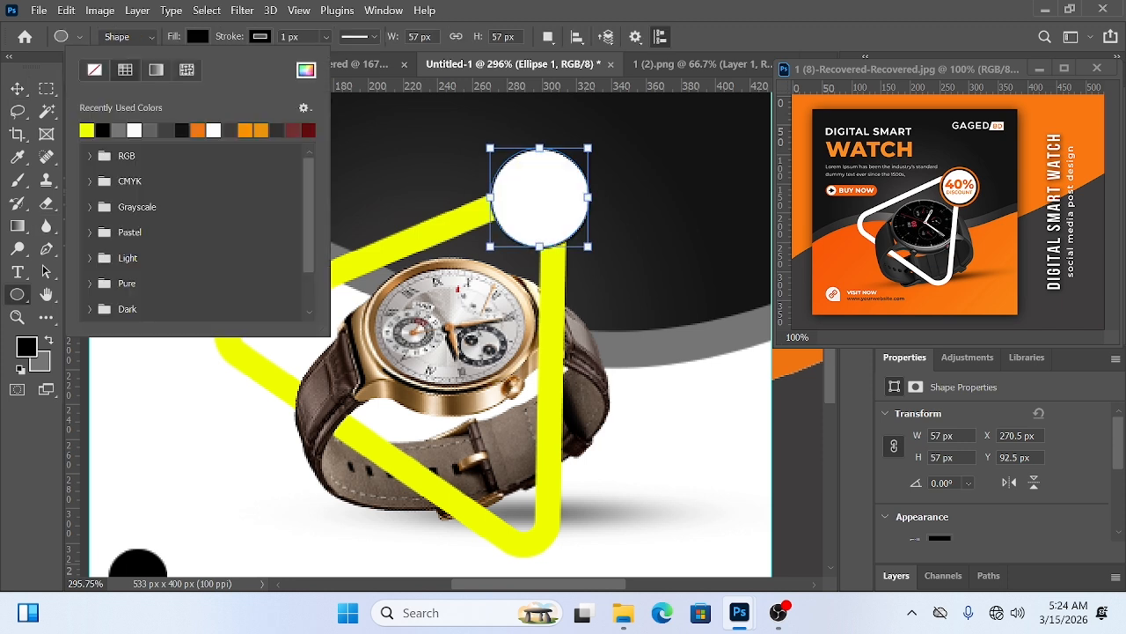
Set the circle's black stroke width to about 5.80 px.
{"action": "left_click", "coordinate": [359, 37]}
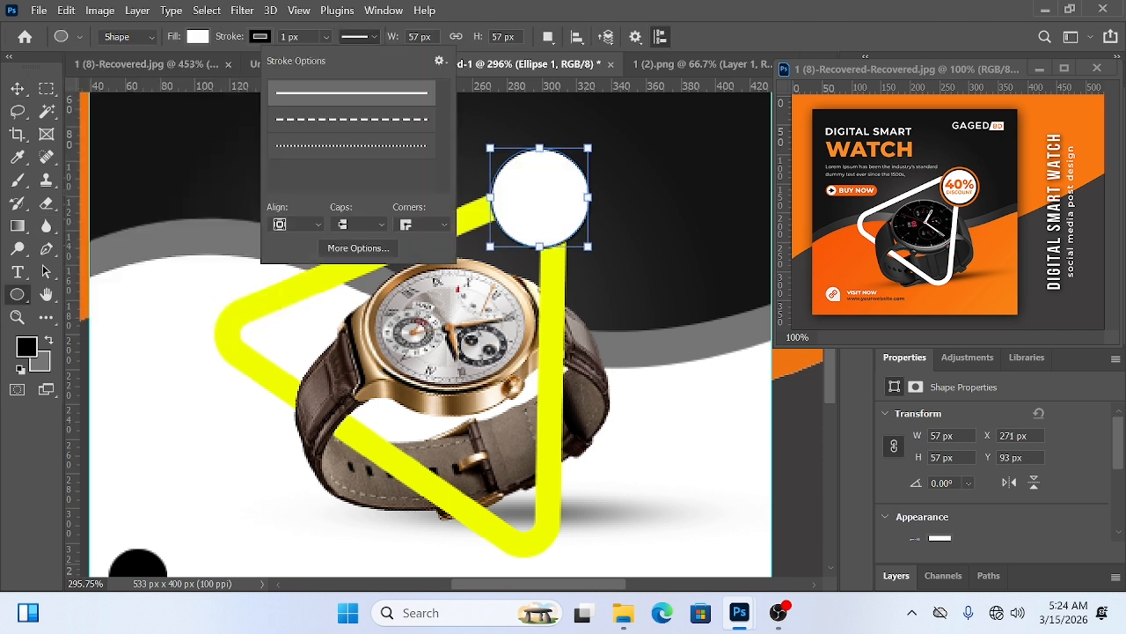
{"action": "left_click", "coordinate": [326, 37]}
{"action": "left_click_drag", "start_coordinate": [329, 56], "coordinate": [338, 56]}
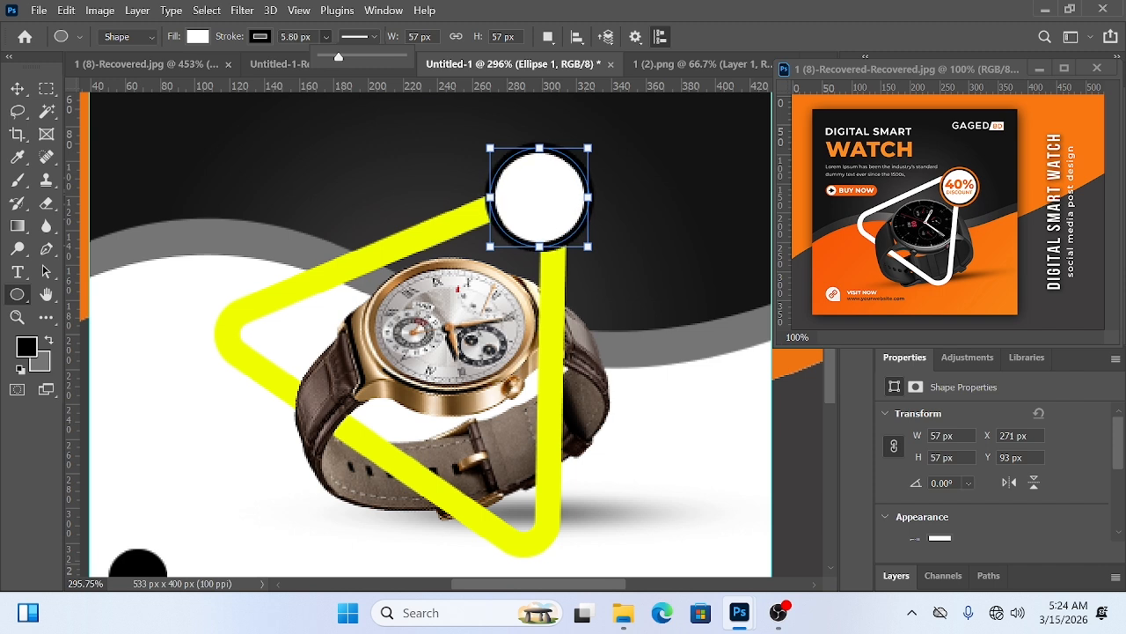
{"action": "left_click", "coordinate": [18, 89]}
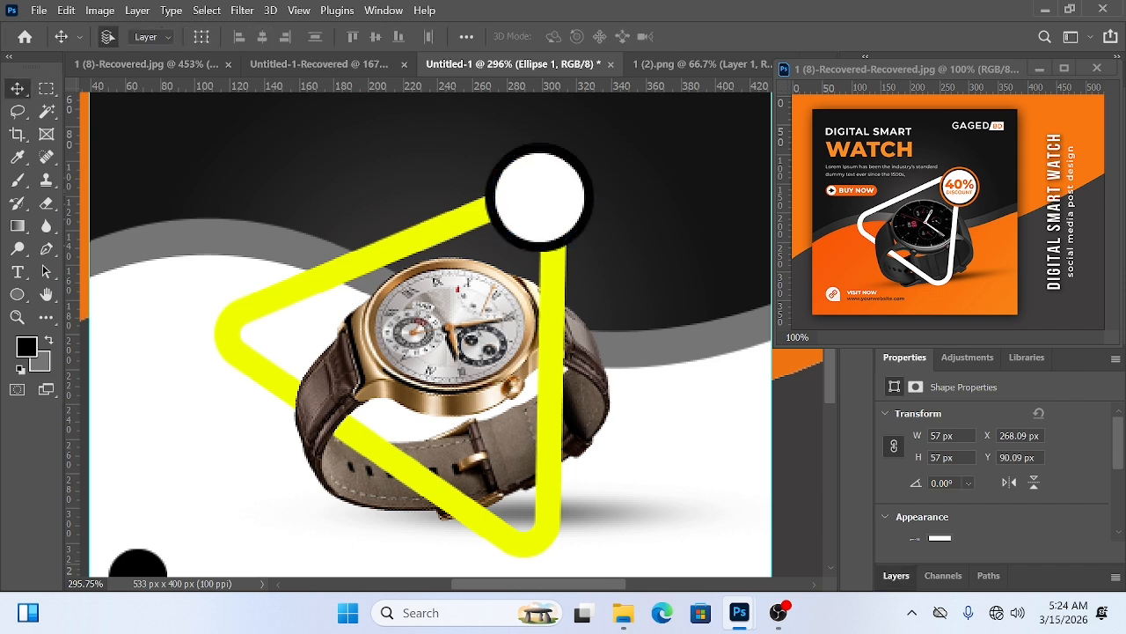
Add a 4 px orange outside stroke to the white badge circle as a layer style.
{"action": "left_click", "coordinate": [896, 576]}
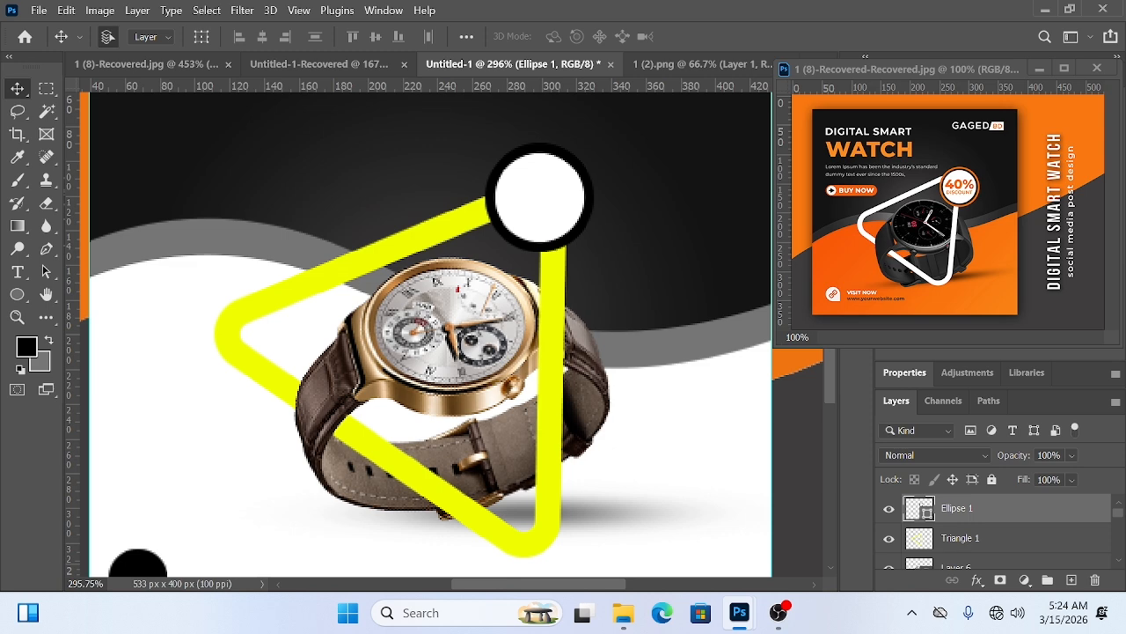
{"action": "double_click", "coordinate": [1012, 508]}
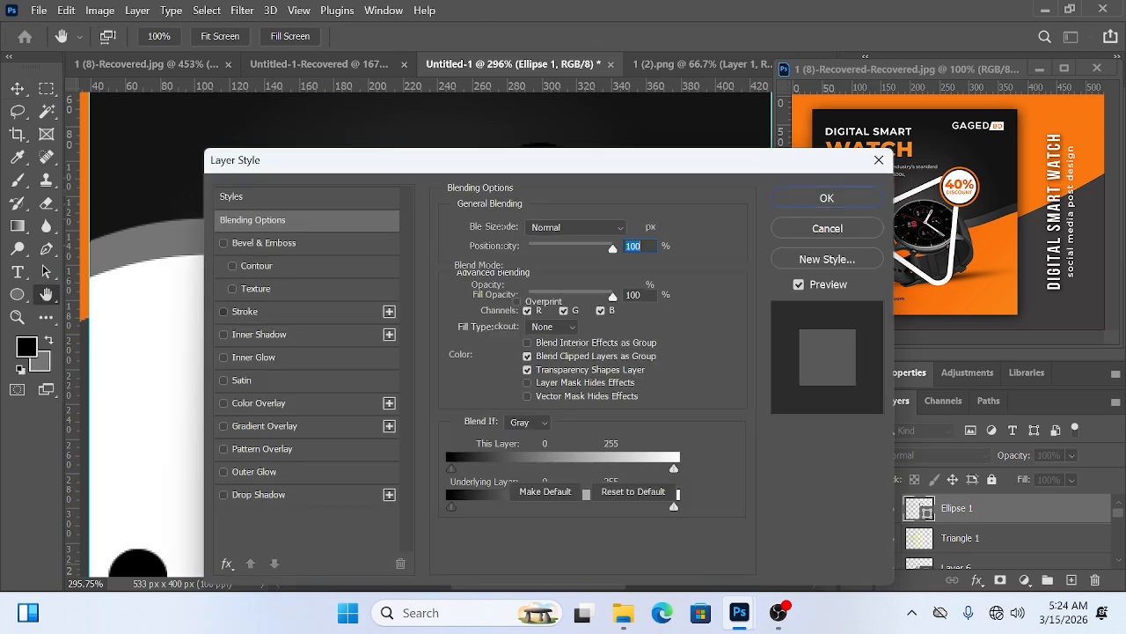
{"action": "left_click", "coordinate": [244, 310]}
{"action": "left_click_drag", "start_coordinate": [565, 161], "coordinate": [952, 127]}
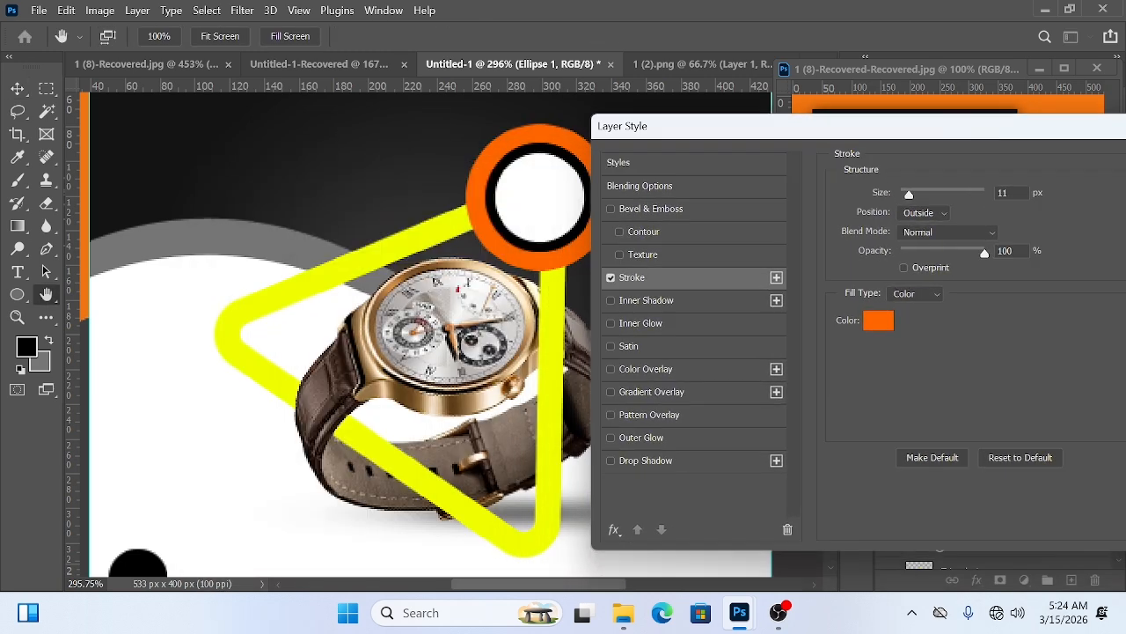
{"action": "left_click_drag", "start_coordinate": [909, 194], "coordinate": [903, 195]}
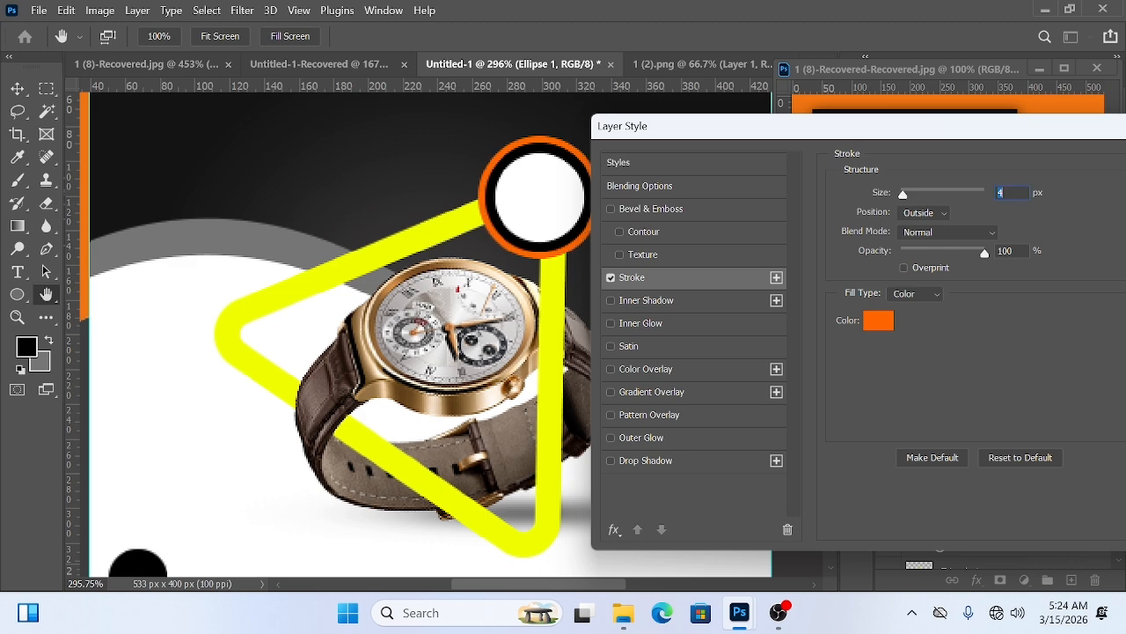
{"action": "left_click_drag", "start_coordinate": [887, 129], "coordinate": [427, 268]}
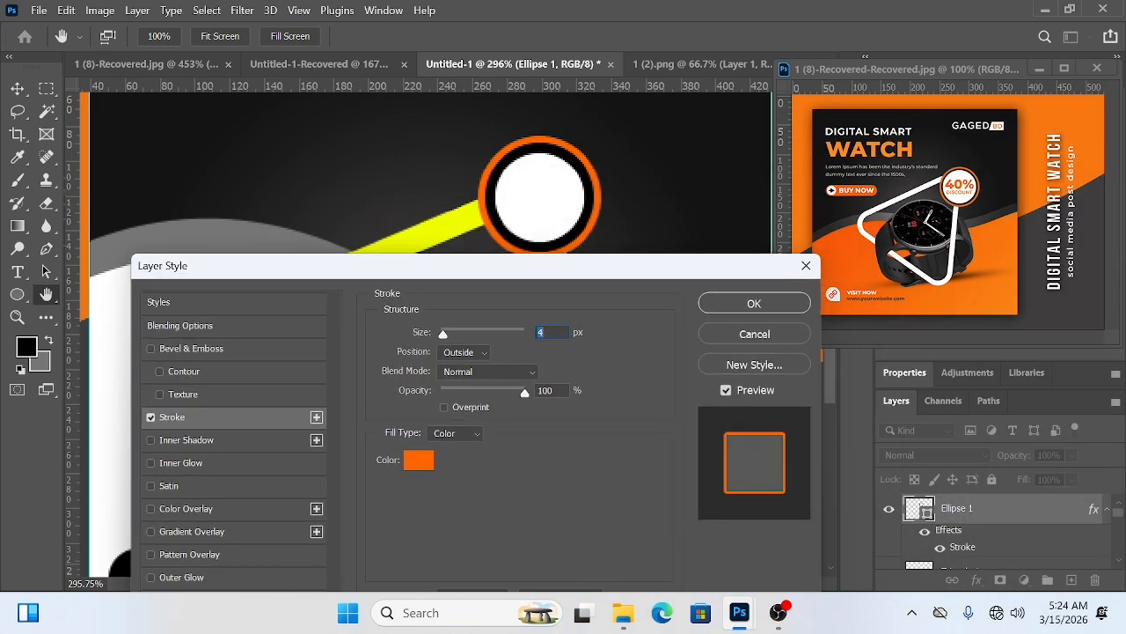
{"action": "left_click", "coordinate": [736, 304]}
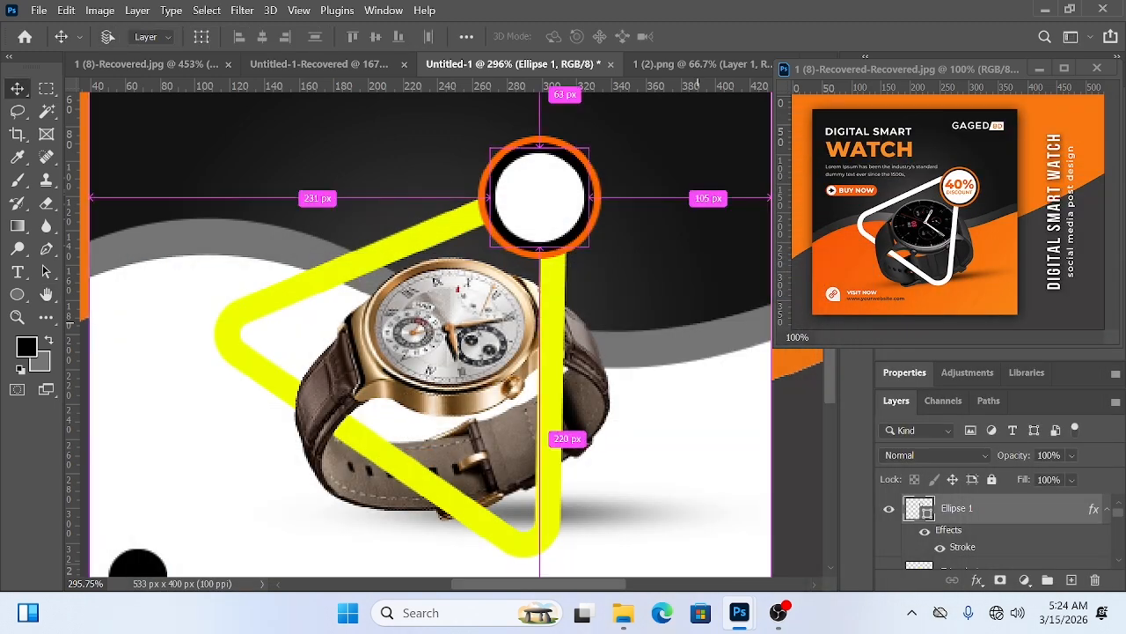
{"action": "key", "text": "ctrl+0"}
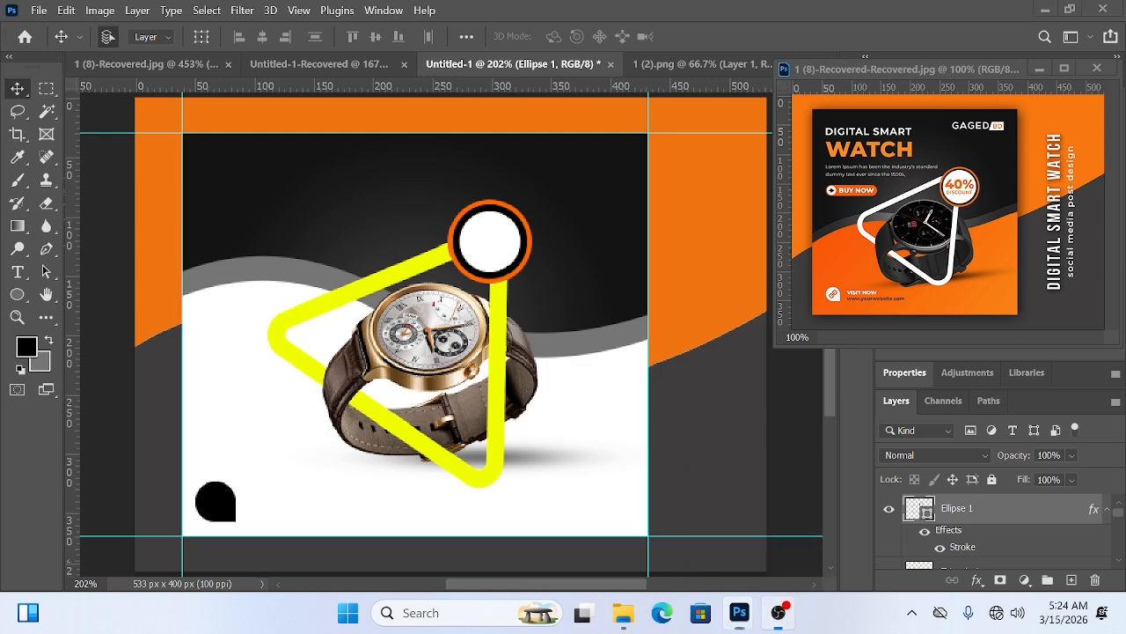
{"action": "left_click", "coordinate": [778, 613]}
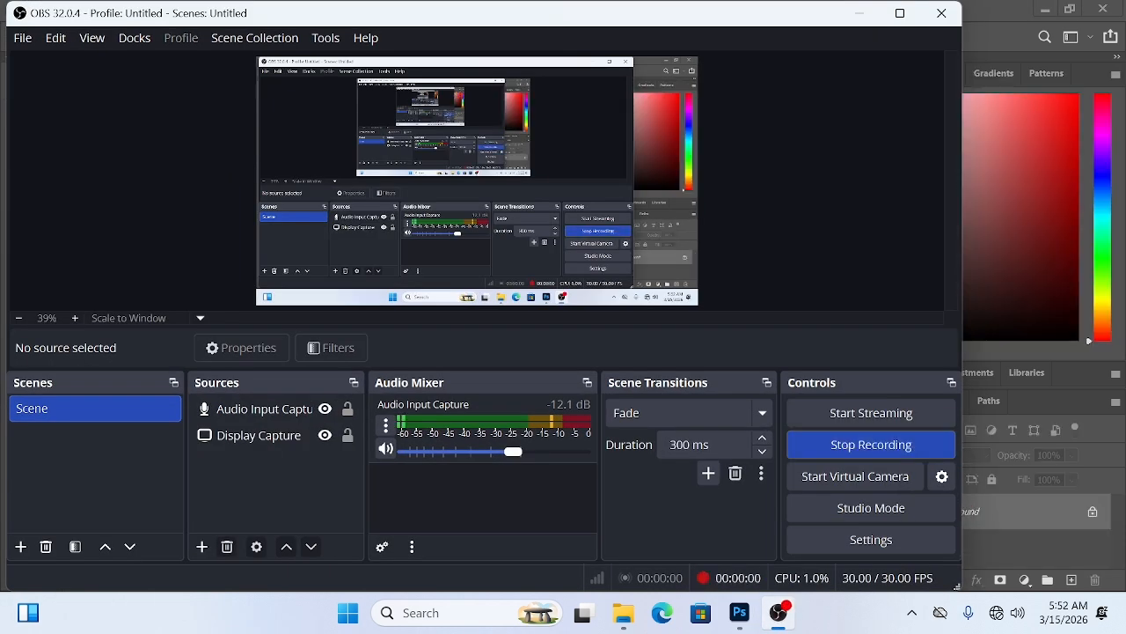
{"action": "left_click", "coordinate": [859, 13]}
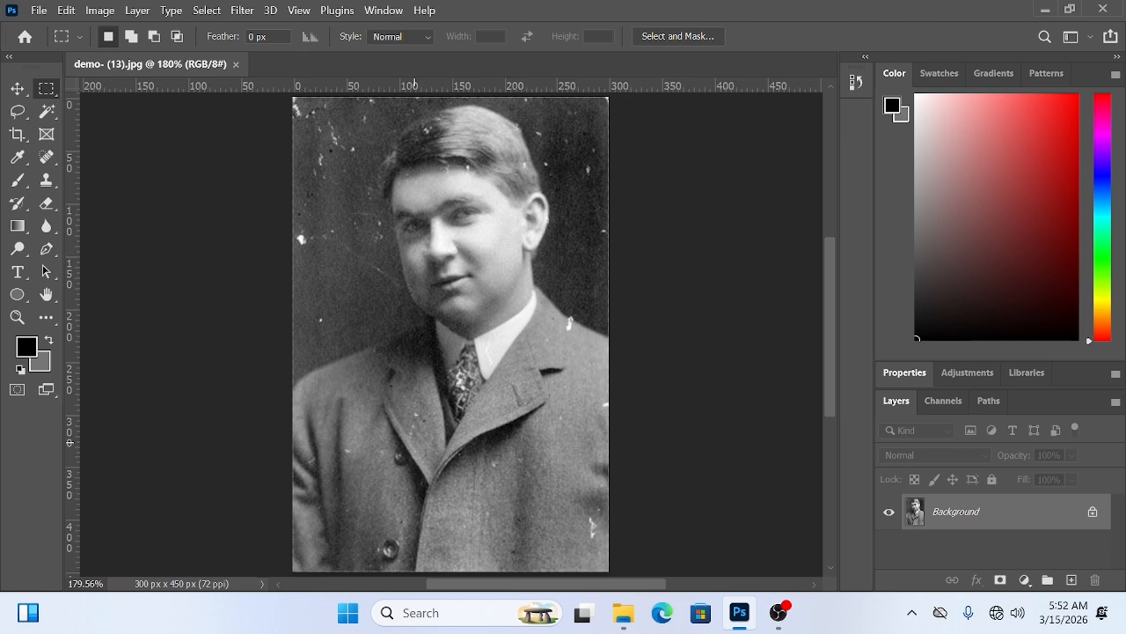
Duplicate the portrait's background layer and sample clean backdrop above the white blotch near the left edge with a 16 px Clone Stamp.
{"action": "key", "text": "ctrl+j"}
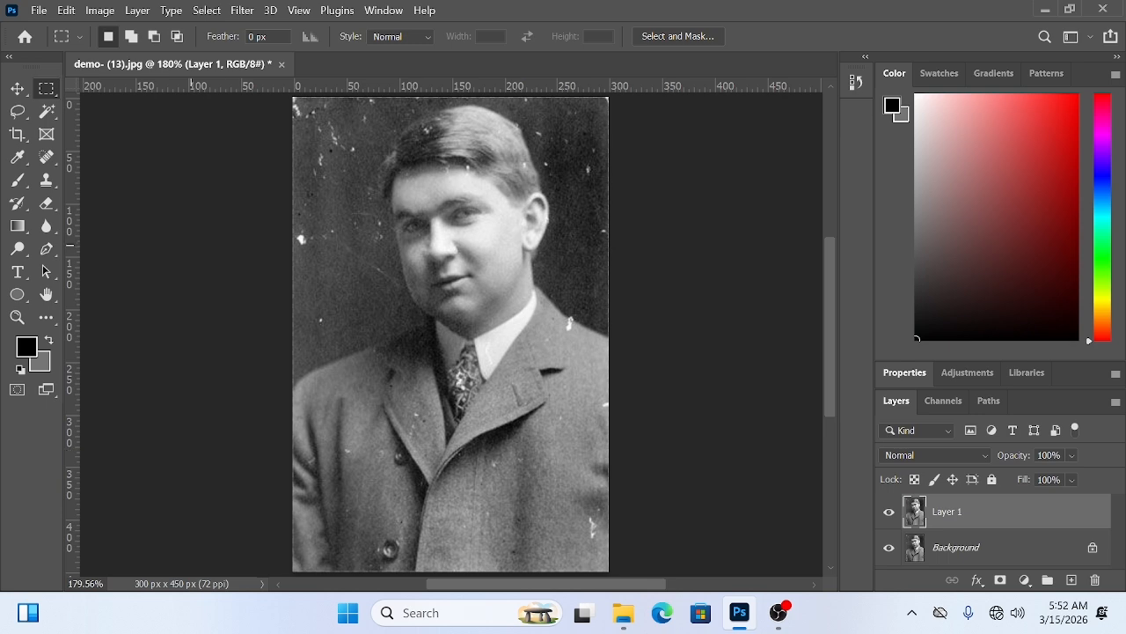
{"action": "scroll", "coordinate": [264, 242], "scroll_direction": "up", "scroll_amount": 8}
{"action": "scroll", "coordinate": [298, 203], "scroll_direction": "down", "scroll_amount": 2}
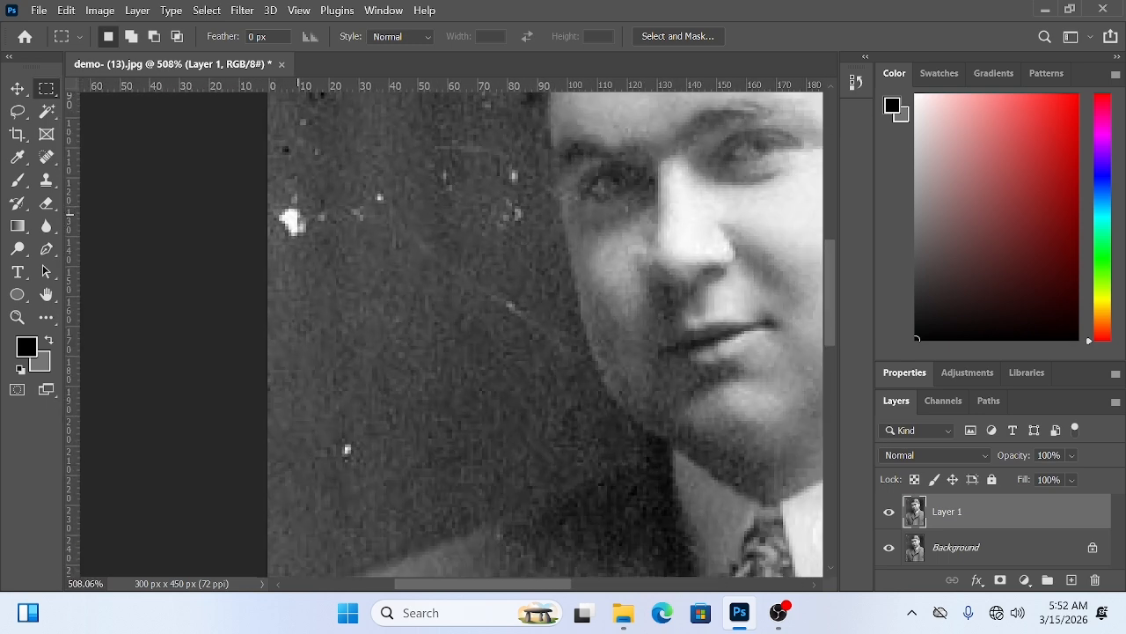
{"action": "key", "text": "s"}
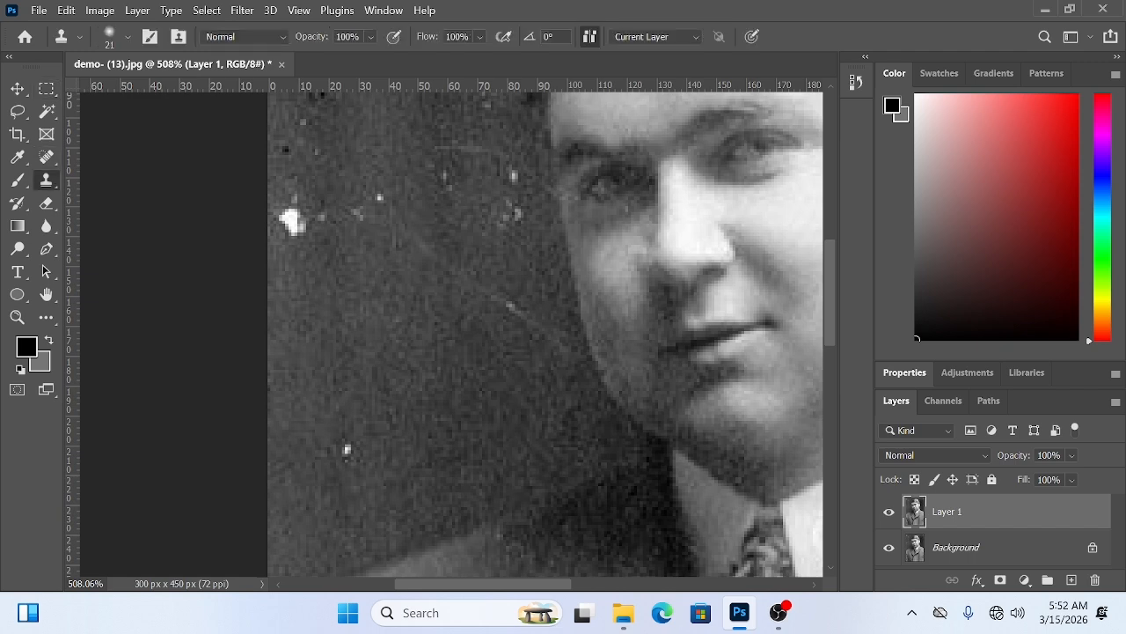
{"action": "right_click", "coordinate": [311, 176], "text": "alt"}
{"action": "left_click", "coordinate": [310, 177], "text": "alt"}
Try to clone over the white blotch and the small specks beside it in the left backdrop.
{"action": "mouse_move", "coordinate": [283, 199]}
{"action": "left_mouse_down"}
{"action": "mouse_move", "coordinate": [291, 222]}
{"action": "mouse_move", "coordinate": [309, 220]}
{"action": "left_mouse_up"}
{"action": "left_click_drag", "start_coordinate": [295, 228], "coordinate": [324, 219]}
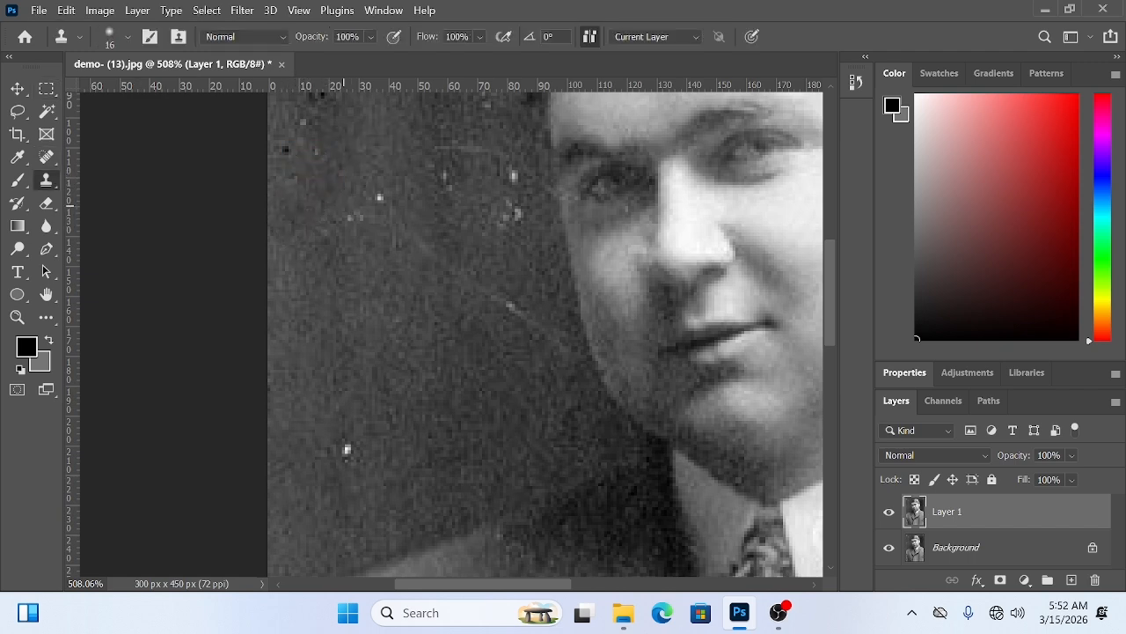
{"action": "left_click", "coordinate": [378, 198]}
{"action": "left_click", "coordinate": [373, 186]}
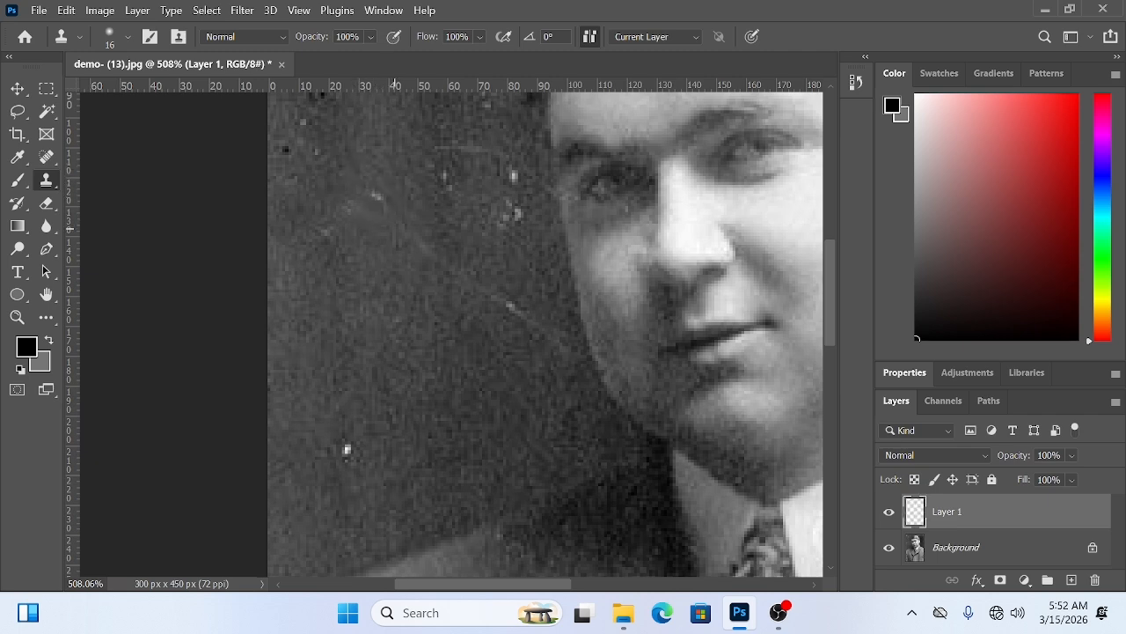
{"action": "left_click", "coordinate": [393, 228]}
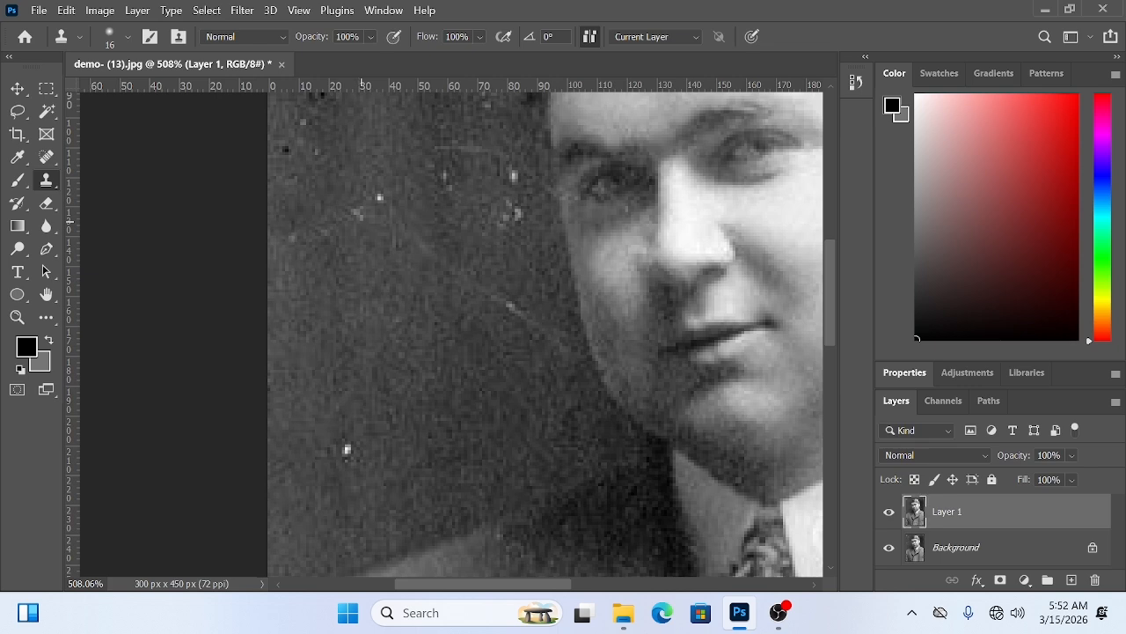
Undo the recent clone strokes on the left backdrop.
{"action": "key", "text": "ctrl+z"}
{"action": "key", "text": "ctrl+z"}
{"action": "key", "text": "ctrl+z"}
{"action": "key", "text": "ctrl+z"}
{"action": "key", "text": "ctrl+z"}
{"action": "key", "text": "ctrl+z"}
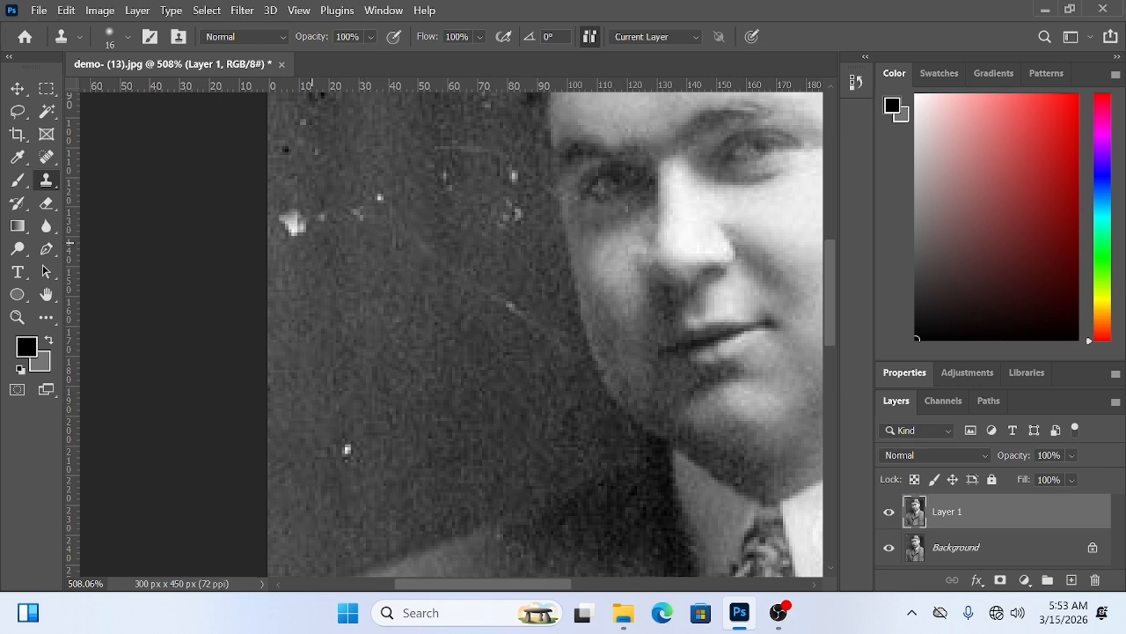
Clone out the white blotch near the left edge and the specks beside it, reducing the brush to 9 px.
{"action": "left_click_drag", "start_coordinate": [312, 243], "coordinate": [291, 222]}
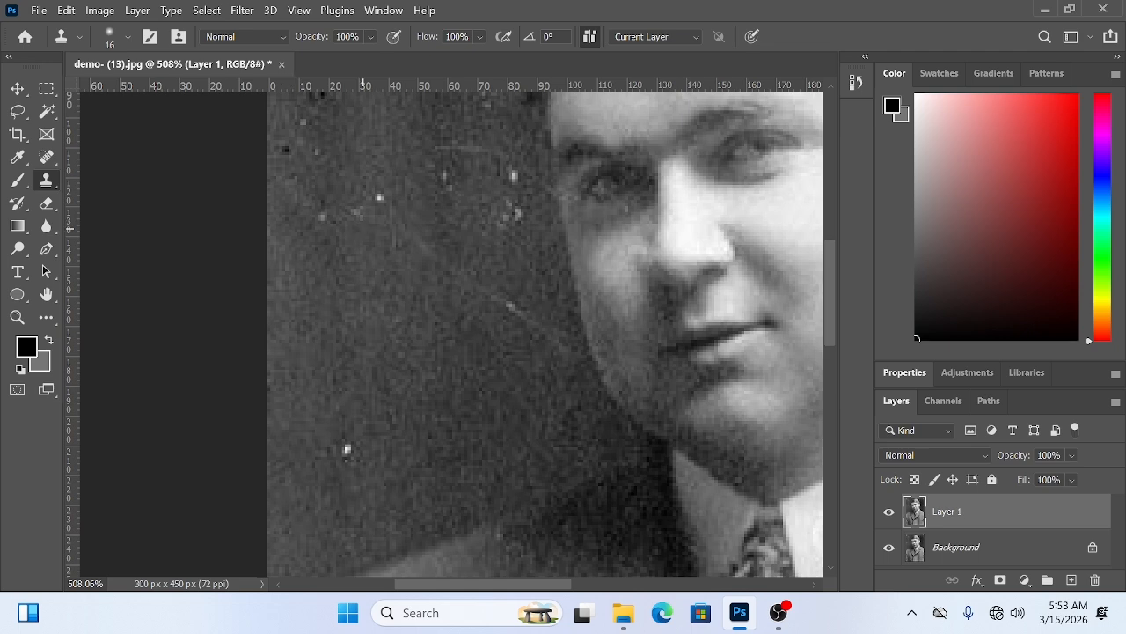
{"action": "scroll", "coordinate": [331, 233], "scroll_direction": "up", "scroll_amount": 5}
{"action": "scroll", "coordinate": [348, 252], "scroll_direction": "down", "scroll_amount": 3}
{"action": "mouse_move", "coordinate": [347, 253]}
{"action": "left_mouse_down"}
{"action": "mouse_move", "coordinate": [330, 253]}
{"action": "mouse_move", "coordinate": [342, 253]}
{"action": "left_mouse_up"}
{"action": "left_click_drag", "start_coordinate": [429, 192], "coordinate": [422, 191]}
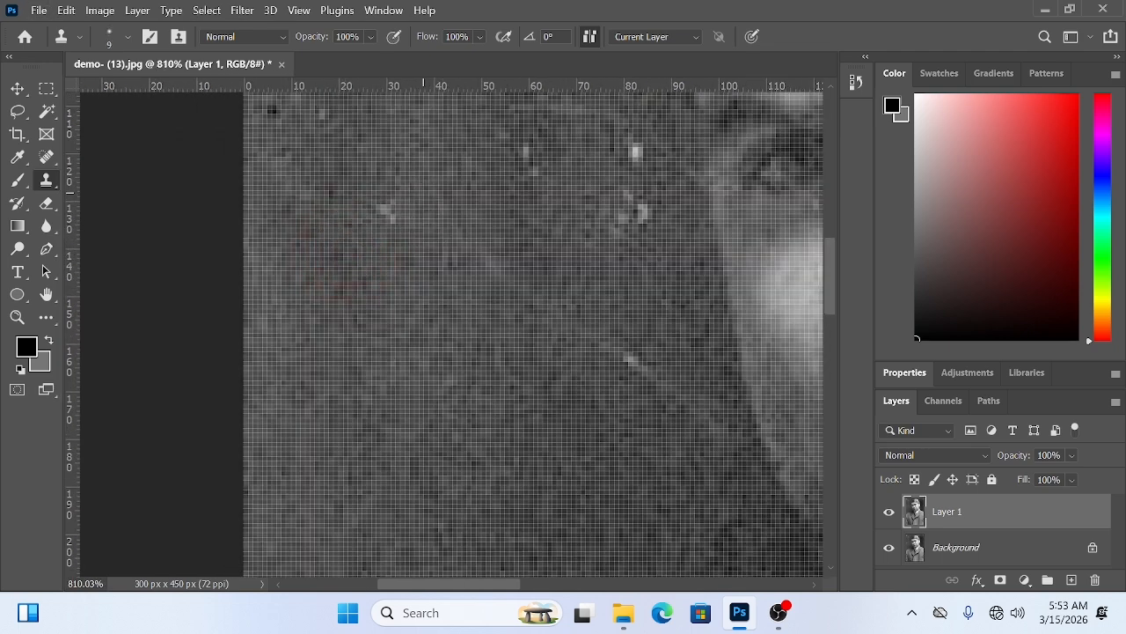
{"action": "left_click", "coordinate": [392, 211]}
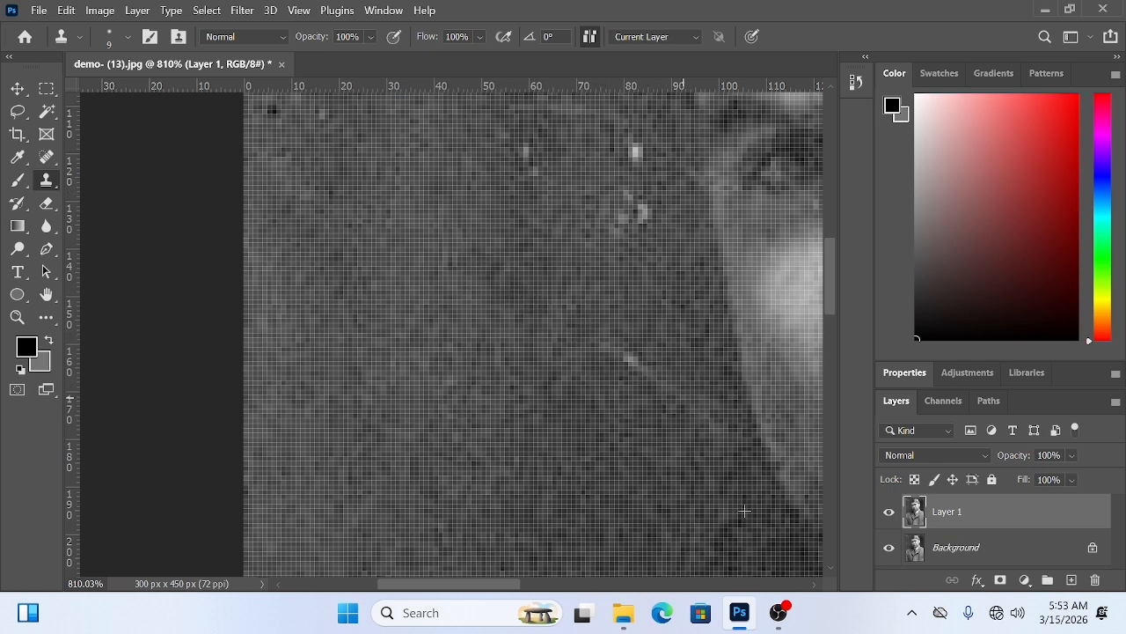
Clone clean backdrop over the white damage in the photo's upper-left corner.
{"action": "scroll", "coordinate": [647, 392], "scroll_direction": "down", "scroll_amount": 10}
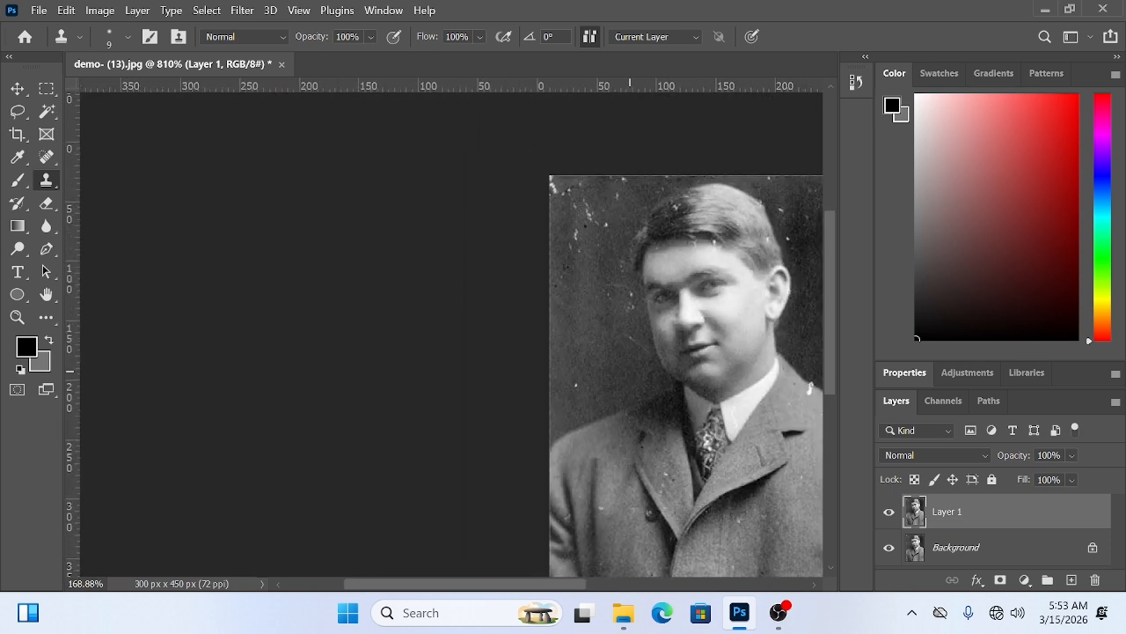
{"action": "scroll", "coordinate": [586, 264], "scroll_direction": "up", "scroll_amount": 5}
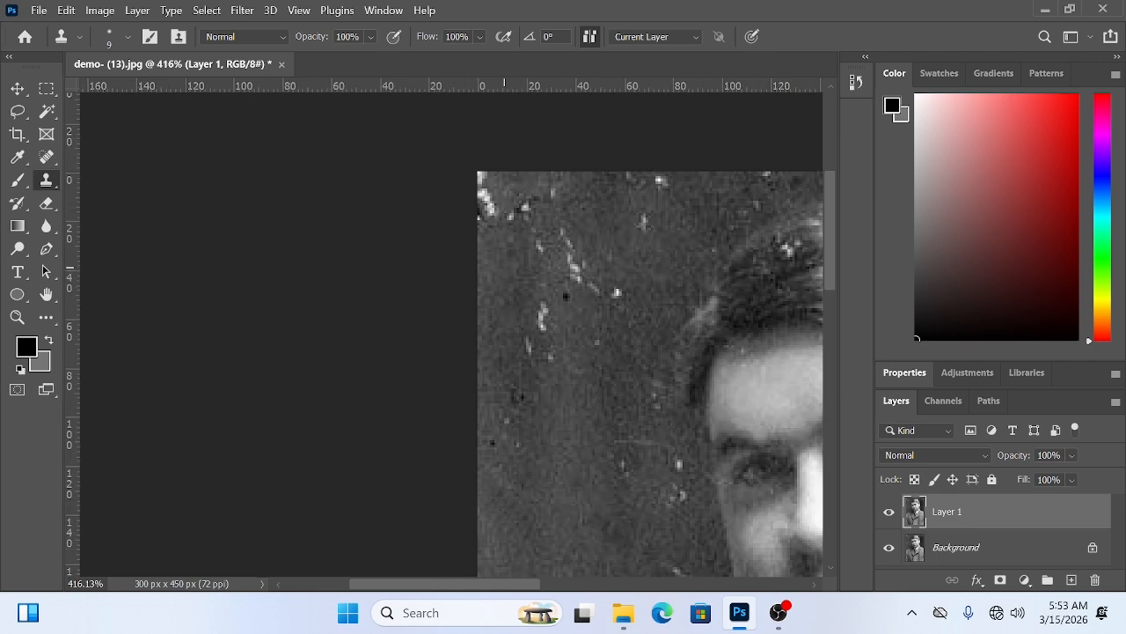
{"action": "scroll", "coordinate": [504, 267], "scroll_direction": "down", "scroll_amount": 2}
{"action": "scroll", "coordinate": [502, 251], "scroll_direction": "up", "scroll_amount": 4}
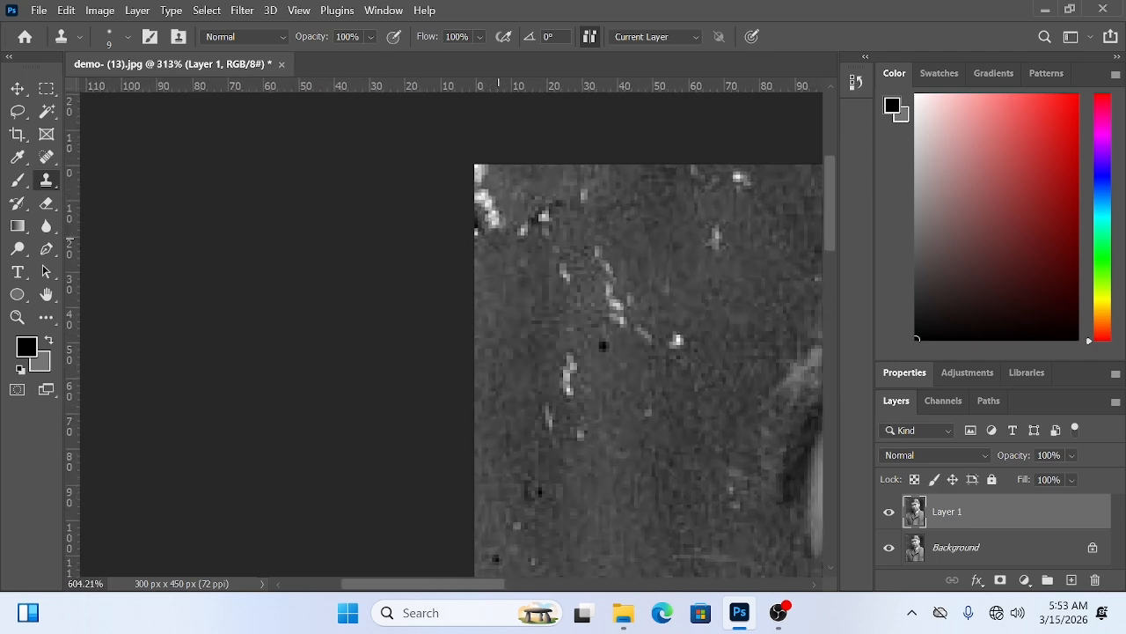
{"action": "left_click_drag", "start_coordinate": [499, 227], "coordinate": [484, 200]}
{"action": "scroll", "coordinate": [553, 211], "scroll_direction": "down", "scroll_amount": 5}
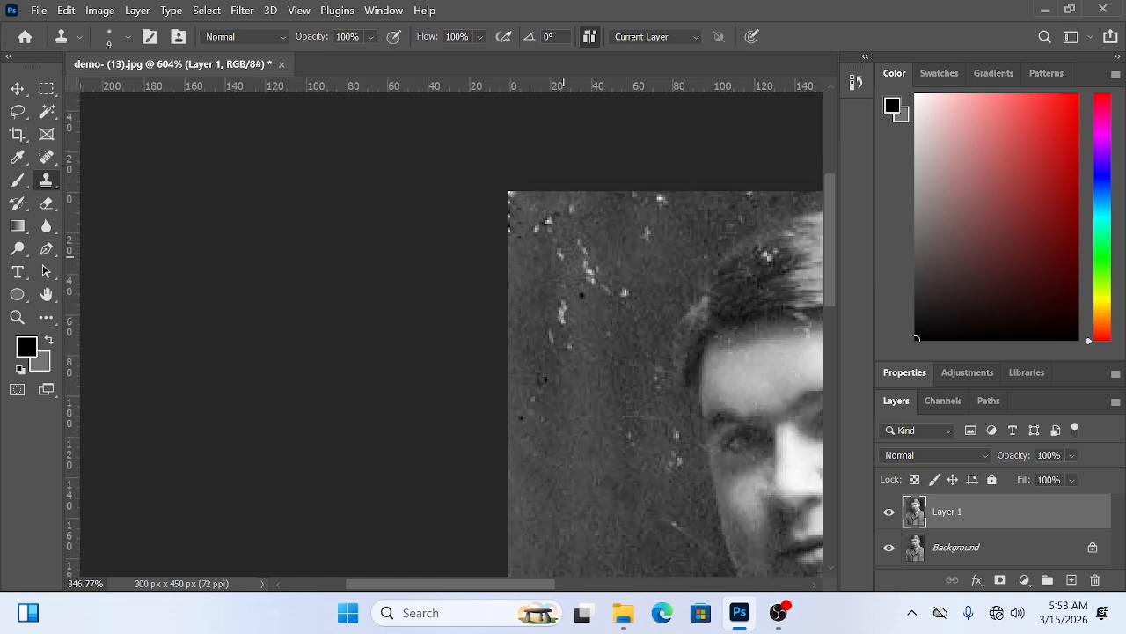
Switch to the Spot Healing Brush and set it to 3 px with the minimum hardness.
{"action": "left_click_drag", "start_coordinate": [531, 260], "coordinate": [488, 110]}
{"action": "left_click_drag", "start_coordinate": [581, 308], "coordinate": [443, 301]}
{"action": "scroll", "coordinate": [586, 404], "scroll_direction": "up", "scroll_amount": 4}
{"action": "scroll", "coordinate": [586, 405], "scroll_direction": "down", "scroll_amount": 5}
{"action": "scroll", "coordinate": [586, 405], "scroll_direction": "down", "scroll_amount": 2}
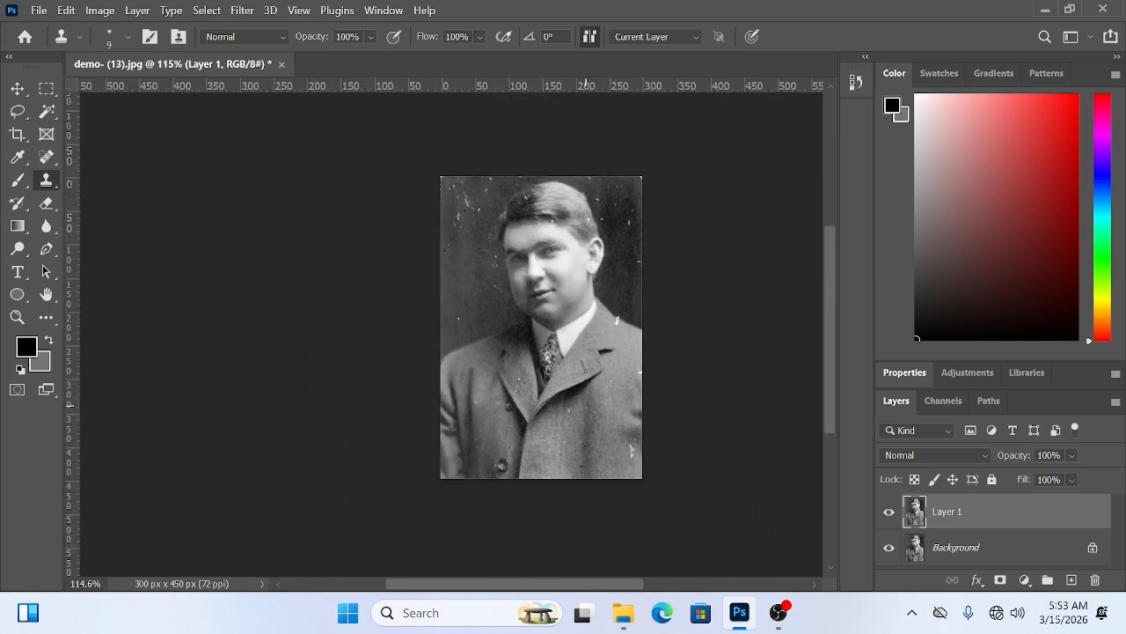
{"action": "scroll", "coordinate": [370, 251], "scroll_direction": "up", "scroll_amount": 6}
{"action": "scroll", "coordinate": [370, 251], "scroll_direction": "up", "scroll_amount": 2}
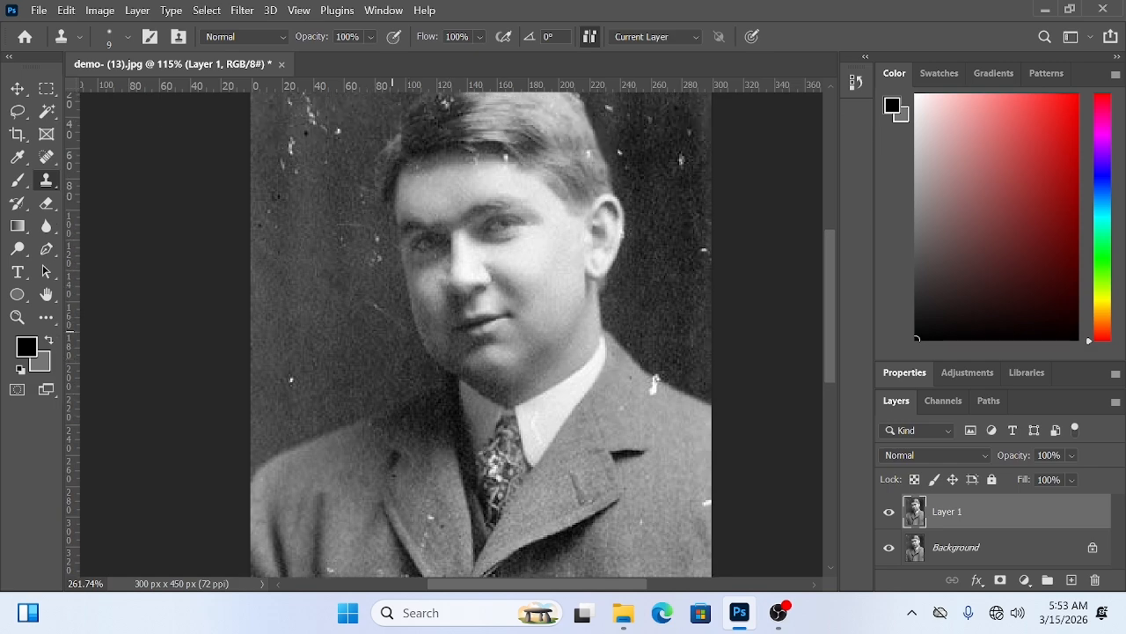
{"action": "left_click", "coordinate": [46, 156]}
{"action": "left_click", "coordinate": [145, 156]}
{"action": "scroll", "coordinate": [369, 268], "scroll_direction": "up", "scroll_amount": 7}
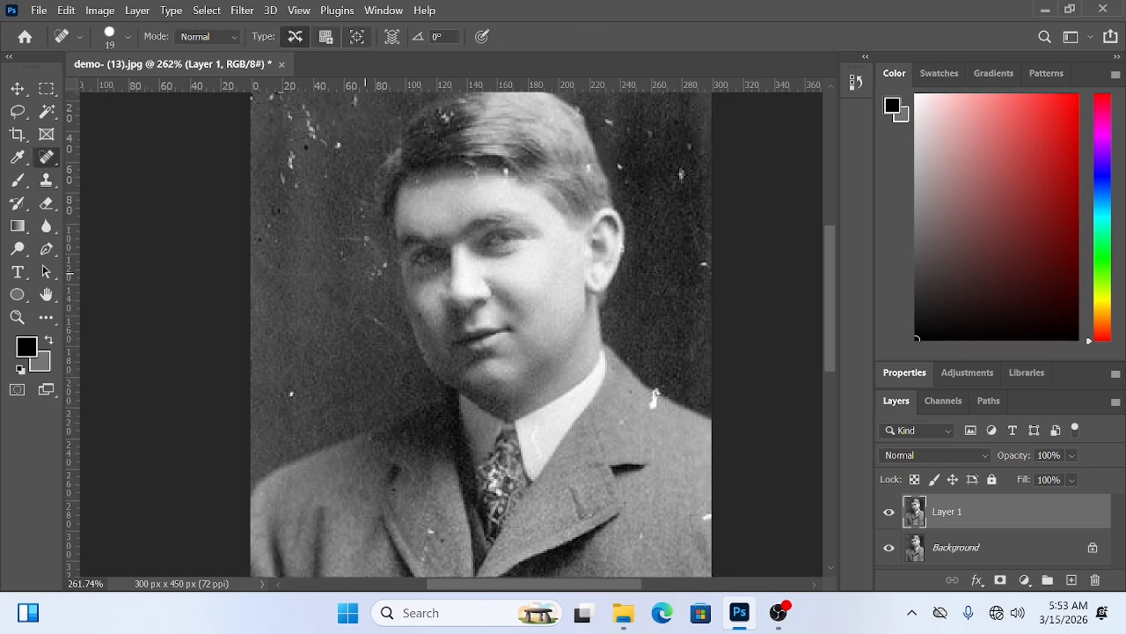
{"action": "mouse_move", "coordinate": [421, 253]}
{"action": "left_mouse_down"}
{"action": "mouse_move", "coordinate": [356, 265]}
{"action": "mouse_move", "coordinate": [395, 258]}
{"action": "left_mouse_up"}
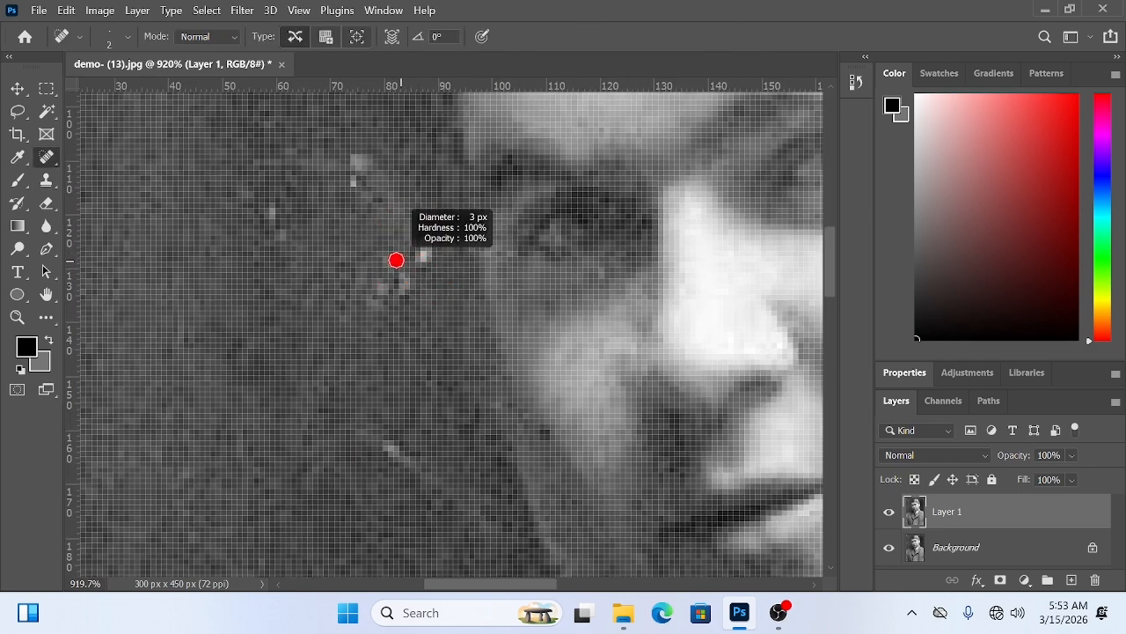
{"action": "right_click", "coordinate": [403, 257]}
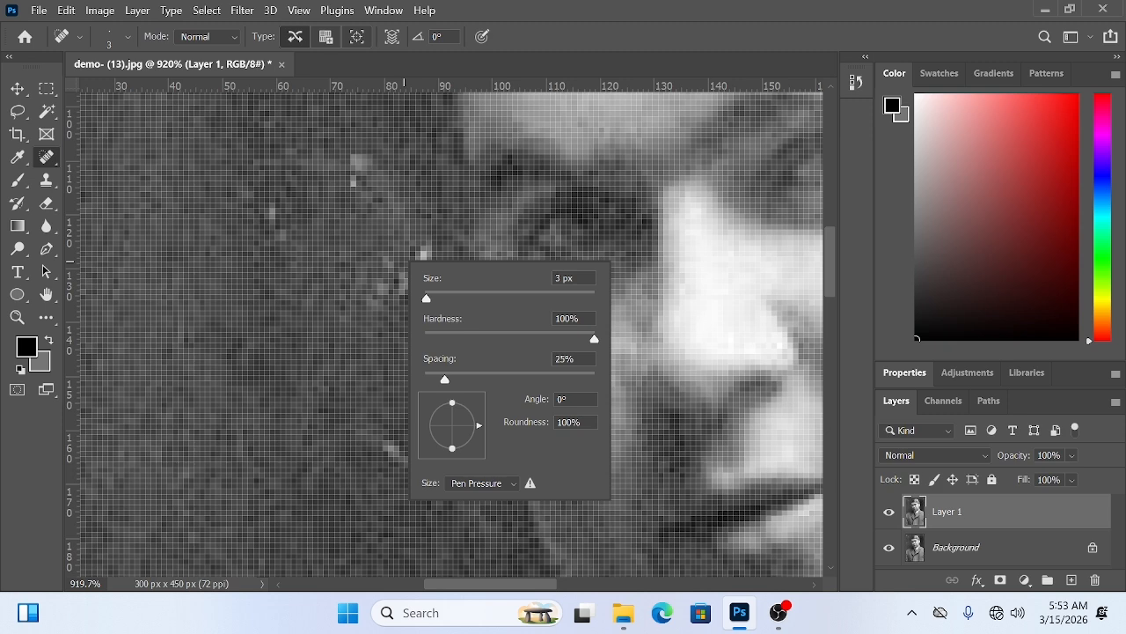
{"action": "left_click_drag", "start_coordinate": [594, 339], "coordinate": [424, 339]}
{"action": "key", "text": "Return"}
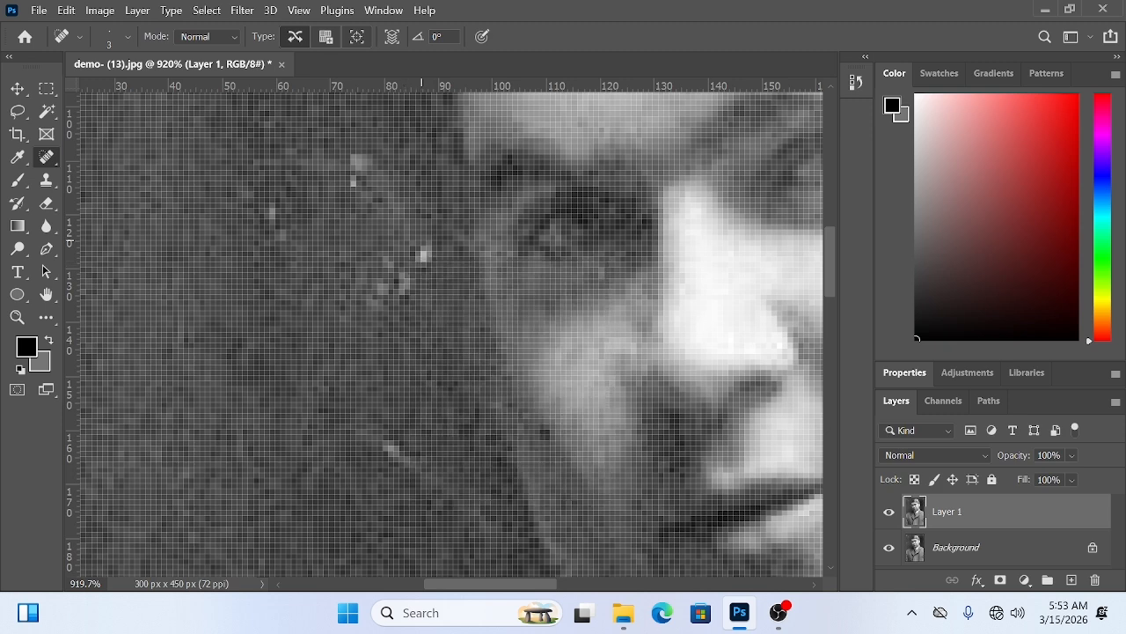
Enlarge the healing brush to 5 px and heal the cluster of white specks in the backdrop beside the man's eye.
{"action": "left_click_drag", "start_coordinate": [421, 249], "coordinate": [425, 249]}
{"action": "left_click_drag", "start_coordinate": [422, 249], "coordinate": [421, 269]}
{"action": "left_click", "coordinate": [428, 252]}
{"action": "left_click", "coordinate": [406, 283]}
{"action": "left_click", "coordinate": [382, 296]}
{"action": "left_click", "coordinate": [387, 253]}
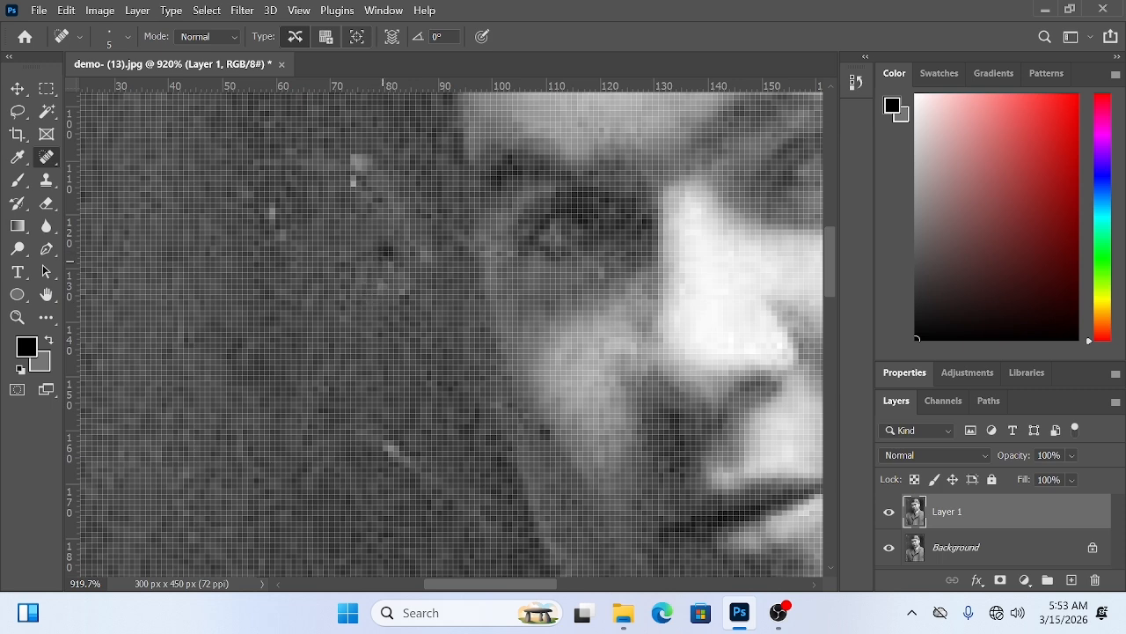
{"action": "left_click", "coordinate": [376, 275]}
{"action": "left_click", "coordinate": [373, 277], "text": "alt"}
{"action": "left_click", "coordinate": [630, 256]}
Heal the isolated white spot above the shoulder and the thin scratch in the backdrop beside the cheek.
{"action": "scroll", "coordinate": [350, 264], "scroll_direction": "down", "scroll_amount": 5}
{"action": "scroll", "coordinate": [350, 227], "scroll_direction": "down", "scroll_amount": 2}
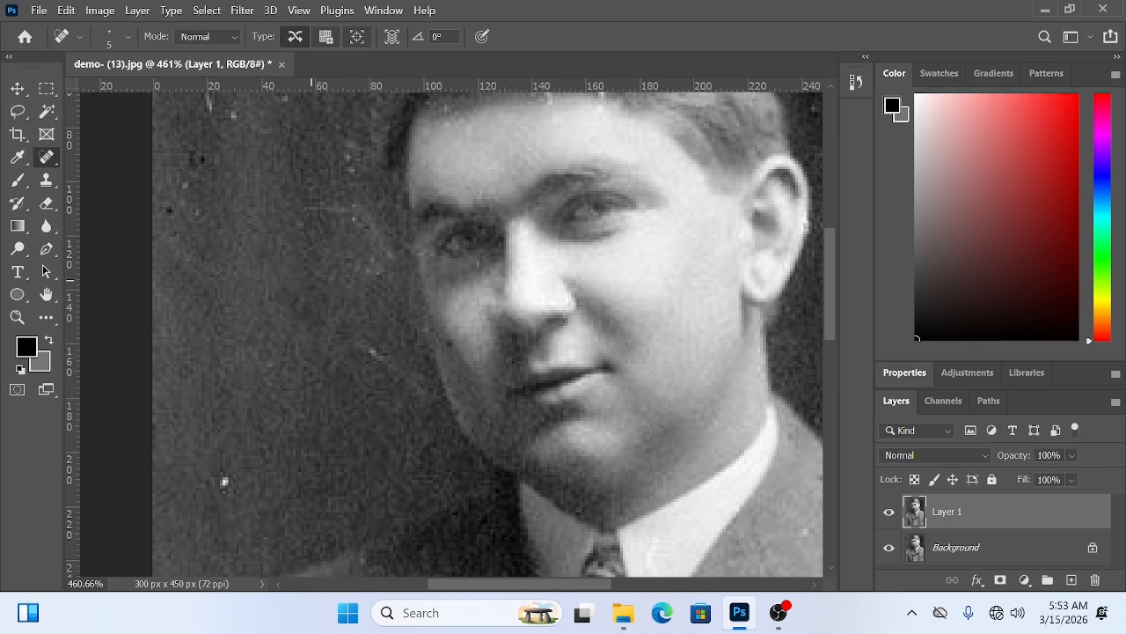
{"action": "left_click", "coordinate": [225, 481]}
{"action": "left_click_drag", "start_coordinate": [377, 352], "coordinate": [359, 350]}
Clone clean backdrop over the white damage in the photo's upper-right corner and the white spot above the hair.
{"action": "scroll", "coordinate": [380, 348], "scroll_direction": "down", "scroll_amount": 5}
{"action": "left_click_drag", "start_coordinate": [475, 283], "coordinate": [435, 331]}
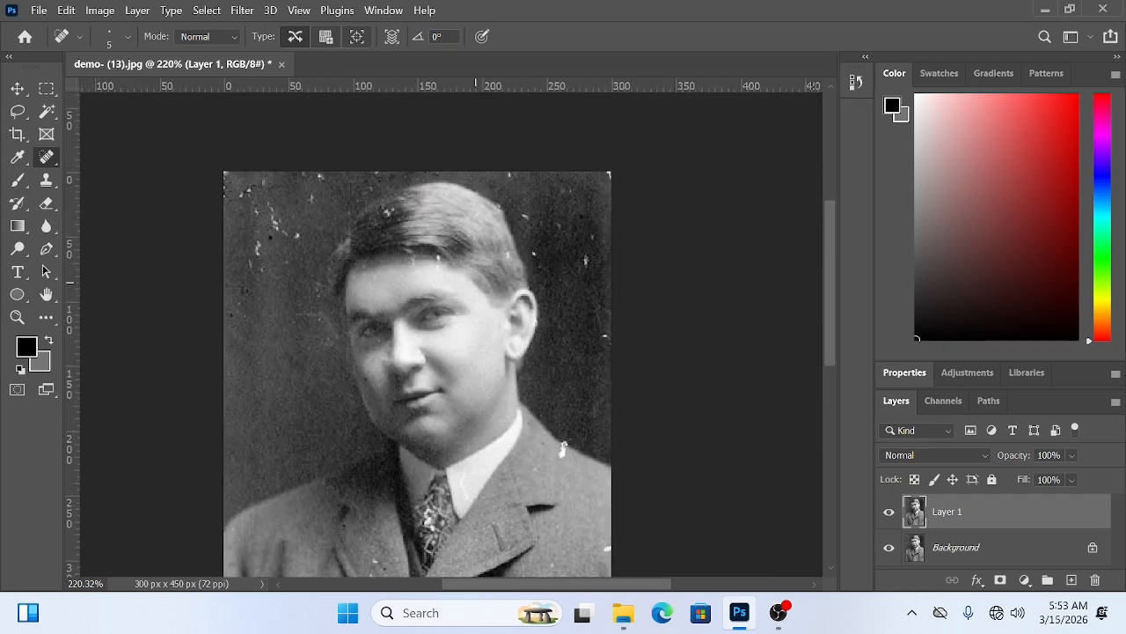
{"action": "scroll", "coordinate": [525, 221], "scroll_direction": "up", "scroll_amount": 3}
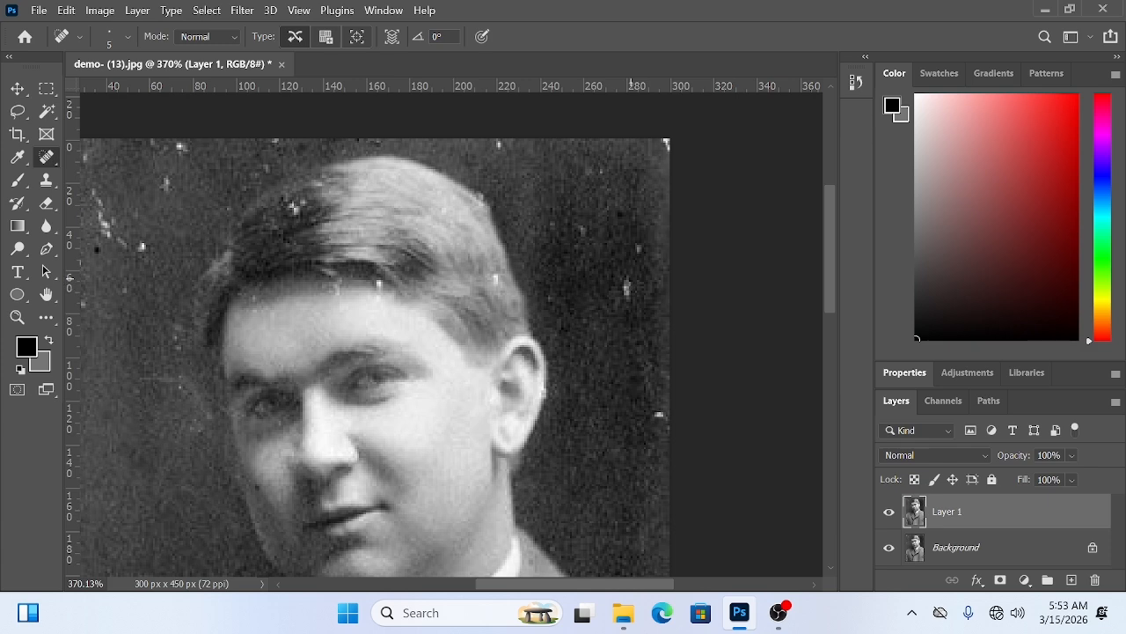
{"action": "key", "text": "shift+j"}
{"action": "scroll", "coordinate": [616, 207], "scroll_direction": "up", "scroll_amount": 4}
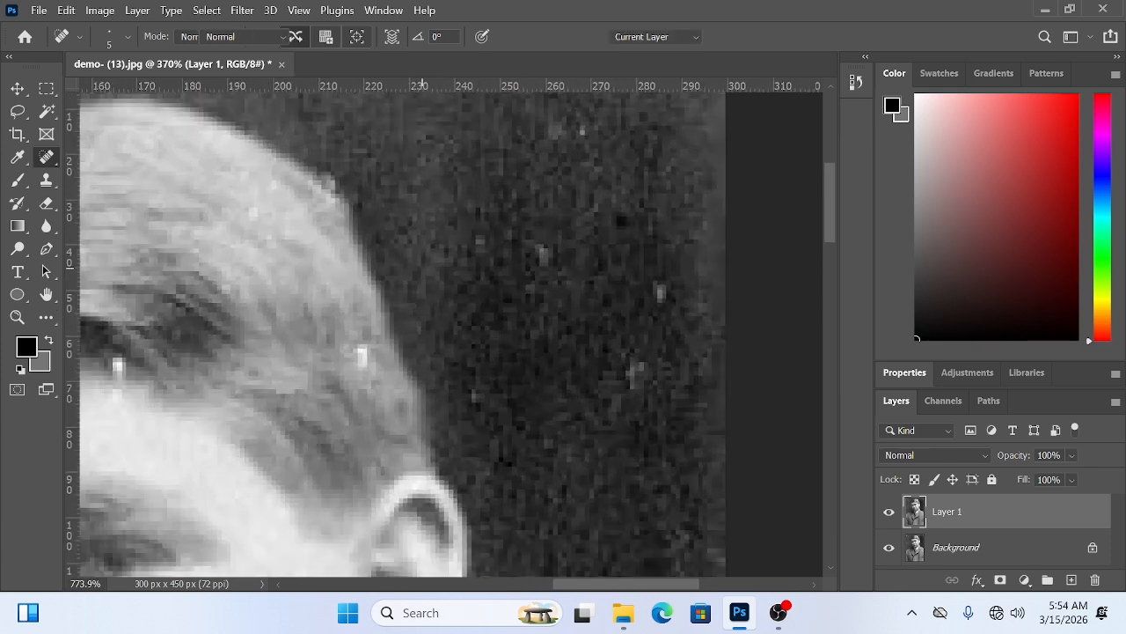
{"action": "key", "text": "s"}
{"action": "scroll", "coordinate": [670, 238], "scroll_direction": "down", "scroll_amount": 3}
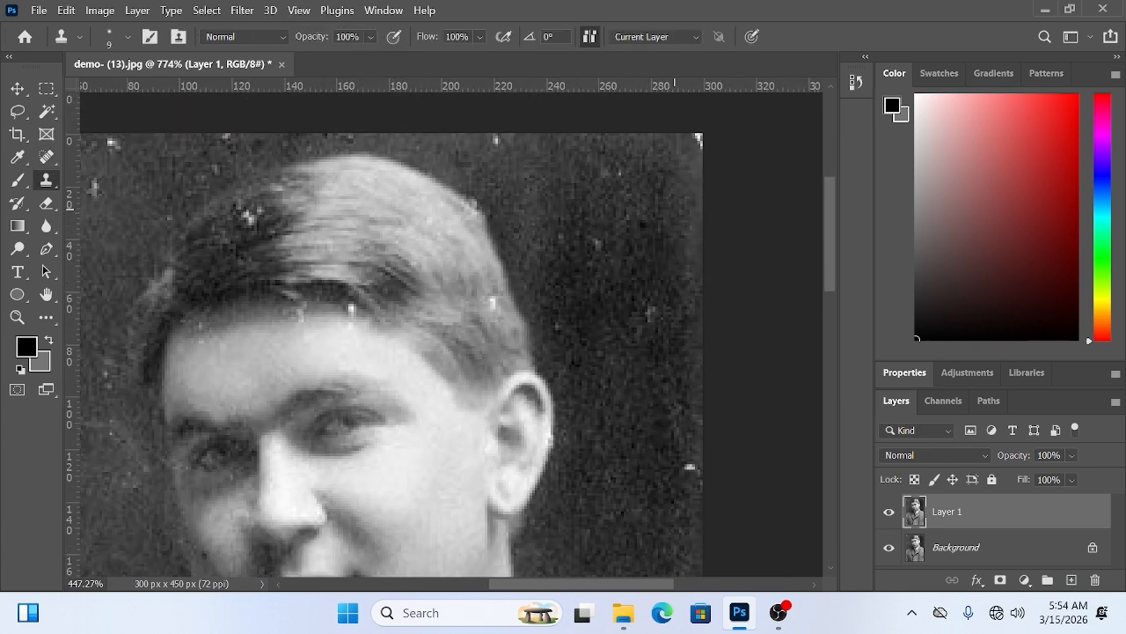
{"action": "left_click", "coordinate": [685, 201], "text": "alt"}
{"action": "left_click_drag", "start_coordinate": [696, 200], "coordinate": [701, 185]}
{"action": "left_click", "coordinate": [504, 209], "text": "alt"}
{"action": "left_click", "coordinate": [499, 191]}
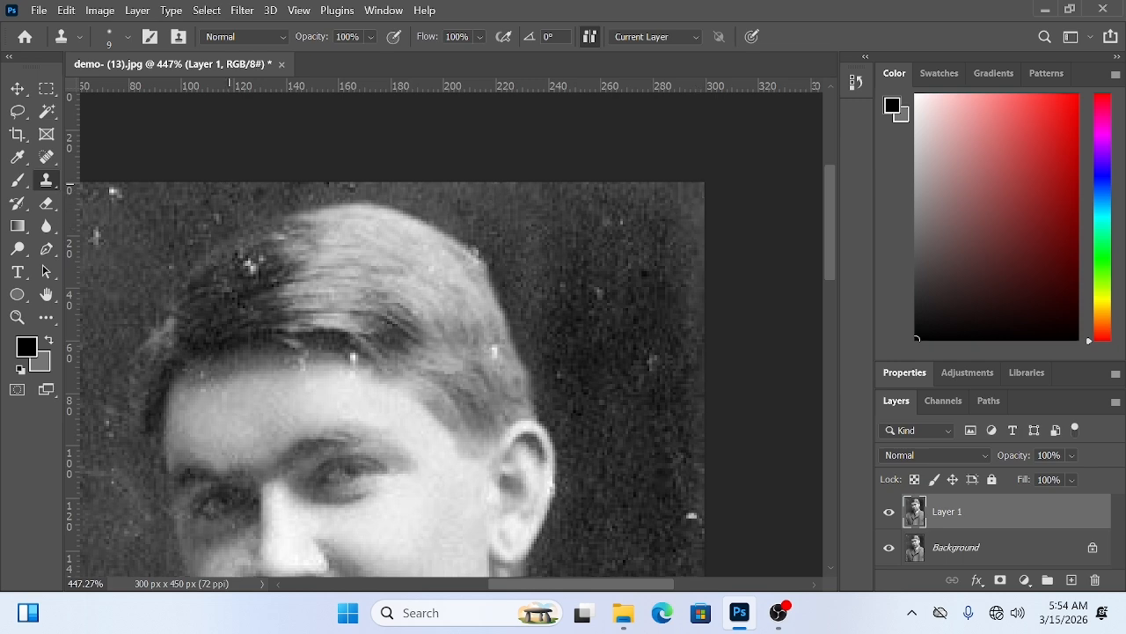
Clone clean backdrop over the white spot and the broken white scratch in the upper-left backdrop beside the hair.
{"action": "left_click_drag", "start_coordinate": [230, 184], "coordinate": [326, 177]}
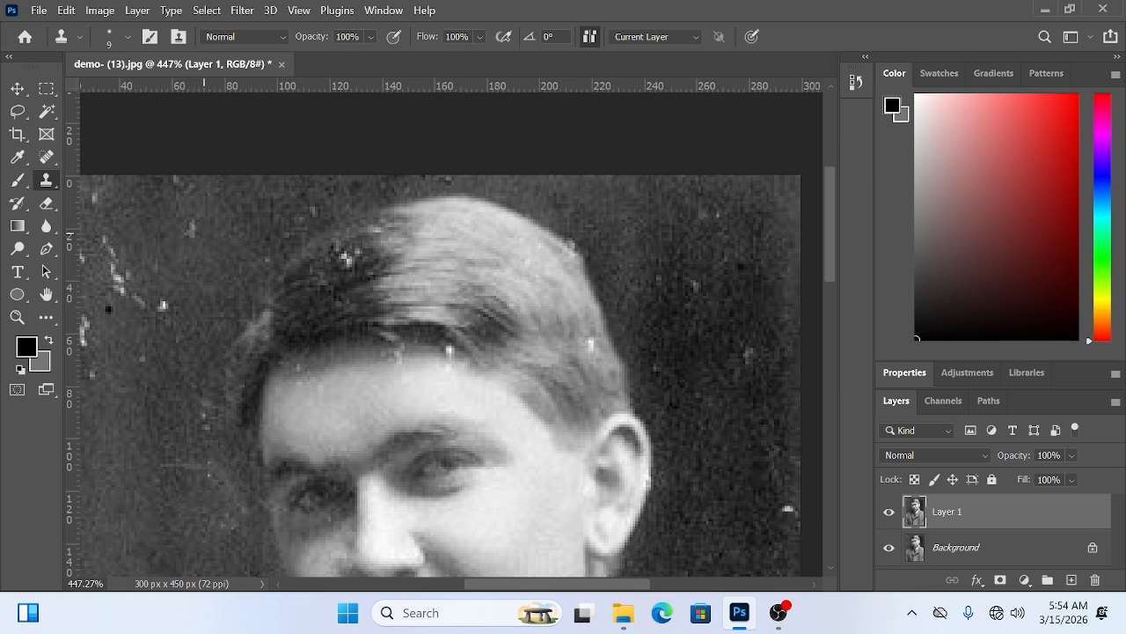
{"action": "scroll", "coordinate": [191, 266], "scroll_direction": "down", "scroll_amount": 2}
{"action": "left_click_drag", "start_coordinate": [190, 268], "coordinate": [264, 283]}
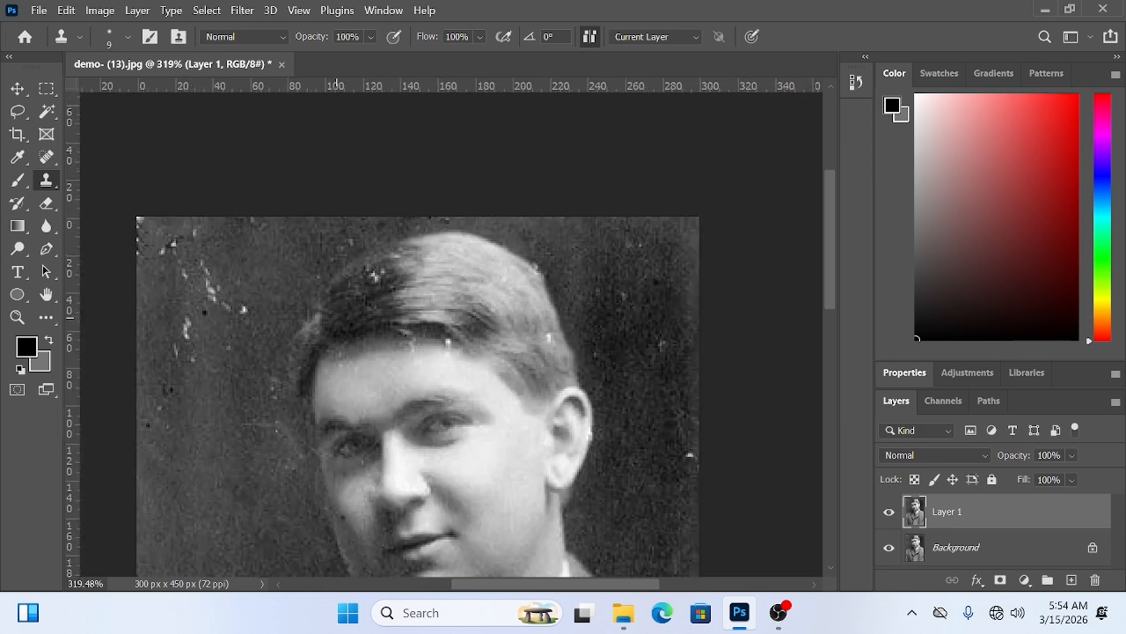
{"action": "scroll", "coordinate": [181, 299], "scroll_direction": "up", "scroll_amount": 2}
{"action": "left_click", "coordinate": [270, 313]}
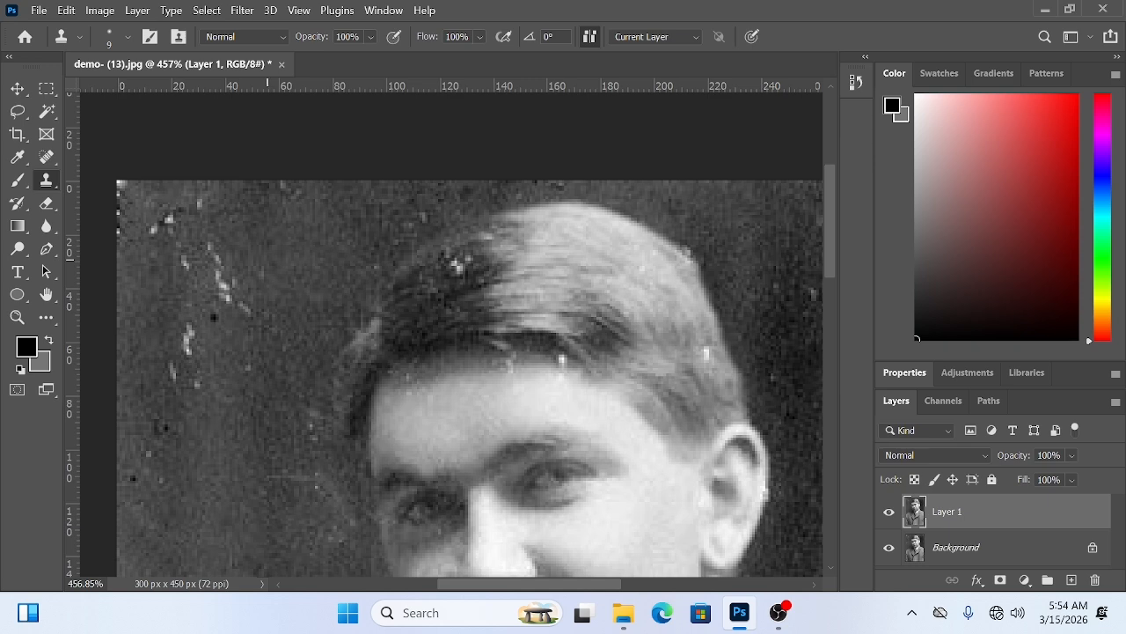
{"action": "left_click", "coordinate": [223, 282]}
{"action": "left_click", "coordinate": [223, 289]}
{"action": "left_click", "coordinate": [227, 295]}
{"action": "left_click", "coordinate": [226, 296]}
{"action": "left_click", "coordinate": [242, 306]}
{"action": "scroll", "coordinate": [252, 326], "scroll_direction": "down", "scroll_amount": 5}
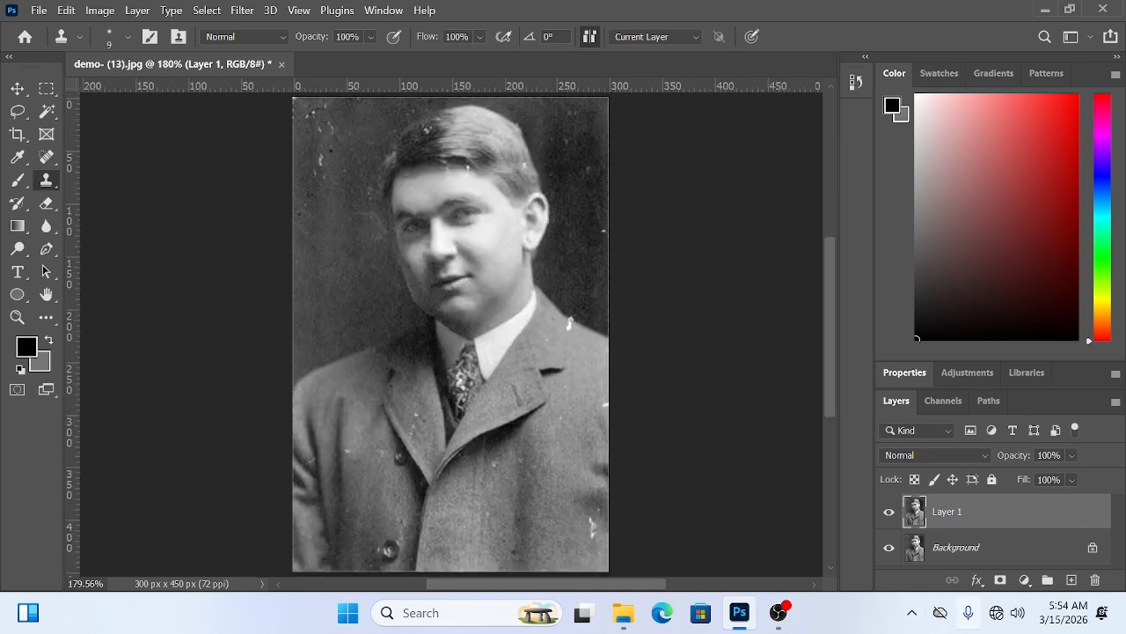
{"action": "scroll", "coordinate": [339, 354], "scroll_direction": "up", "scroll_amount": 2}
{"action": "scroll", "coordinate": [342, 354], "scroll_direction": "down", "scroll_amount": 3}
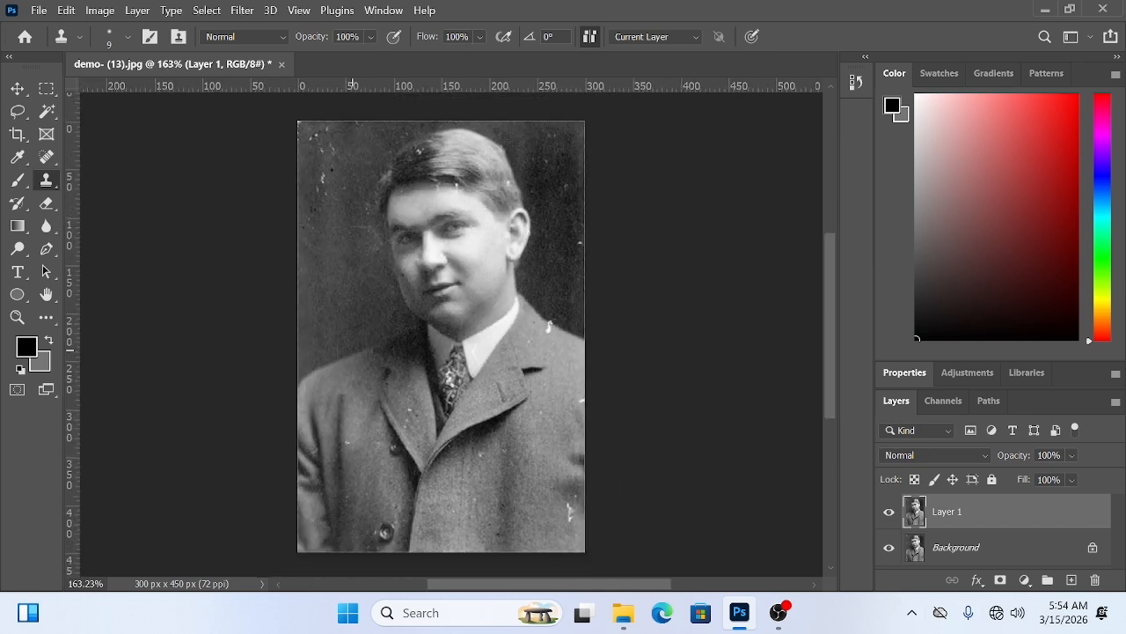
Start a Pen path just outside the photo's left edge and trace the shoulder line up to the collar.
{"action": "key", "text": "p"}
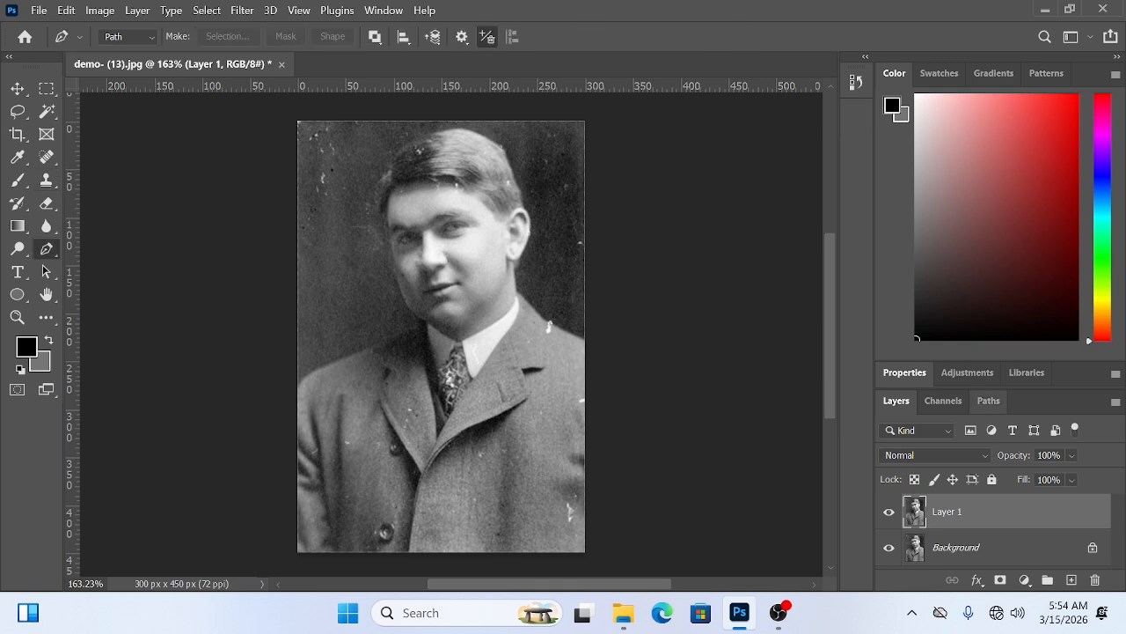
{"action": "left_click", "coordinate": [943, 400]}
{"action": "left_click", "coordinate": [990, 401]}
{"action": "left_click_drag", "start_coordinate": [994, 435], "coordinate": [1096, 580]}
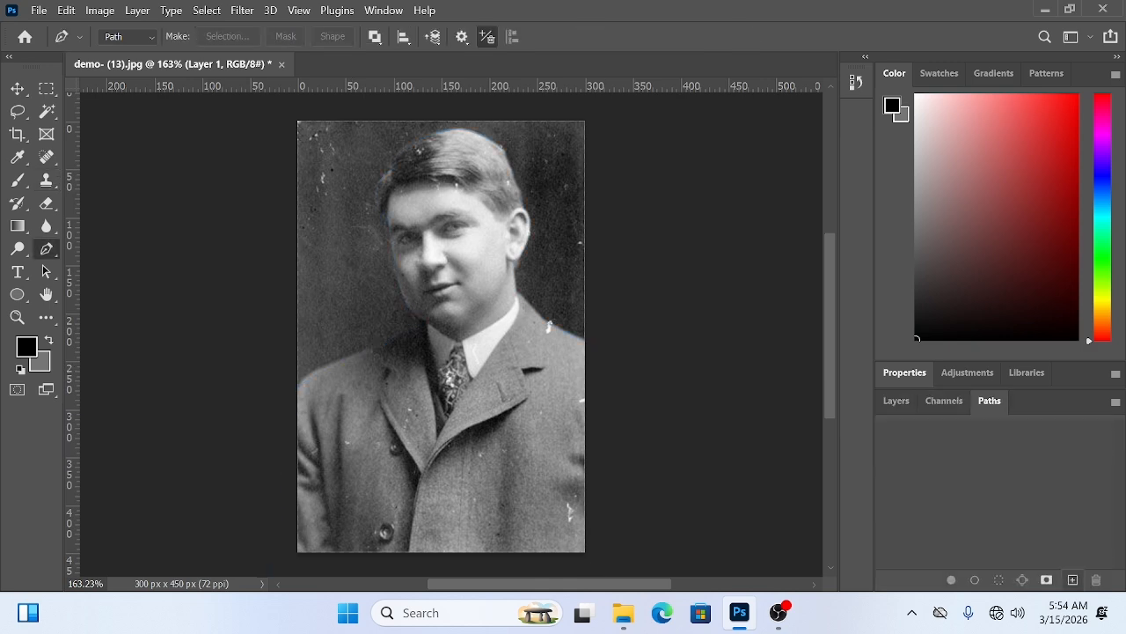
{"action": "scroll", "coordinate": [296, 392], "scroll_direction": "up", "scroll_amount": 10}
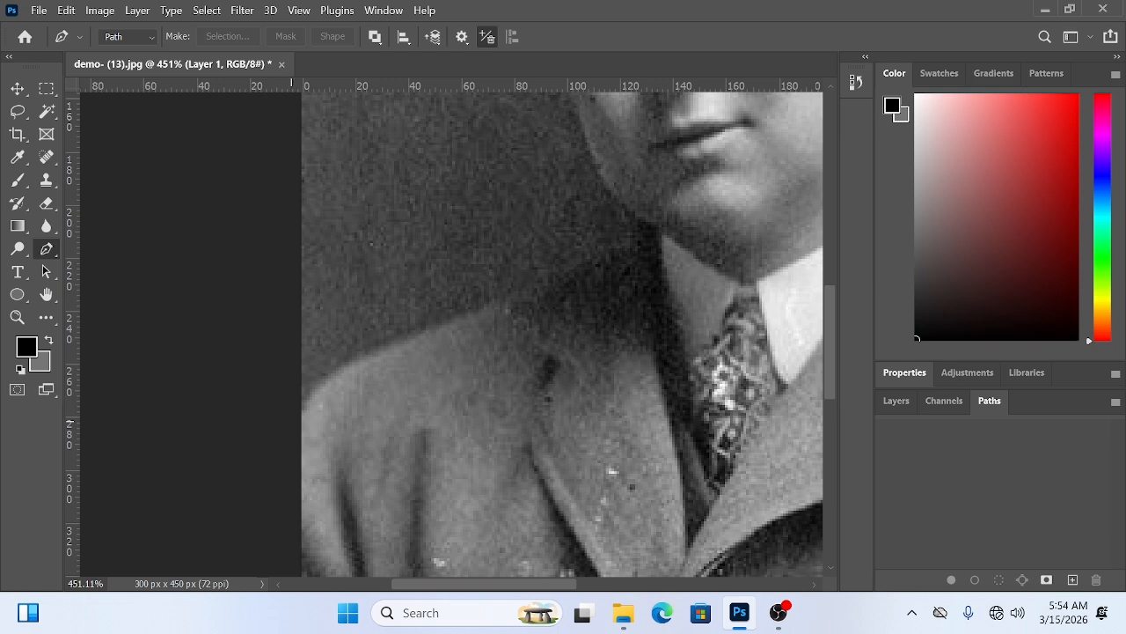
{"action": "left_click_drag", "start_coordinate": [291, 420], "coordinate": [217, 481]}
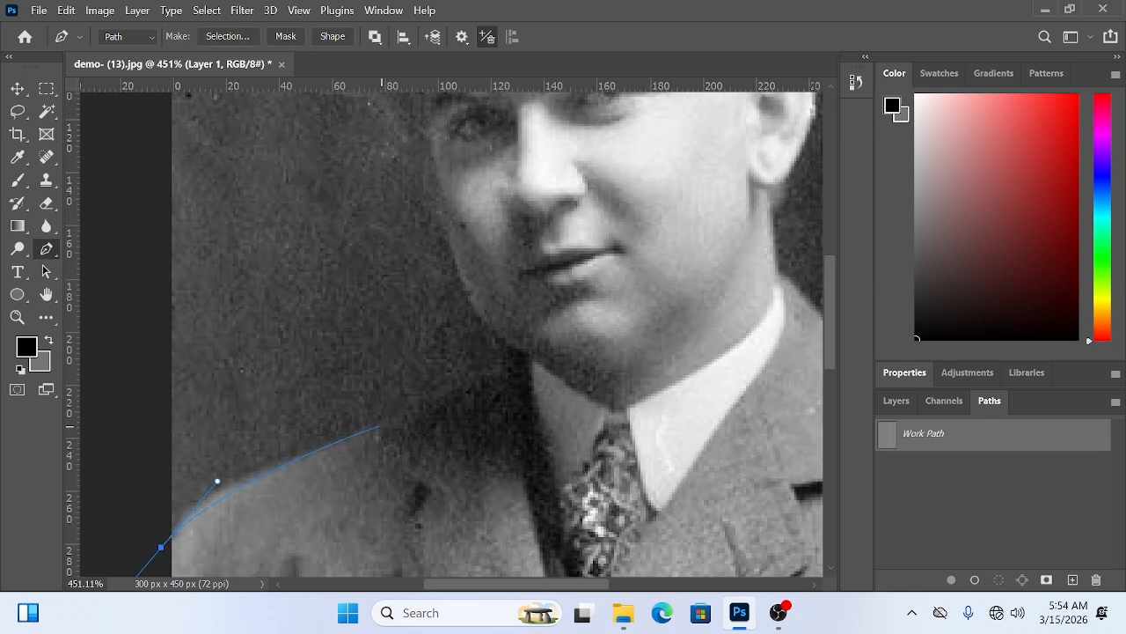
{"action": "left_click_drag", "start_coordinate": [380, 426], "coordinate": [402, 440]}
{"action": "left_click", "coordinate": [429, 434]}
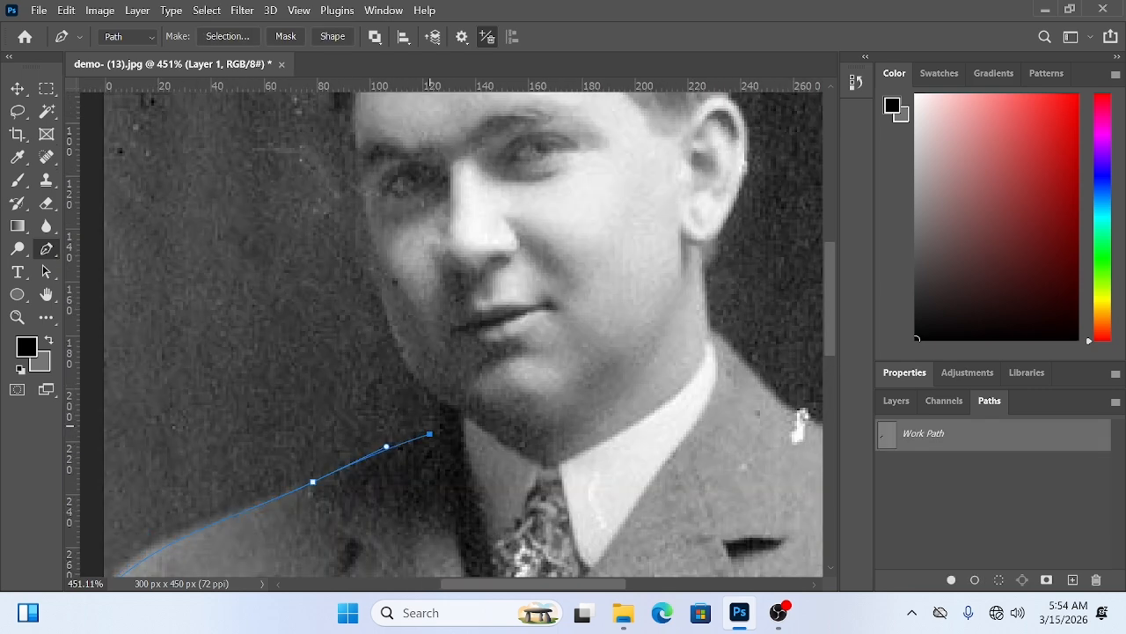
Continue the path up the left side of the jaw, cheek and forehead to the edge of the hair.
{"action": "left_click", "coordinate": [428, 390]}
{"action": "left_click_drag", "start_coordinate": [366, 306], "coordinate": [414, 426]}
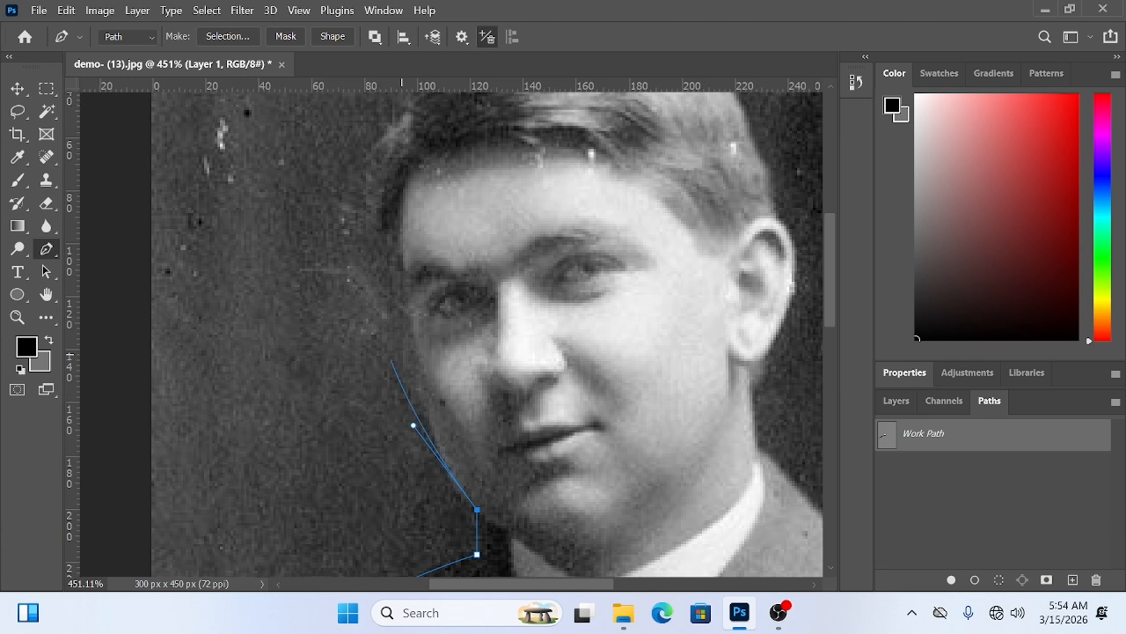
{"action": "left_click_drag", "start_coordinate": [414, 345], "coordinate": [408, 309]}
{"action": "left_click_drag", "start_coordinate": [400, 238], "coordinate": [368, 214]}
{"action": "scroll", "coordinate": [399, 523], "scroll_direction": "up", "scroll_amount": 4}
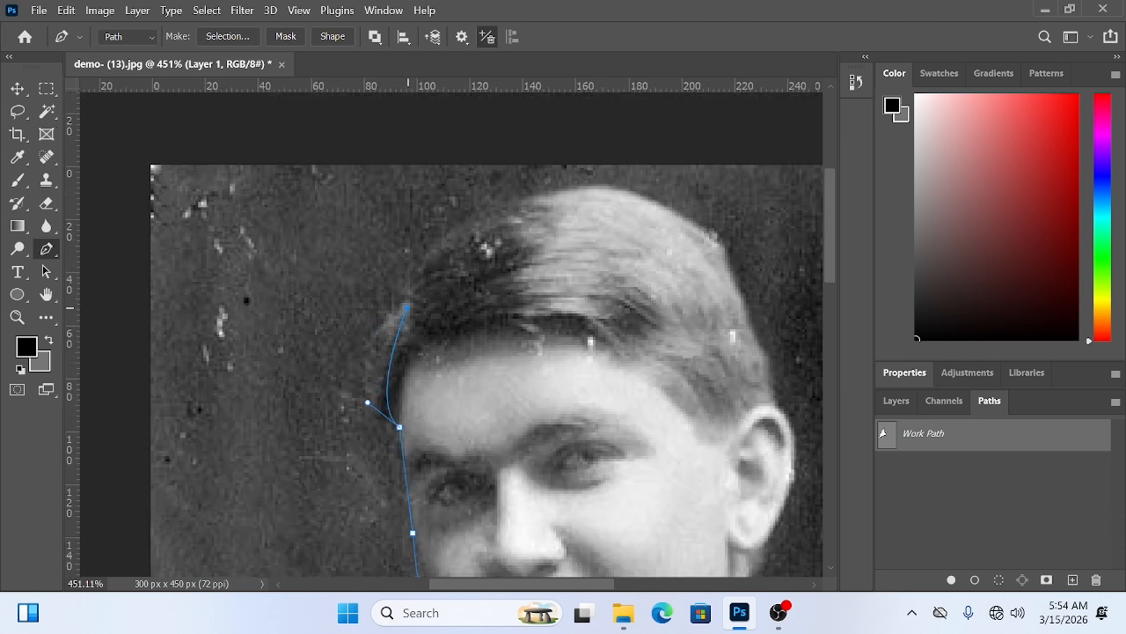
{"action": "left_click_drag", "start_coordinate": [407, 307], "coordinate": [371, 354]}
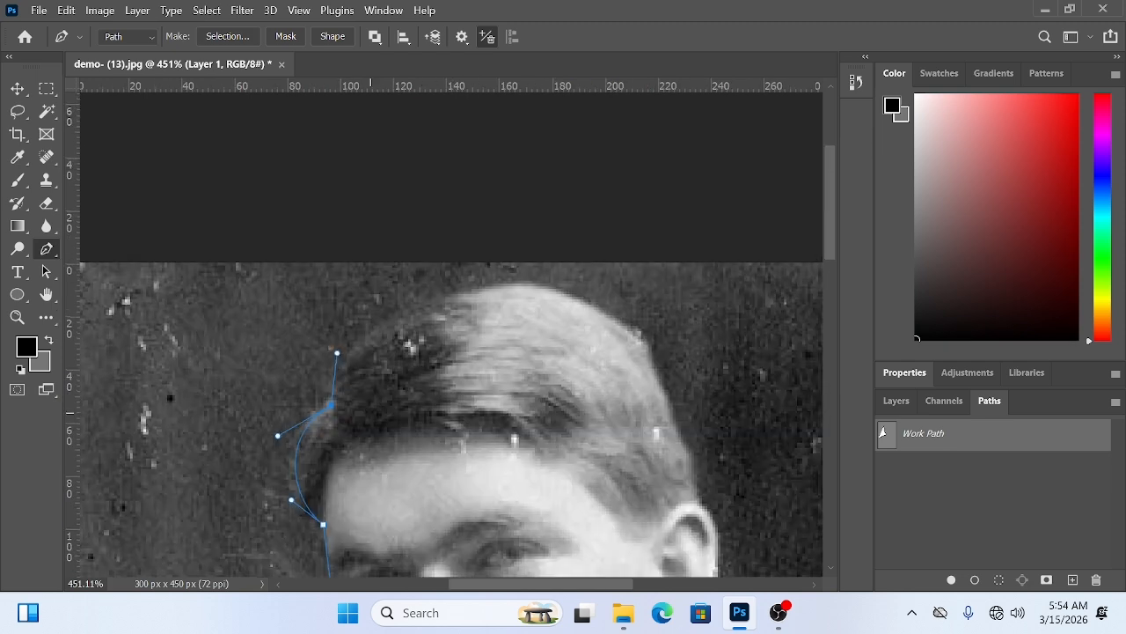
Extend the path over the top of the hair and around the ear to the neck.
{"action": "left_click_drag", "start_coordinate": [460, 291], "coordinate": [506, 284]}
{"action": "left_click_drag", "start_coordinate": [633, 331], "coordinate": [672, 372]}
{"action": "left_click_drag", "start_coordinate": [674, 459], "coordinate": [586, 123]}
{"action": "left_click_drag", "start_coordinate": [536, 247], "coordinate": [529, 282]}
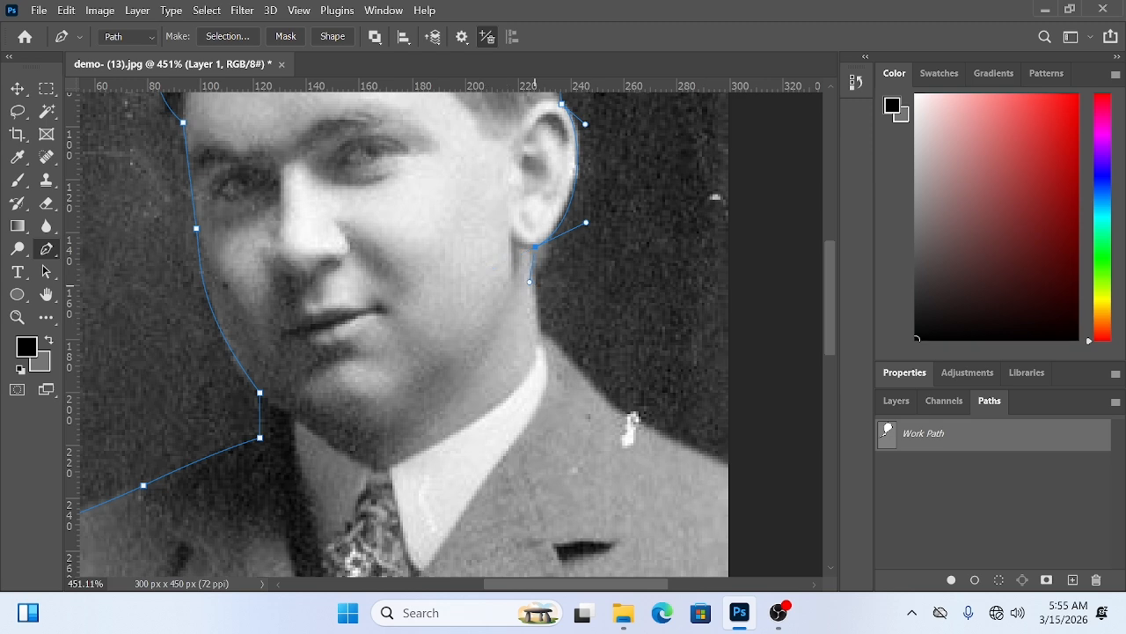
Trace the neck and right shoulder, and close the path outside the canvas below the coat.
{"action": "left_click", "coordinate": [540, 334]}
{"action": "left_click_drag", "start_coordinate": [605, 430], "coordinate": [502, 260]}
{"action": "left_click_drag", "start_coordinate": [575, 272], "coordinate": [703, 213]}
{"action": "left_click", "coordinate": [673, 320]}
{"action": "scroll", "coordinate": [680, 338], "scroll_direction": "down", "scroll_amount": 5}
{"action": "left_click", "coordinate": [703, 488]}
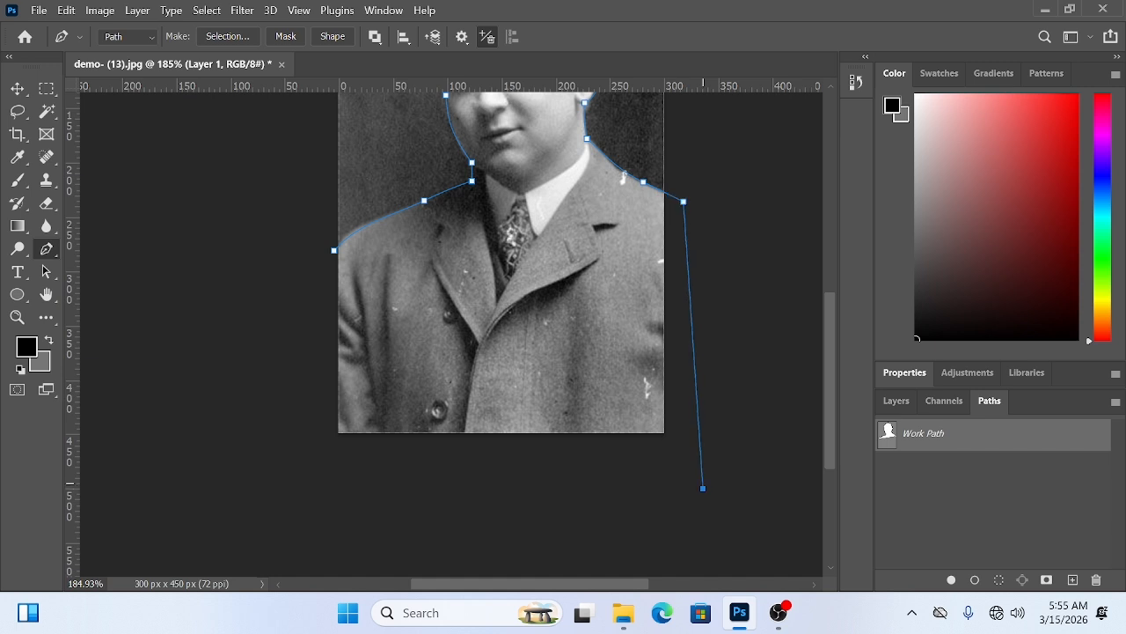
{"action": "left_click_drag", "start_coordinate": [295, 459], "coordinate": [314, 301]}
{"action": "left_click", "coordinate": [334, 251]}
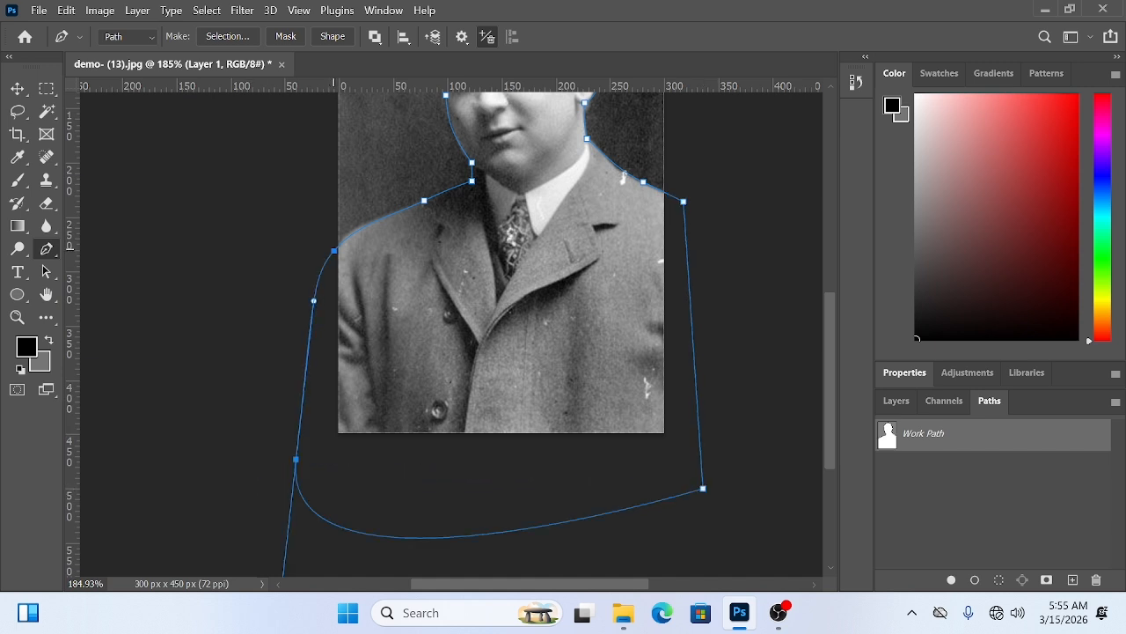
Save the work path as Path 1, load it as a selection and invert it to cover the backdrop.
{"action": "double_click", "coordinate": [924, 434]}
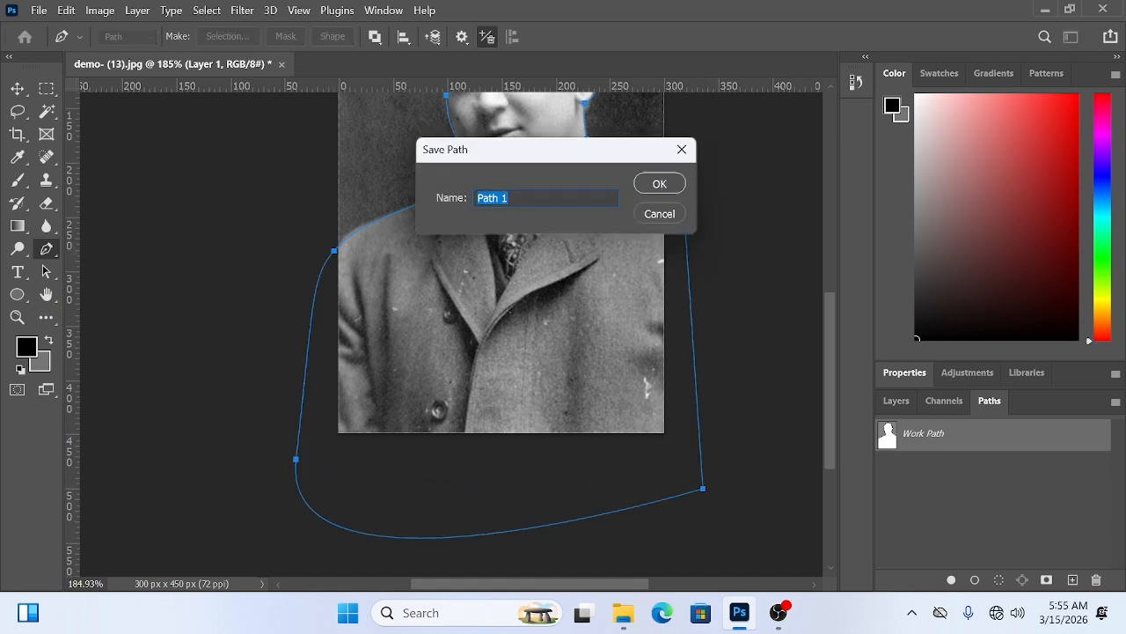
{"action": "key", "text": "Return"}
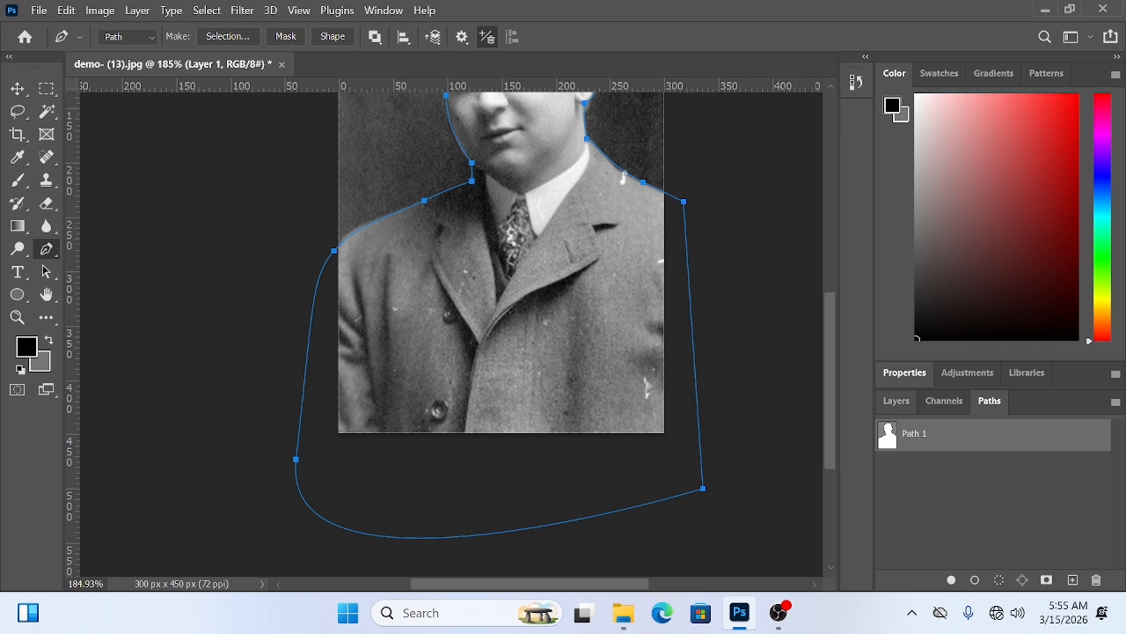
{"action": "scroll", "coordinate": [724, 353], "scroll_direction": "down", "scroll_amount": 3}
{"action": "key", "text": "ctrl+Return"}
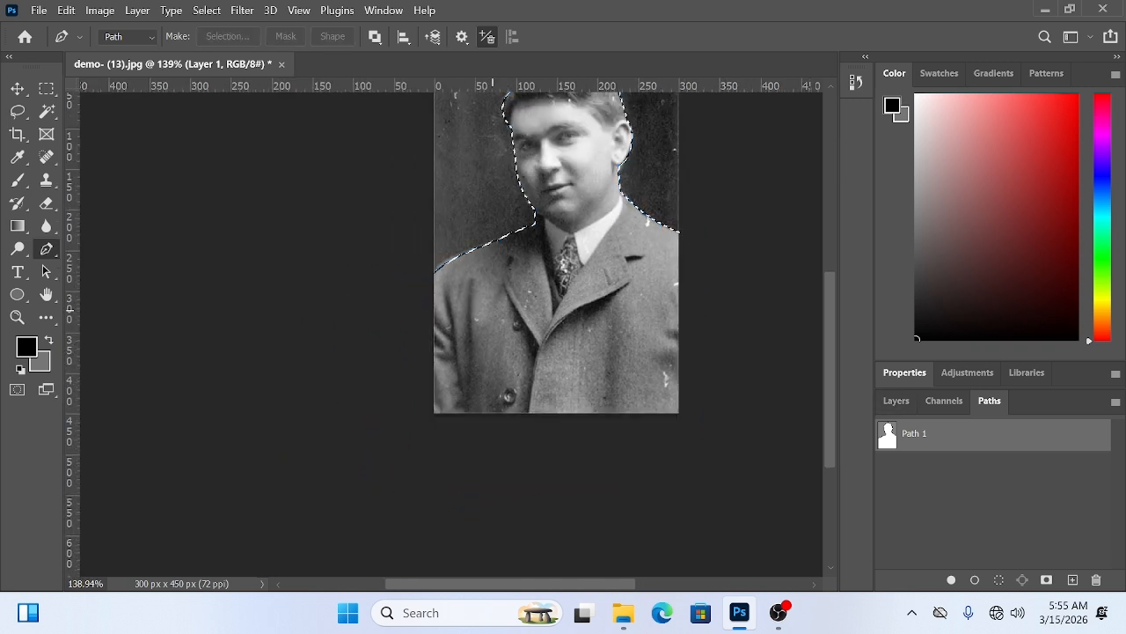
{"action": "scroll", "coordinate": [468, 392], "scroll_direction": "down", "scroll_amount": 4}
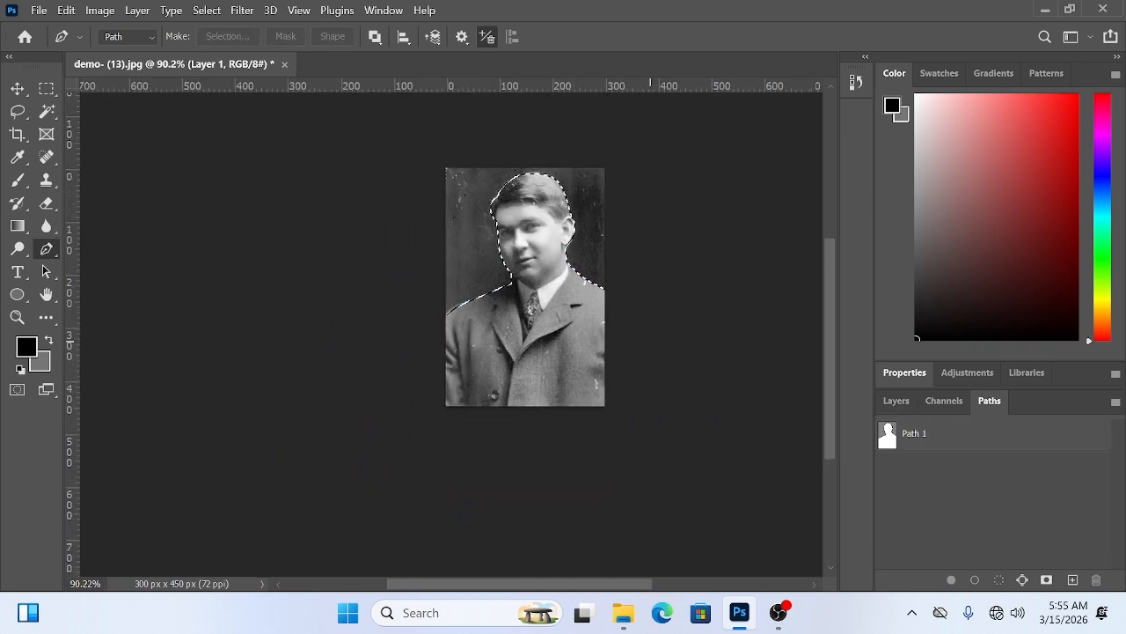
{"action": "left_click", "coordinate": [896, 400]}
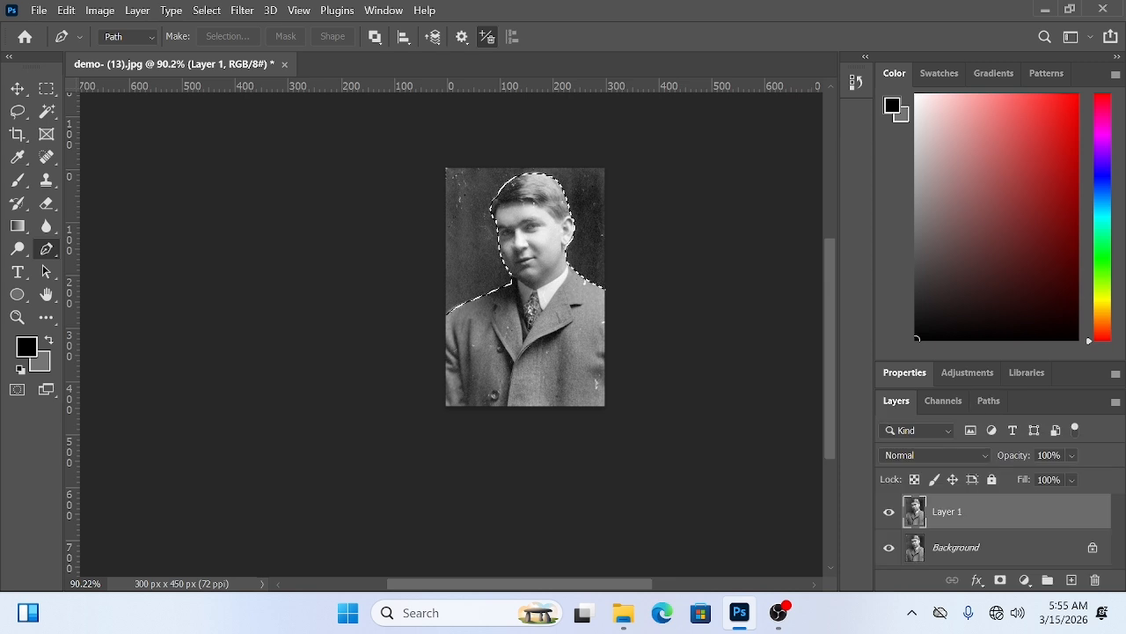
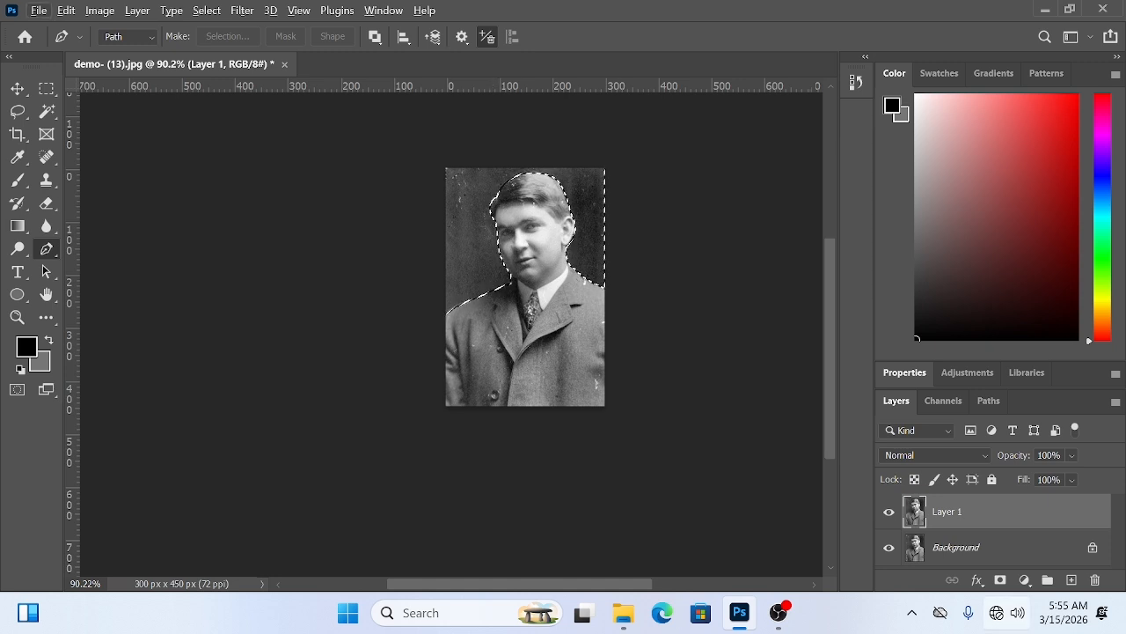
Add a Hue/Saturation adjustment to the selected backdrop and colorize it with hue 233 and saturation 26.
{"action": "left_click", "coordinate": [1025, 580]}
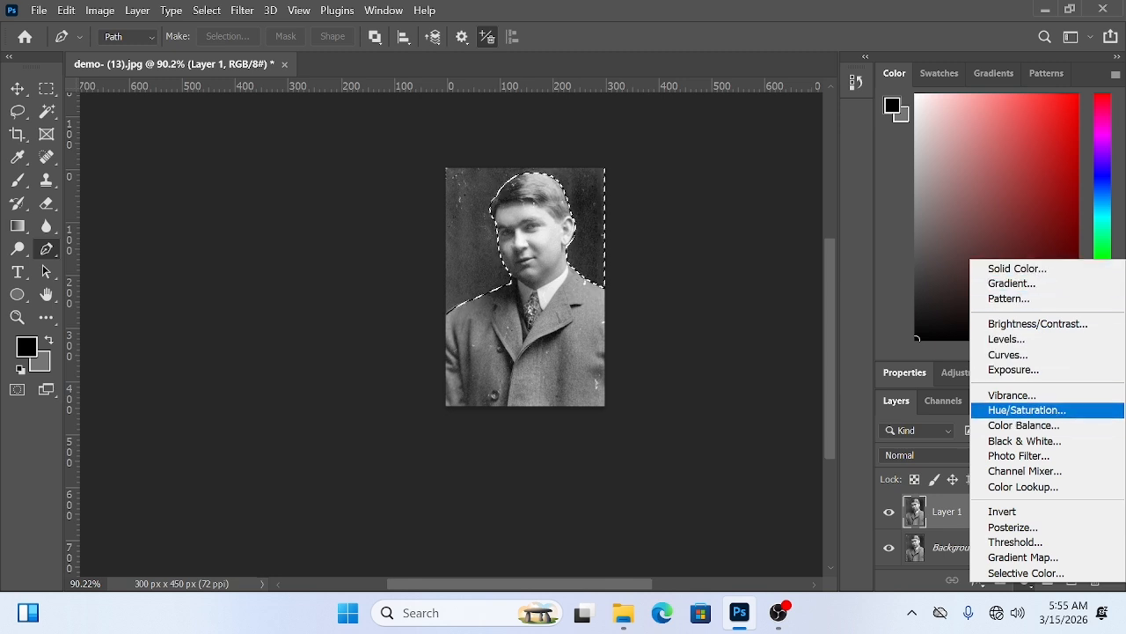
{"action": "left_click", "coordinate": [1027, 410]}
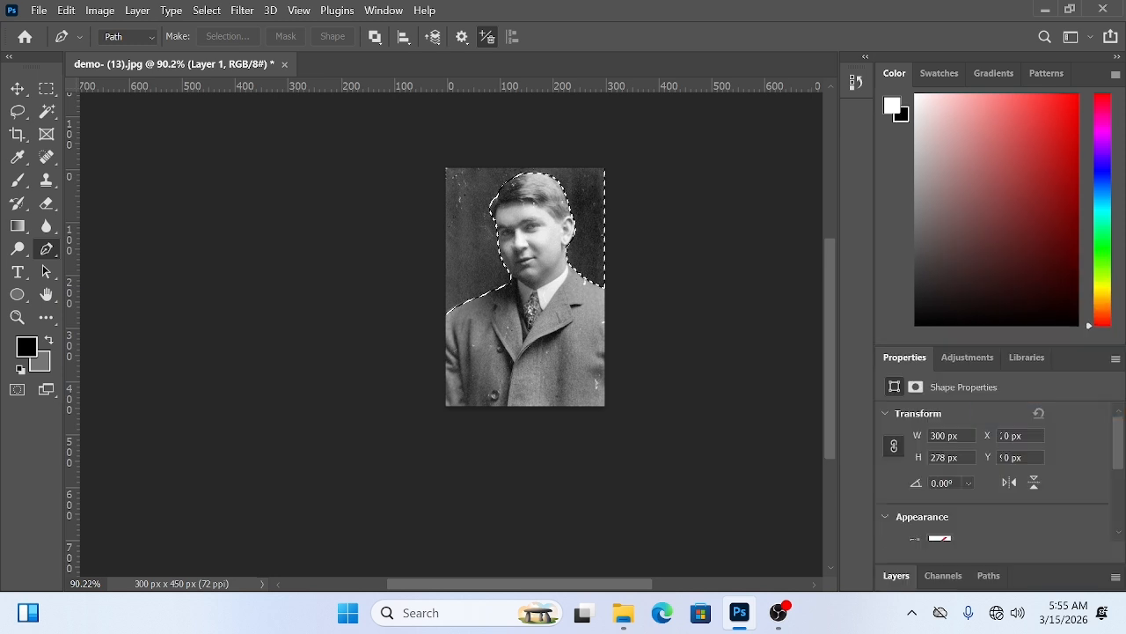
{"action": "scroll", "coordinate": [1000, 472], "scroll_direction": "down", "scroll_amount": 3}
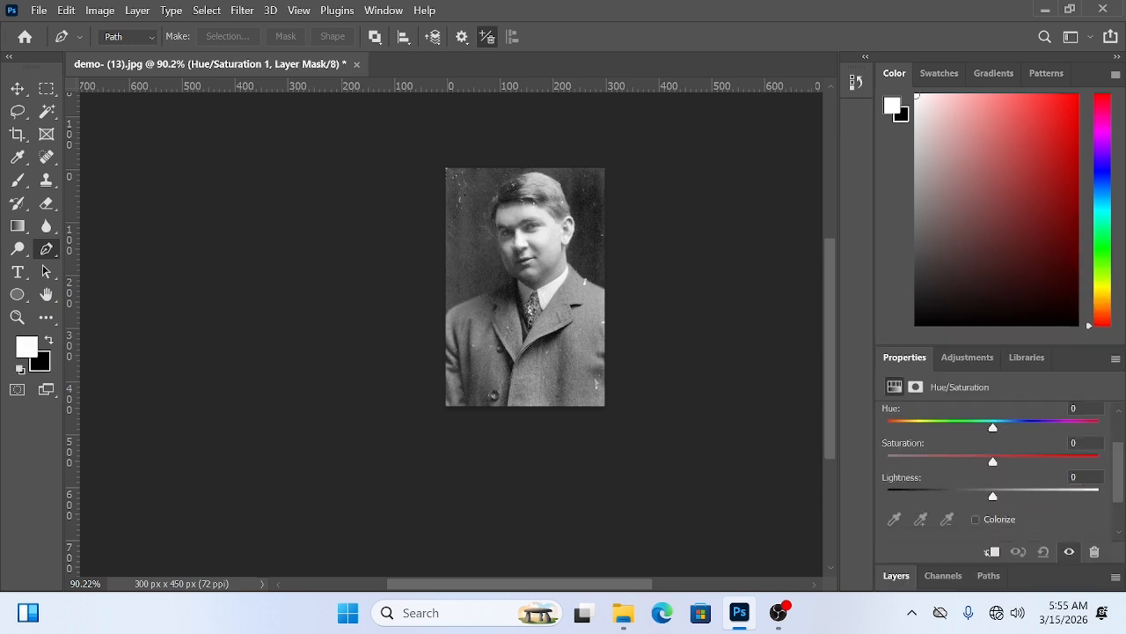
{"action": "scroll", "coordinate": [1001, 466], "scroll_direction": "down", "scroll_amount": 2}
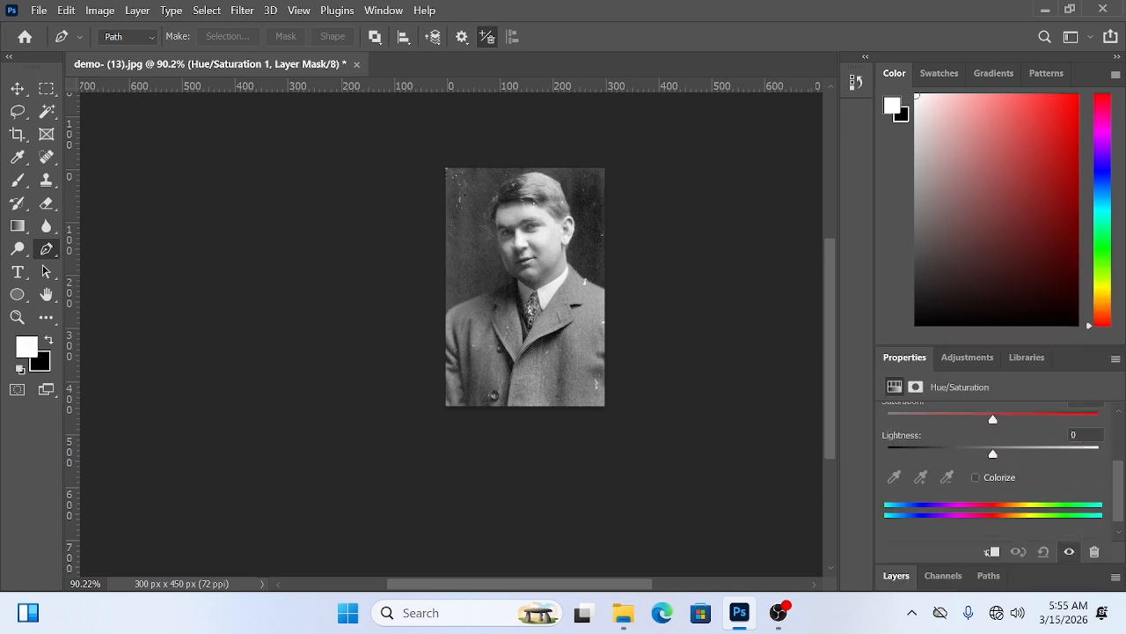
{"action": "left_click", "coordinate": [975, 477]}
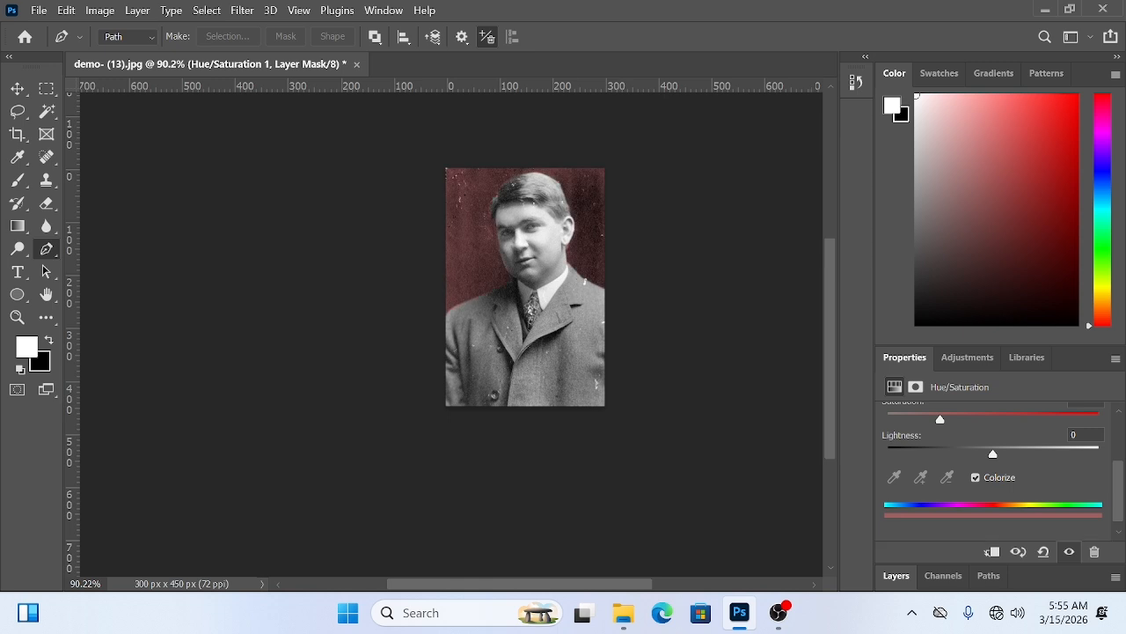
{"action": "scroll", "coordinate": [1000, 472], "scroll_direction": "up", "scroll_amount": 2}
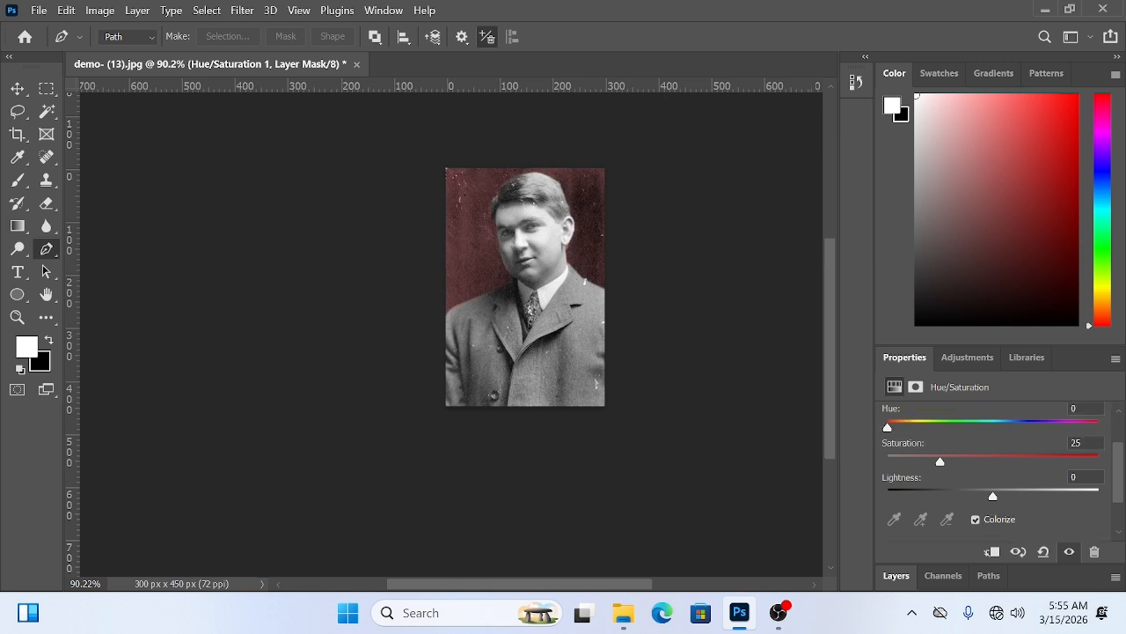
{"action": "left_click_drag", "start_coordinate": [889, 427], "coordinate": [1024, 427]}
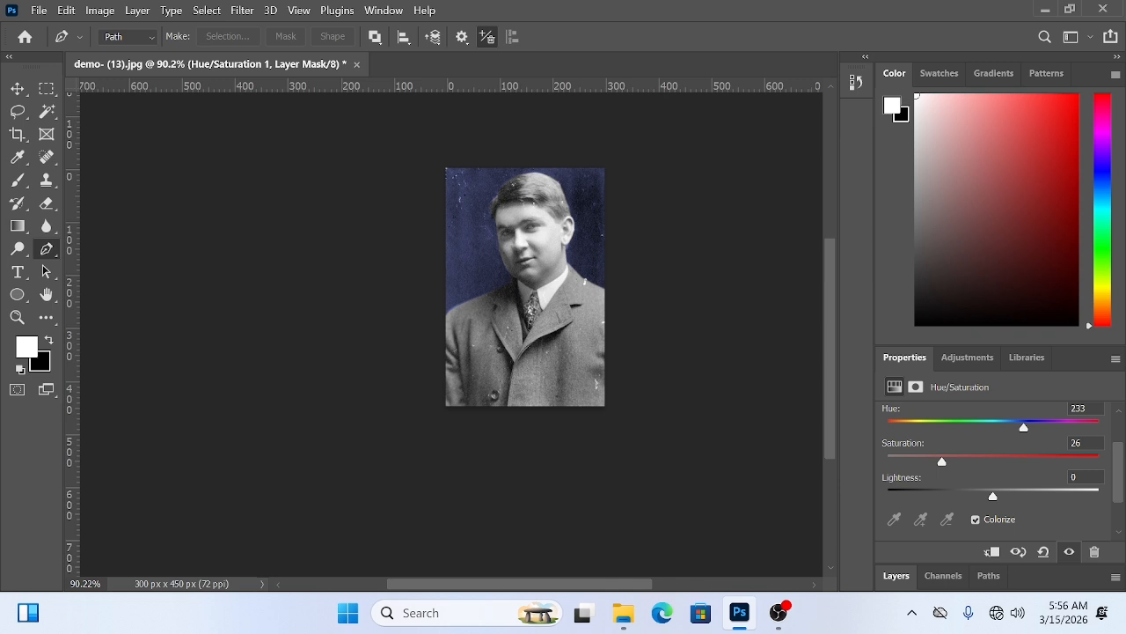
{"action": "scroll", "coordinate": [1000, 472], "scroll_direction": "down", "scroll_amount": 2}
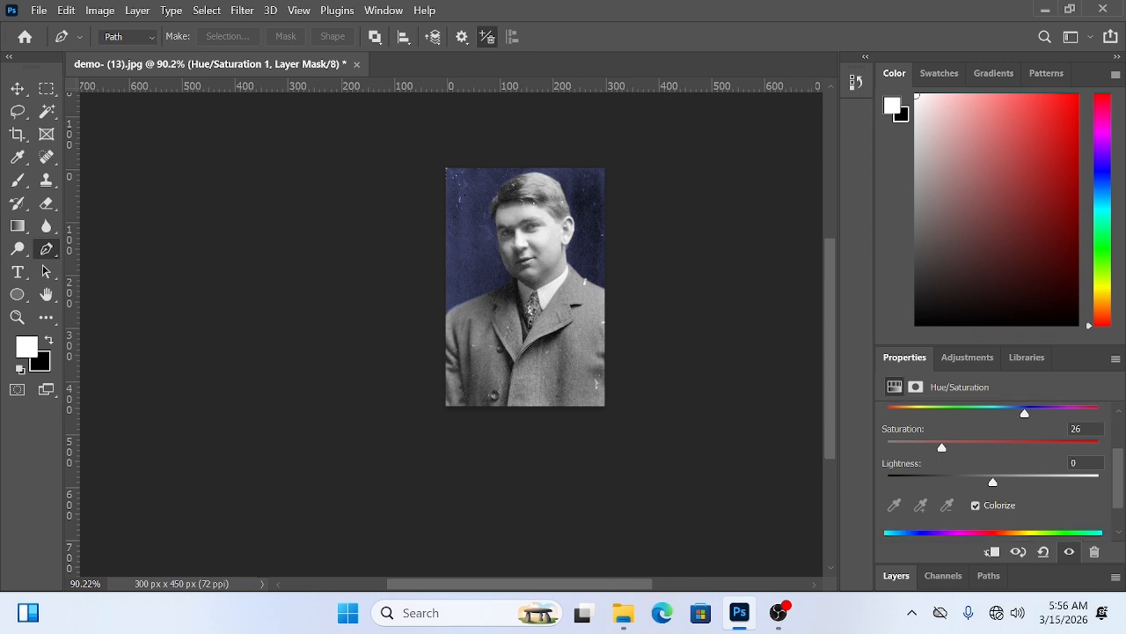
Discard the backdrop's Hue/Saturation adjustment, then add a fresh one to the backdrop selection with Colorize turned on.
{"action": "left_click", "coordinate": [896, 576]}
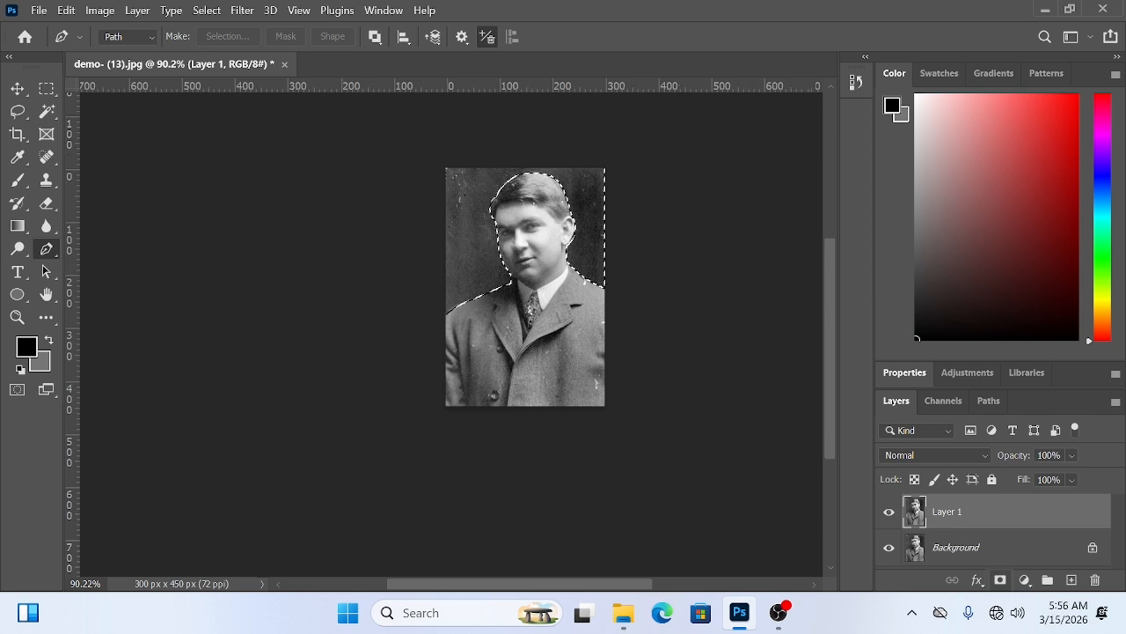
{"action": "left_click", "coordinate": [1025, 580]}
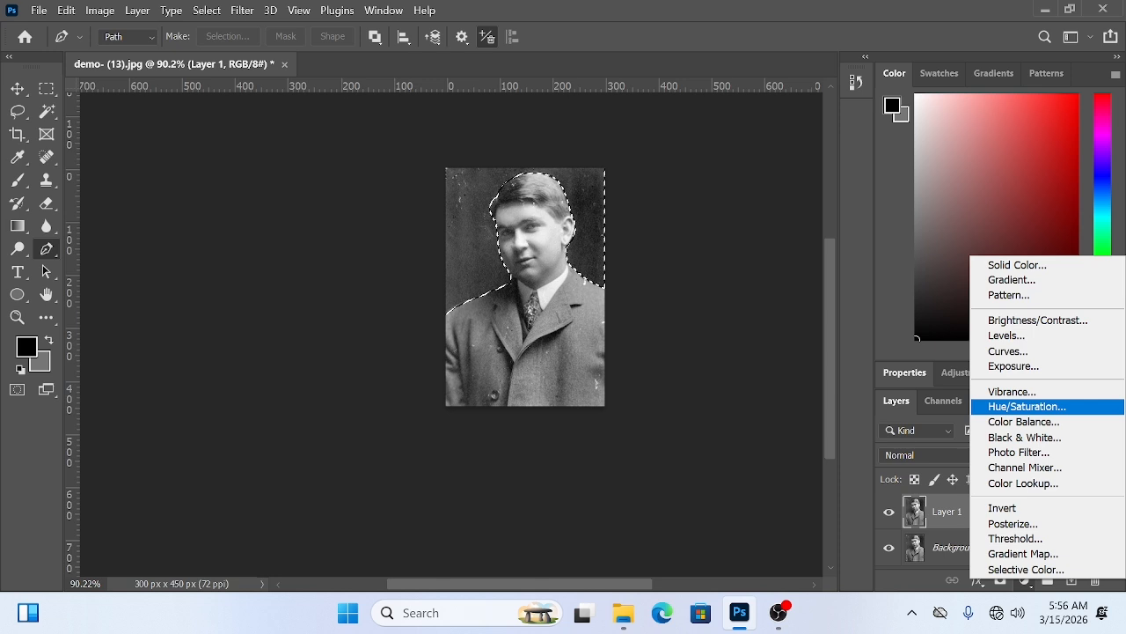
{"action": "key", "text": "Return"}
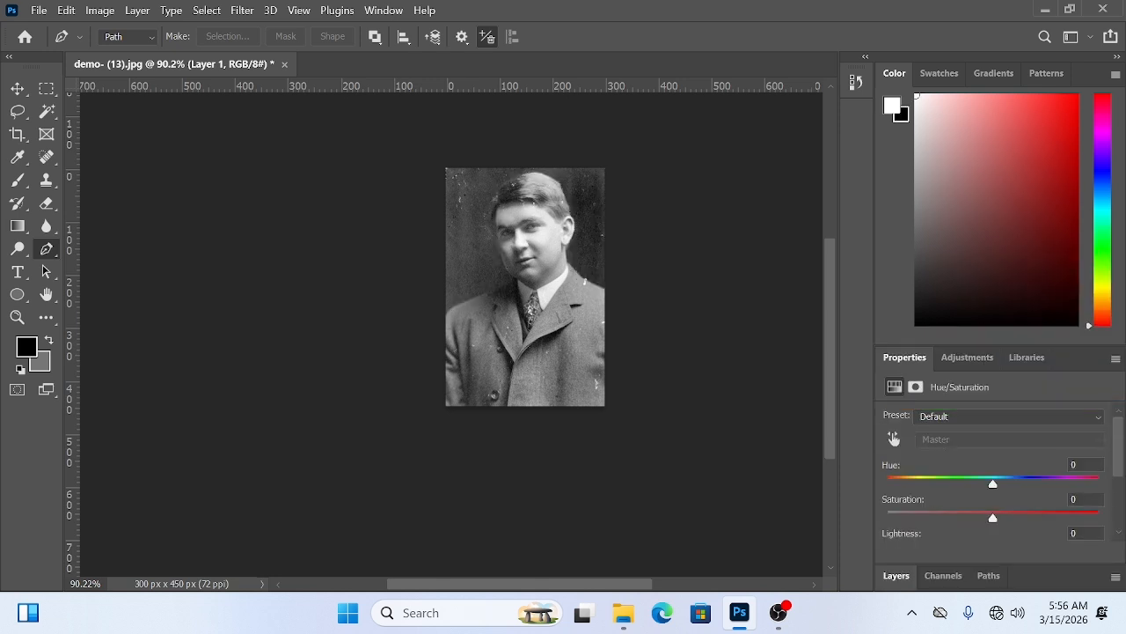
{"action": "scroll", "coordinate": [994, 467], "scroll_direction": "down", "scroll_amount": 3}
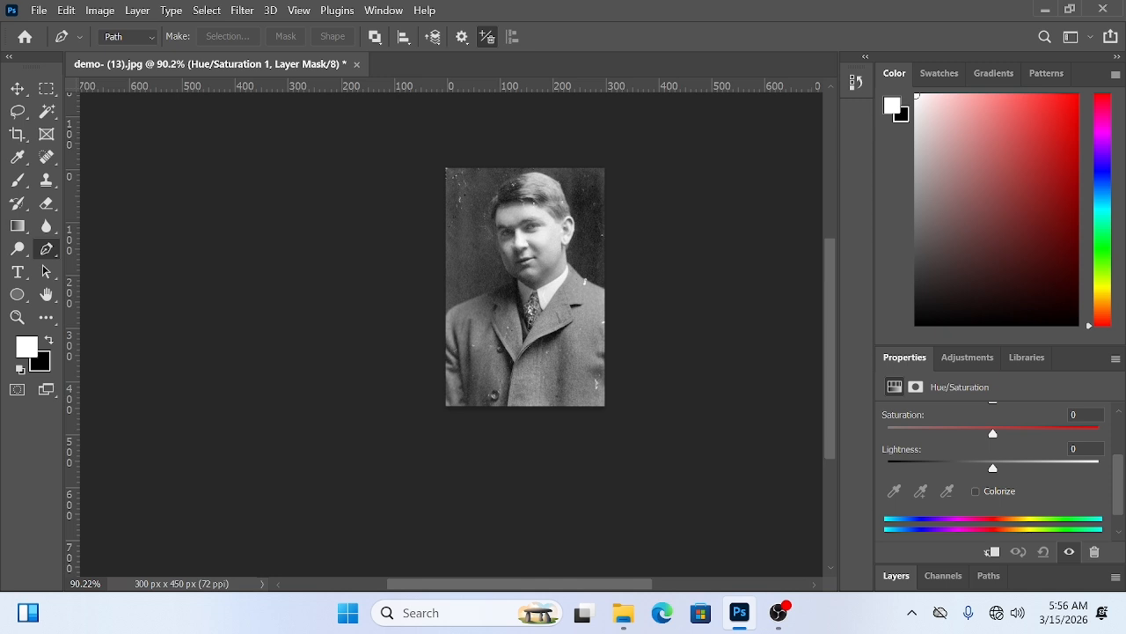
{"action": "left_click", "coordinate": [976, 492]}
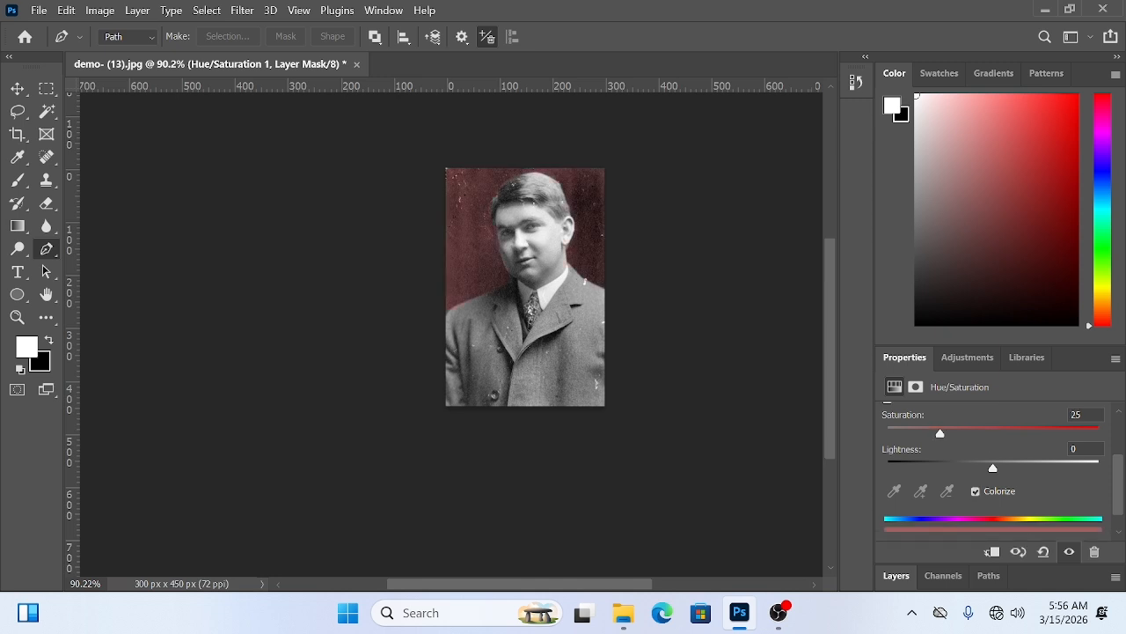
Set the backdrop adjustment's hue to 234, raise its saturation moderately and lower its lightness slightly.
{"action": "scroll", "coordinate": [994, 466], "scroll_direction": "up", "scroll_amount": 3}
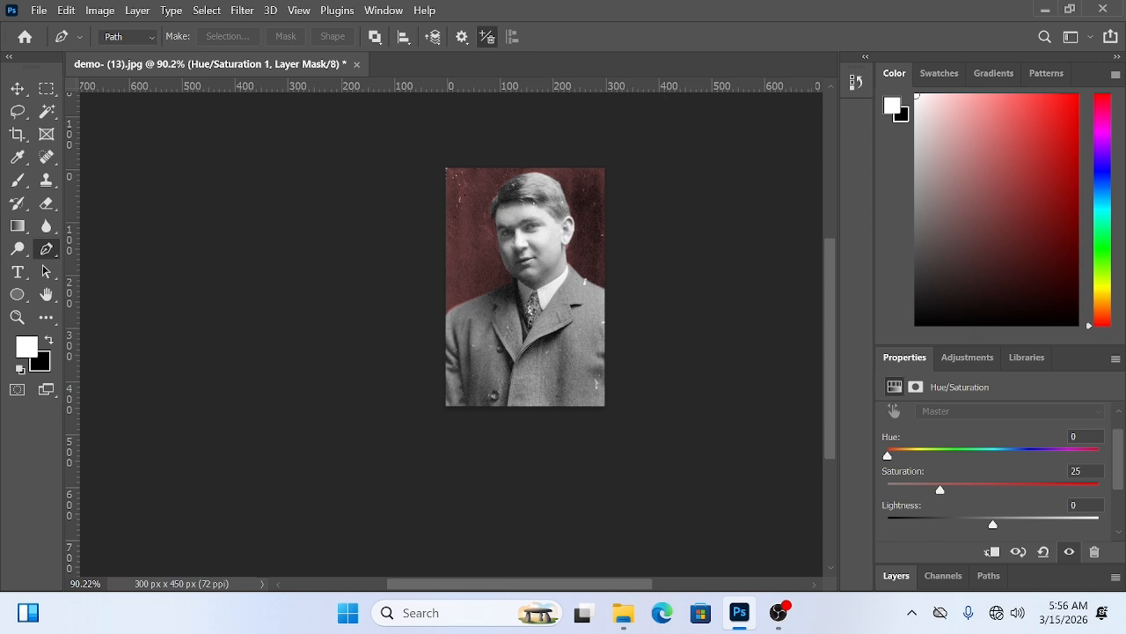
{"action": "left_click_drag", "start_coordinate": [887, 455], "coordinate": [1054, 455]}
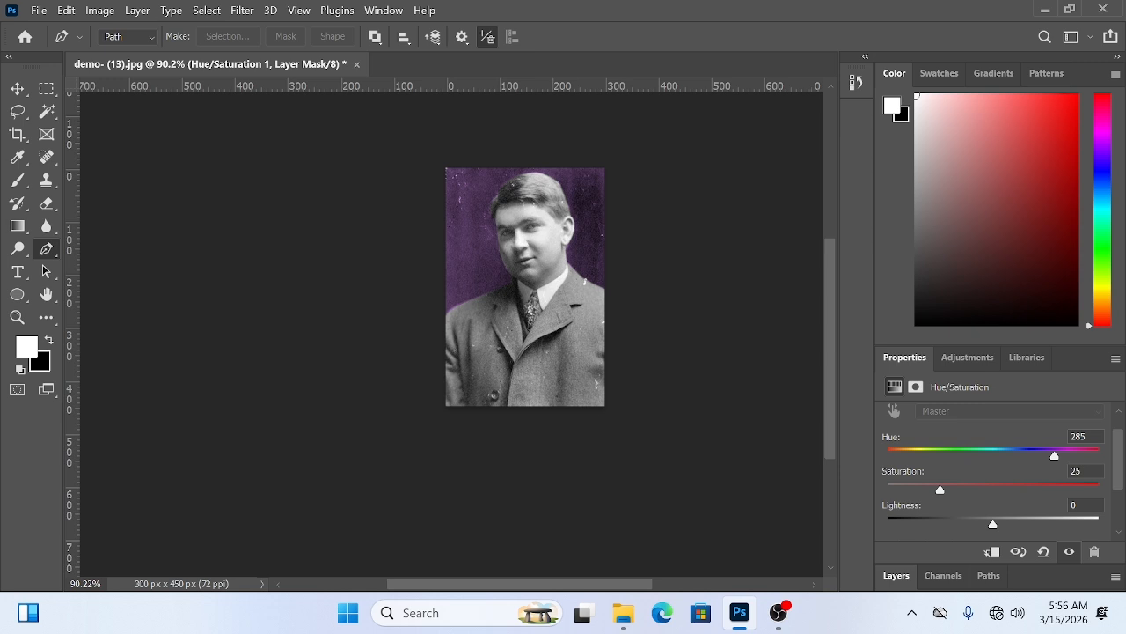
{"action": "left_click_drag", "start_coordinate": [1055, 455], "coordinate": [1025, 455]}
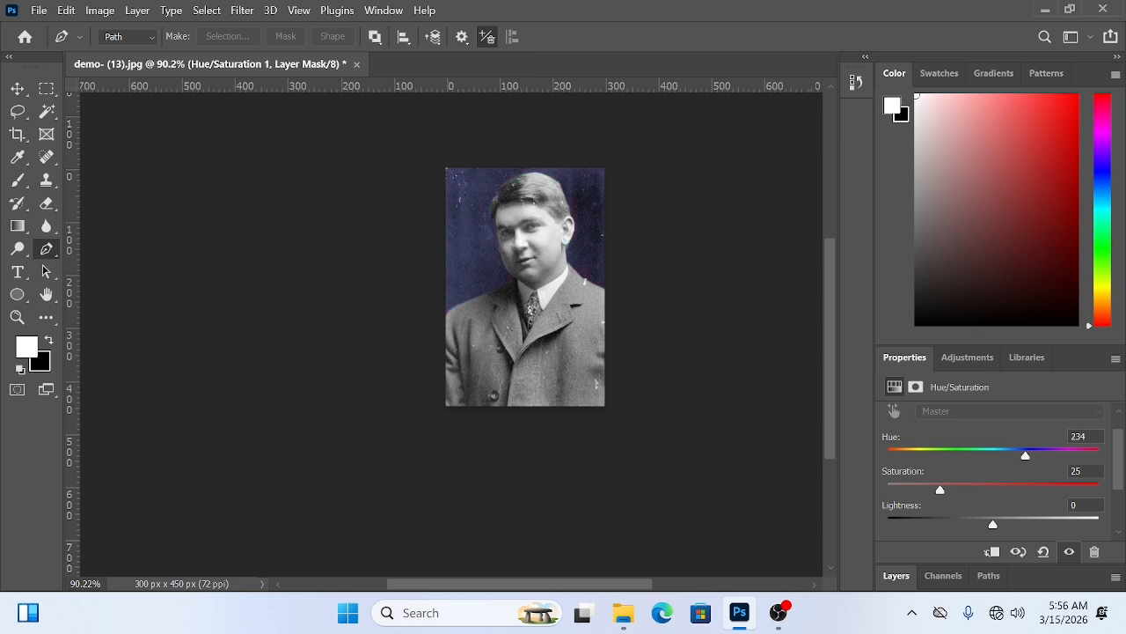
{"action": "left_click_drag", "start_coordinate": [940, 489], "coordinate": [966, 489]}
{"action": "mouse_move", "coordinate": [992, 525]}
{"action": "left_mouse_down"}
{"action": "mouse_move", "coordinate": [947, 525]}
{"action": "mouse_move", "coordinate": [1099, 525]}
{"action": "mouse_move", "coordinate": [957, 524]}
{"action": "mouse_move", "coordinate": [989, 525]}
{"action": "left_mouse_up"}
{"action": "left_click", "coordinate": [896, 576]}
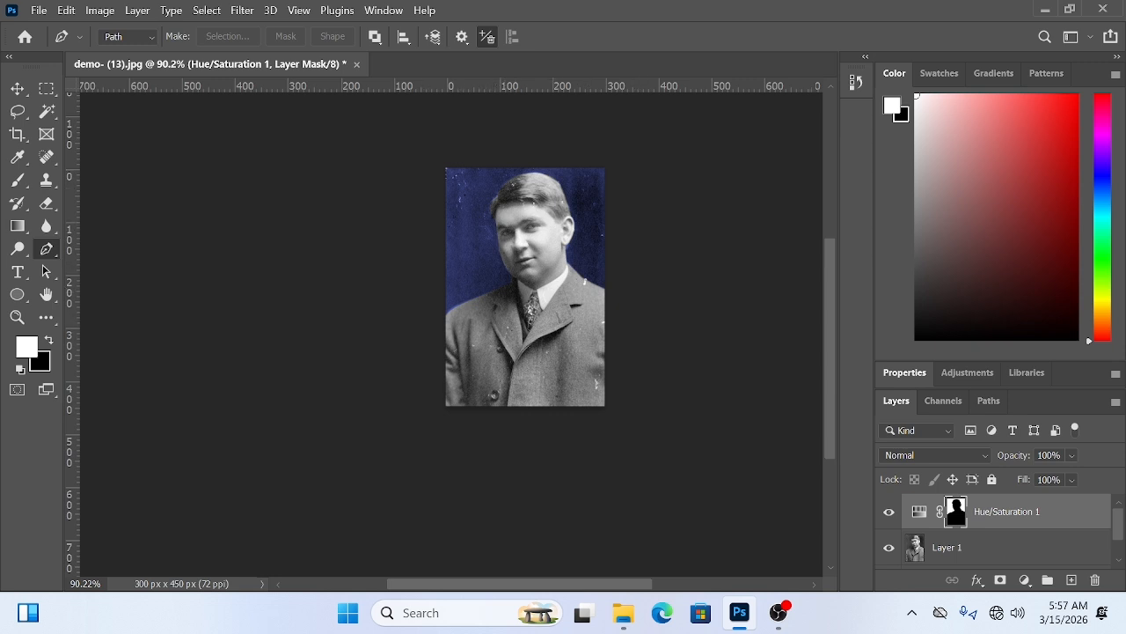
Inspect the backdrop adjustment's mask by loading it as a selection, switching it off and on, and viewing it alone.
{"action": "left_click", "coordinate": [957, 511], "text": "ctrl"}
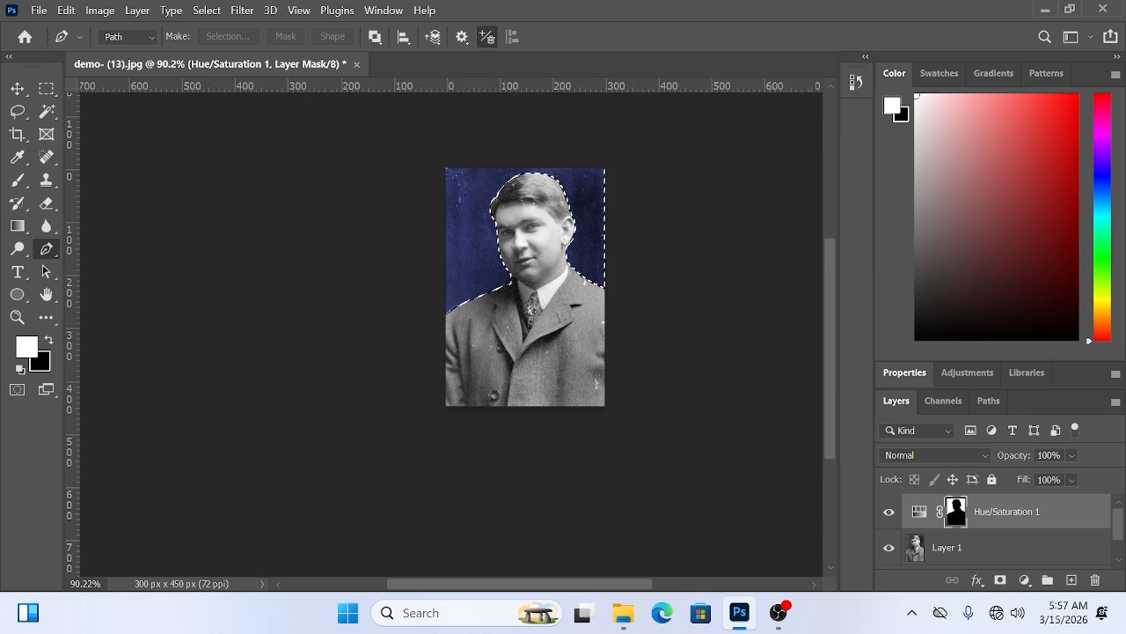
{"action": "key", "text": "ctrl+d"}
{"action": "left_click", "coordinate": [957, 511], "text": "shift"}
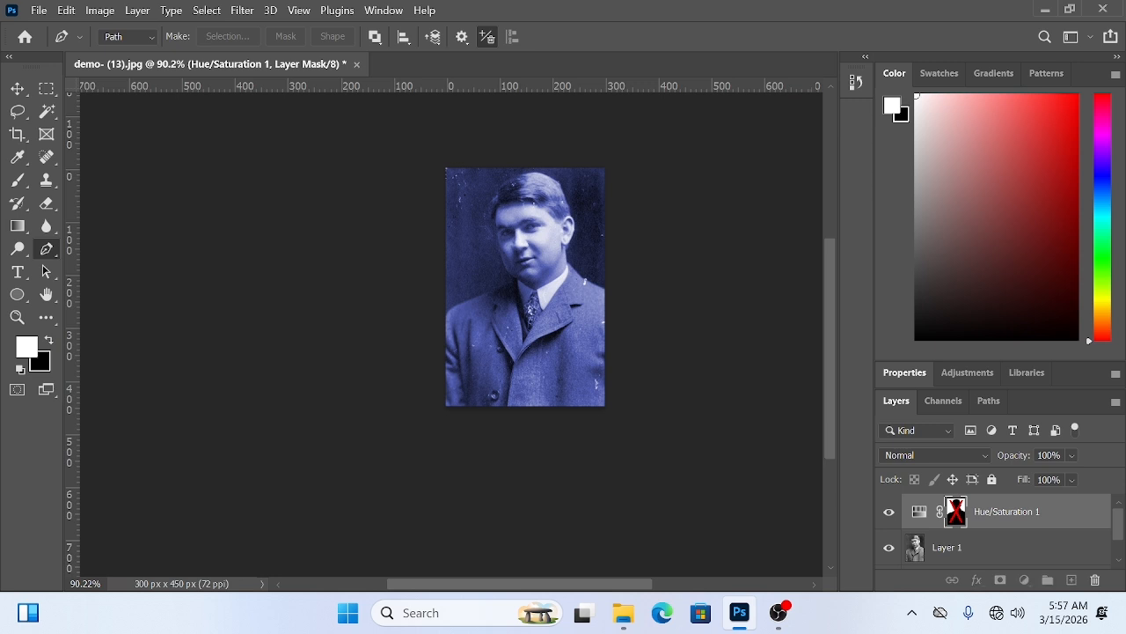
{"action": "left_click", "coordinate": [956, 512], "text": "shift"}
{"action": "left_click", "coordinate": [957, 512], "text": "alt"}
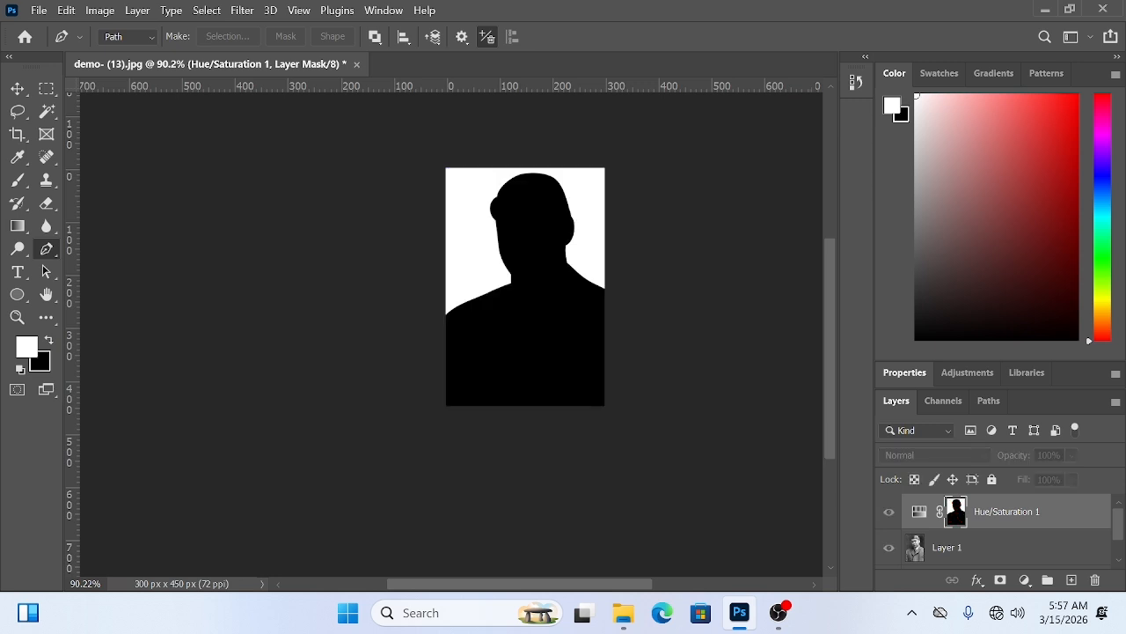
{"action": "scroll", "coordinate": [499, 265], "scroll_direction": "up", "scroll_amount": 3}
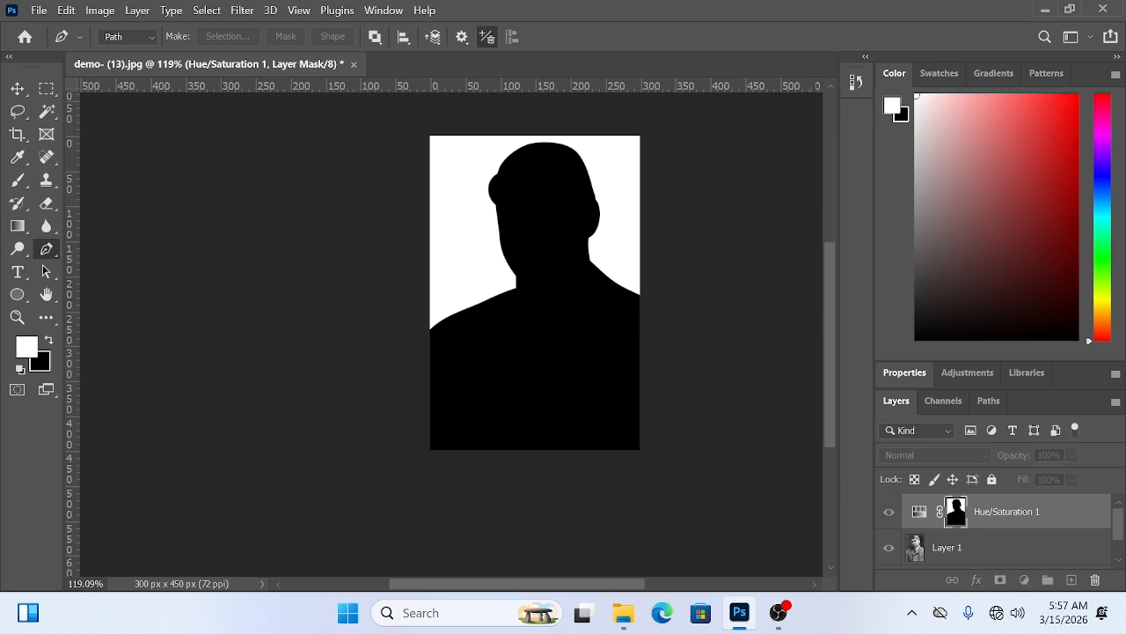
{"action": "left_click", "coordinate": [956, 511], "text": "alt"}
Start a Pen path outside the canvas beside the coat and trace the left shoulder up to the neck.
{"action": "scroll", "coordinate": [611, 328], "scroll_direction": "down", "scroll_amount": 2}
{"action": "scroll", "coordinate": [611, 328], "scroll_direction": "up", "scroll_amount": 2}
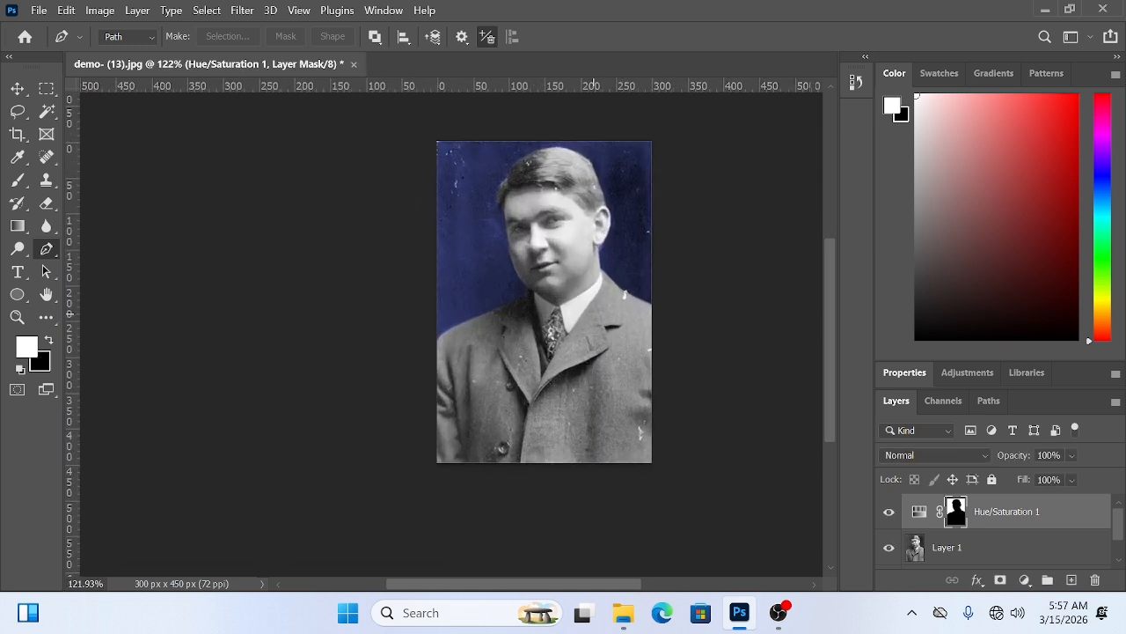
{"action": "scroll", "coordinate": [599, 321], "scroll_direction": "down", "scroll_amount": 2}
{"action": "scroll", "coordinate": [568, 314], "scroll_direction": "up", "scroll_amount": 3}
{"action": "scroll", "coordinate": [562, 327], "scroll_direction": "down", "scroll_amount": 1}
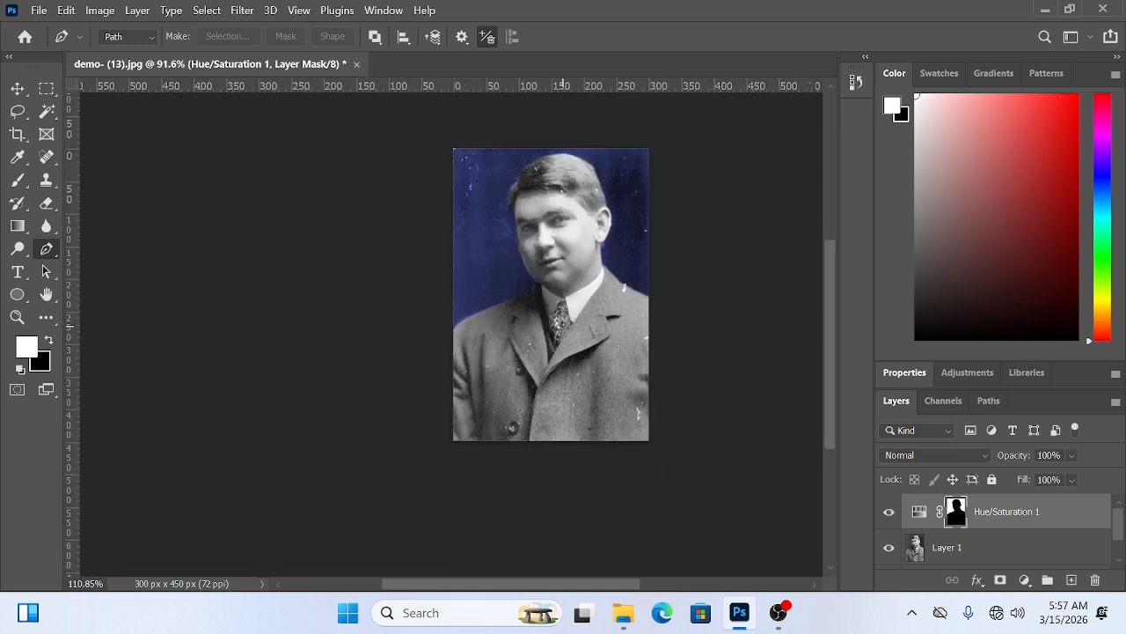
{"action": "scroll", "coordinate": [528, 316], "scroll_direction": "up", "scroll_amount": 3}
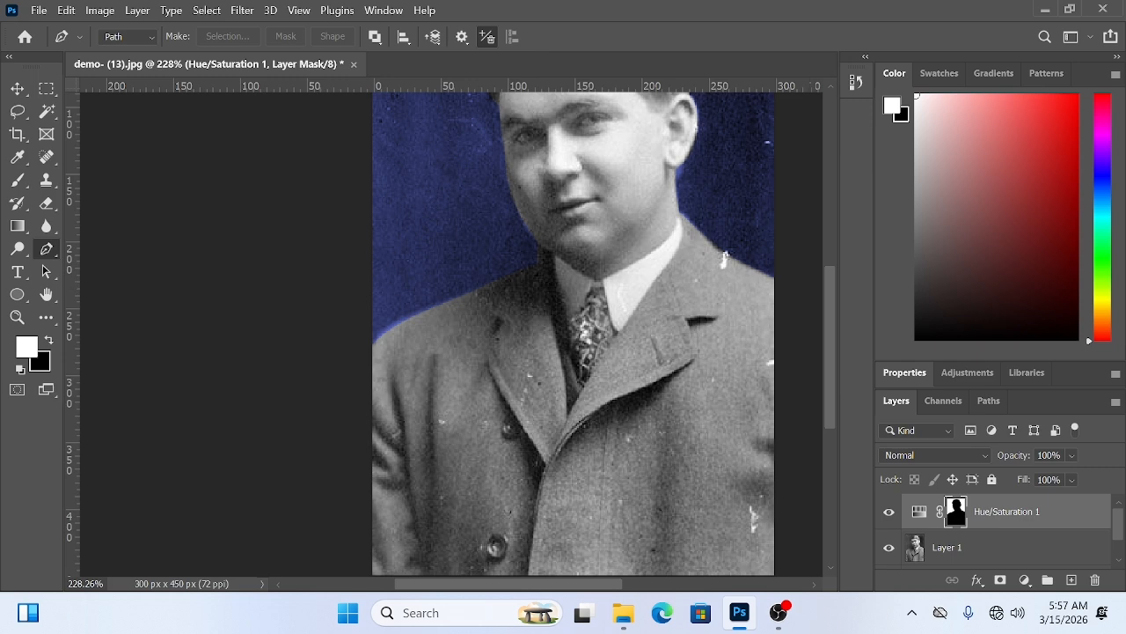
{"action": "scroll", "coordinate": [340, 414], "scroll_direction": "up", "scroll_amount": 2}
{"action": "left_click_drag", "start_coordinate": [352, 418], "coordinate": [290, 225]}
{"action": "left_click_drag", "start_coordinate": [322, 404], "coordinate": [346, 495]}
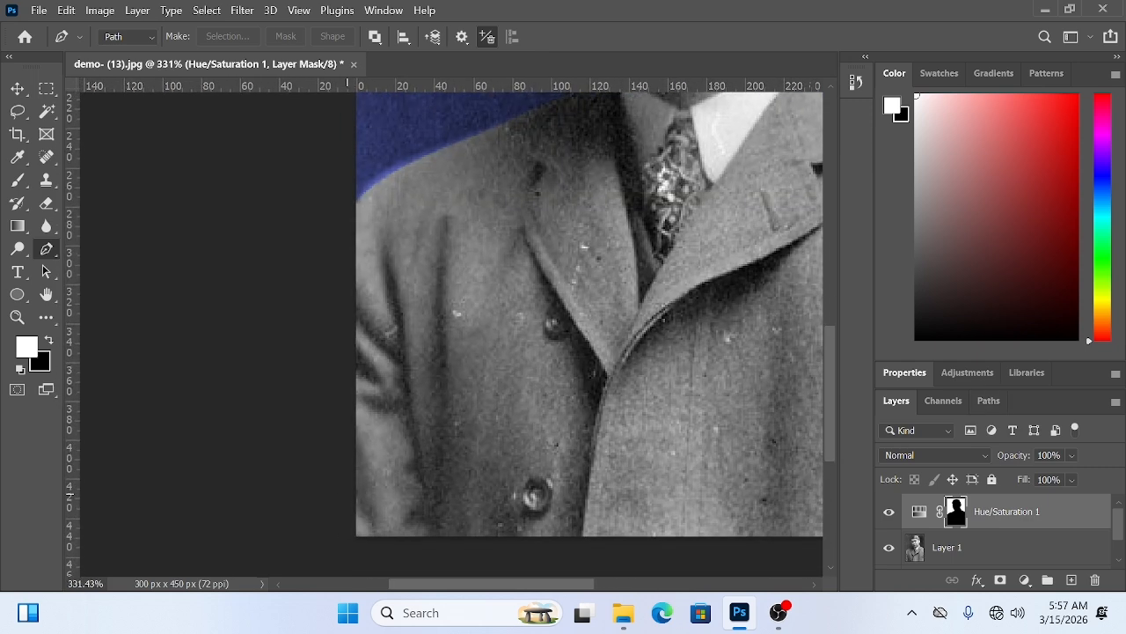
{"action": "mouse_move", "coordinate": [343, 549]}
{"action": "left_mouse_down"}
{"action": "mouse_move", "coordinate": [335, 426]}
{"action": "mouse_move", "coordinate": [328, 569]}
{"action": "mouse_move", "coordinate": [329, 535]}
{"action": "left_mouse_up"}
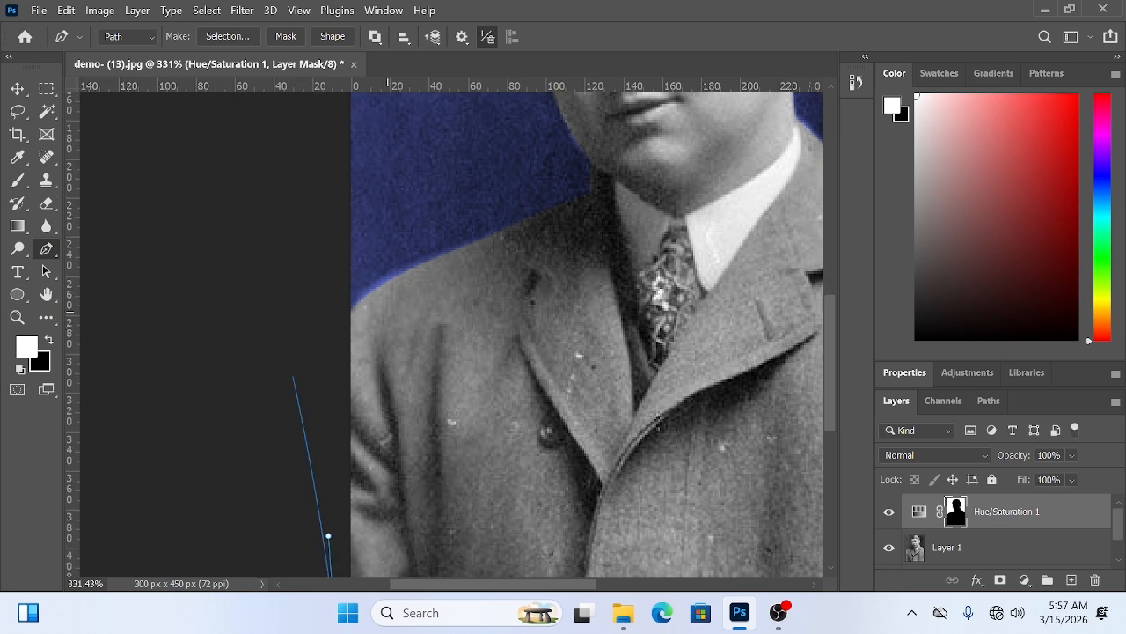
{"action": "left_click_drag", "start_coordinate": [381, 284], "coordinate": [473, 240]}
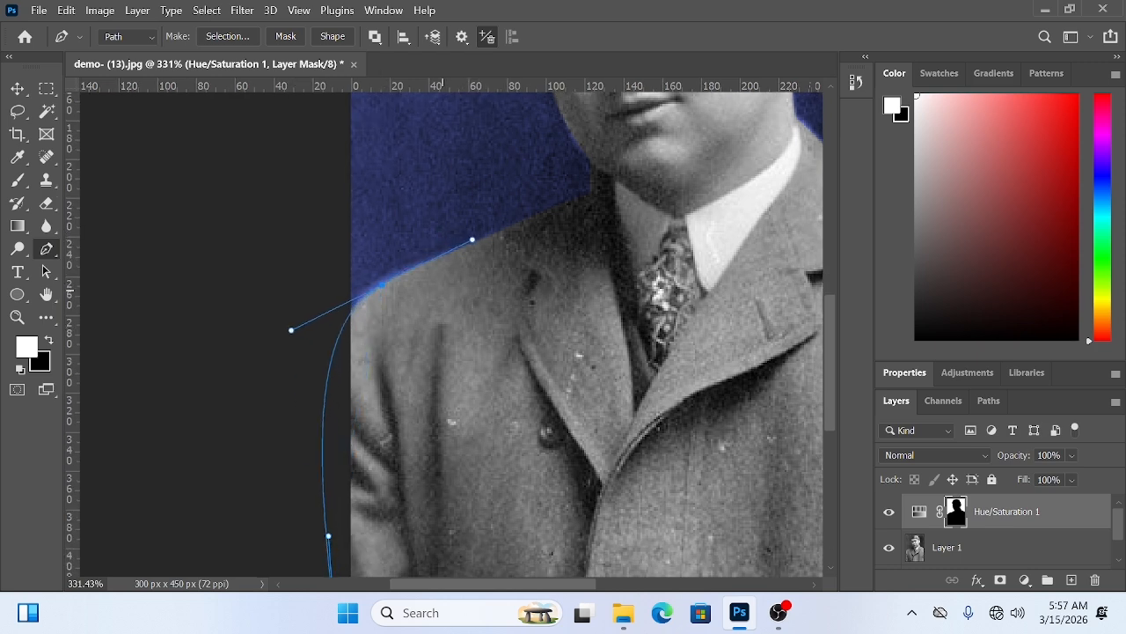
{"action": "left_click_drag", "start_coordinate": [443, 291], "coordinate": [308, 418]}
{"action": "left_click", "coordinate": [450, 322]}
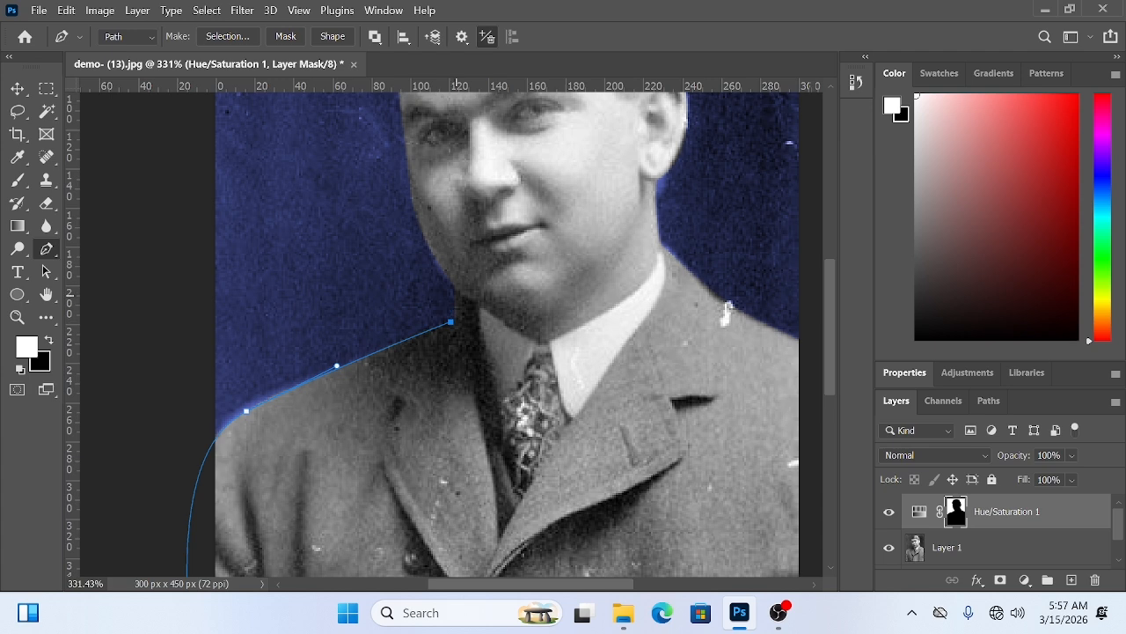
Continue the path around the neck corner, down the coat's inner edge to the V below the tie and up the right lapel.
{"action": "left_click", "coordinate": [454, 289]}
{"action": "left_click", "coordinate": [477, 303]}
{"action": "left_click", "coordinate": [475, 322]}
{"action": "left_click_drag", "start_coordinate": [502, 419], "coordinate": [470, 362]}
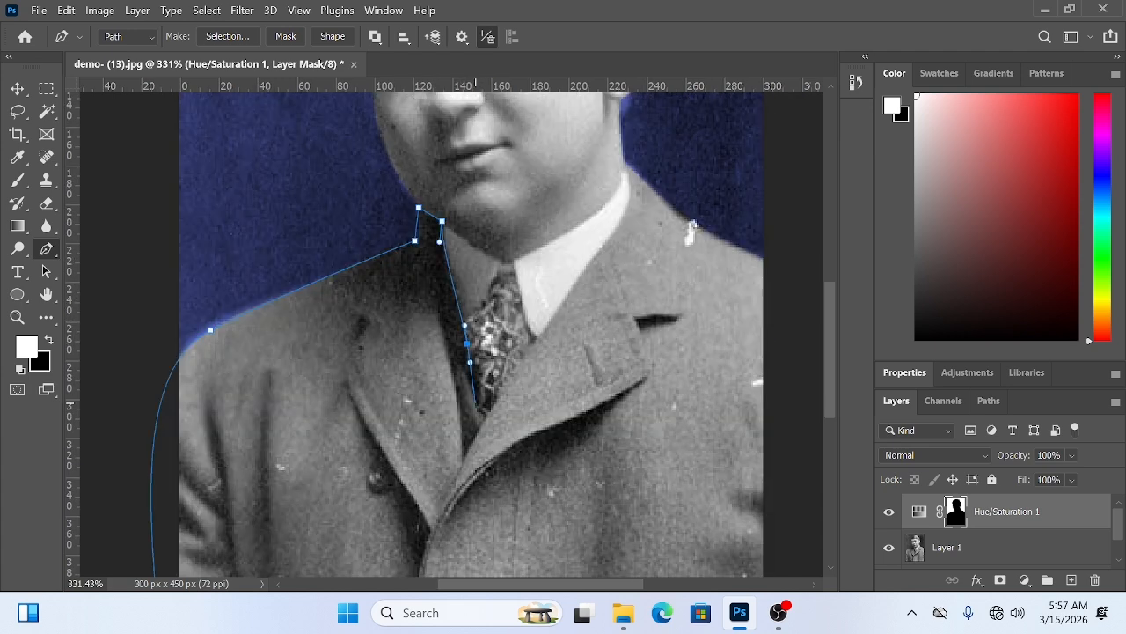
{"action": "left_click_drag", "start_coordinate": [483, 415], "coordinate": [494, 424]}
{"action": "left_click_drag", "start_coordinate": [530, 359], "coordinate": [466, 454]}
{"action": "left_click_drag", "start_coordinate": [520, 363], "coordinate": [541, 339]}
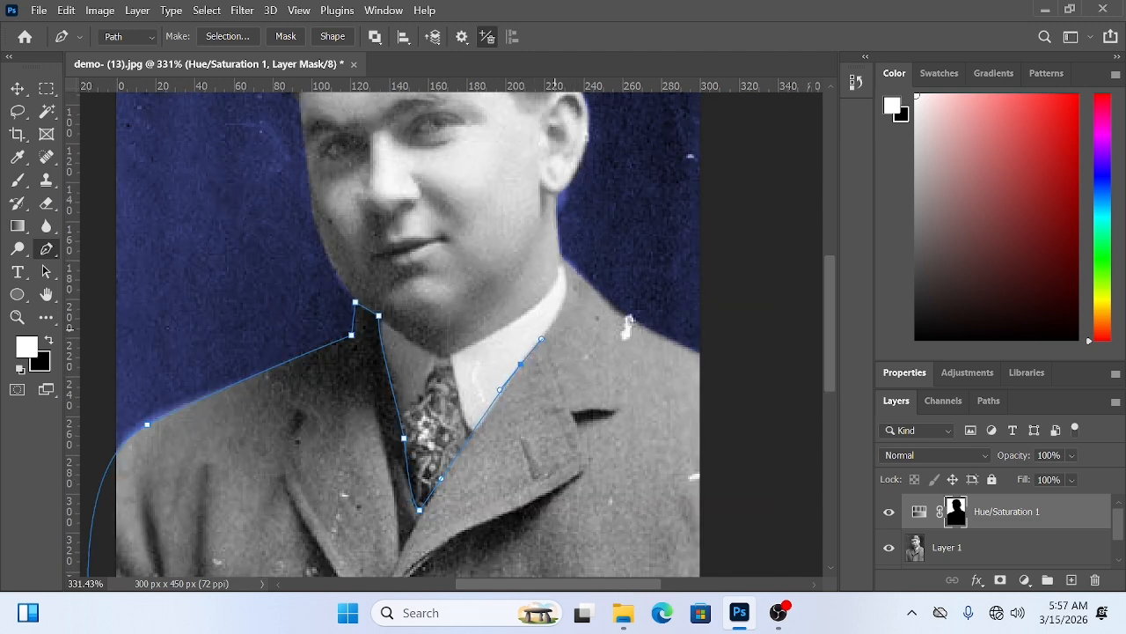
Extend the path over the right shoulder, close it outside the canvas below the coat and load it as a selection.
{"action": "left_click_drag", "start_coordinate": [552, 245], "coordinate": [603, 289]}
{"action": "left_click_drag", "start_coordinate": [664, 339], "coordinate": [694, 350]}
{"action": "scroll", "coordinate": [712, 360], "scroll_direction": "down", "scroll_amount": 2}
{"action": "scroll", "coordinate": [712, 360], "scroll_direction": "down", "scroll_amount": 5}
{"action": "scroll", "coordinate": [749, 456], "scroll_direction": "down", "scroll_amount": 1}
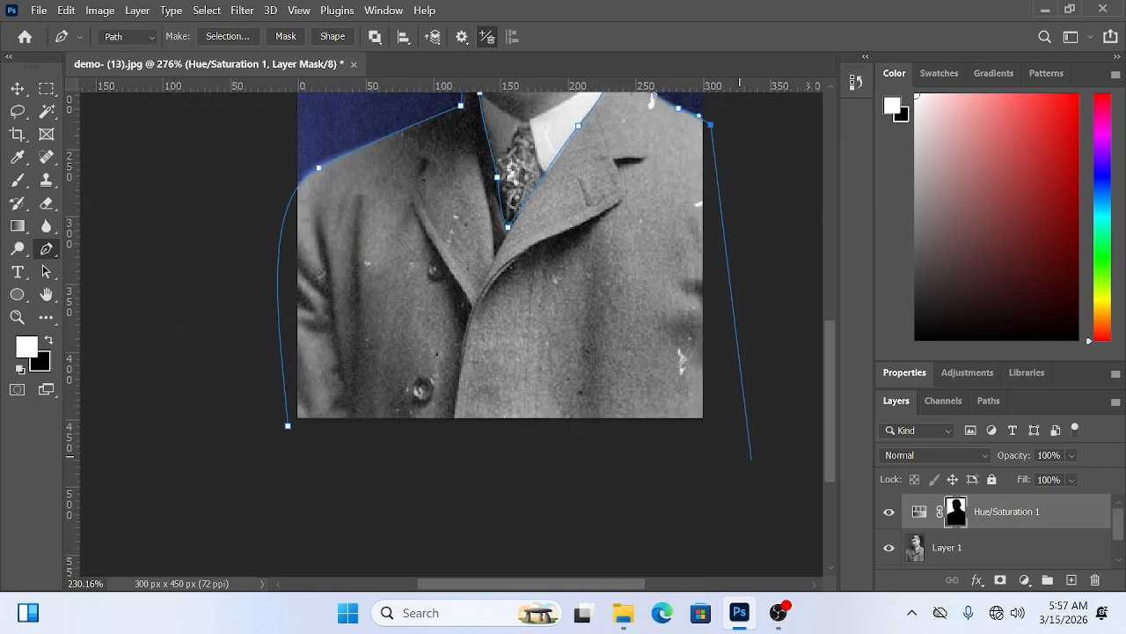
{"action": "left_click", "coordinate": [730, 454]}
{"action": "left_click", "coordinate": [287, 426]}
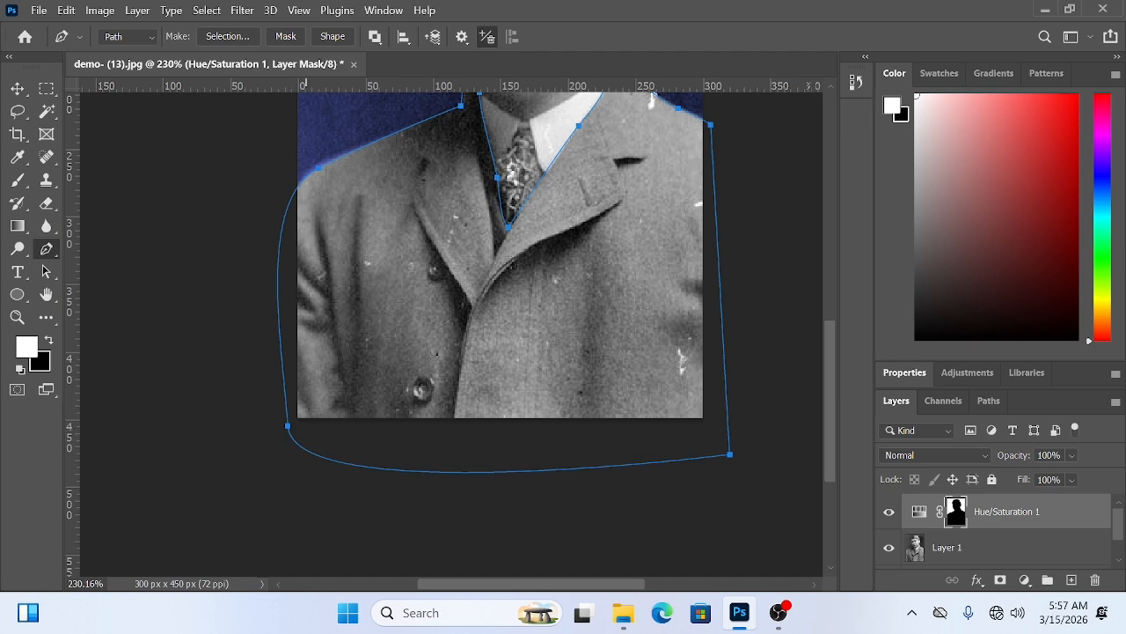
{"action": "key", "text": "ctrl+Return"}
Add a Hue/Saturation adjustment to the selected coat and colorize it bright blue with saturation 79.
{"action": "scroll", "coordinate": [535, 335], "scroll_direction": "down", "scroll_amount": 4}
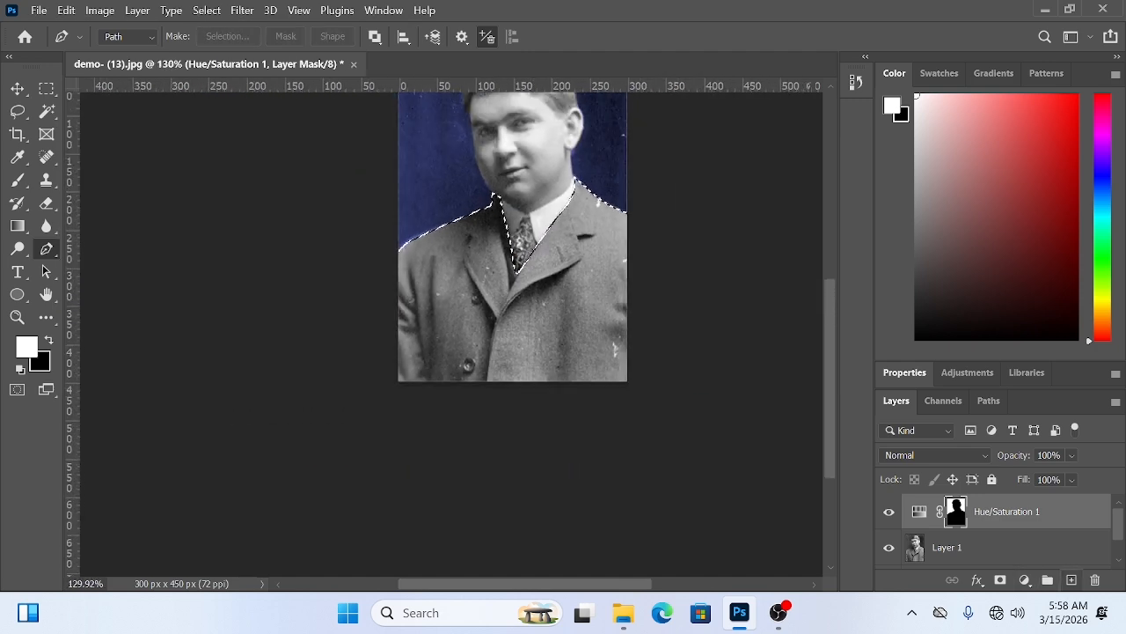
{"action": "left_click", "coordinate": [1024, 579]}
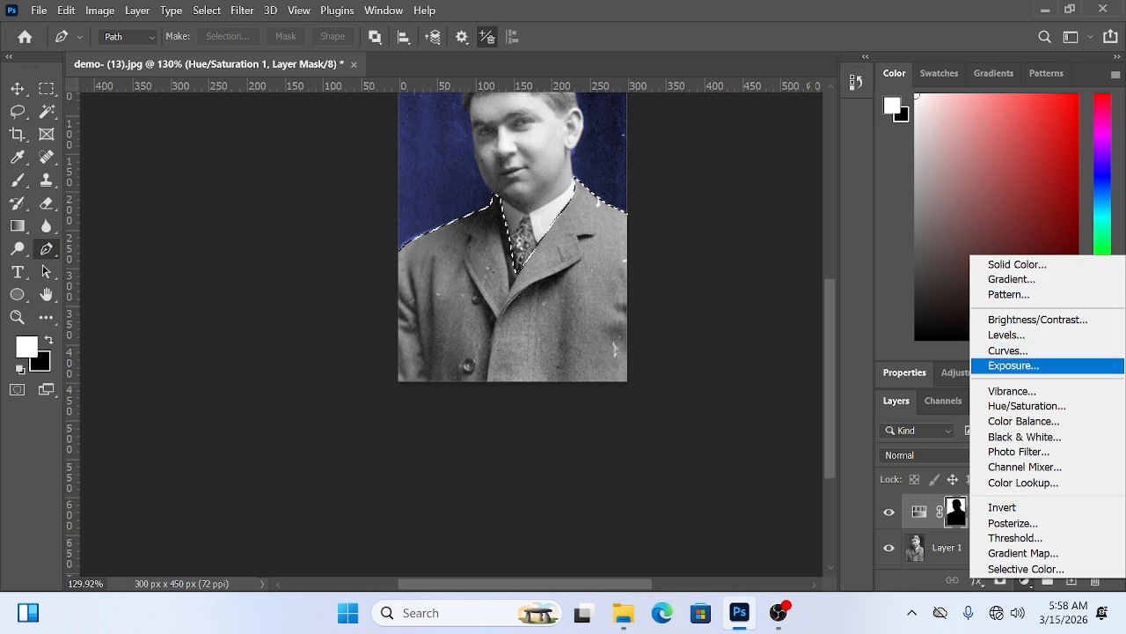
{"action": "left_click", "coordinate": [1027, 406]}
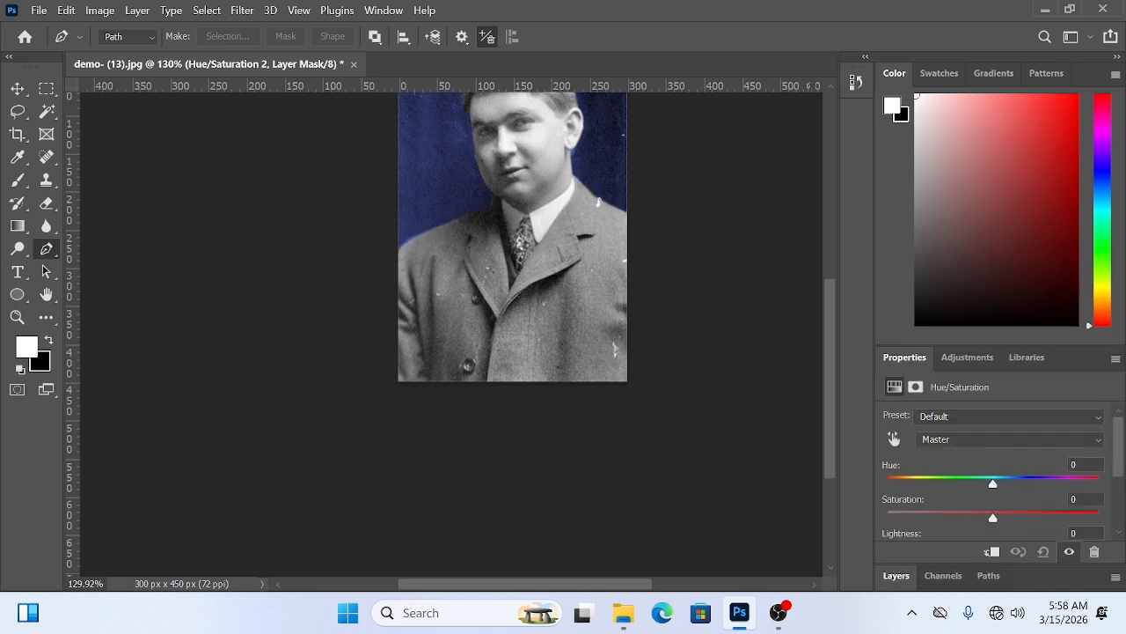
{"action": "scroll", "coordinate": [491, 362], "scroll_direction": "down", "scroll_amount": 2}
{"action": "scroll", "coordinate": [993, 475], "scroll_direction": "down", "scroll_amount": 5}
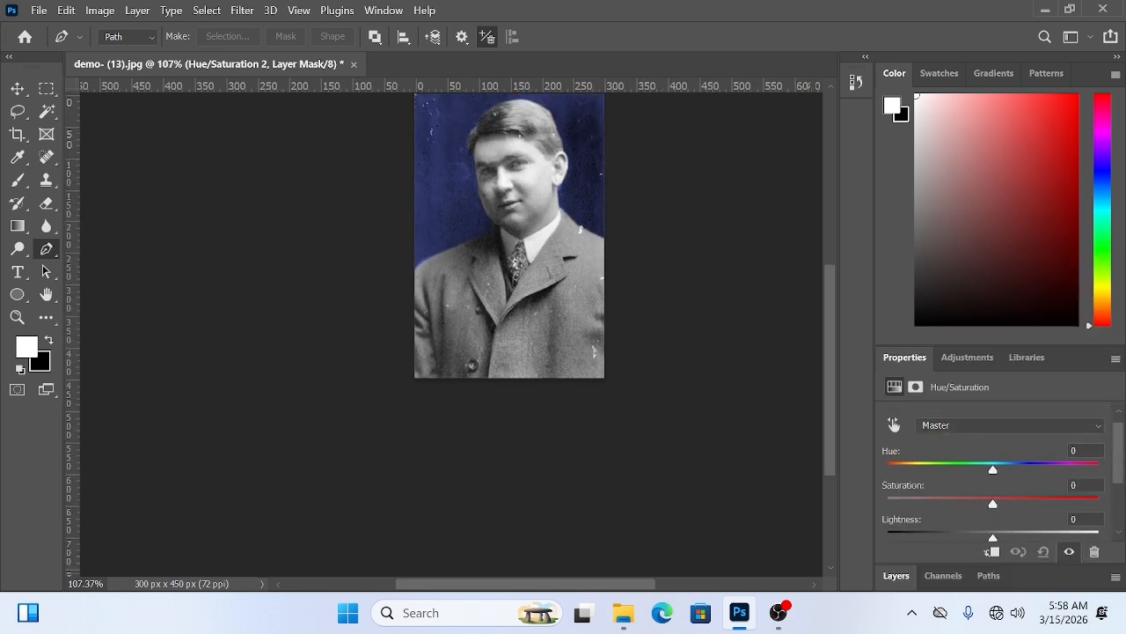
{"action": "left_click", "coordinate": [975, 506]}
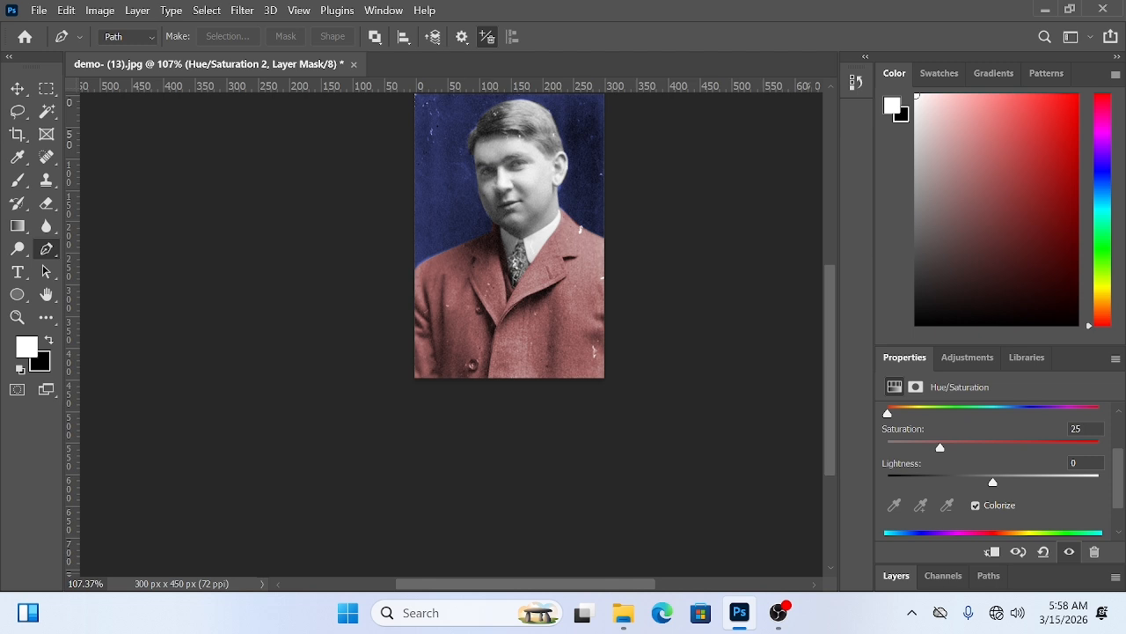
{"action": "left_click_drag", "start_coordinate": [940, 447], "coordinate": [1053, 447]}
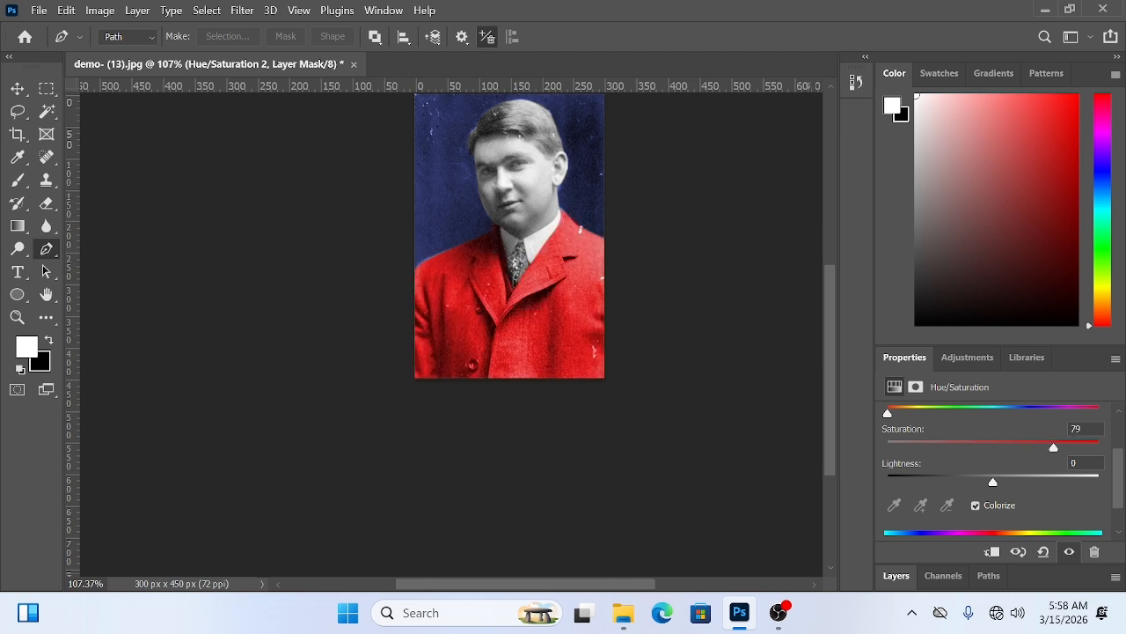
{"action": "left_click_drag", "start_coordinate": [887, 413], "coordinate": [1003, 413]}
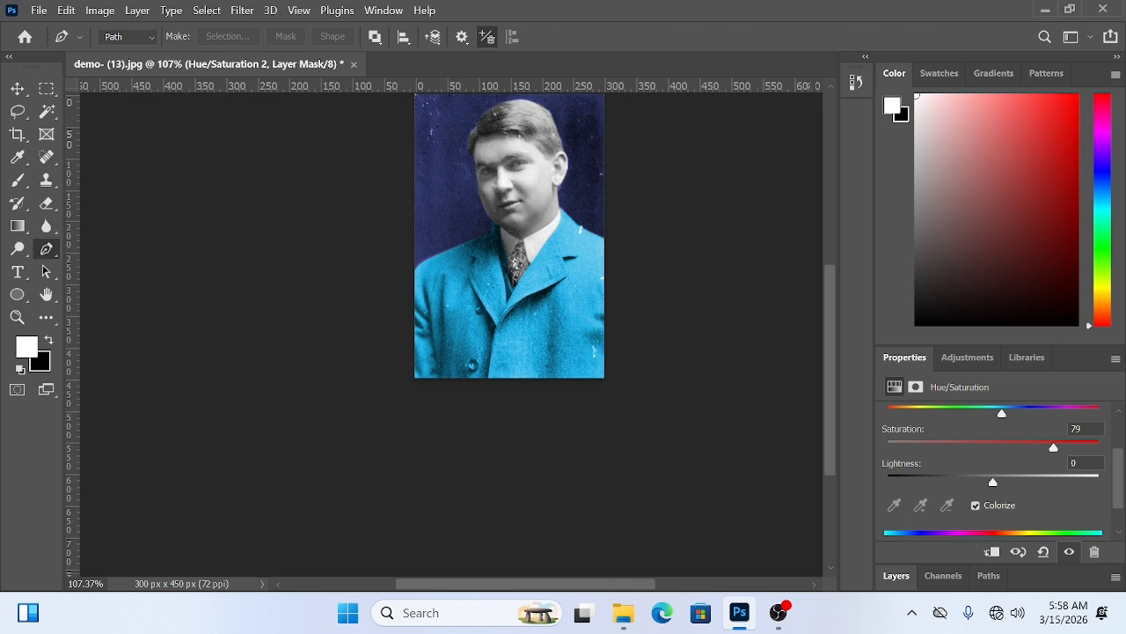
{"action": "scroll", "coordinate": [993, 492], "scroll_direction": "down", "scroll_amount": 2}
{"action": "left_click", "coordinate": [896, 577]}
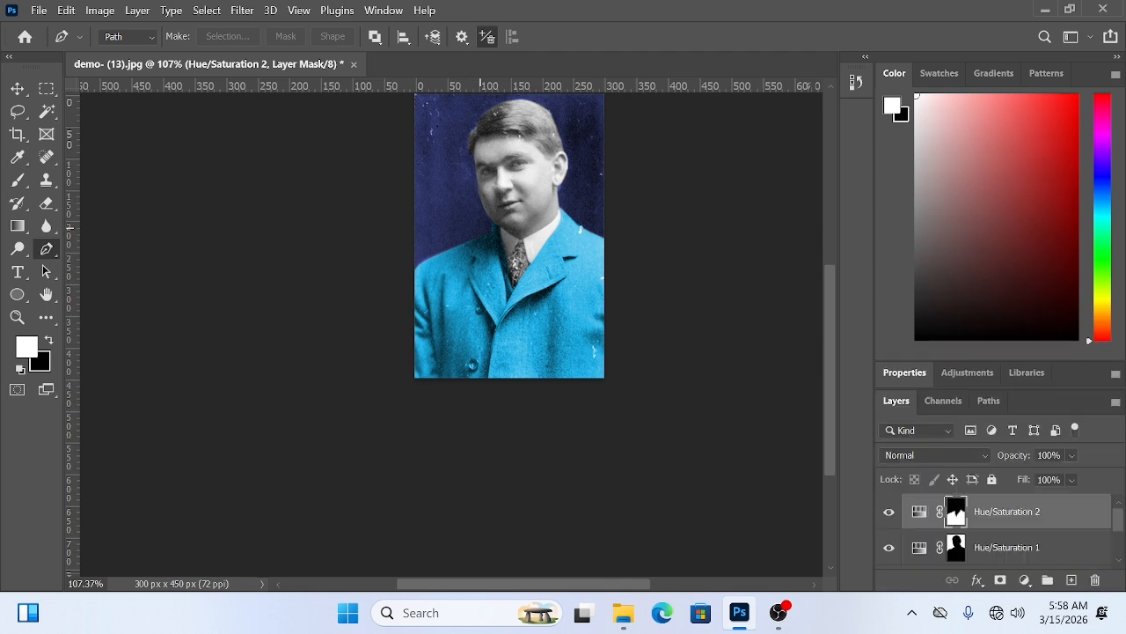
Trace a closed Pen path around the patterned tie, from the knot down to its lower tip and back up.
{"action": "scroll", "coordinate": [507, 238], "scroll_direction": "up", "scroll_amount": 7}
{"action": "left_click", "coordinate": [547, 245]}
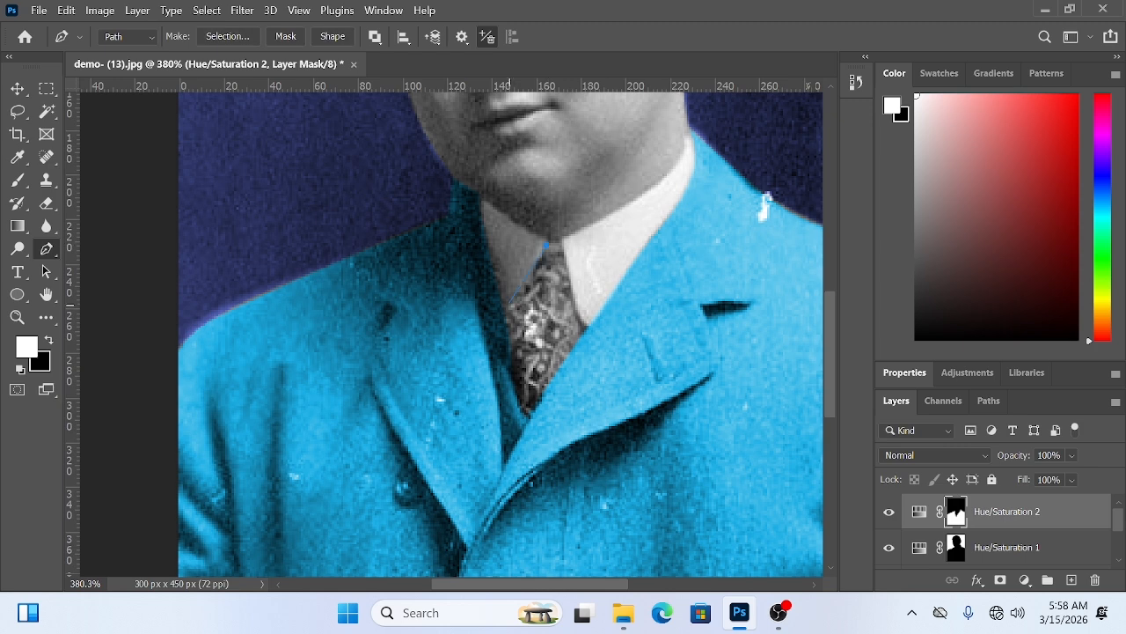
{"action": "left_click_drag", "start_coordinate": [500, 301], "coordinate": [470, 309]}
{"action": "left_click_drag", "start_coordinate": [510, 375], "coordinate": [512, 384]}
{"action": "left_click", "coordinate": [532, 419]}
{"action": "left_click_drag", "start_coordinate": [578, 333], "coordinate": [590, 318]}
{"action": "left_click_drag", "start_coordinate": [572, 260], "coordinate": [577, 352]}
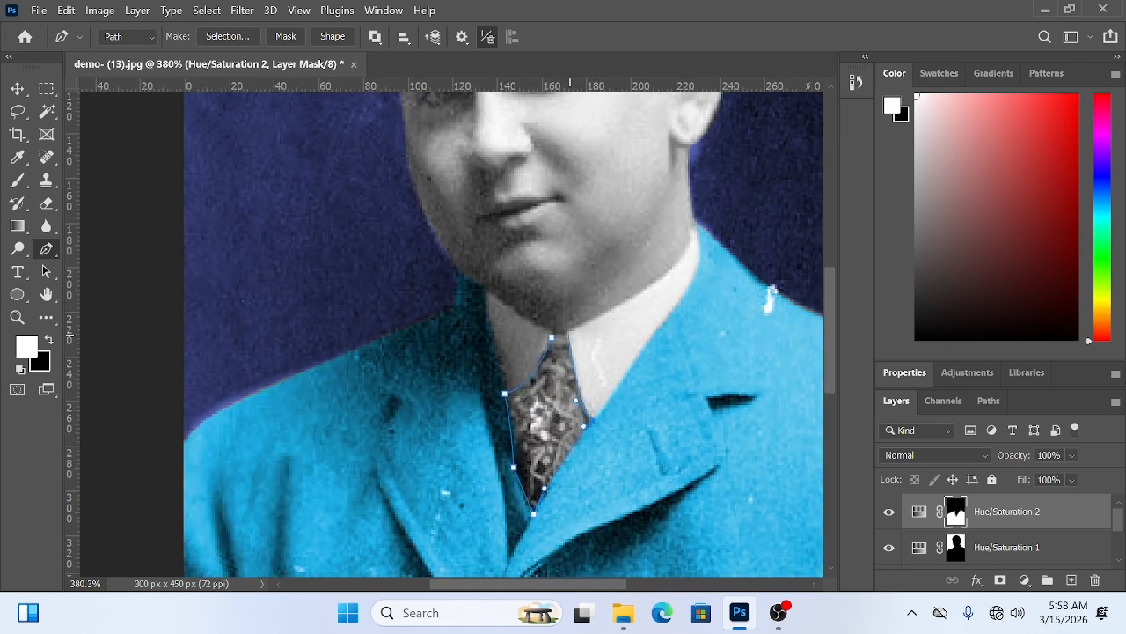
{"action": "left_click", "coordinate": [571, 335]}
{"action": "key", "text": "ctrl+0"}
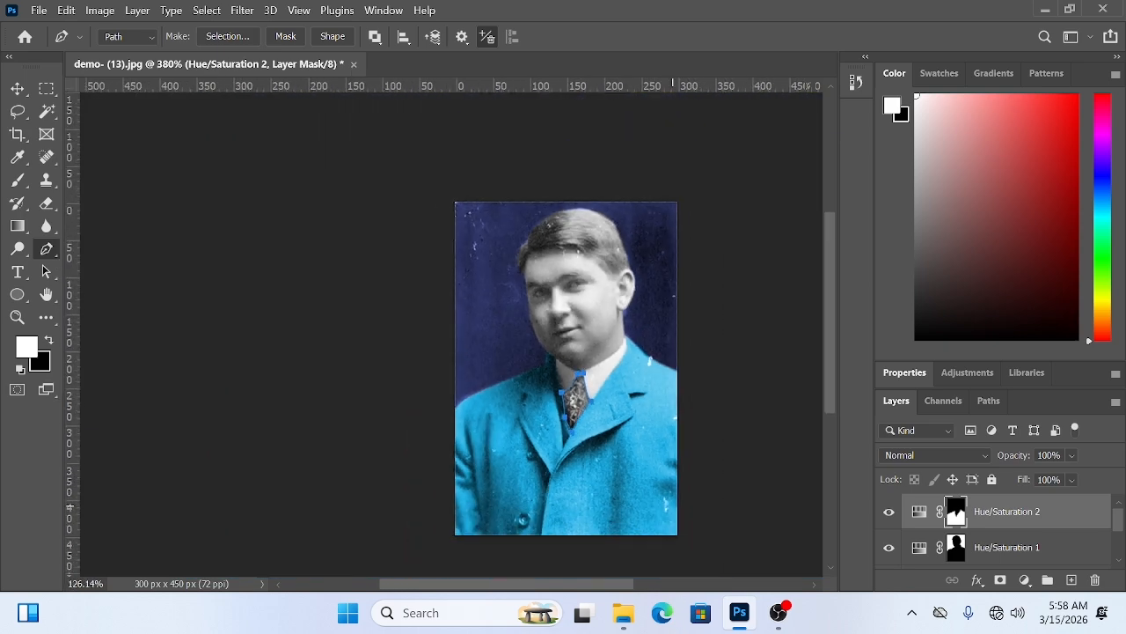
Load the tie path as a selection and add a Hue/Saturation adjustment with Colorize enabled to it.
{"action": "key", "text": "ctrl+Return"}
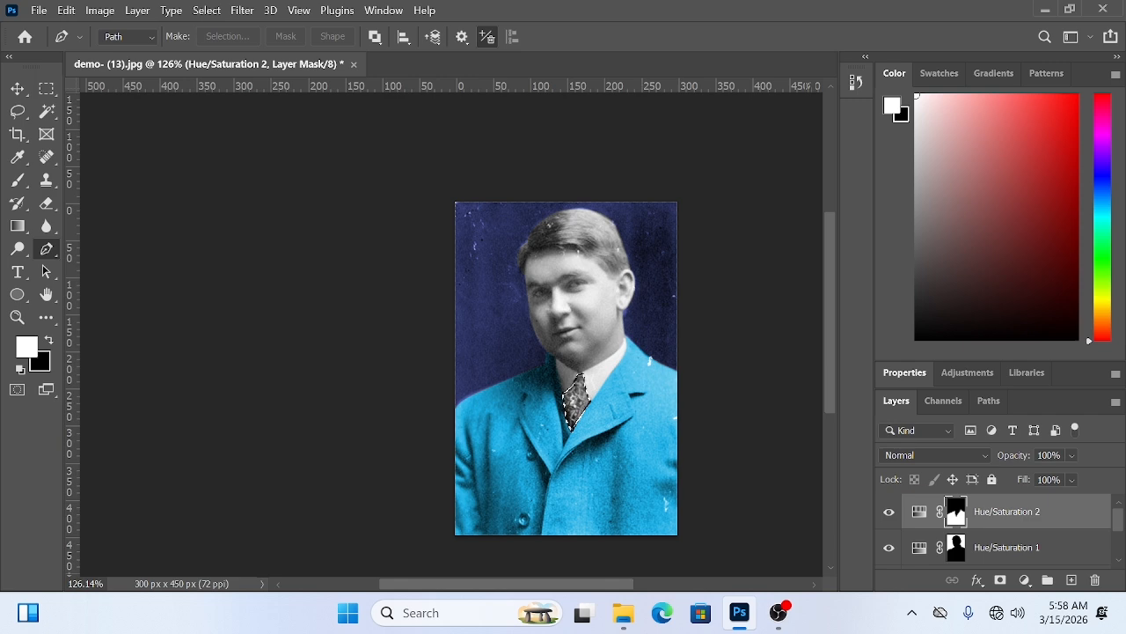
{"action": "left_click", "coordinate": [1024, 580]}
{"action": "left_click", "coordinate": [1027, 409]}
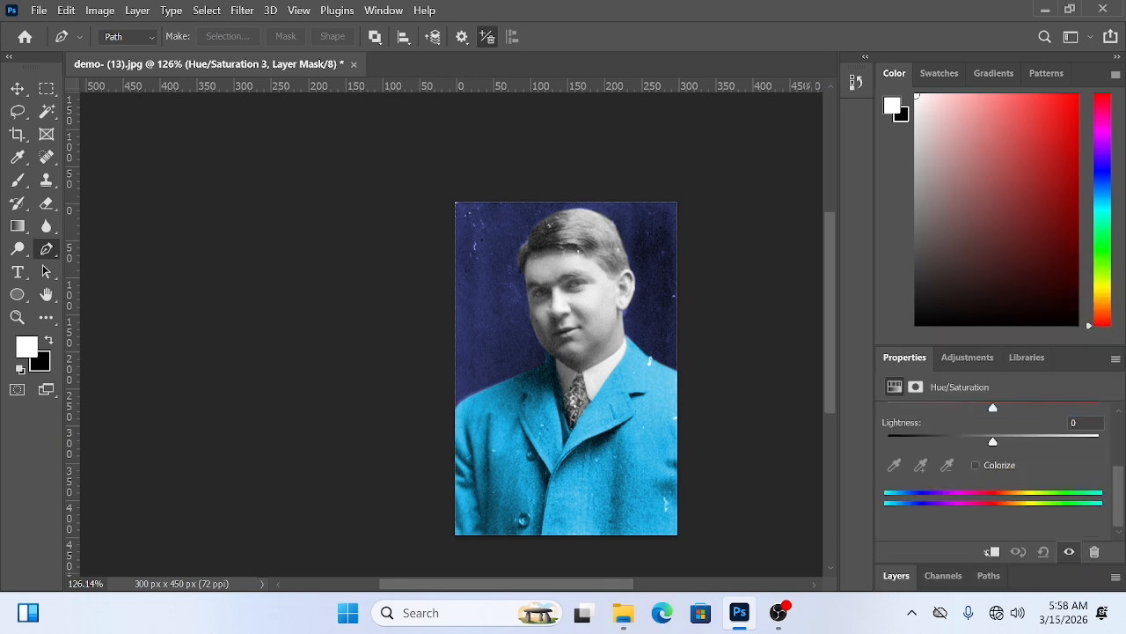
{"action": "left_click", "coordinate": [976, 464]}
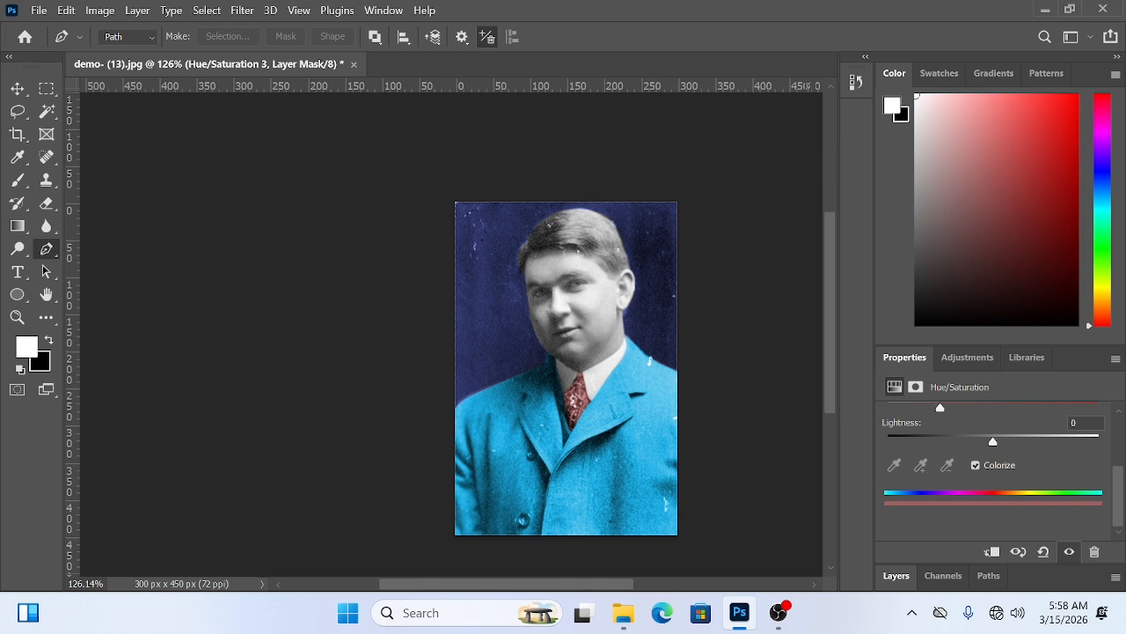
Shift the tie's hue to green and set the adjustment's lightness to -22.
{"action": "scroll", "coordinate": [994, 466], "scroll_direction": "up", "scroll_amount": 1}
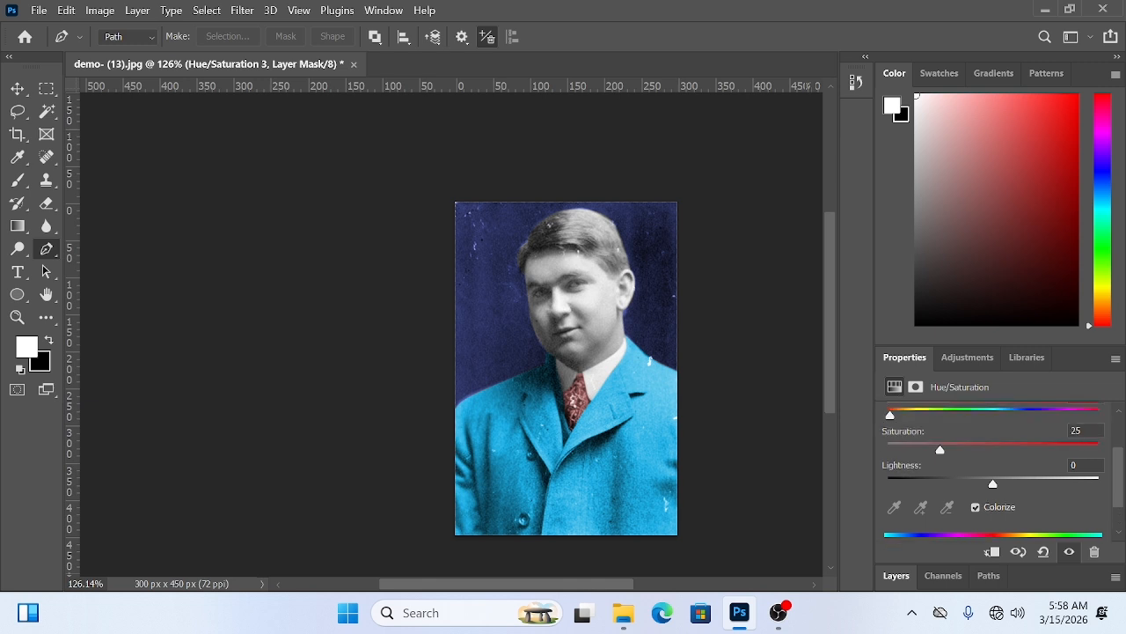
{"action": "left_click_drag", "start_coordinate": [889, 414], "coordinate": [945, 415]}
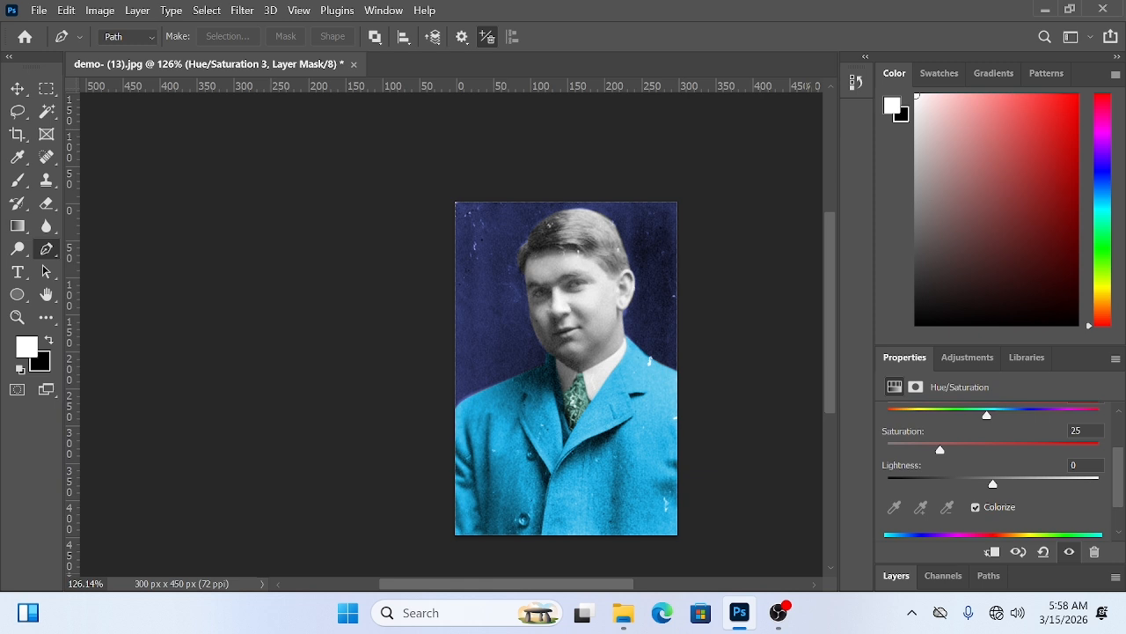
{"action": "left_click_drag", "start_coordinate": [987, 414], "coordinate": [975, 415]}
{"action": "left_click_drag", "start_coordinate": [993, 484], "coordinate": [937, 484]}
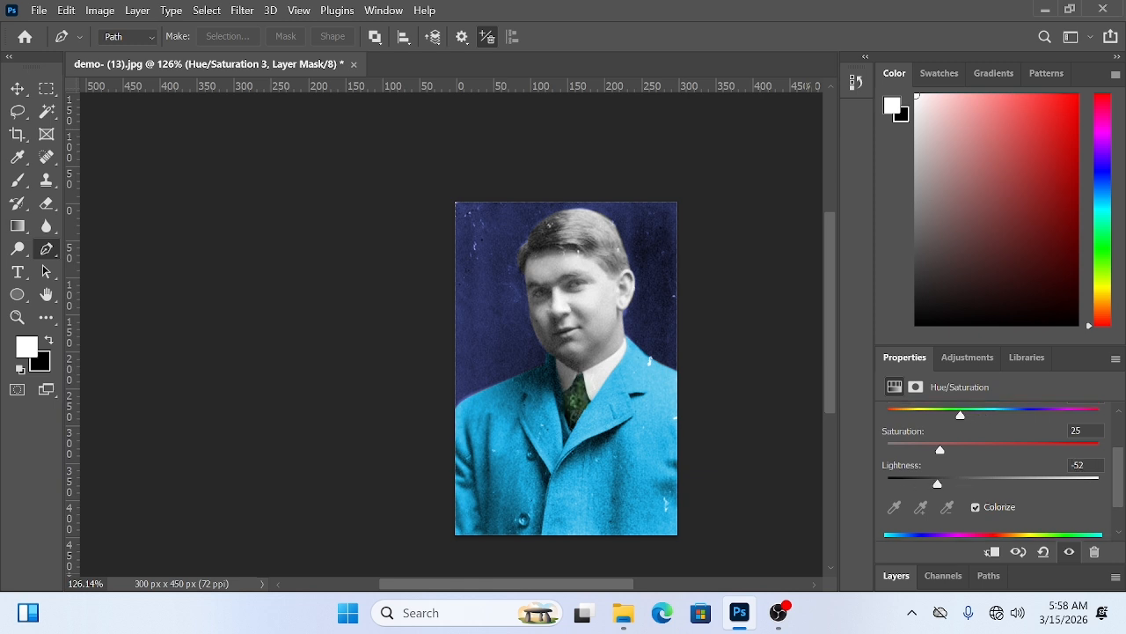
{"action": "left_click_drag", "start_coordinate": [937, 484], "coordinate": [979, 484]}
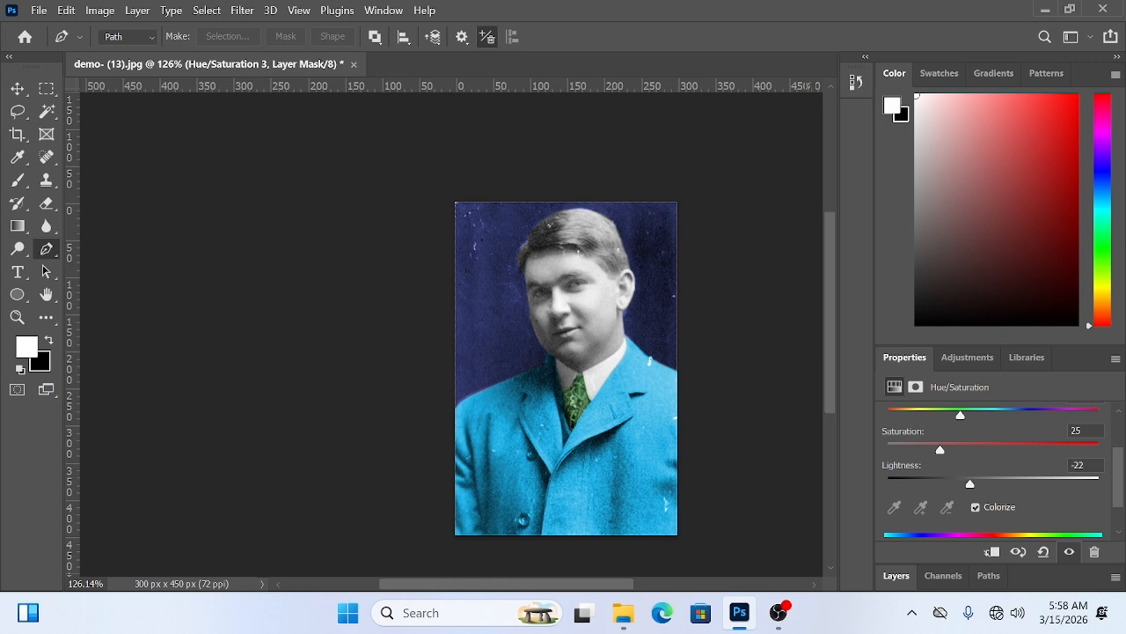
{"action": "left_click", "coordinate": [896, 575]}
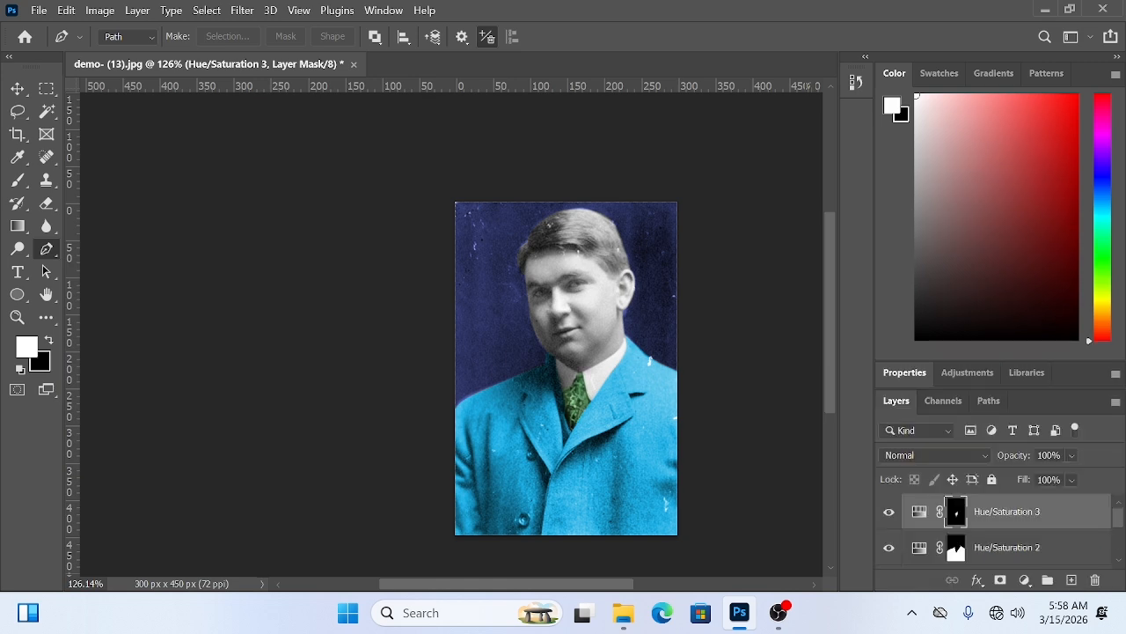
Trace a closed Pen path around the shaded half of the shirt collar, left of the tie knot.
{"action": "scroll", "coordinate": [560, 365], "scroll_direction": "up", "scroll_amount": 7}
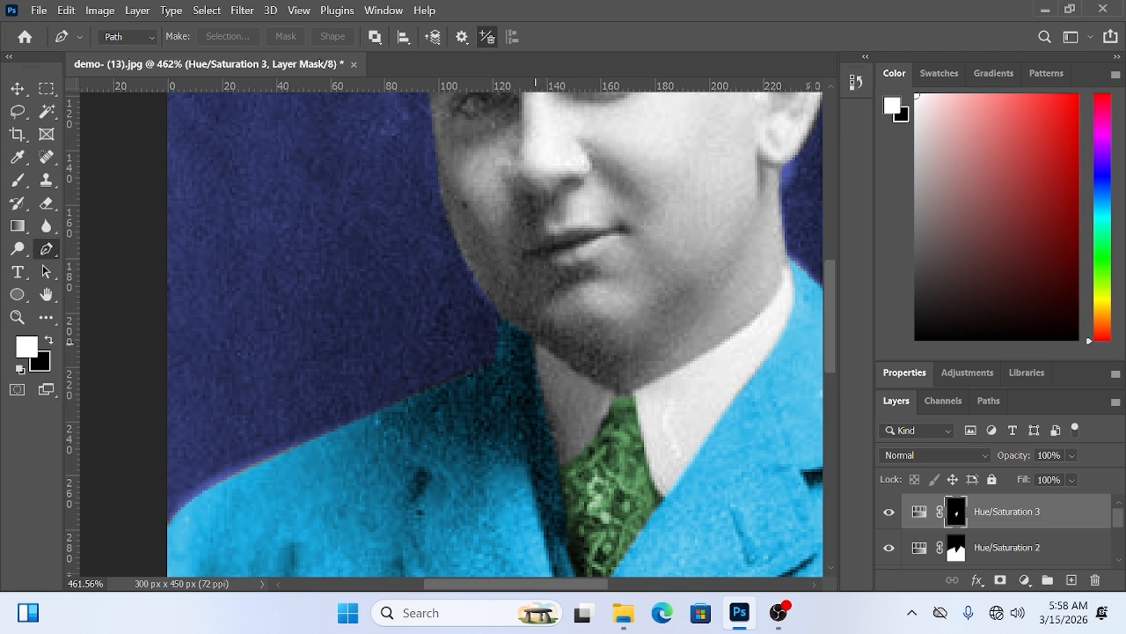
{"action": "left_click_drag", "start_coordinate": [535, 340], "coordinate": [550, 352]}
{"action": "left_click_drag", "start_coordinate": [613, 393], "coordinate": [609, 410]}
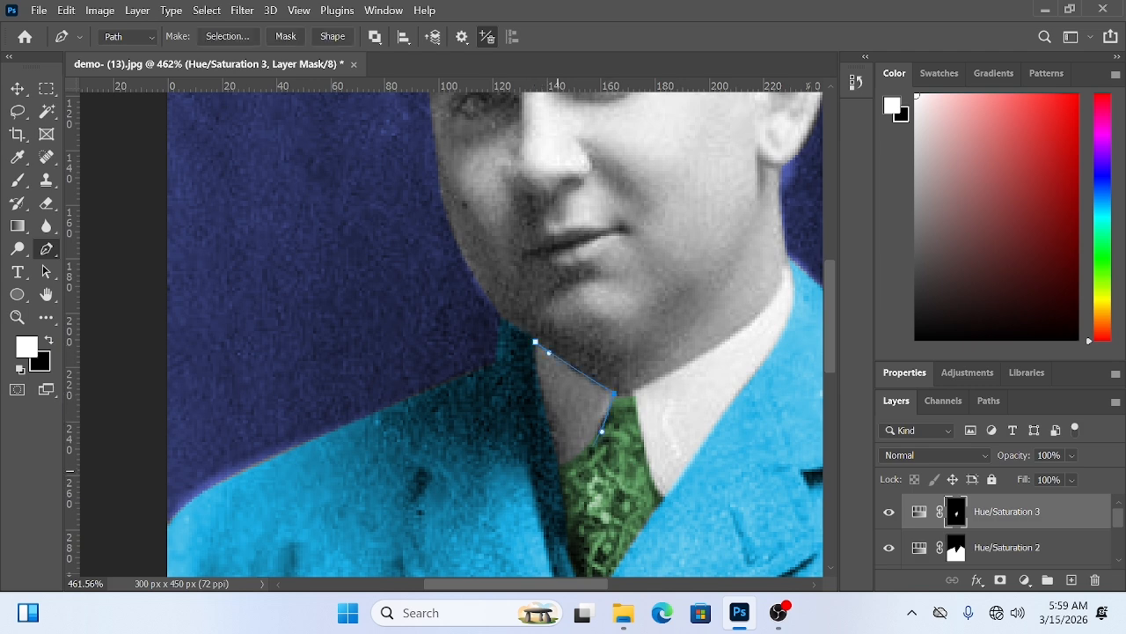
{"action": "left_click_drag", "start_coordinate": [560, 464], "coordinate": [549, 427]}
{"action": "left_click", "coordinate": [535, 341]}
Trace a second closed Pen path around the bright collar half between the neck, the coat lapel and the tie.
{"action": "left_click", "coordinate": [633, 394]}
{"action": "left_click_drag", "start_coordinate": [672, 380], "coordinate": [552, 492]}
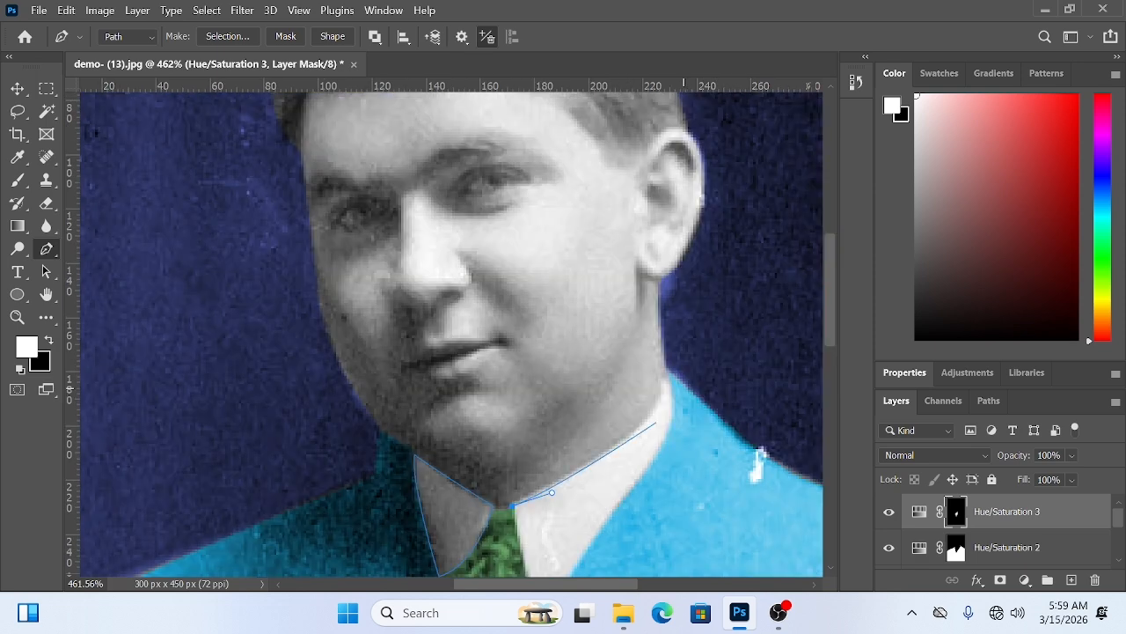
{"action": "left_click_drag", "start_coordinate": [662, 376], "coordinate": [680, 396]}
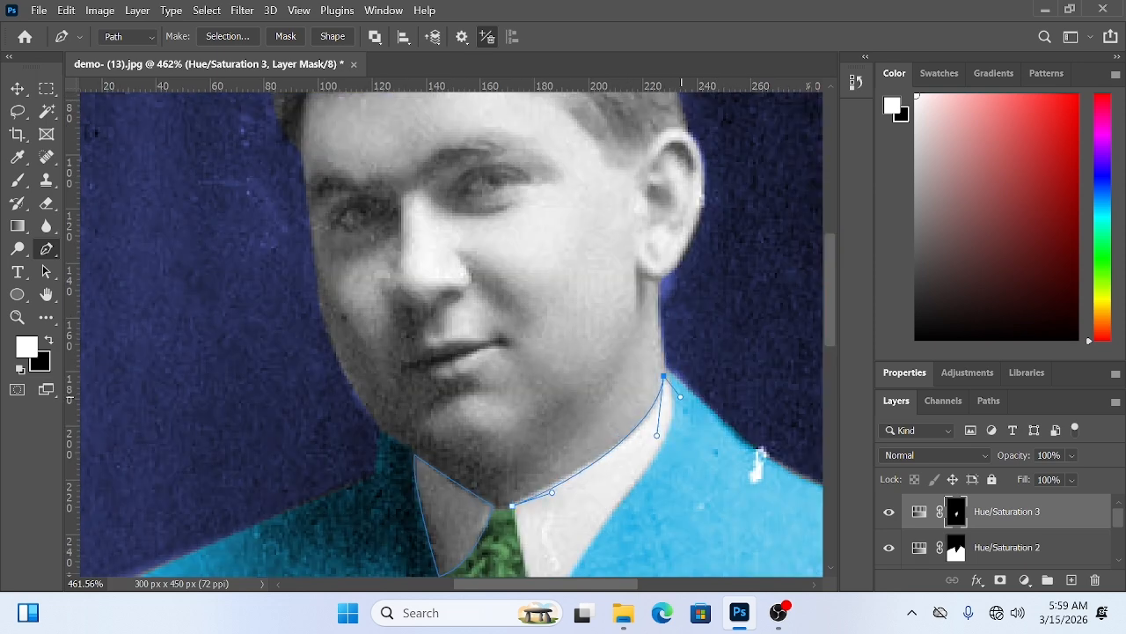
{"action": "left_click_drag", "start_coordinate": [634, 482], "coordinate": [680, 359]}
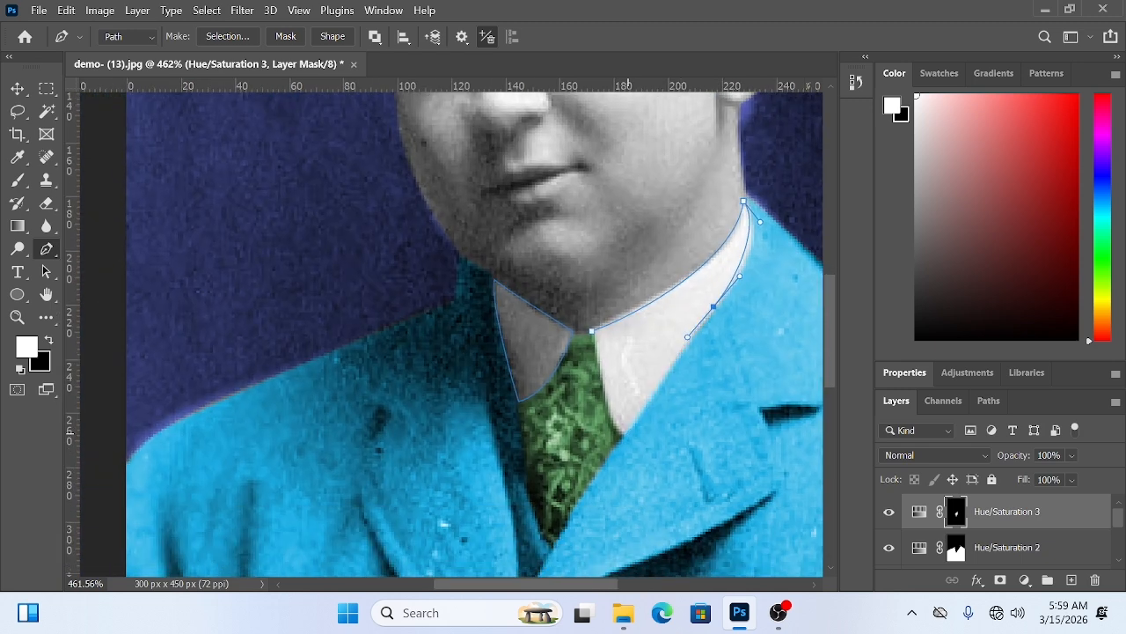
{"action": "left_click_drag", "start_coordinate": [625, 433], "coordinate": [612, 422]}
{"action": "left_click_drag", "start_coordinate": [591, 331], "coordinate": [599, 377]}
Load both collar paths as a selection and add a Hue/Saturation adjustment to the collar.
{"action": "left_click", "coordinate": [989, 400]}
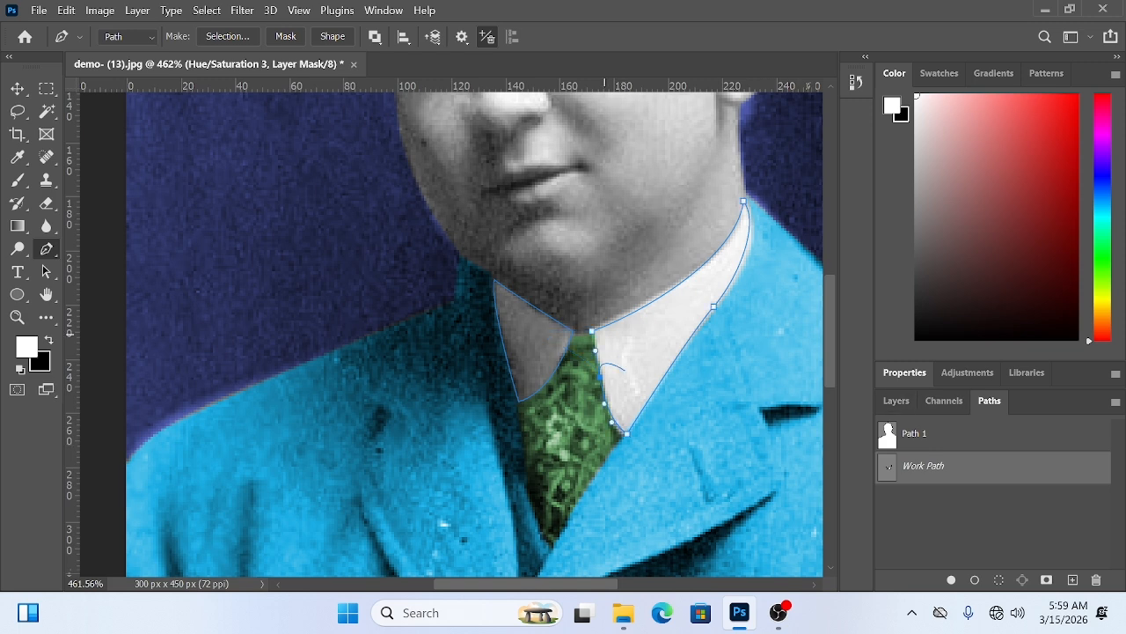
{"action": "scroll", "coordinate": [769, 324], "scroll_direction": "down", "scroll_amount": 3}
{"action": "scroll", "coordinate": [648, 384], "scroll_direction": "down", "scroll_amount": 3}
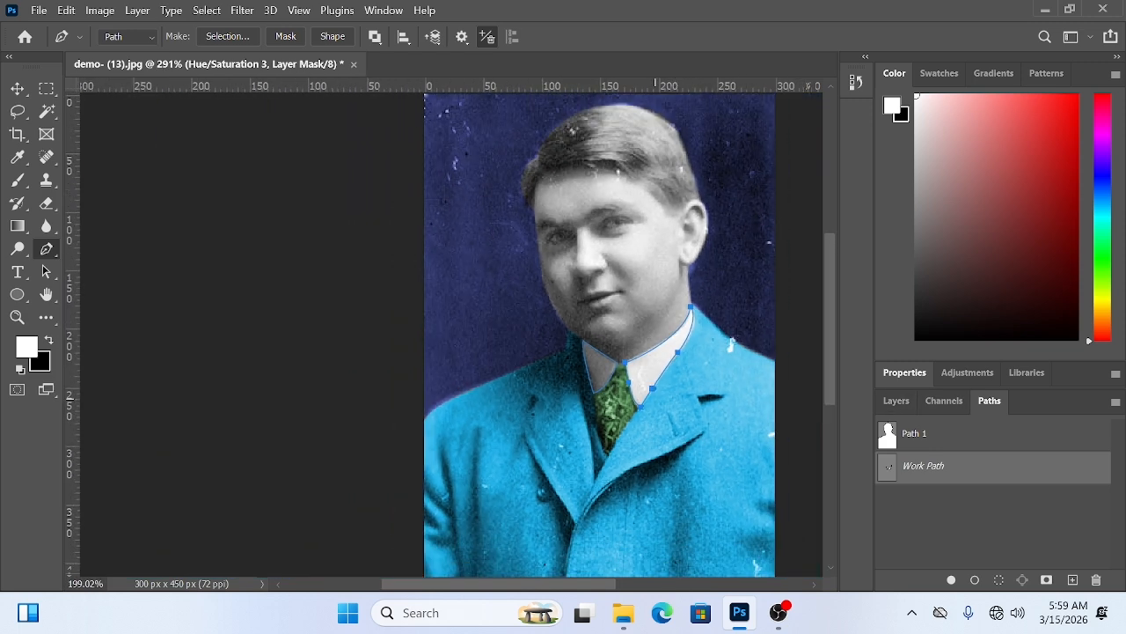
{"action": "key", "text": "ctrl+Return"}
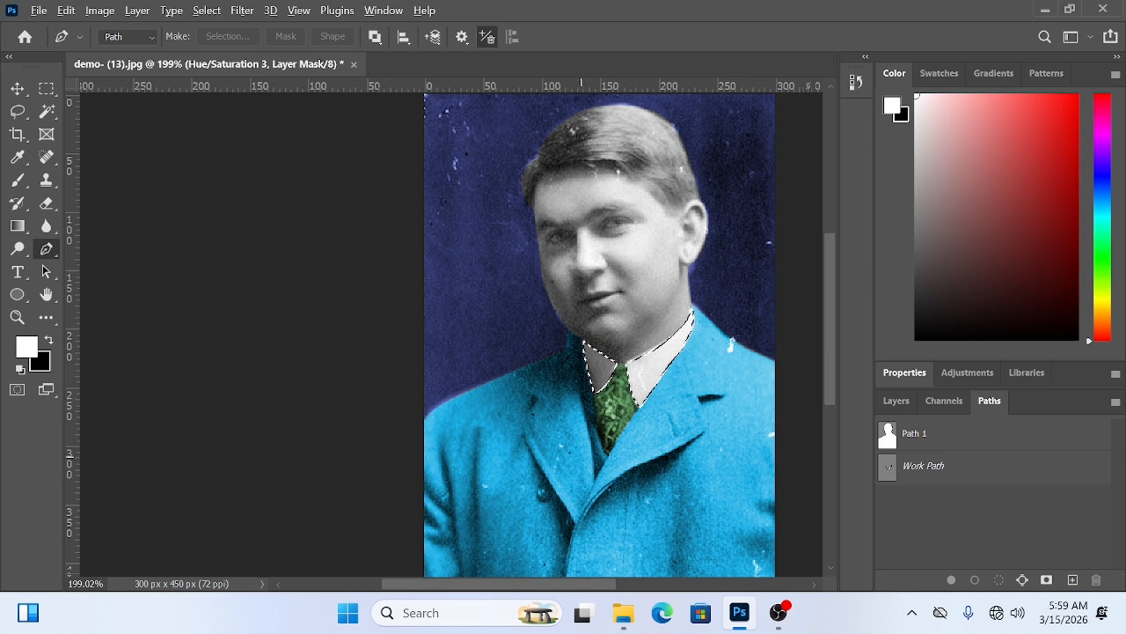
{"action": "scroll", "coordinate": [578, 455], "scroll_direction": "down", "scroll_amount": 2}
{"action": "left_click", "coordinate": [896, 401]}
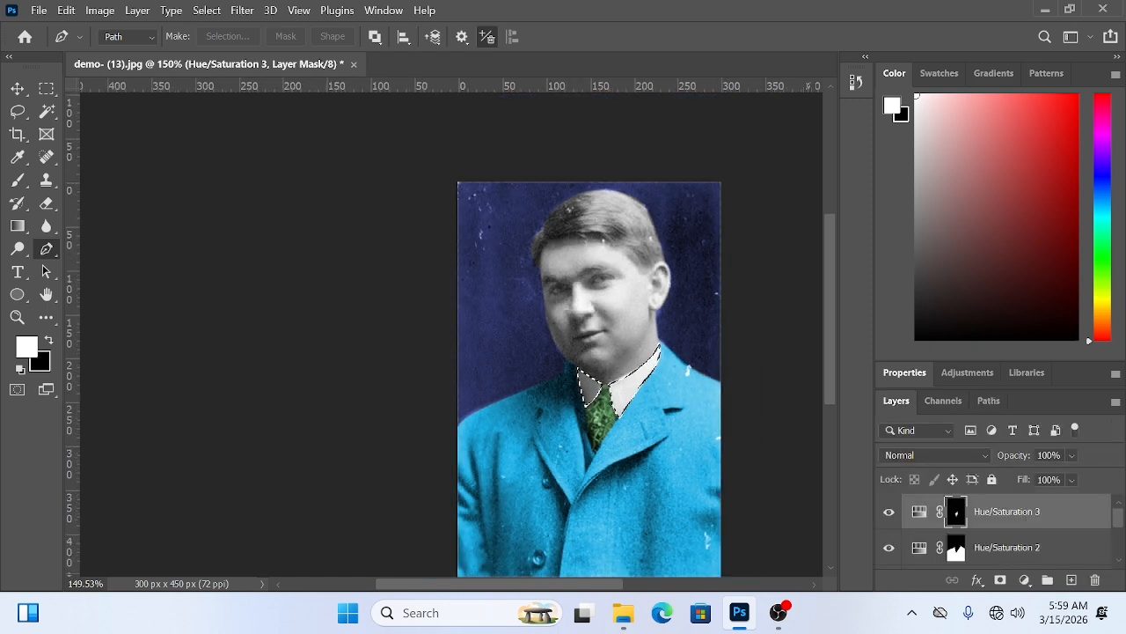
{"action": "scroll", "coordinate": [1003, 530], "scroll_direction": "down", "scroll_amount": 1}
{"action": "left_click", "coordinate": [1024, 580]}
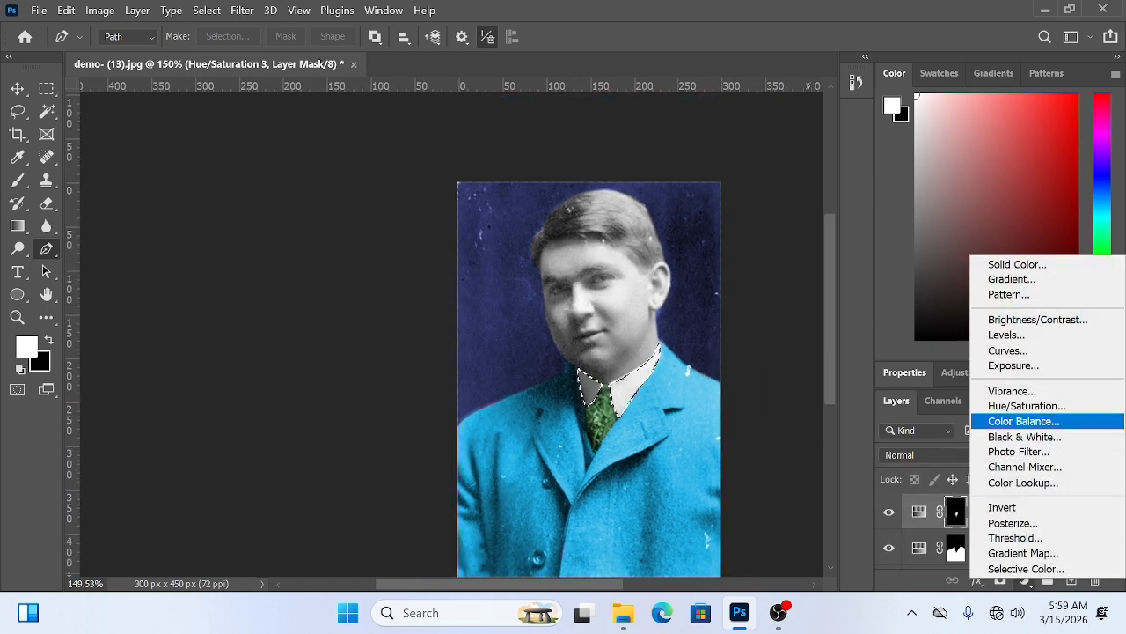
{"action": "left_click", "coordinate": [1027, 405]}
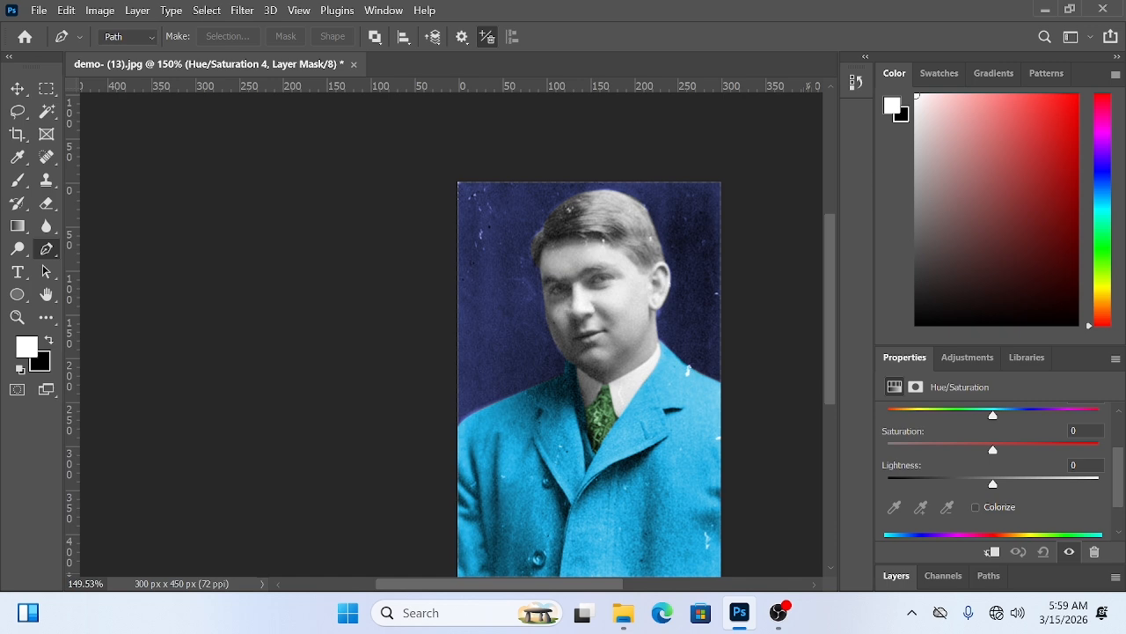
Colorize the collar a pale pinkish white with saturation 13 and lightness +59.
{"action": "left_click", "coordinate": [976, 507]}
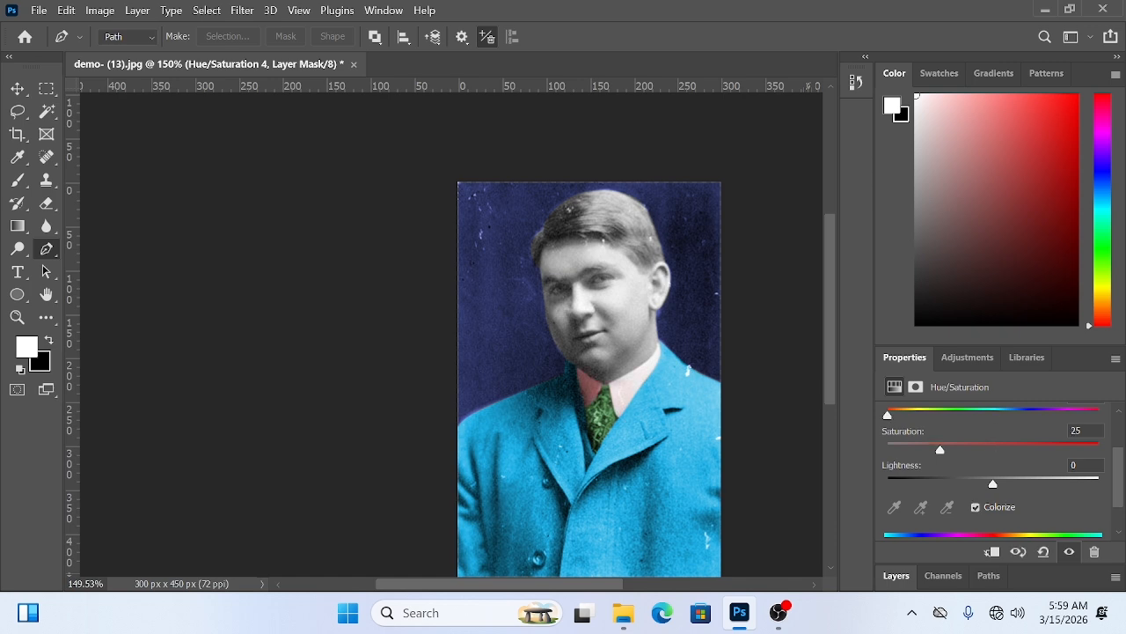
{"action": "left_click", "coordinate": [976, 506]}
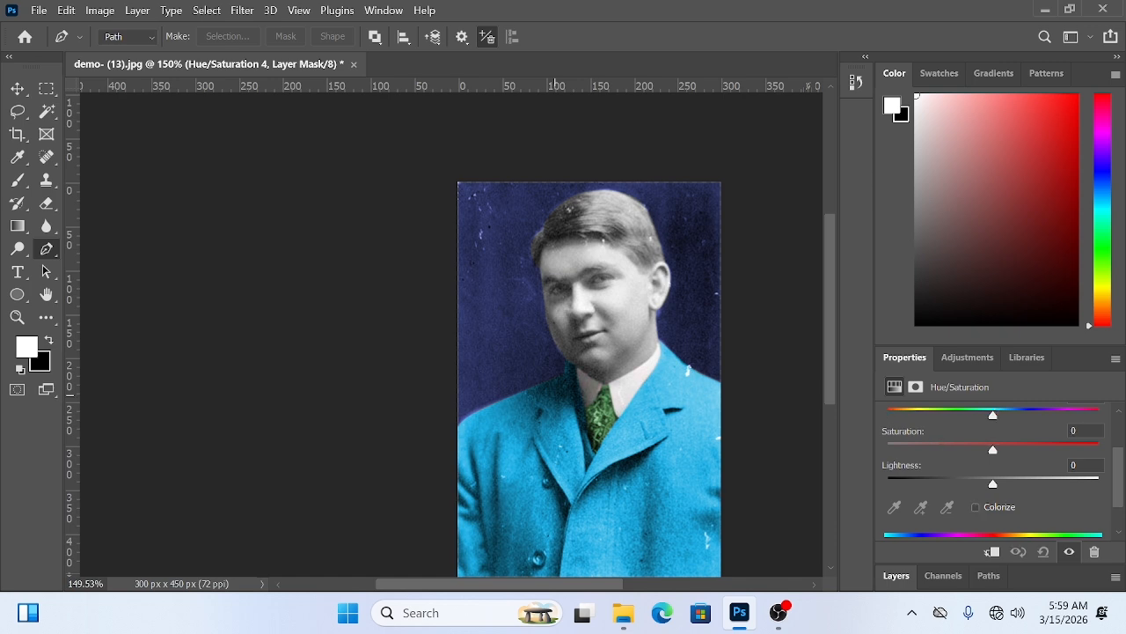
{"action": "scroll", "coordinate": [555, 396], "scroll_direction": "up", "scroll_amount": 4}
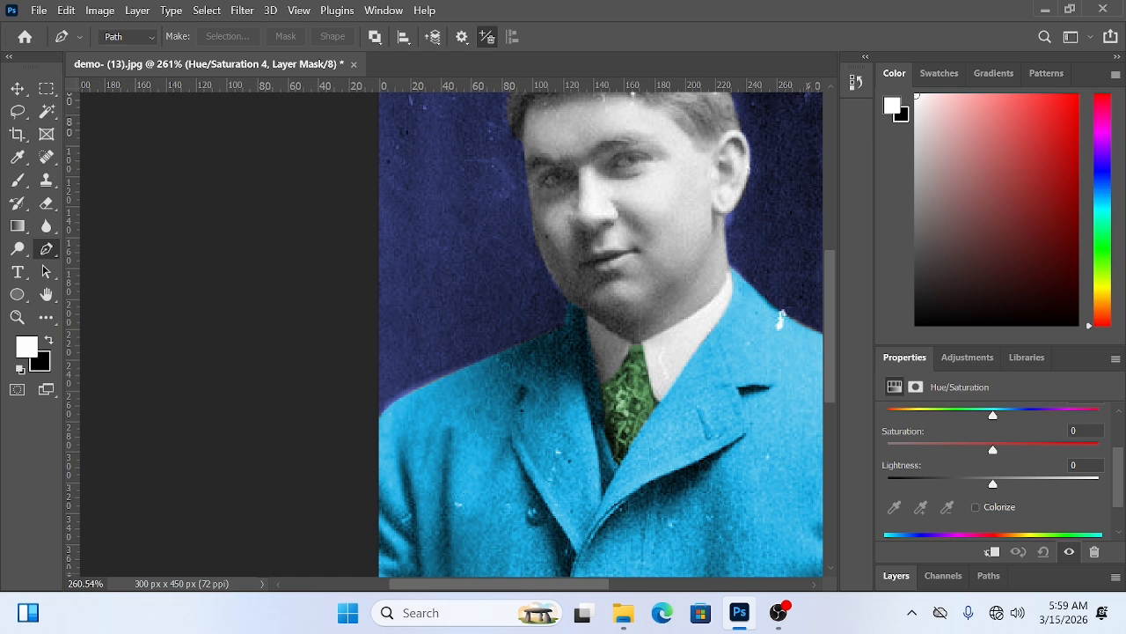
{"action": "left_click", "coordinate": [976, 506]}
{"action": "left_click_drag", "start_coordinate": [993, 484], "coordinate": [1090, 484]}
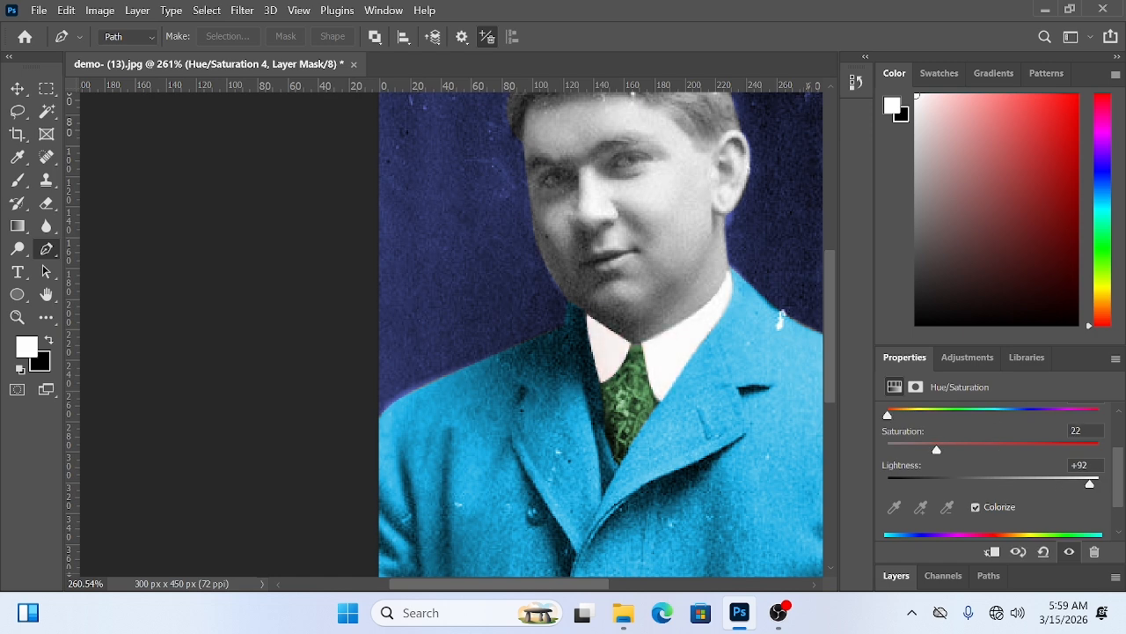
{"action": "left_click_drag", "start_coordinate": [937, 450], "coordinate": [918, 449]}
{"action": "left_click_drag", "start_coordinate": [1088, 484], "coordinate": [1049, 484]}
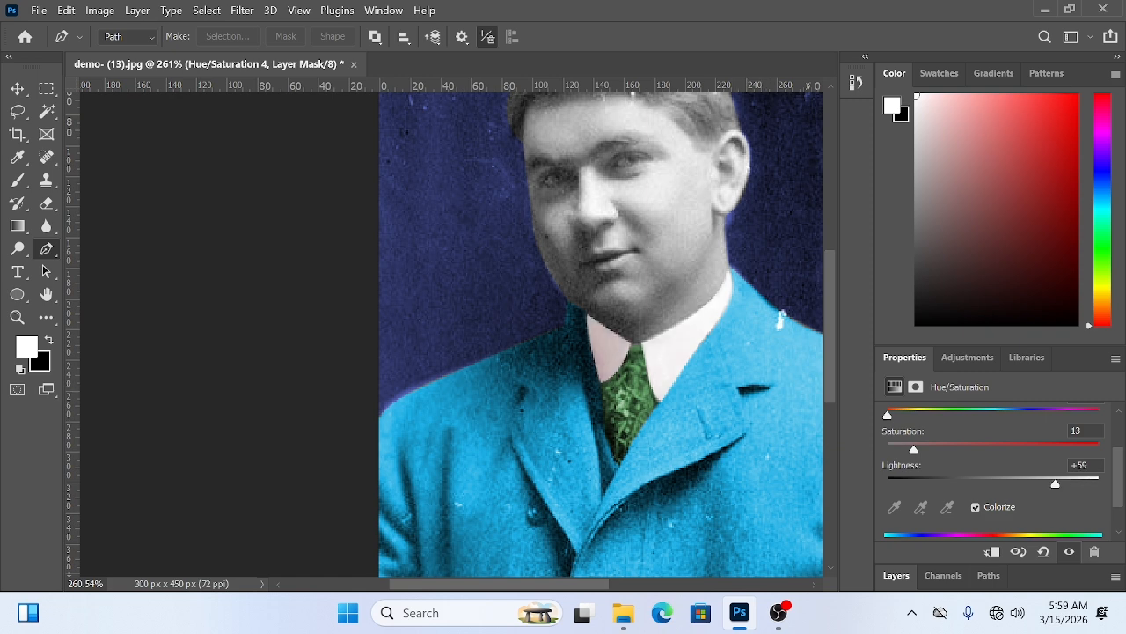
Start a Pen path around the hair at the left temple and curve it up to the notch above the side hair.
{"action": "scroll", "coordinate": [744, 381], "scroll_direction": "down", "scroll_amount": 6}
{"action": "scroll", "coordinate": [576, 371], "scroll_direction": "up", "scroll_amount": 7}
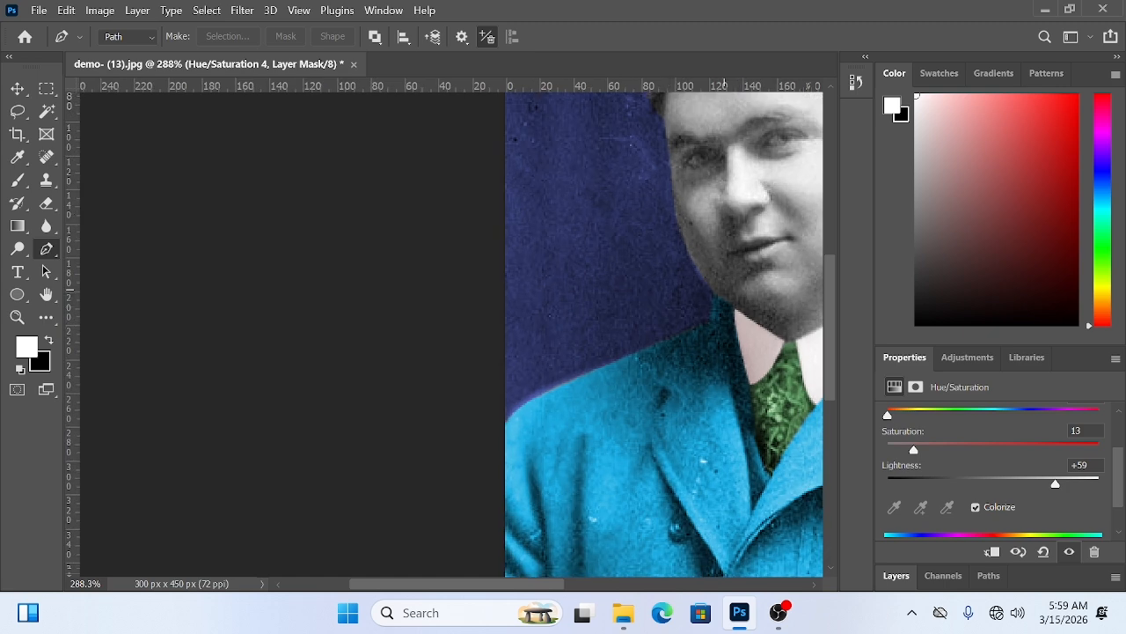
{"action": "left_click_drag", "start_coordinate": [715, 301], "coordinate": [574, 366]}
{"action": "scroll", "coordinate": [574, 365], "scroll_direction": "up", "scroll_amount": 3}
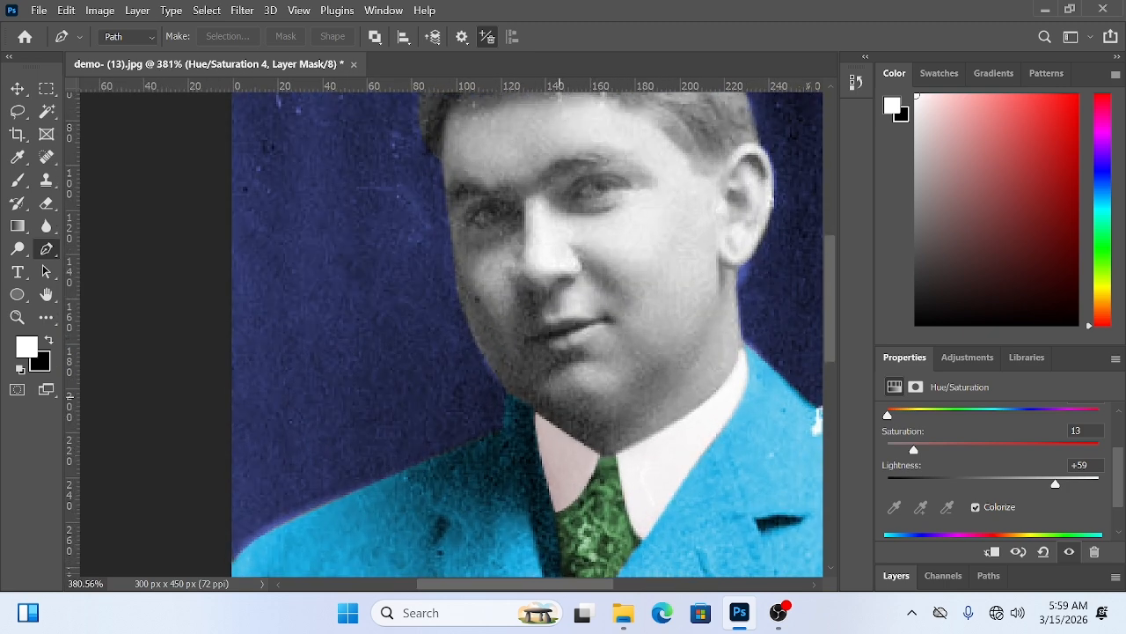
{"action": "scroll", "coordinate": [559, 334], "scroll_direction": "up", "scroll_amount": 5}
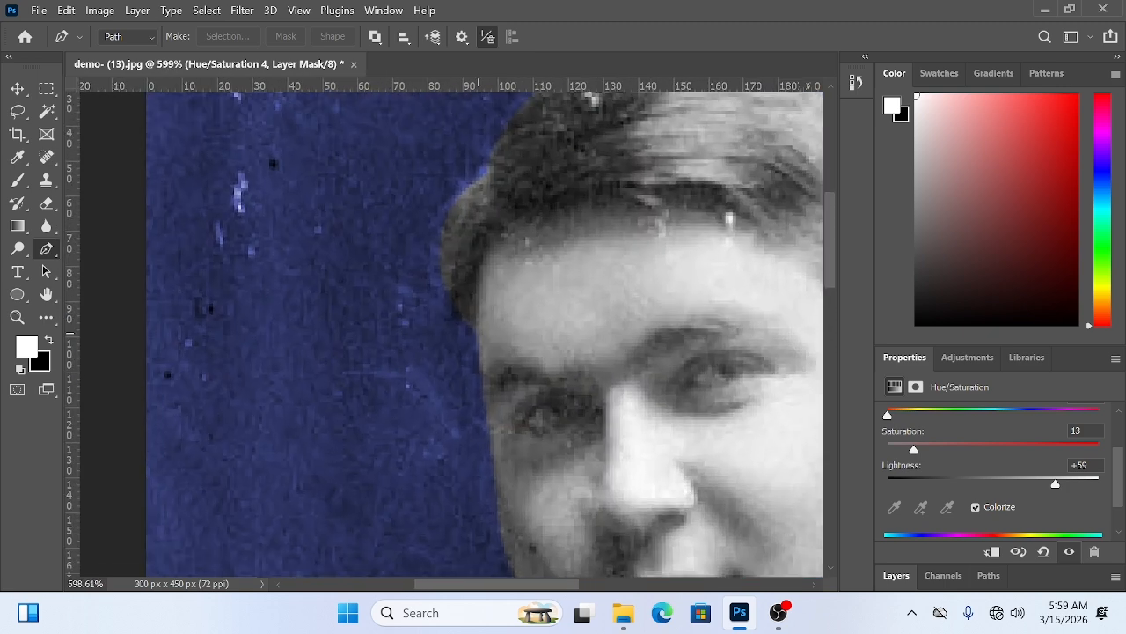
{"action": "left_click_drag", "start_coordinate": [476, 331], "coordinate": [520, 372]}
{"action": "left_click_drag", "start_coordinate": [518, 237], "coordinate": [512, 410]}
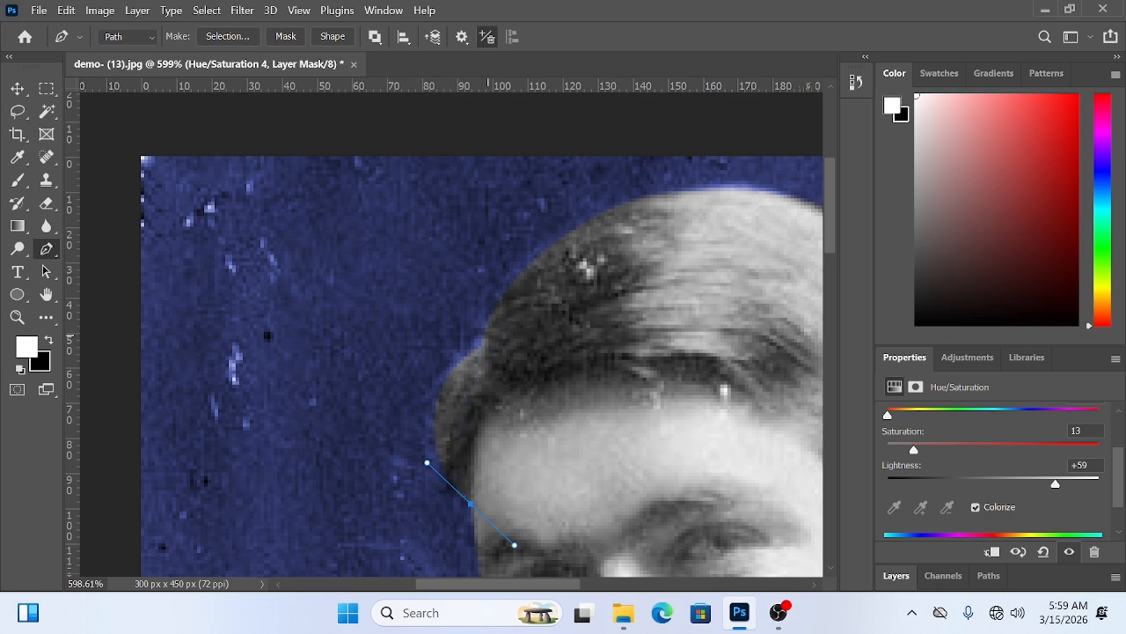
{"action": "left_click_drag", "start_coordinate": [489, 335], "coordinate": [496, 247]}
Extend the hair path over the crown, redoing the crown point, and down the far side to the top of the ear.
{"action": "left_click_drag", "start_coordinate": [536, 282], "coordinate": [391, 360]}
{"action": "left_click_drag", "start_coordinate": [628, 264], "coordinate": [699, 279]}
{"action": "left_click_drag", "start_coordinate": [633, 253], "coordinate": [573, 141]}
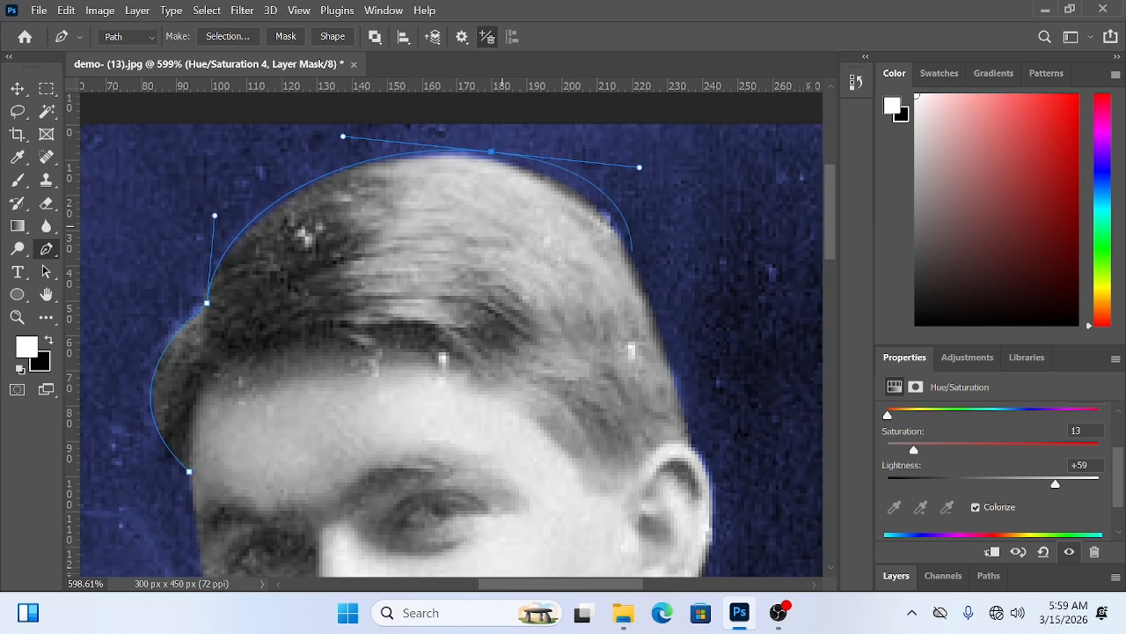
{"action": "key", "text": "ctrl+z"}
{"action": "left_click_drag", "start_coordinate": [456, 153], "coordinate": [550, 160]}
{"action": "left_click_drag", "start_coordinate": [657, 303], "coordinate": [679, 380]}
{"action": "left_click_drag", "start_coordinate": [696, 450], "coordinate": [654, 427]}
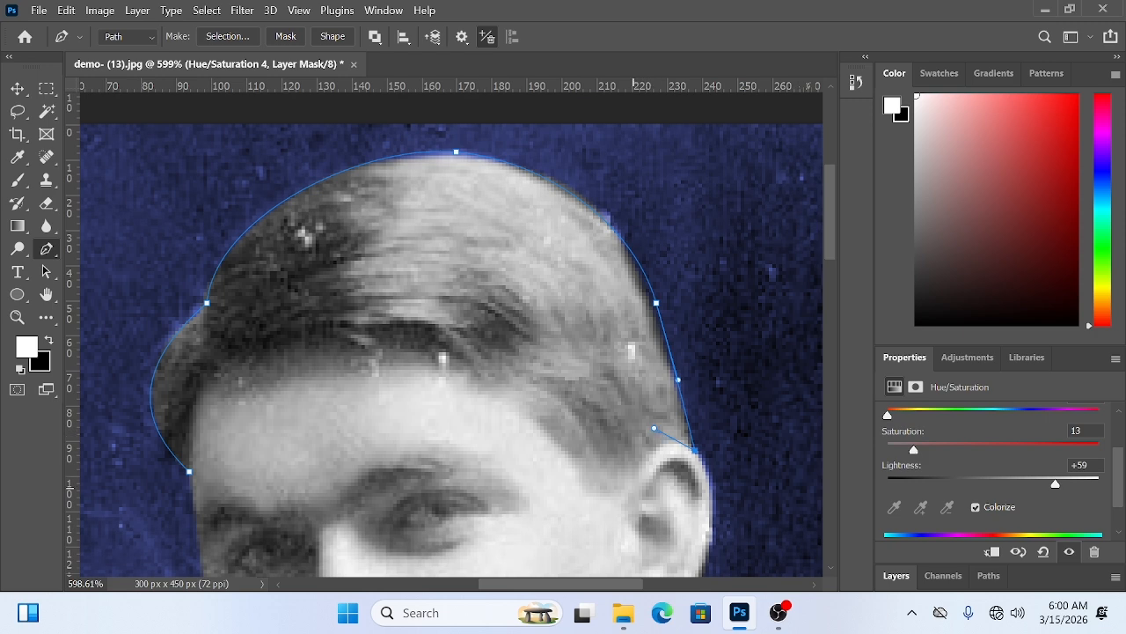
Continue the hair path around the sideburn and along the forehead hairline, close it at the temple and load it as a selection.
{"action": "left_click_drag", "start_coordinate": [628, 493], "coordinate": [444, 358]}
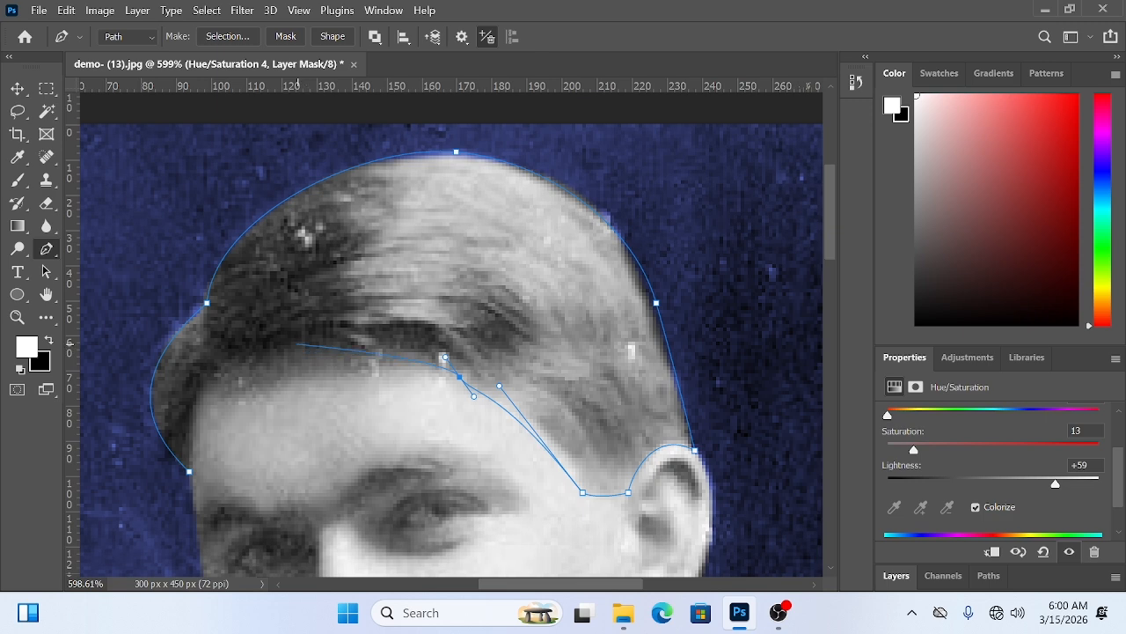
{"action": "left_click_drag", "start_coordinate": [291, 345], "coordinate": [193, 409]}
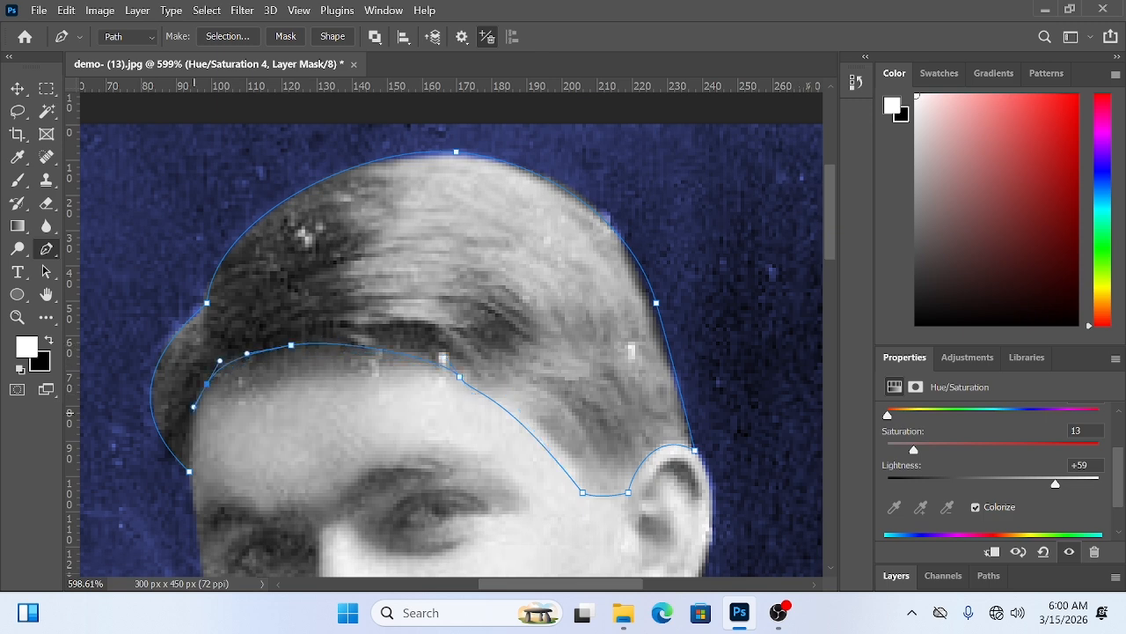
{"action": "left_click", "coordinate": [189, 472]}
{"action": "scroll", "coordinate": [253, 435], "scroll_direction": "down", "scroll_amount": 6}
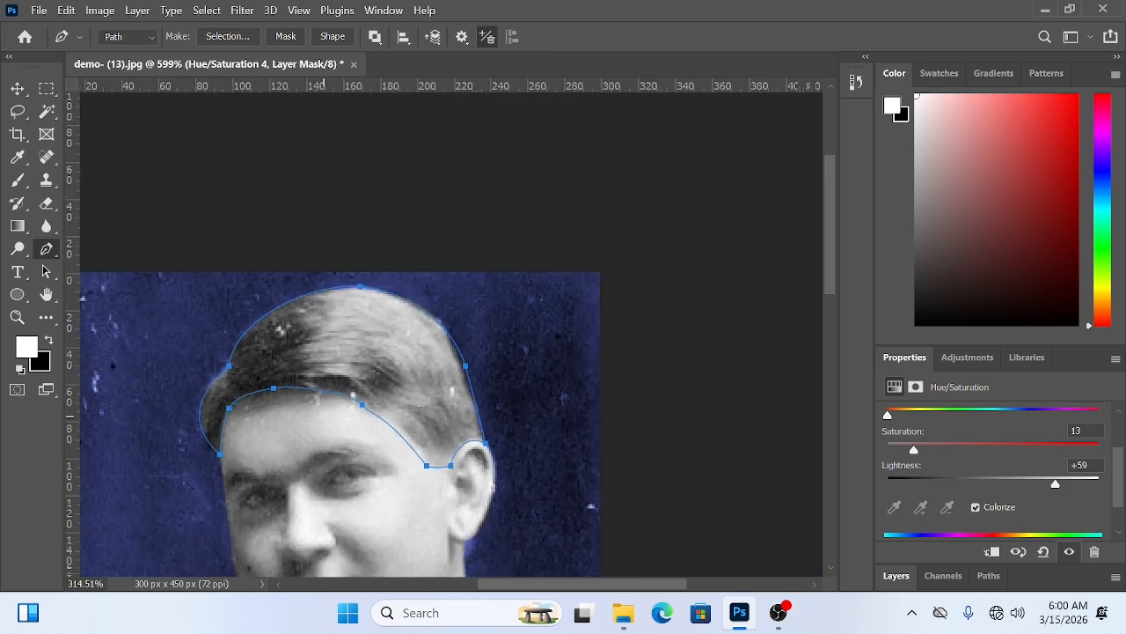
{"action": "left_click_drag", "start_coordinate": [334, 396], "coordinate": [334, 354]}
{"action": "scroll", "coordinate": [450, 327], "scroll_direction": "down", "scroll_amount": 5}
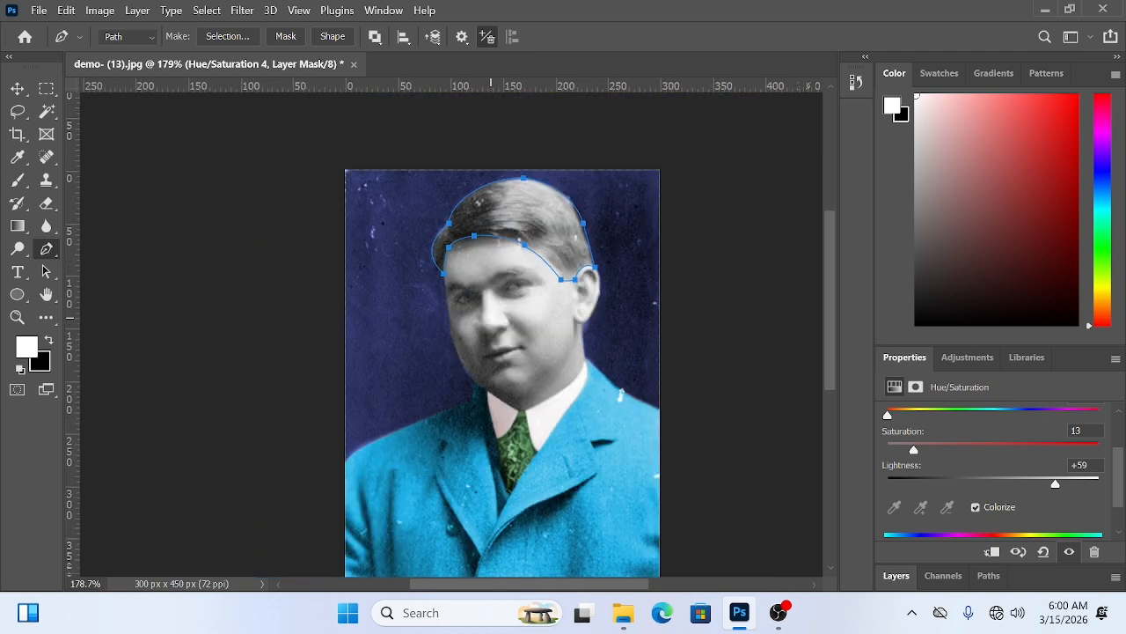
{"action": "key", "text": "ctrl+Return"}
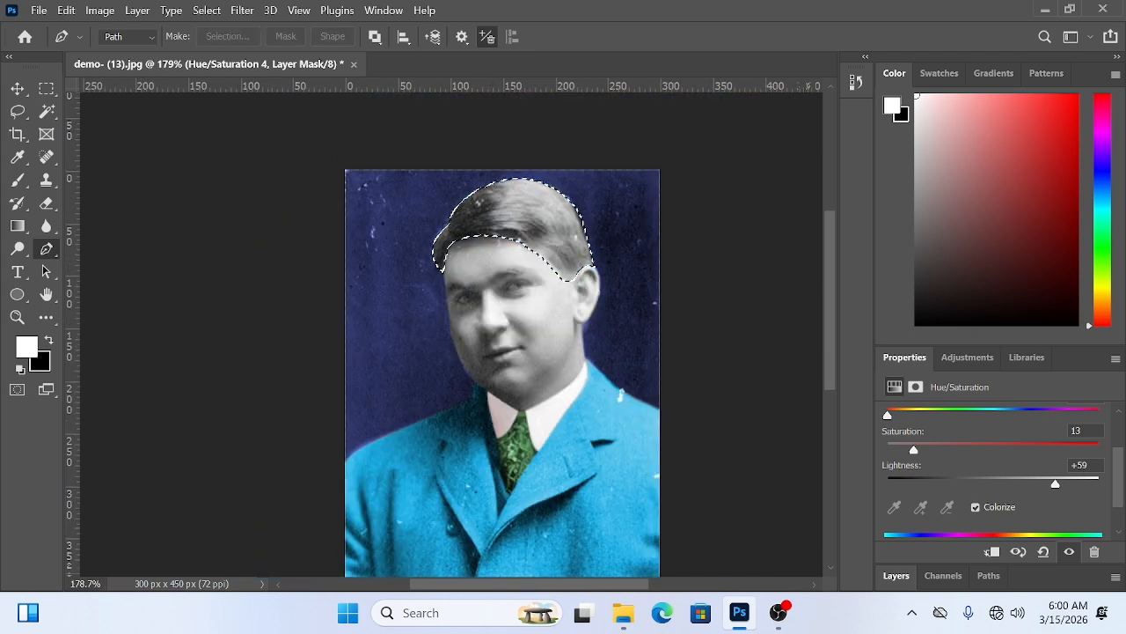
Add a Hue/Saturation adjustment layer masked to the hair selection.
{"action": "scroll", "coordinate": [993, 475], "scroll_direction": "down", "scroll_amount": 1}
{"action": "scroll", "coordinate": [992, 458], "scroll_direction": "up", "scroll_amount": 1}
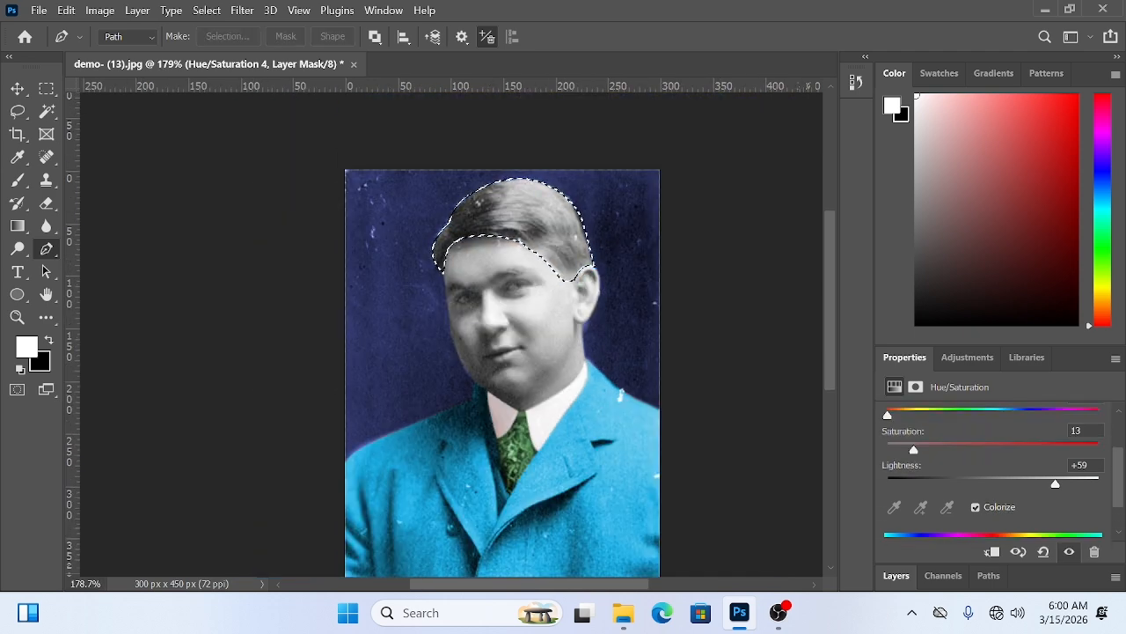
{"action": "left_click", "coordinate": [896, 575]}
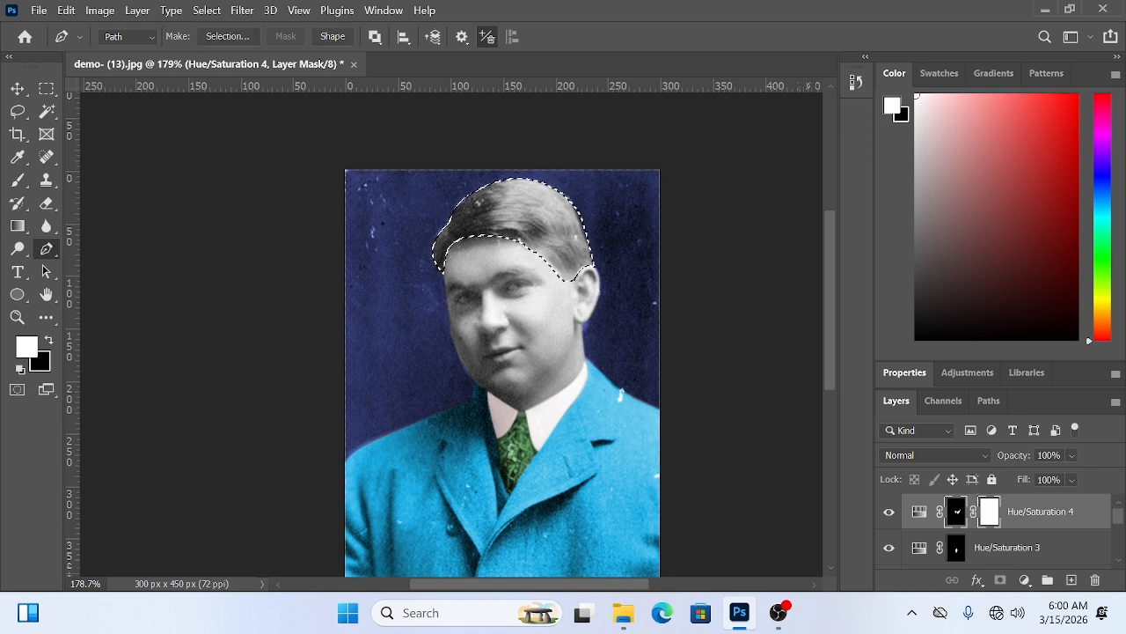
{"action": "left_click", "coordinate": [1025, 580]}
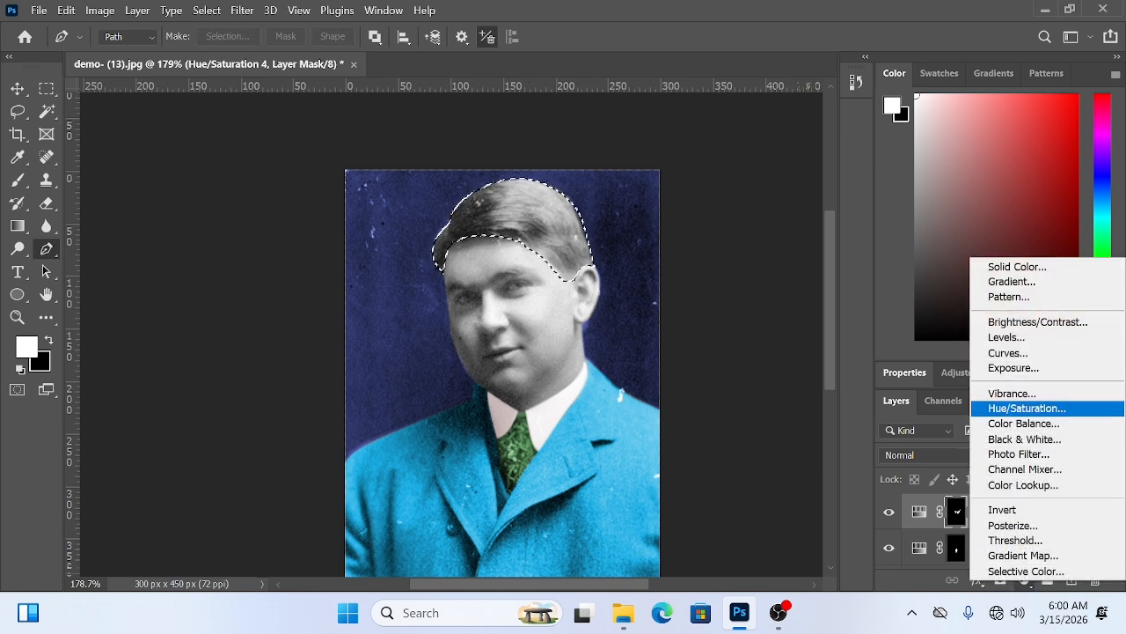
{"action": "left_click", "coordinate": [1027, 408]}
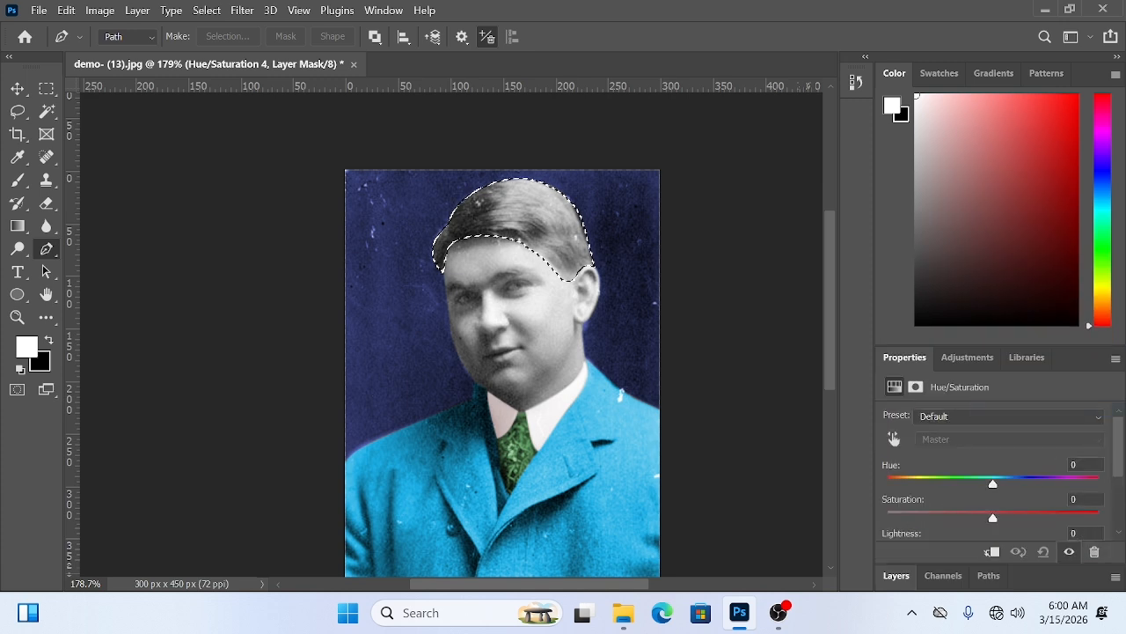
Colorize the hair a dark reddish brown with hue 0, saturation 24 and lightness -37.
{"action": "scroll", "coordinate": [995, 476], "scroll_direction": "down", "scroll_amount": 2}
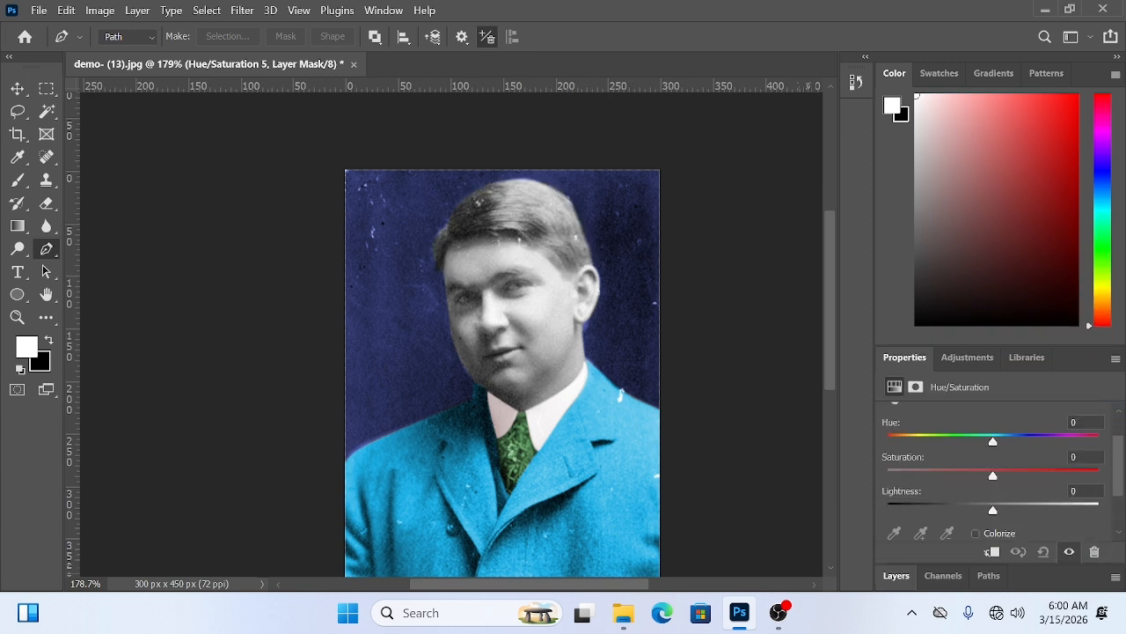
{"action": "scroll", "coordinate": [994, 475], "scroll_direction": "down", "scroll_amount": 1}
{"action": "left_click", "coordinate": [976, 519]}
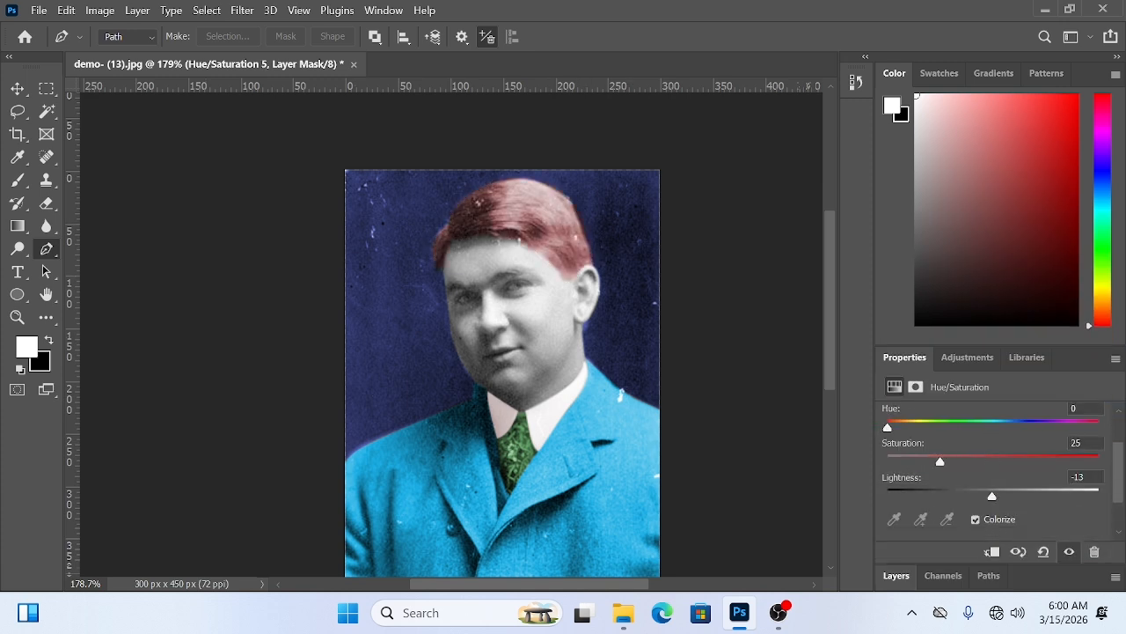
{"action": "left_click_drag", "start_coordinate": [992, 496], "coordinate": [937, 461]}
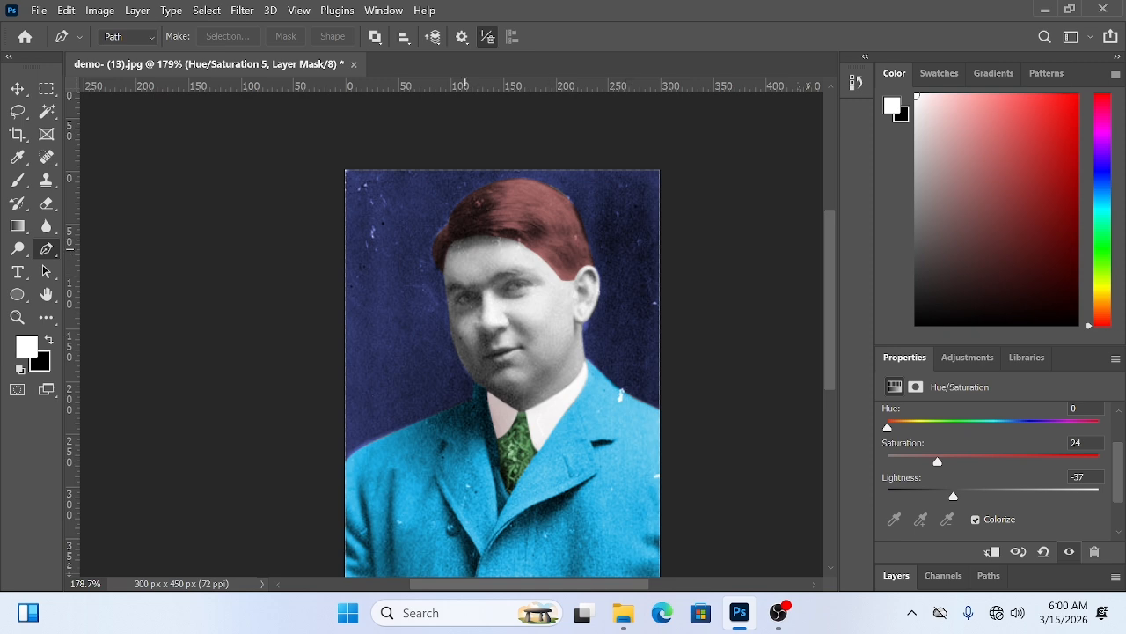
Look through the hair adjustment's Hue/Saturation properties for a way to soften its edge.
{"action": "left_click", "coordinate": [897, 576]}
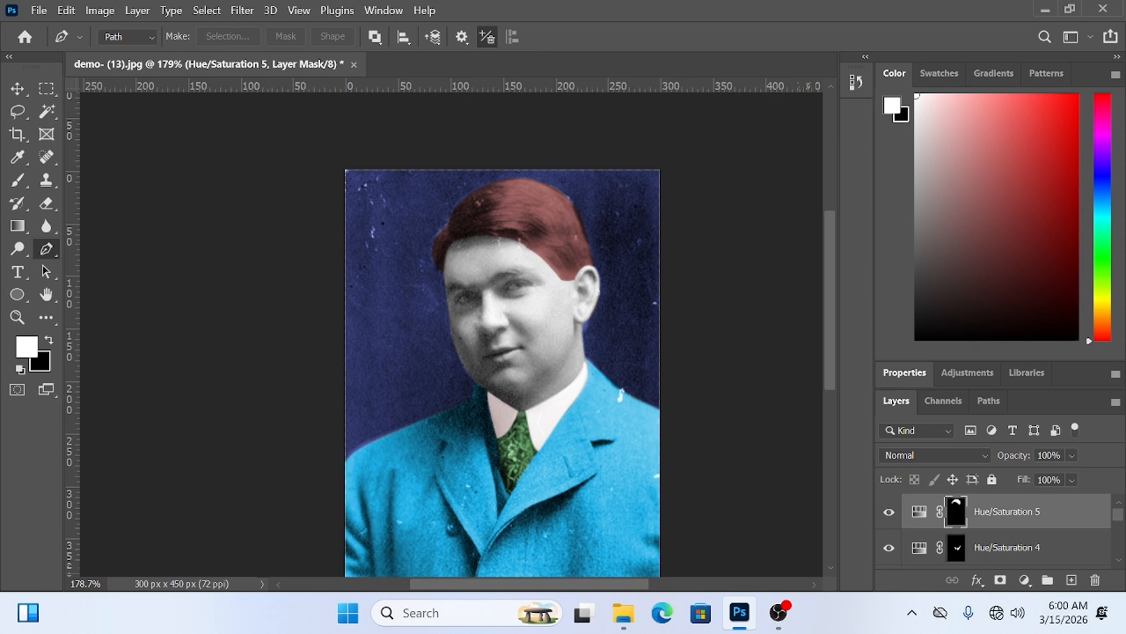
{"action": "left_click", "coordinate": [919, 512]}
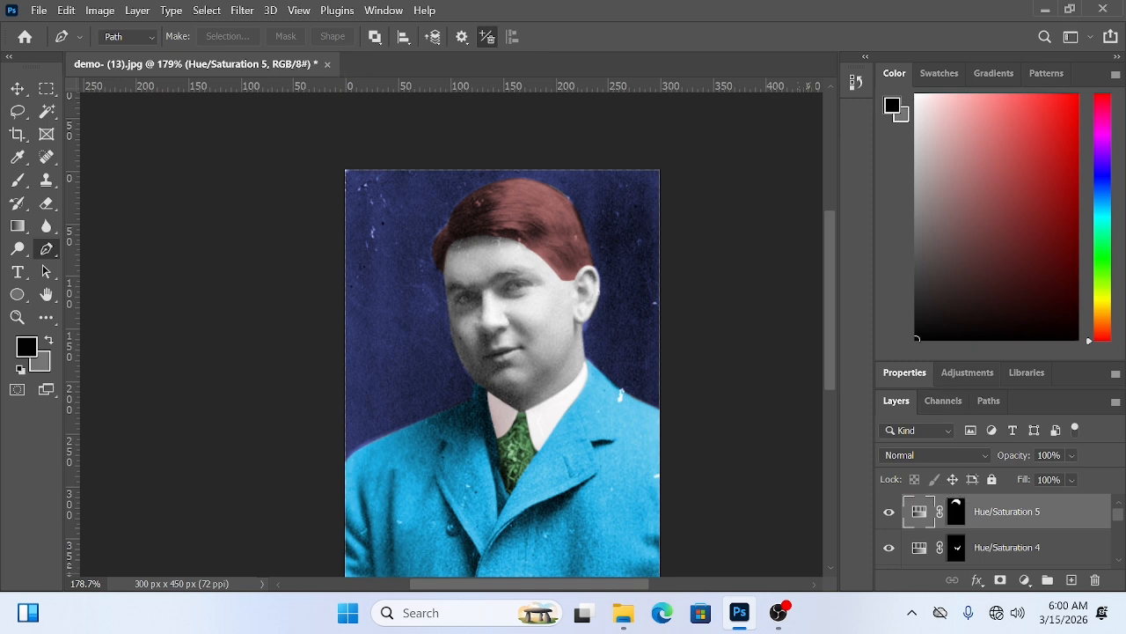
{"action": "left_click", "coordinate": [968, 373]}
{"action": "left_click", "coordinate": [1027, 285]}
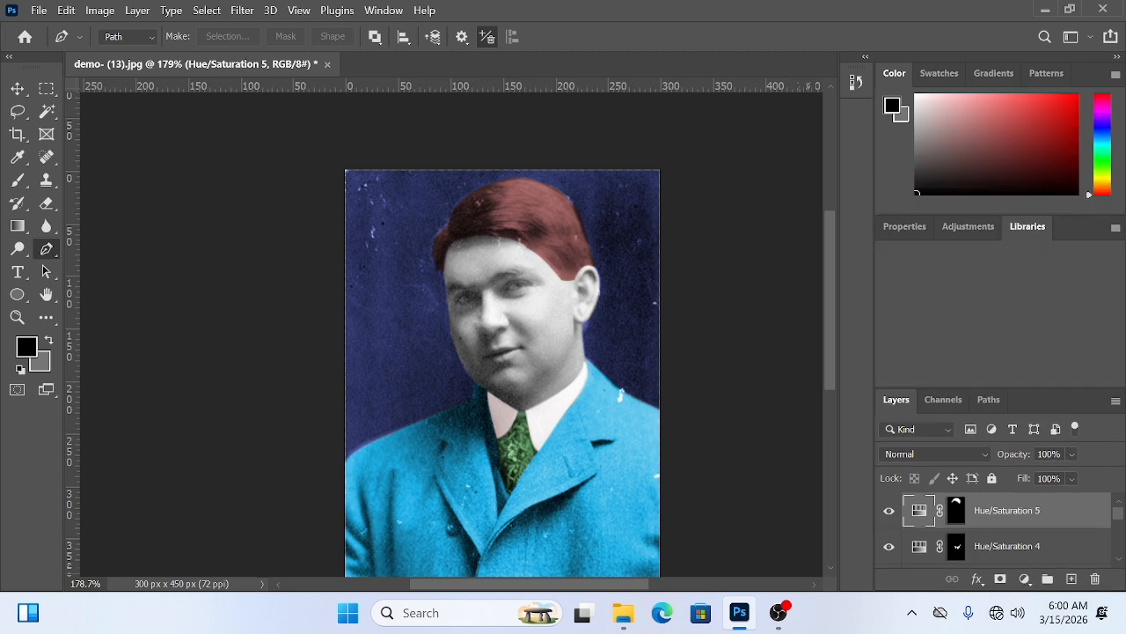
{"action": "left_click", "coordinate": [904, 227]}
{"action": "scroll", "coordinate": [994, 466], "scroll_direction": "down", "scroll_amount": 2}
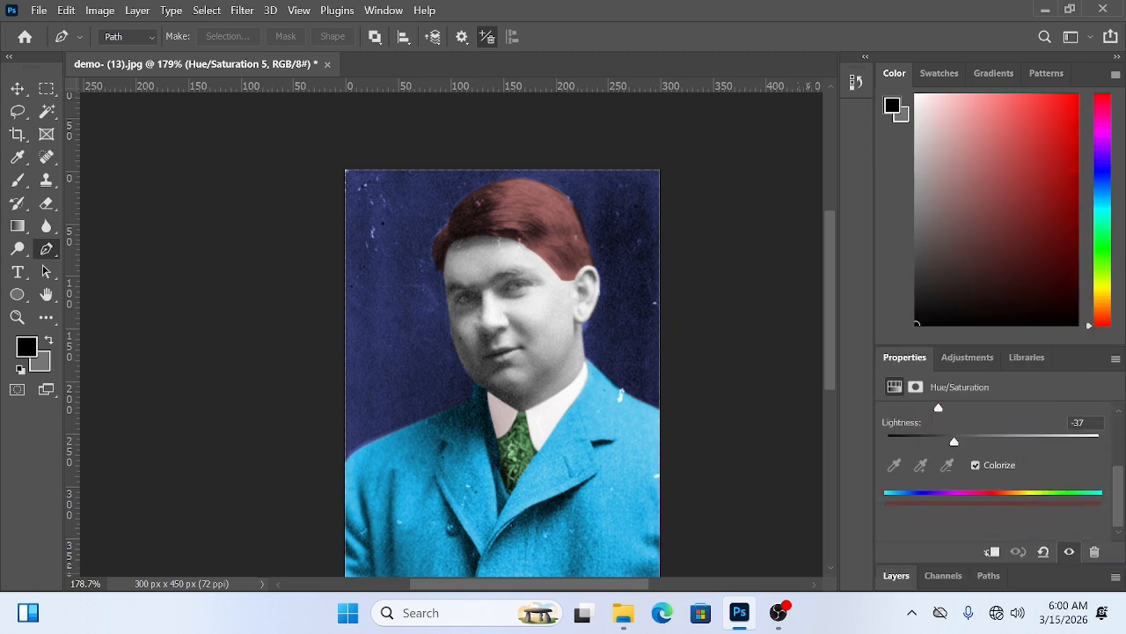
{"action": "scroll", "coordinate": [994, 466], "scroll_direction": "up", "scroll_amount": 3}
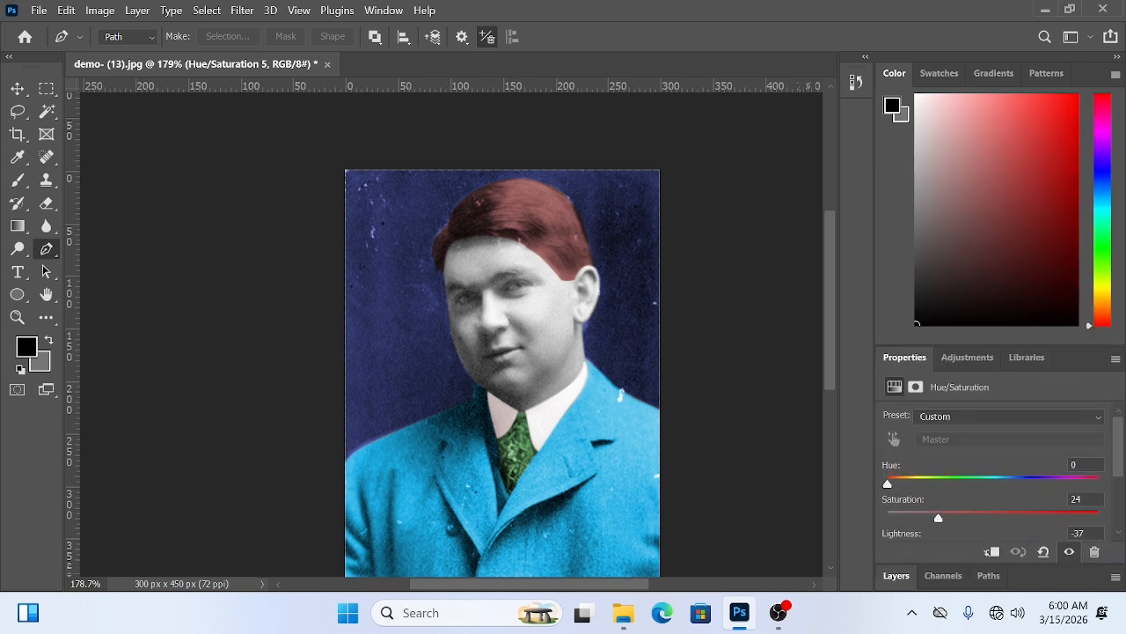
{"action": "scroll", "coordinate": [994, 466], "scroll_direction": "down", "scroll_amount": 2}
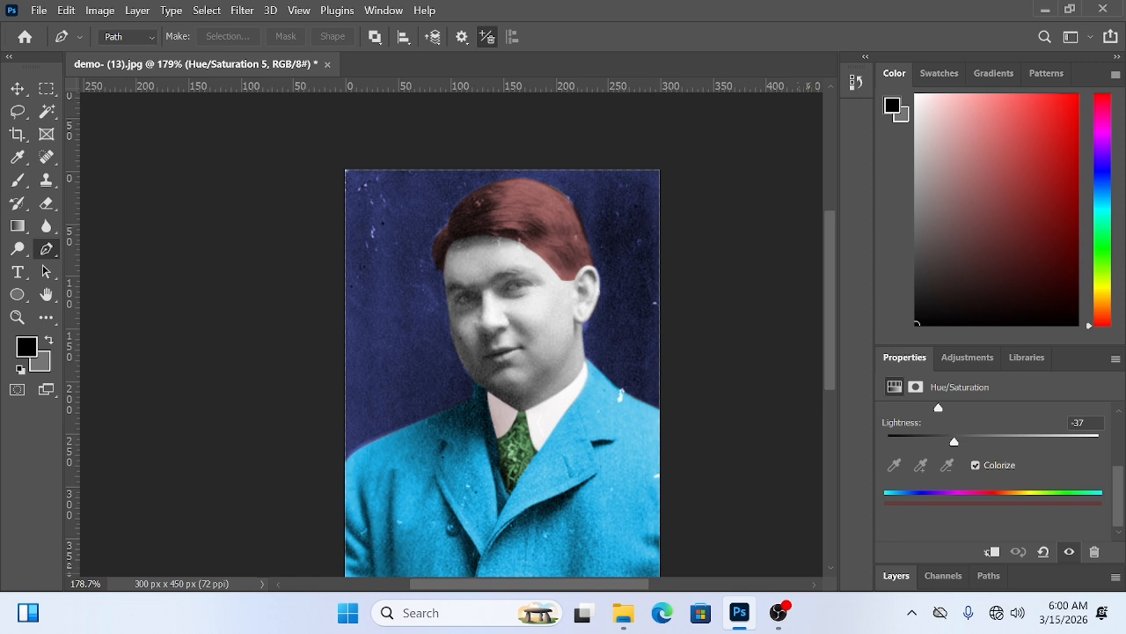
{"action": "scroll", "coordinate": [995, 467], "scroll_direction": "up", "scroll_amount": 2}
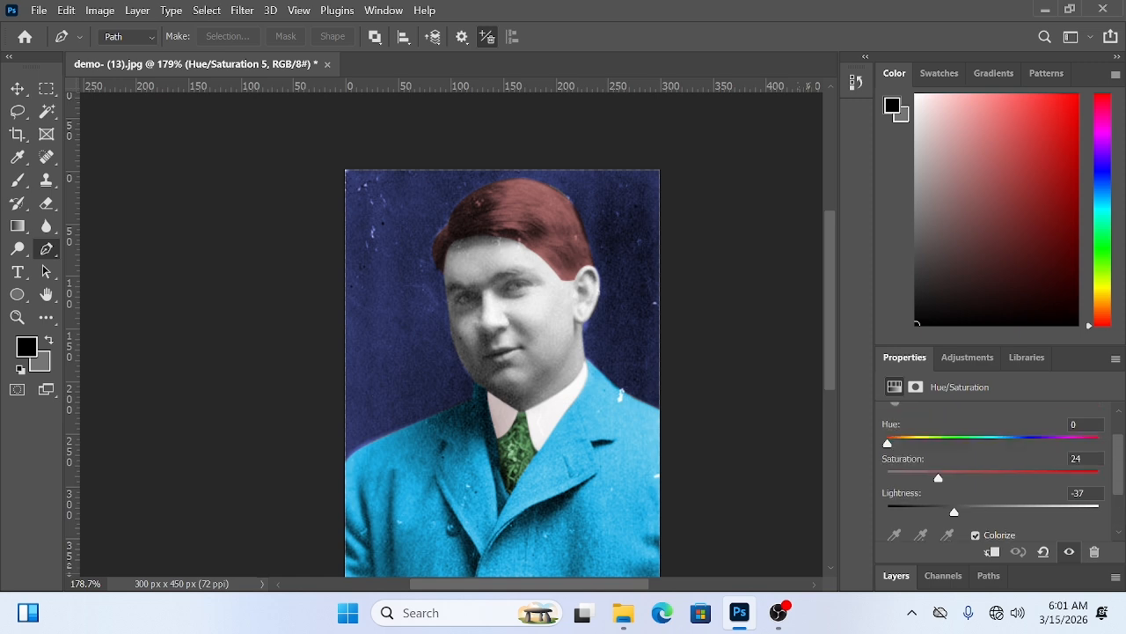
Soften the hair adjustment's layer mask with a feather of 3.5 px.
{"action": "left_click", "coordinate": [896, 575]}
{"action": "left_click", "coordinate": [957, 511]}
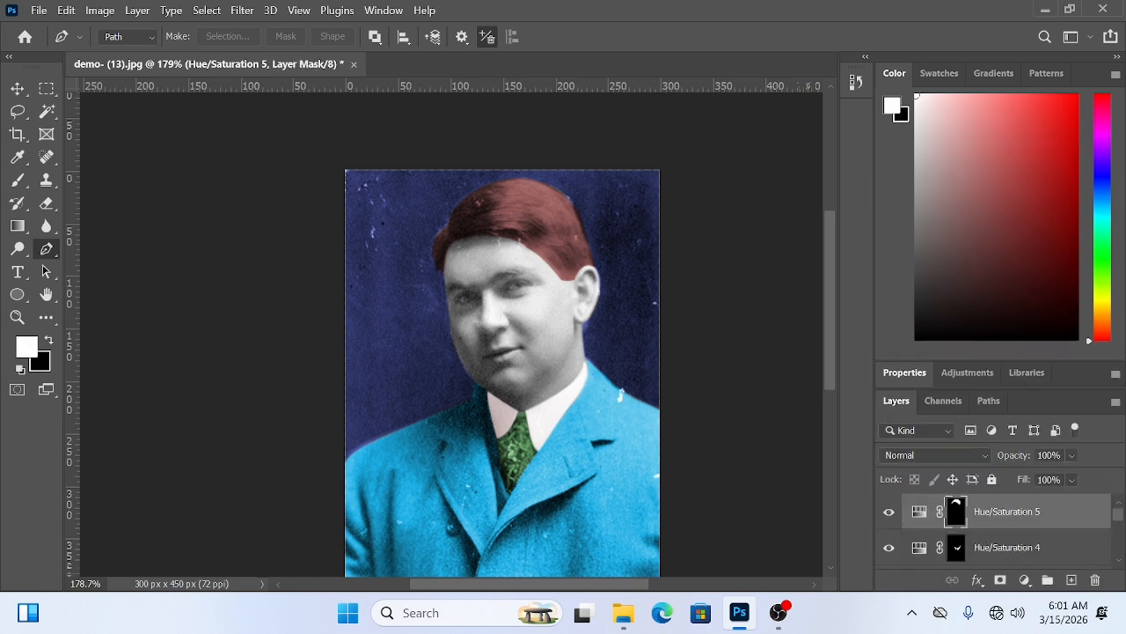
{"action": "left_click", "coordinate": [905, 374]}
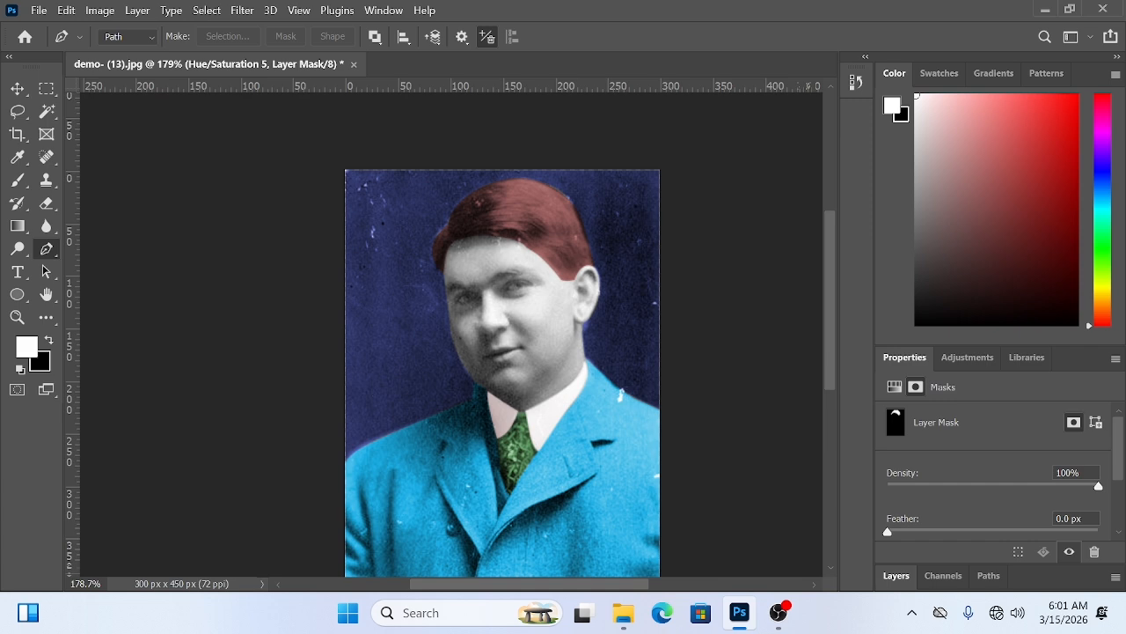
{"action": "left_click", "coordinate": [896, 575]}
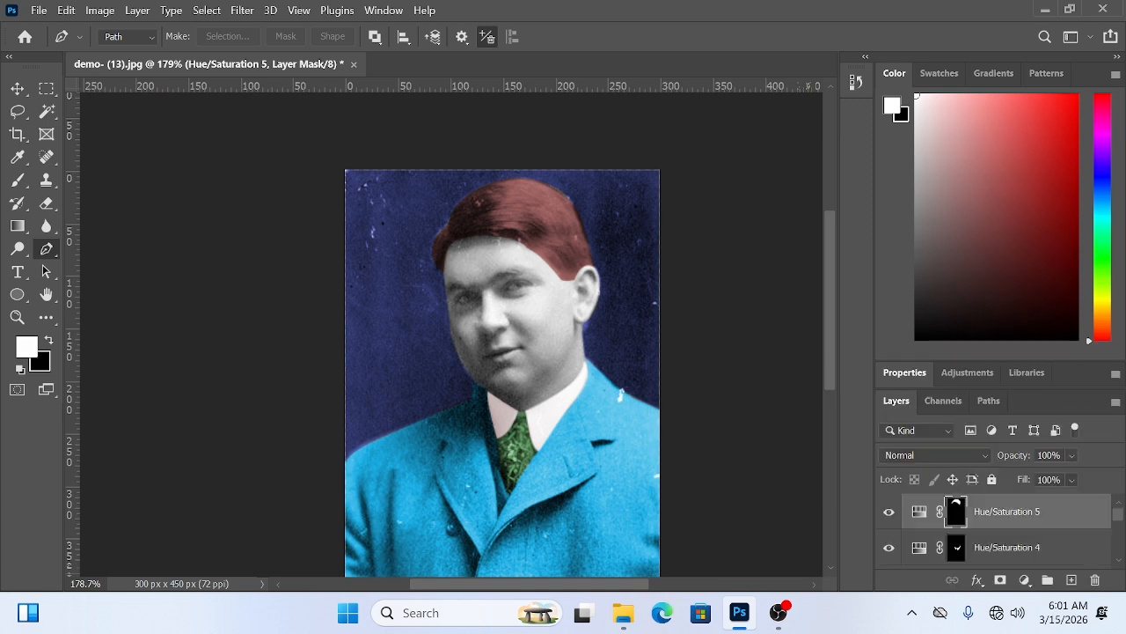
{"action": "left_click", "coordinate": [905, 372]}
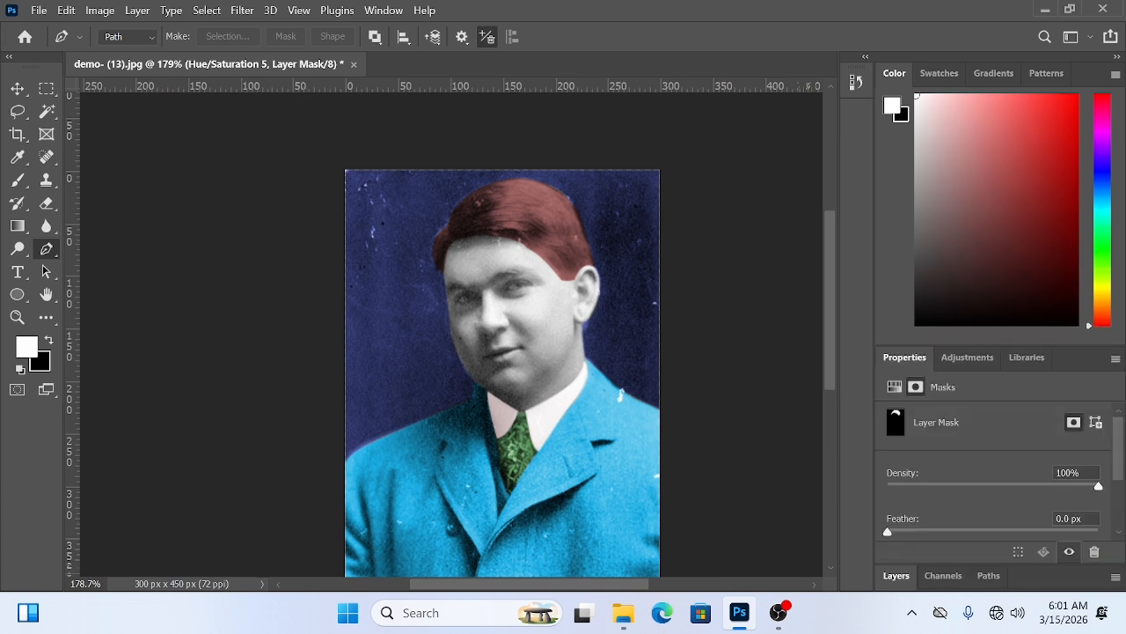
{"action": "left_click_drag", "start_coordinate": [888, 531], "coordinate": [900, 532]}
{"action": "key", "text": "Return"}
{"action": "left_click_drag", "start_coordinate": [909, 532], "coordinate": [927, 531]}
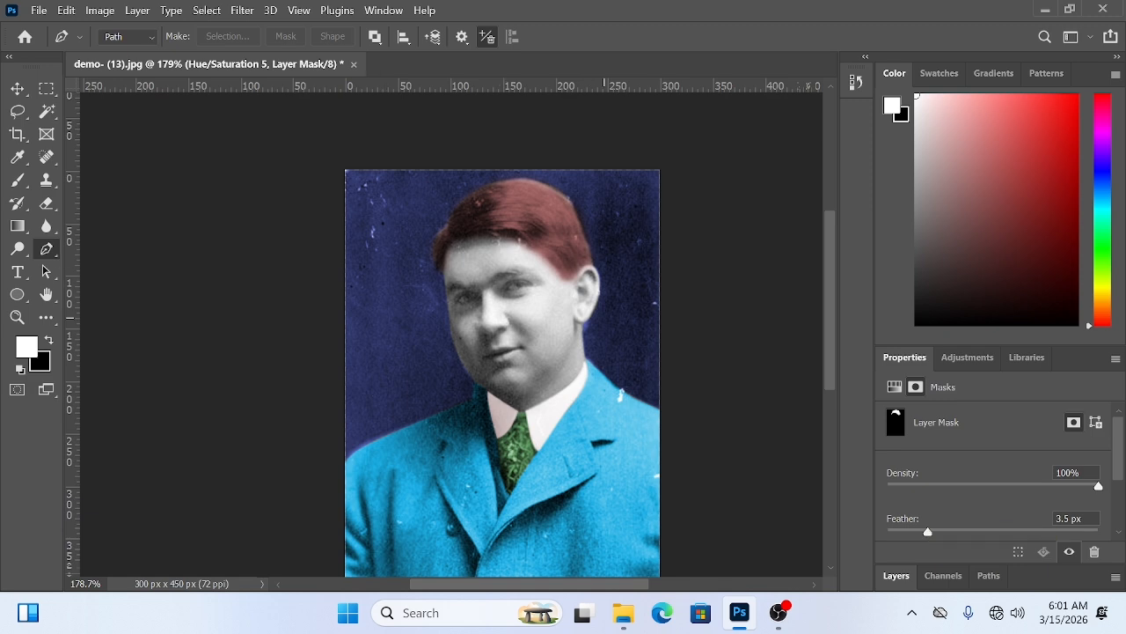
{"action": "left_click", "coordinate": [779, 613]}
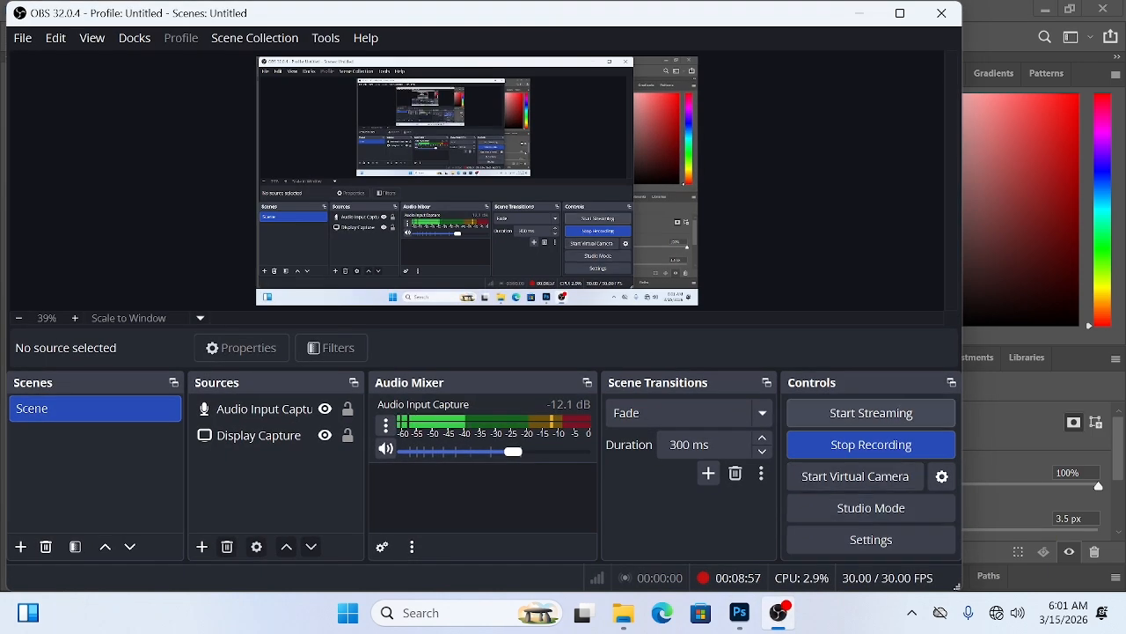